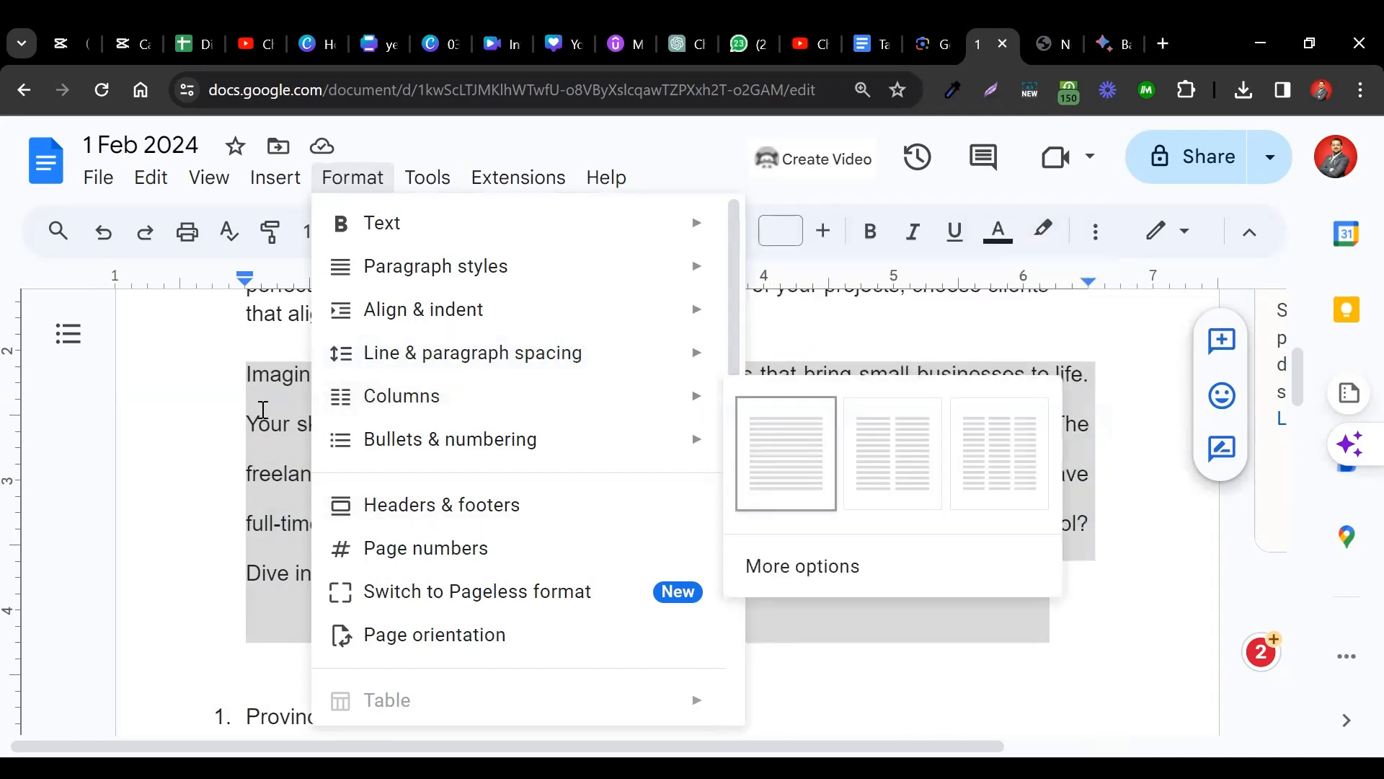
Set both body paragraphs to 1.15 line spacing.
click(262, 409)
scroll(262, 409, up, 1)
triple_click(263, 414)
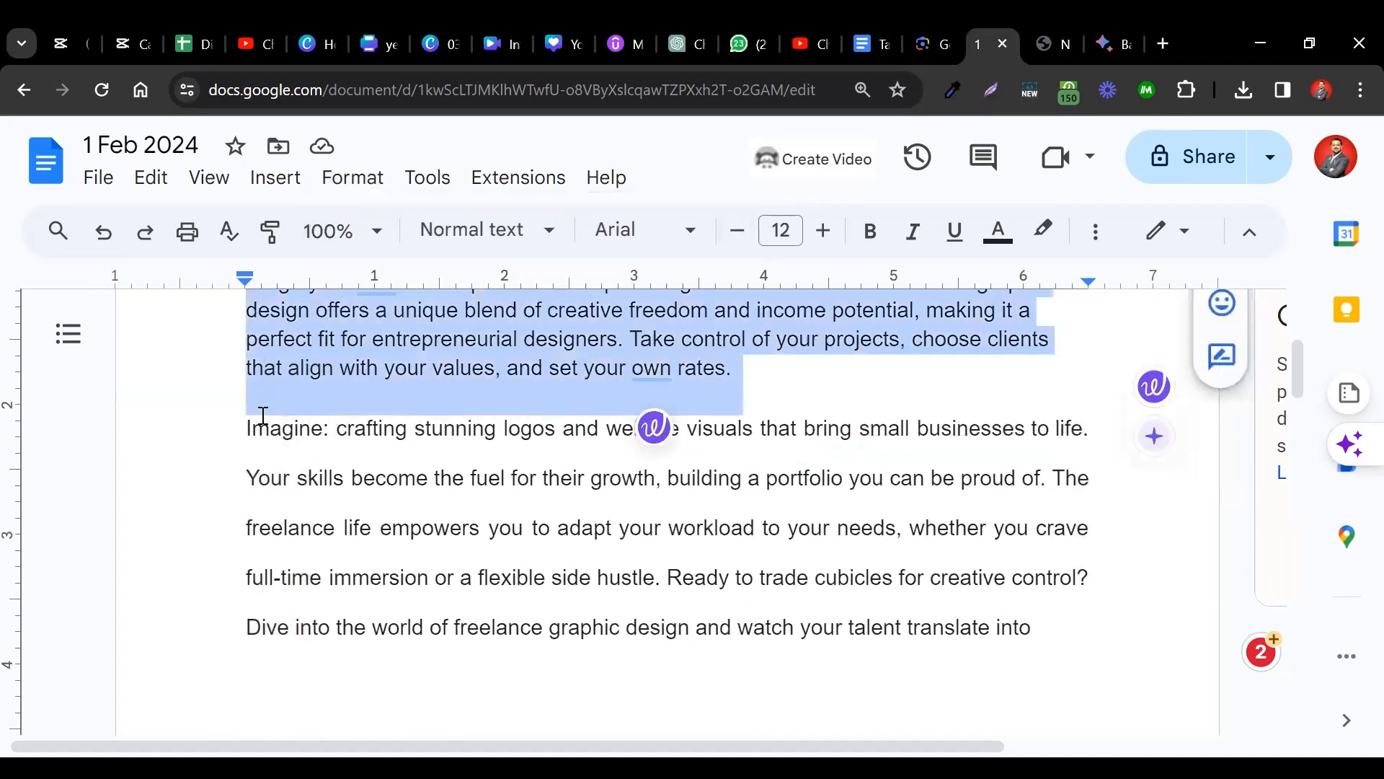
key(shift+Down)
key(shift+Down)
key(shift+Down)
key(shift+Down)
key(shift+Down)
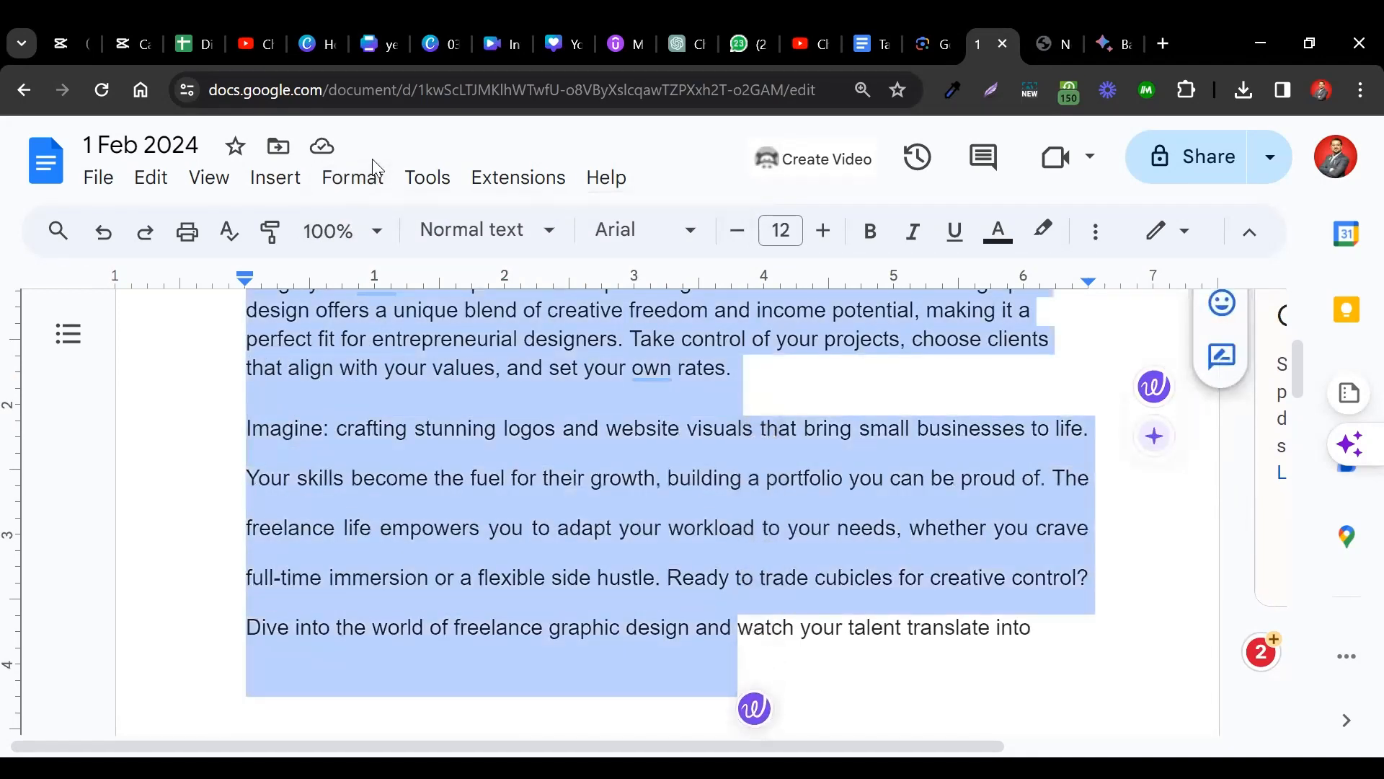
click(362, 177)
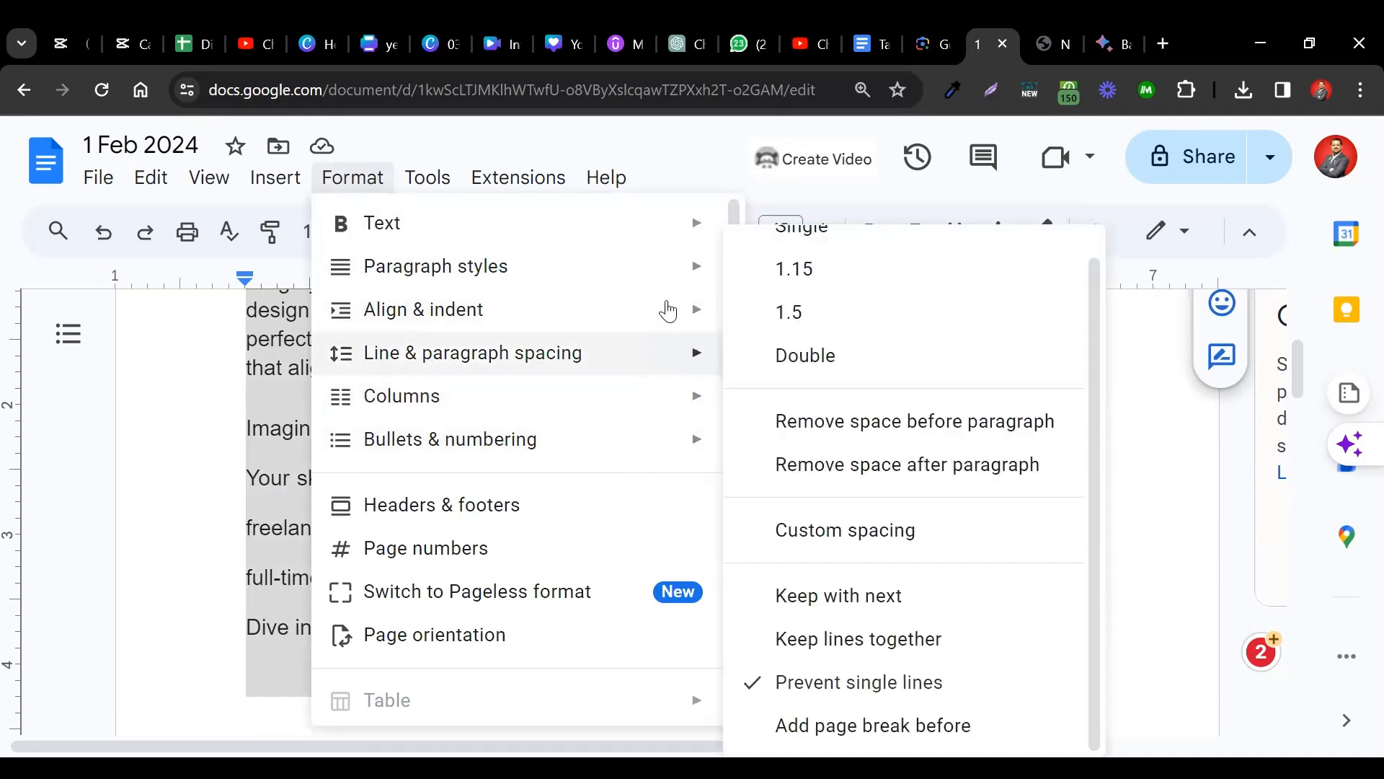
scroll(814, 310, up, 1)
click(812, 300)
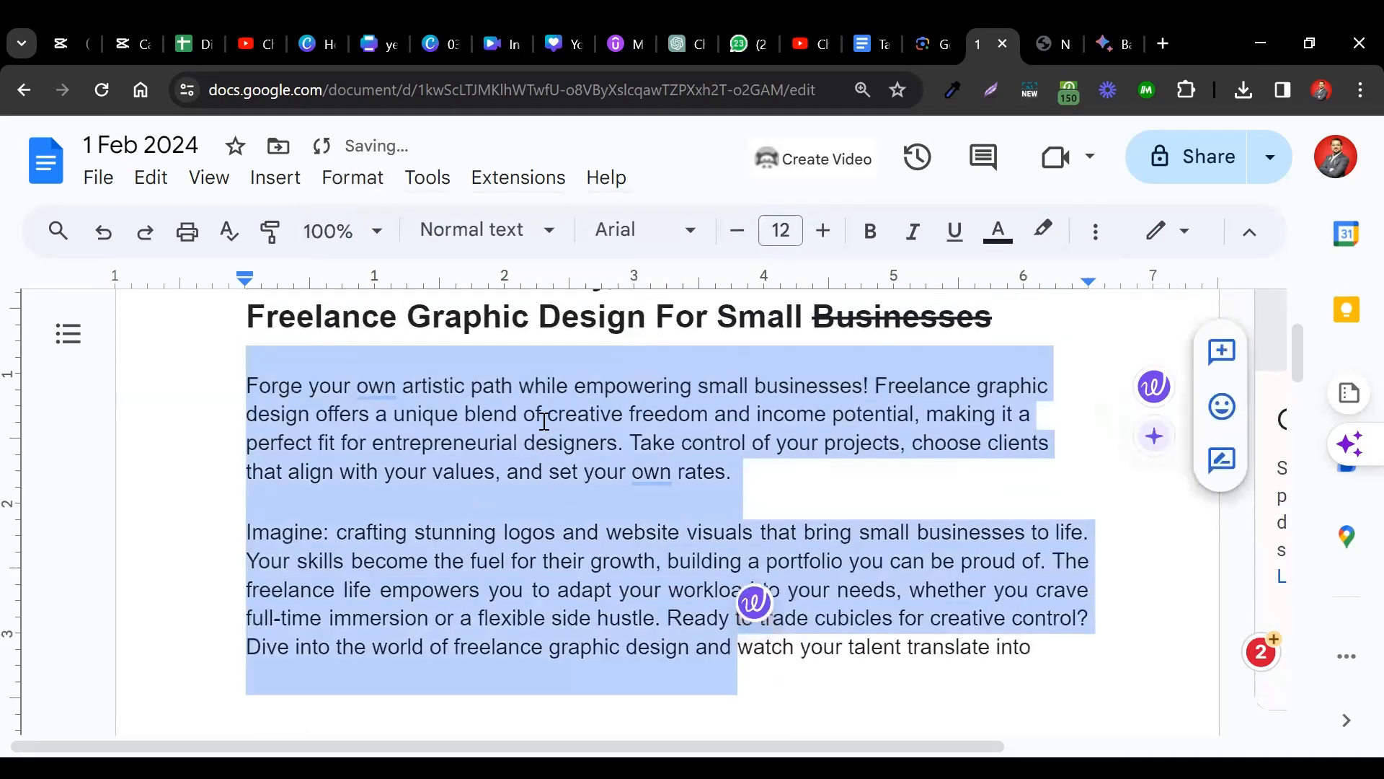
click(739, 488)
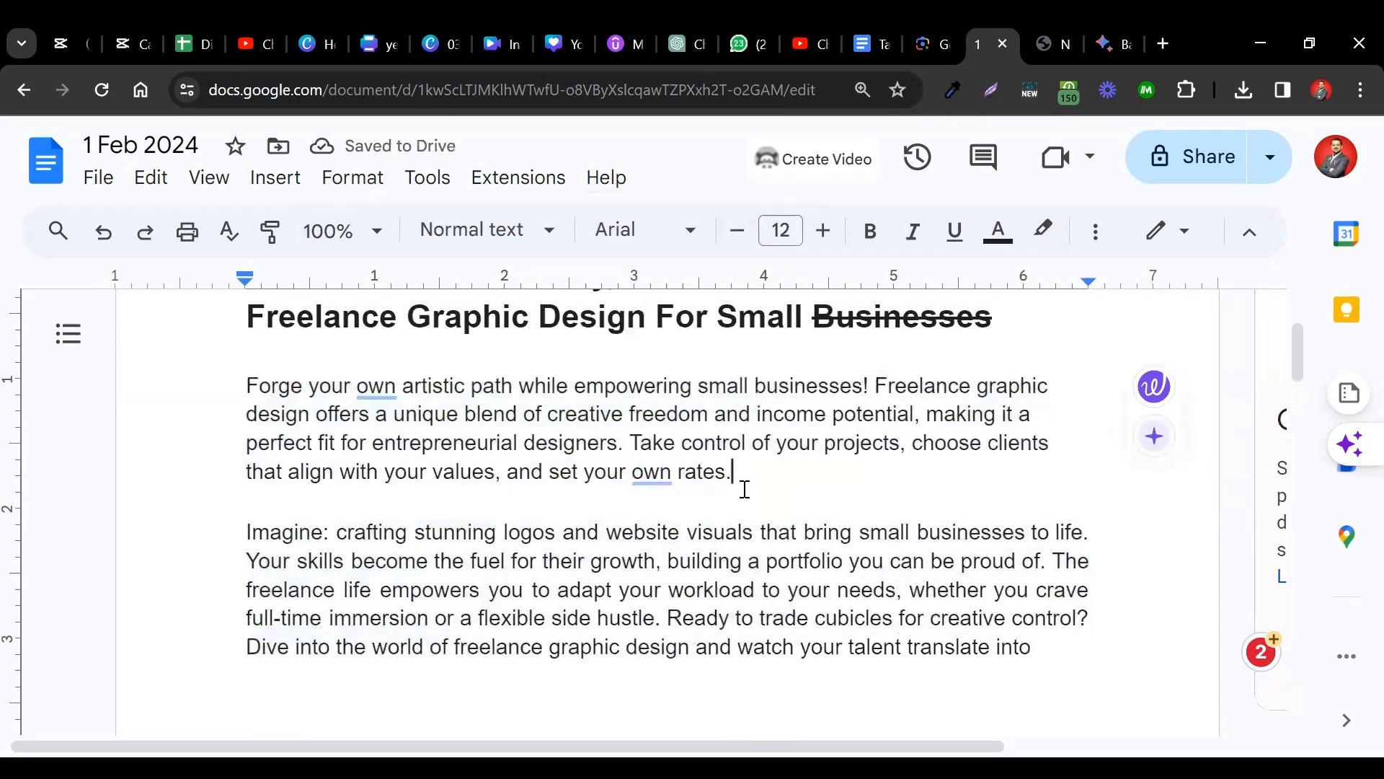
key(Up)
Remove the space before the paragraph beginning 'Imagine:'.
key(shift+Down)
key(shift+Down)
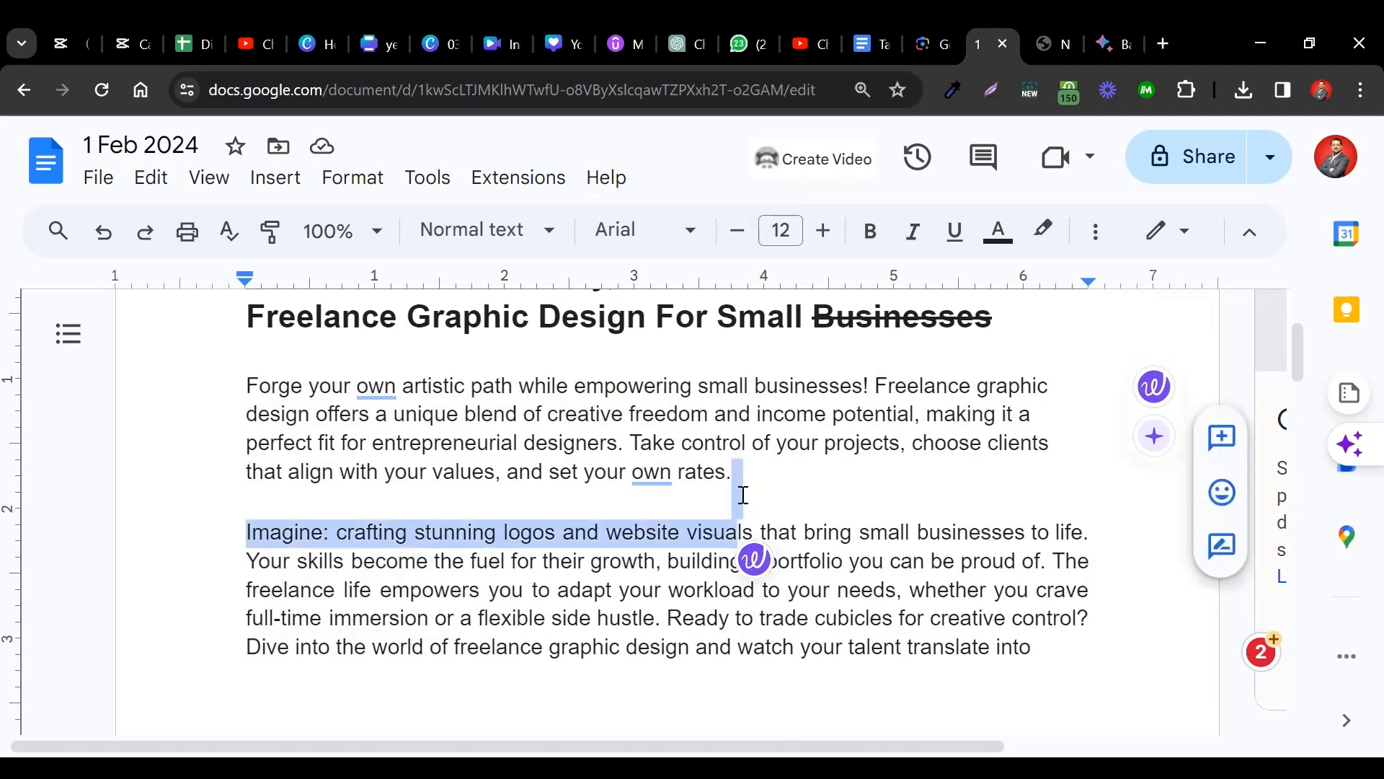
click(739, 488)
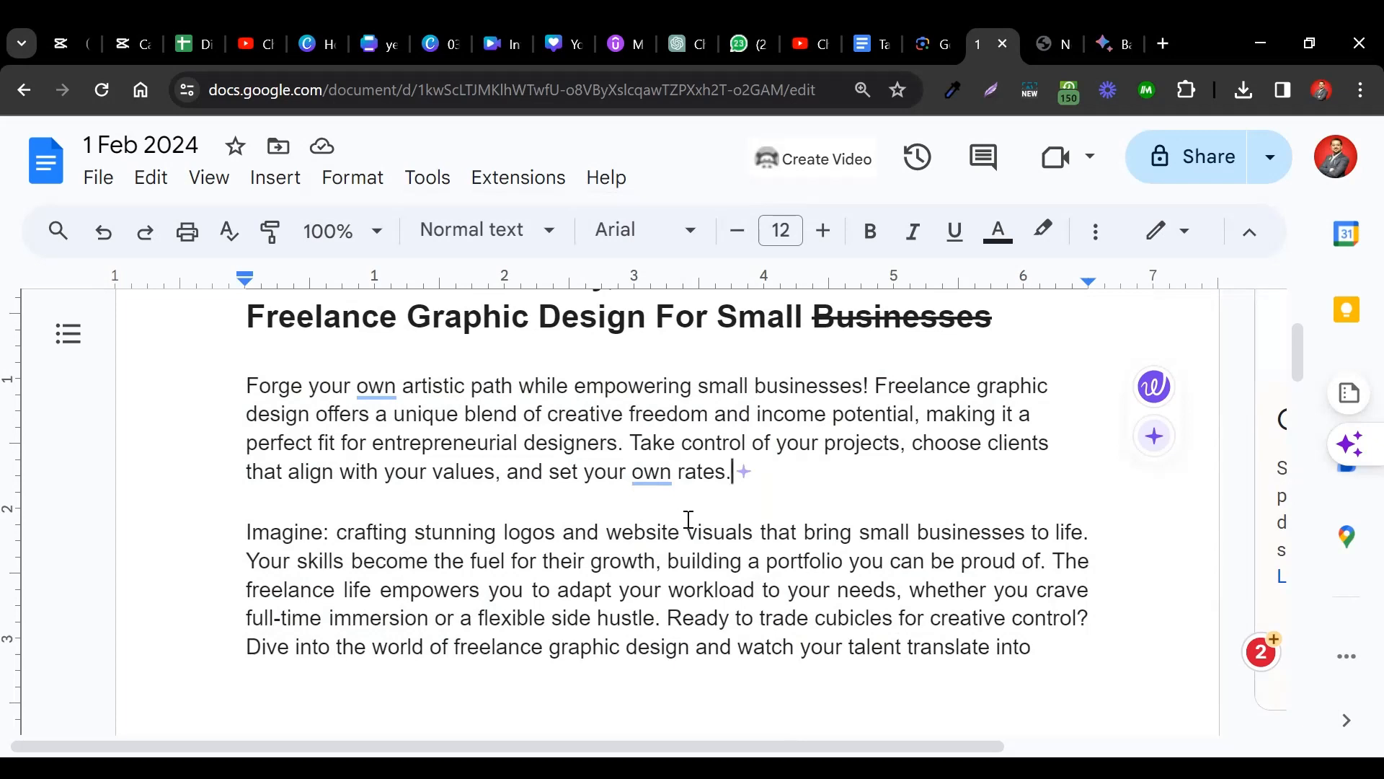
triple_click(269, 531)
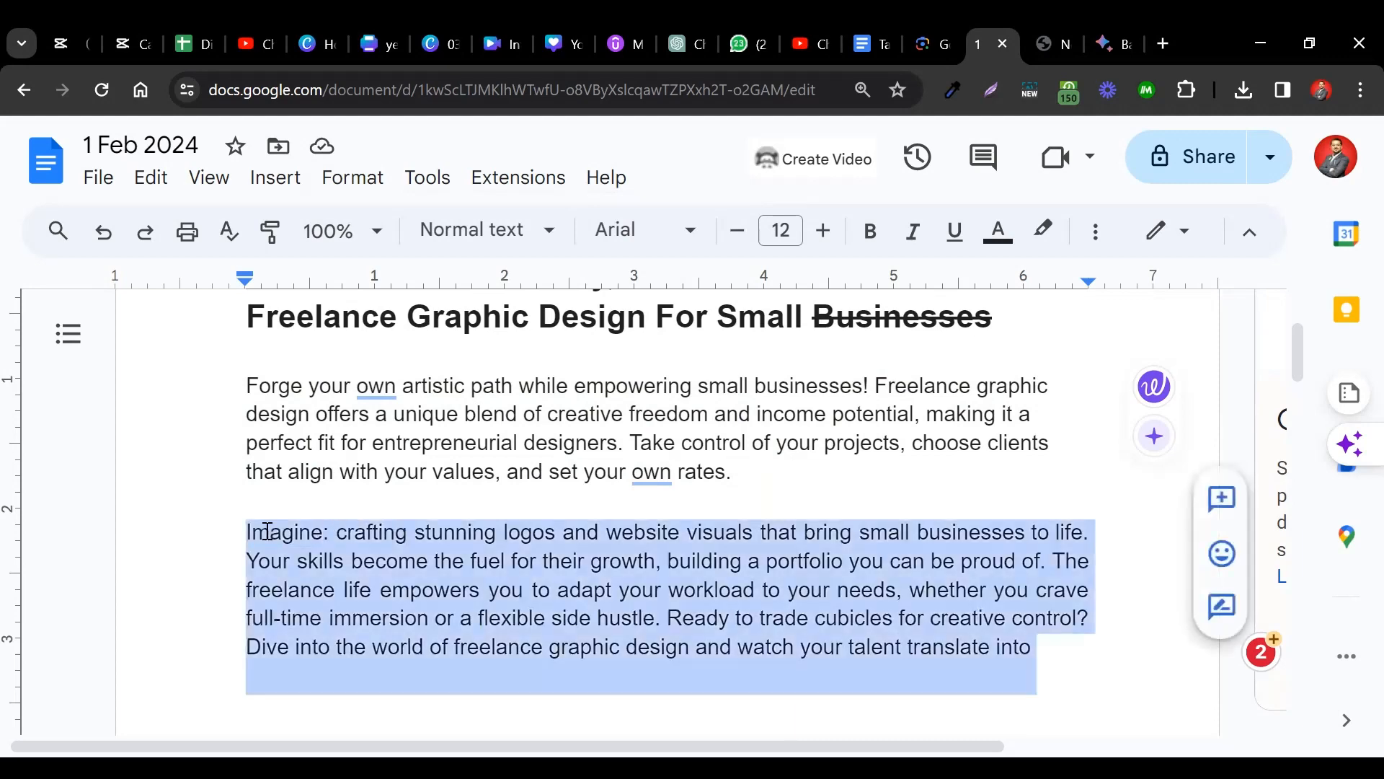
click(254, 498)
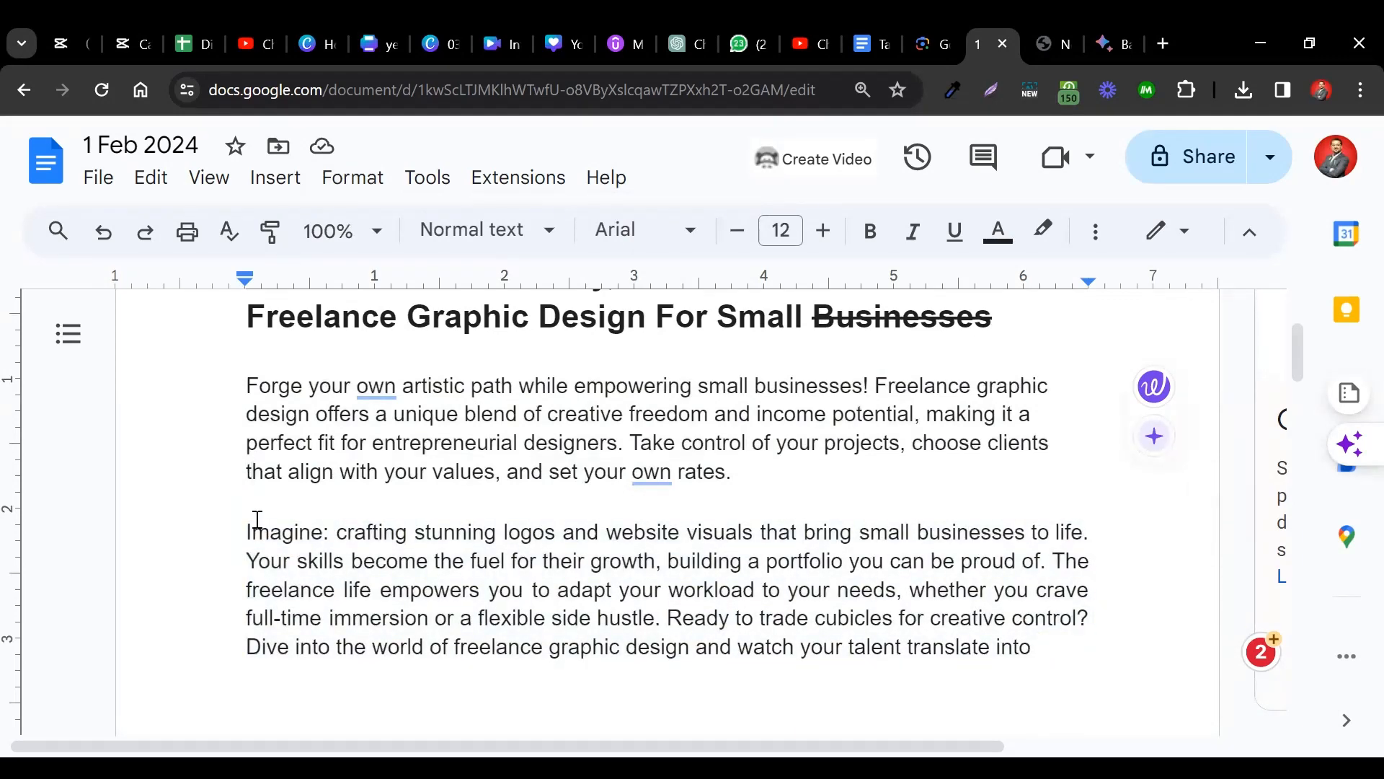
click(354, 182)
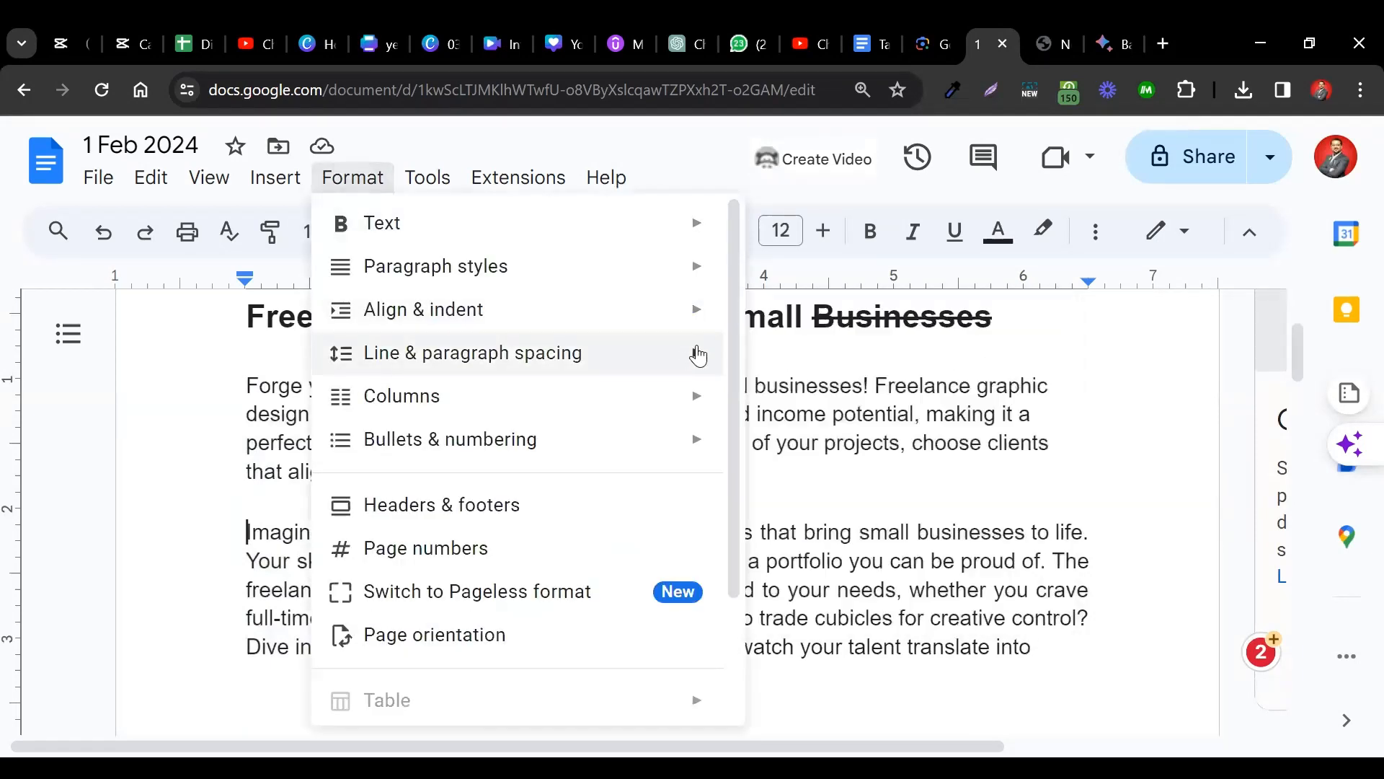
mouse_move(698, 353)
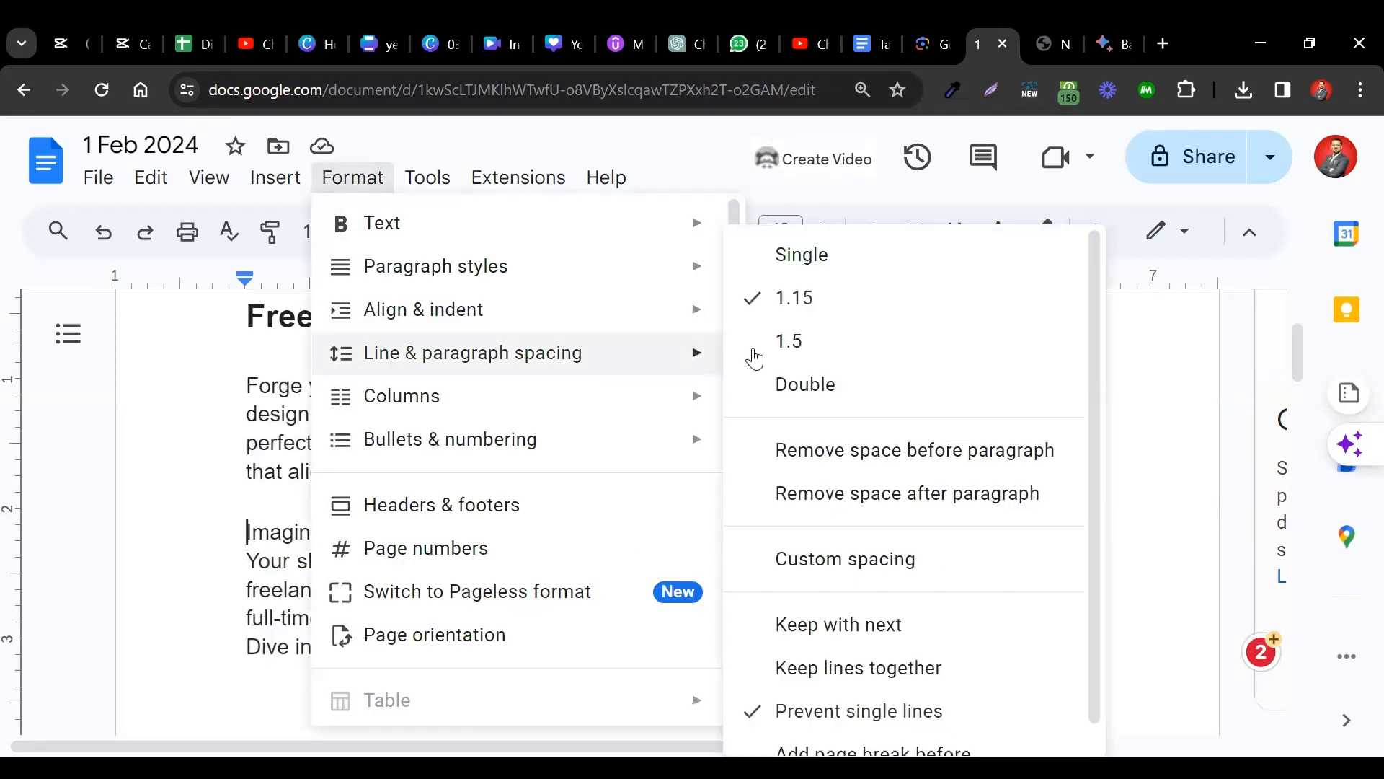
click(857, 453)
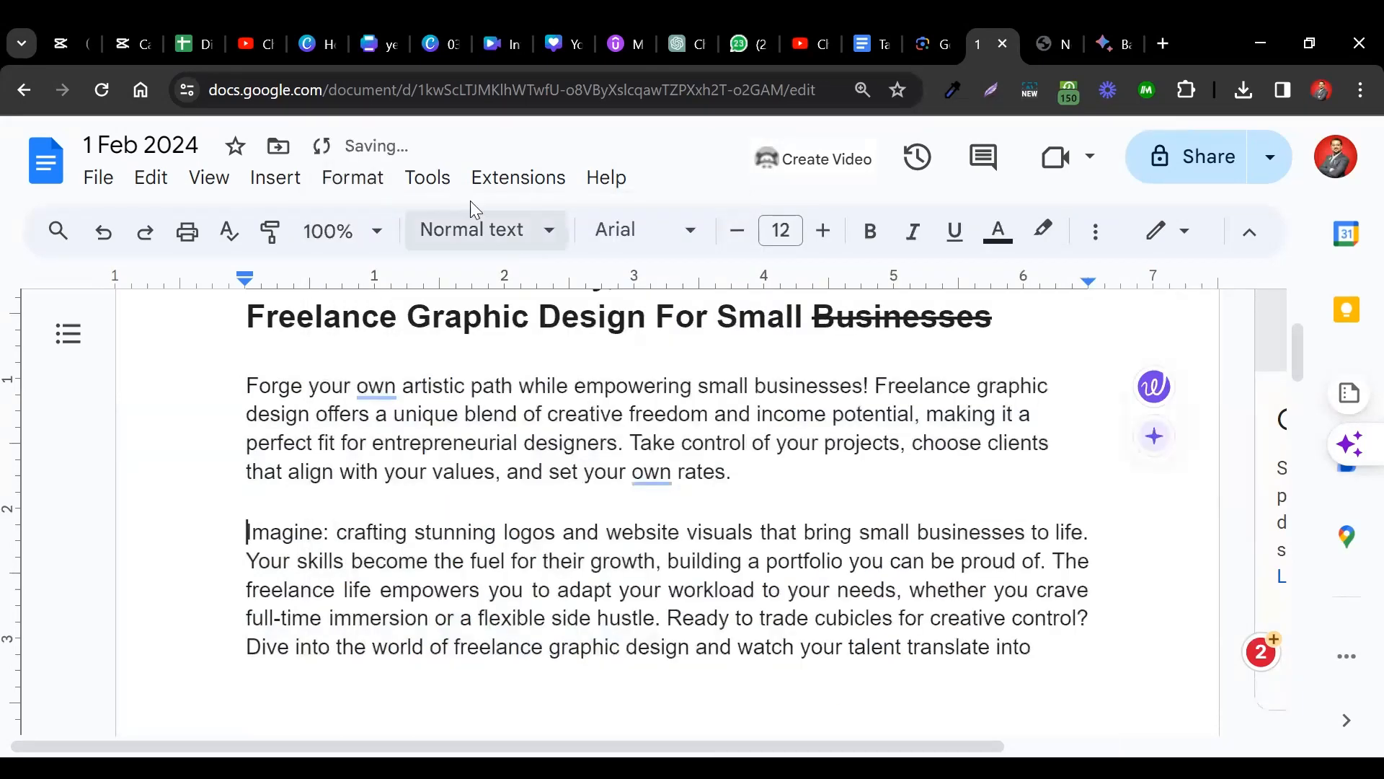
Remove the space after the 'Imagine:' paragraph.
click(359, 182)
mouse_move(652, 356)
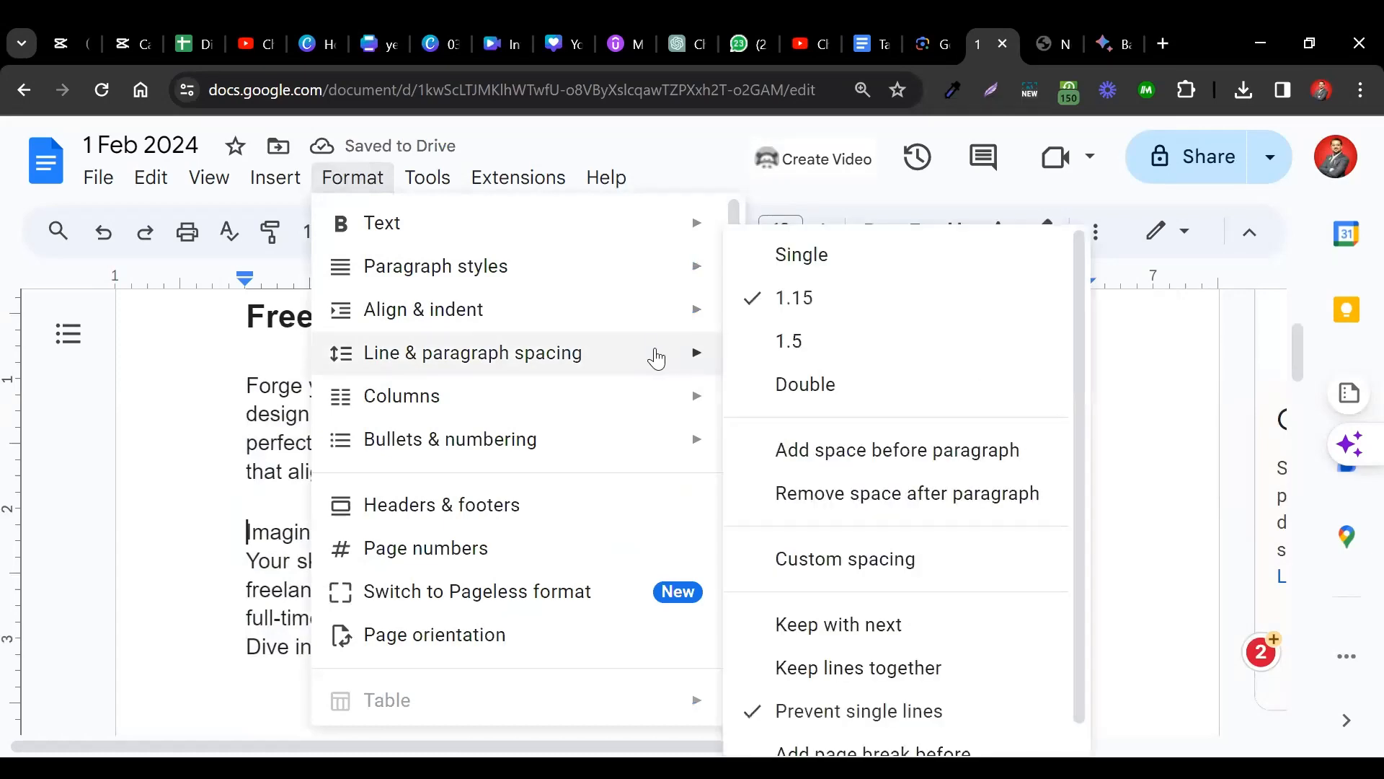
click(839, 496)
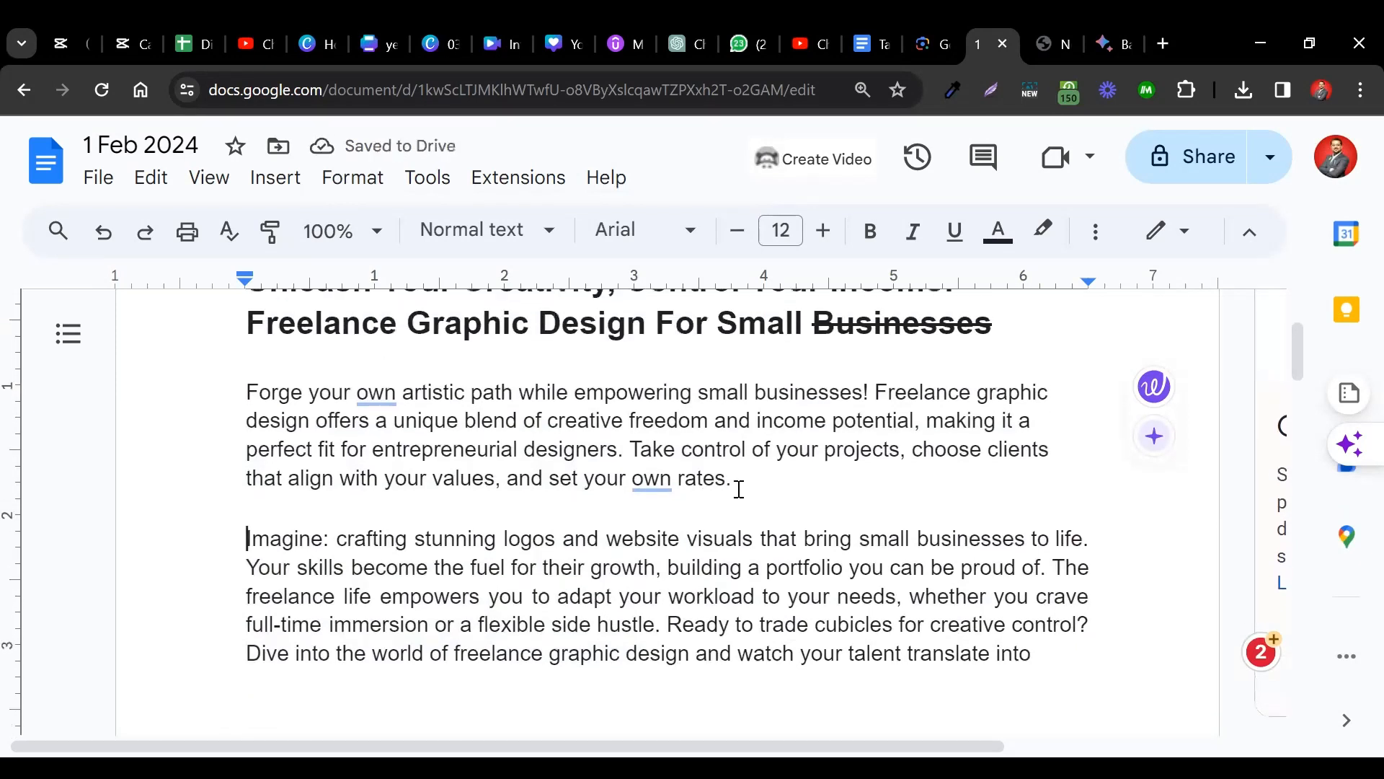
Remove the gaps between the heading and first paragraph and between the two paragraphs.
click(348, 180)
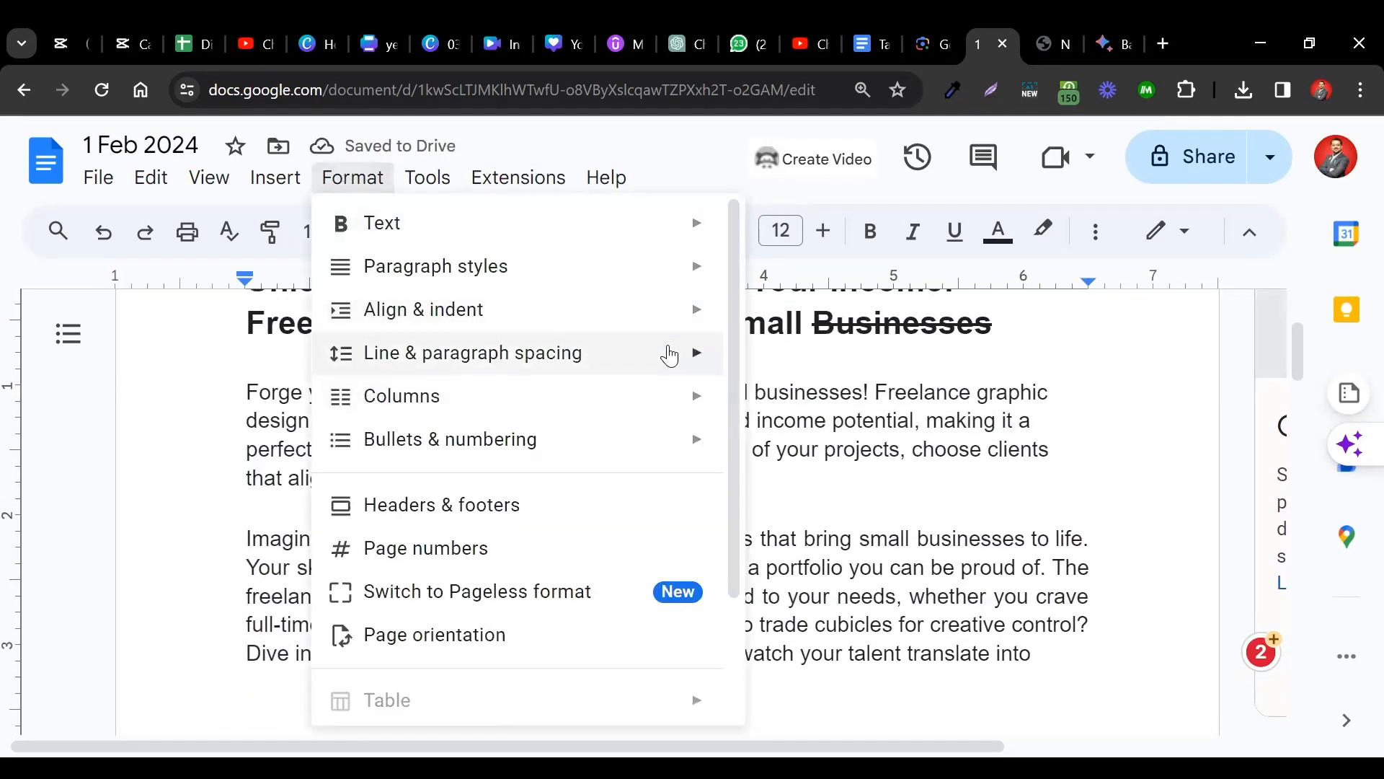
mouse_move(669, 354)
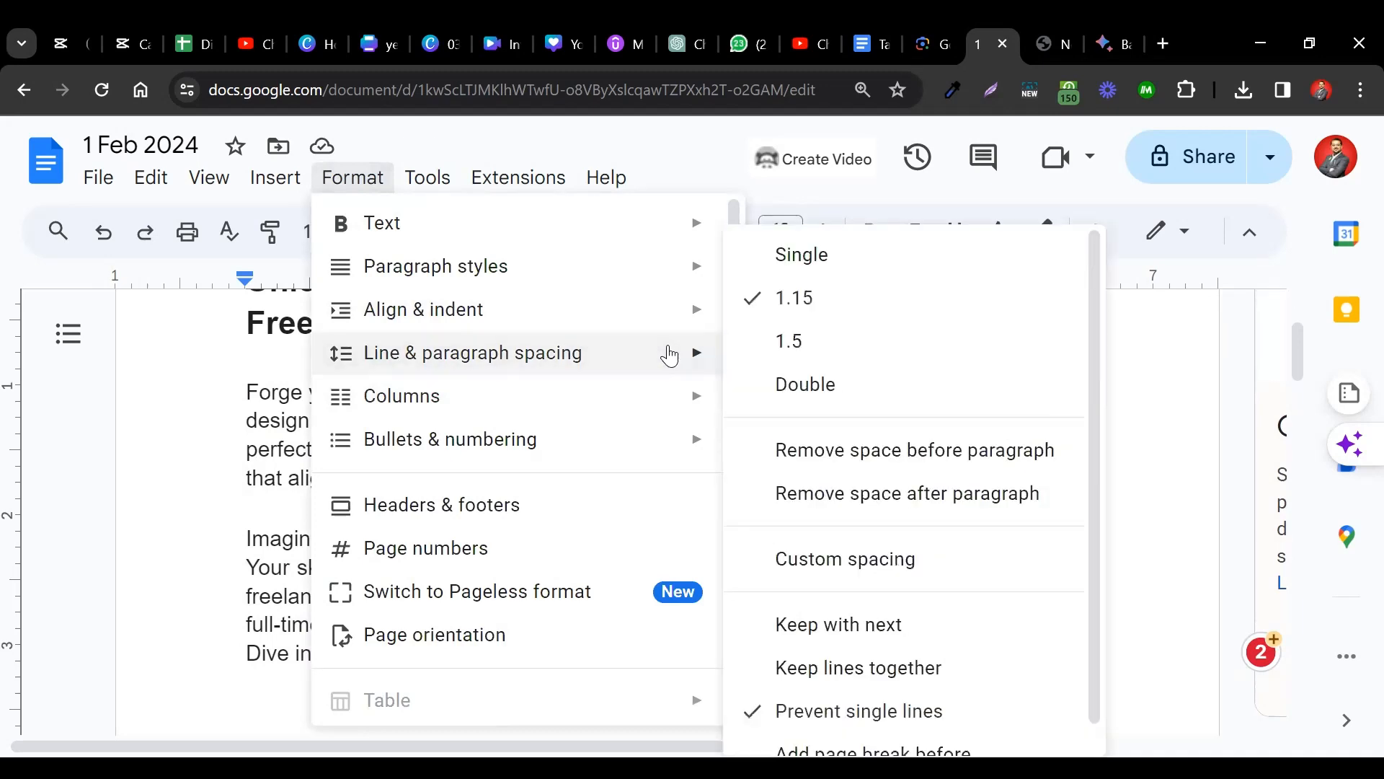
click(851, 451)
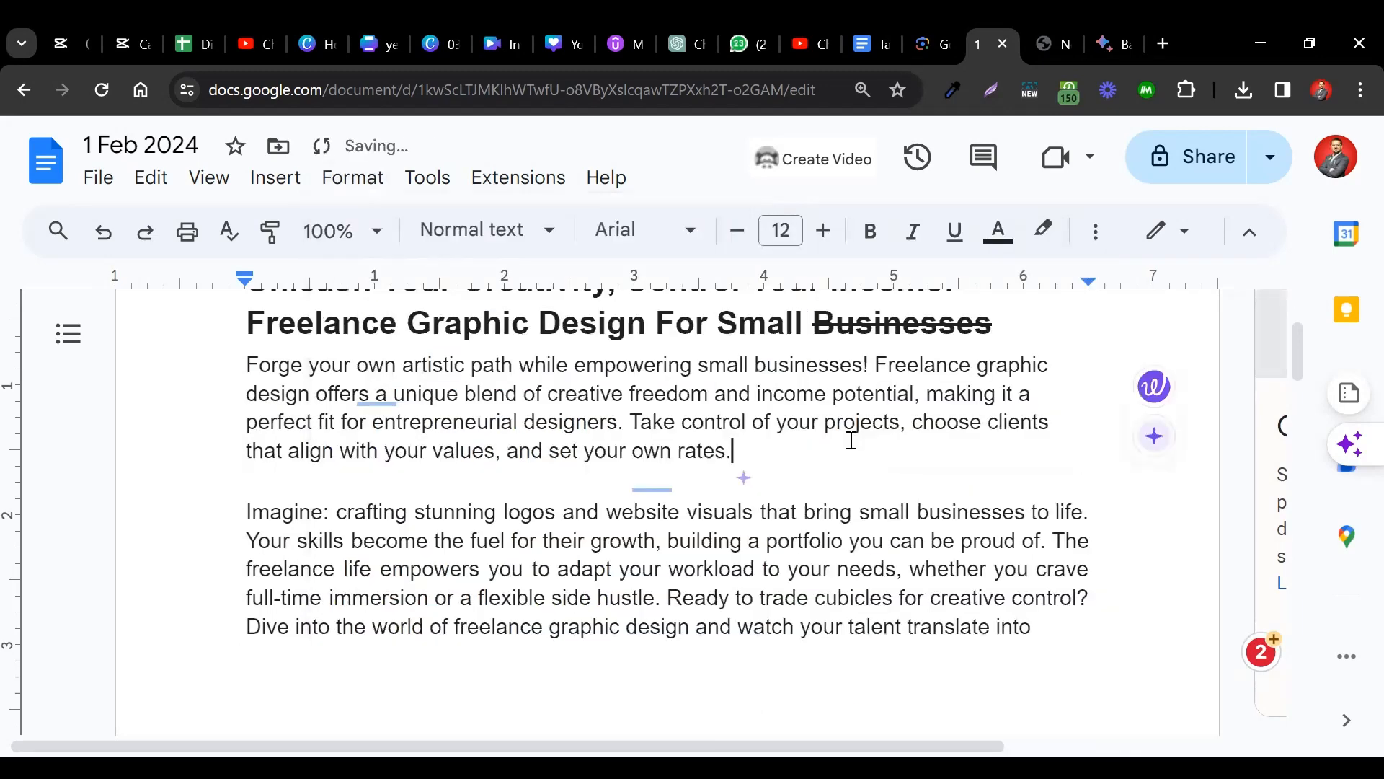
click(372, 182)
mouse_move(649, 361)
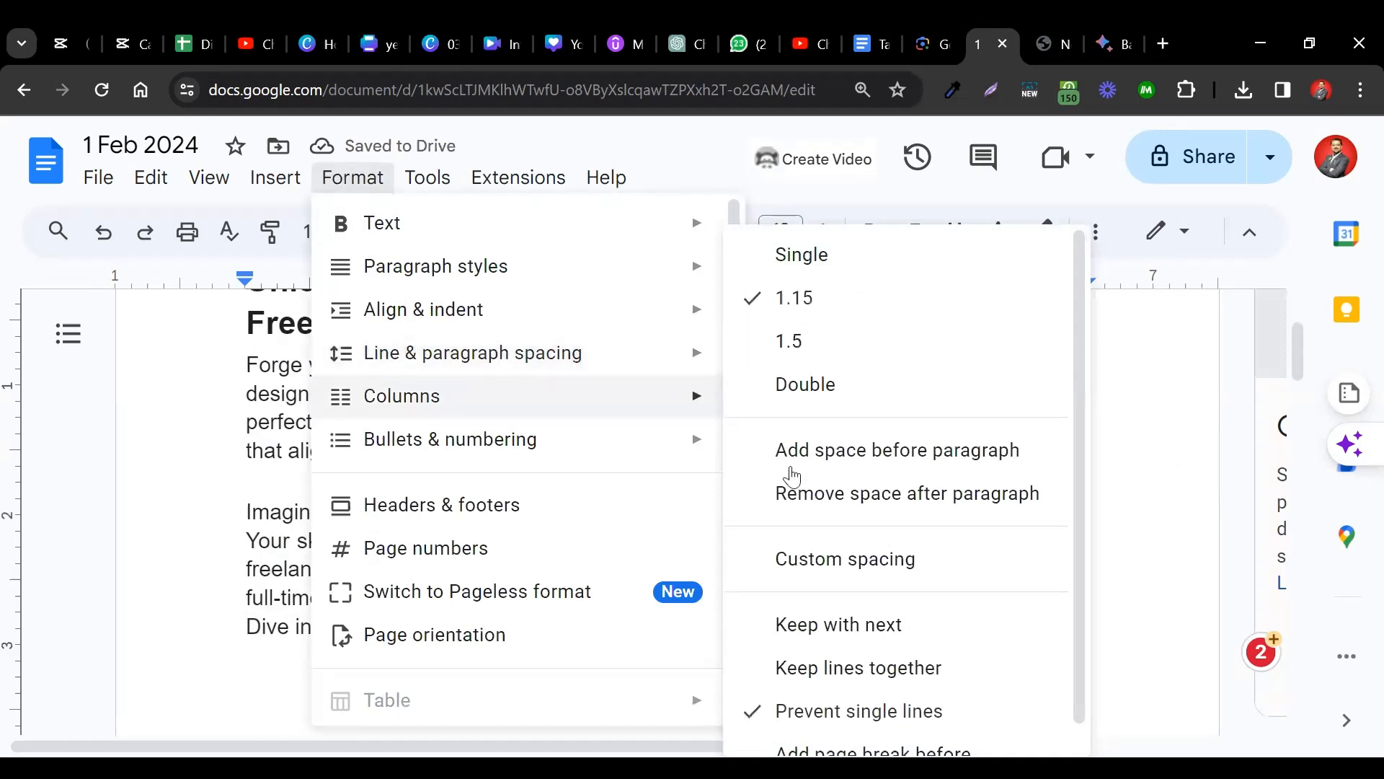
click(807, 489)
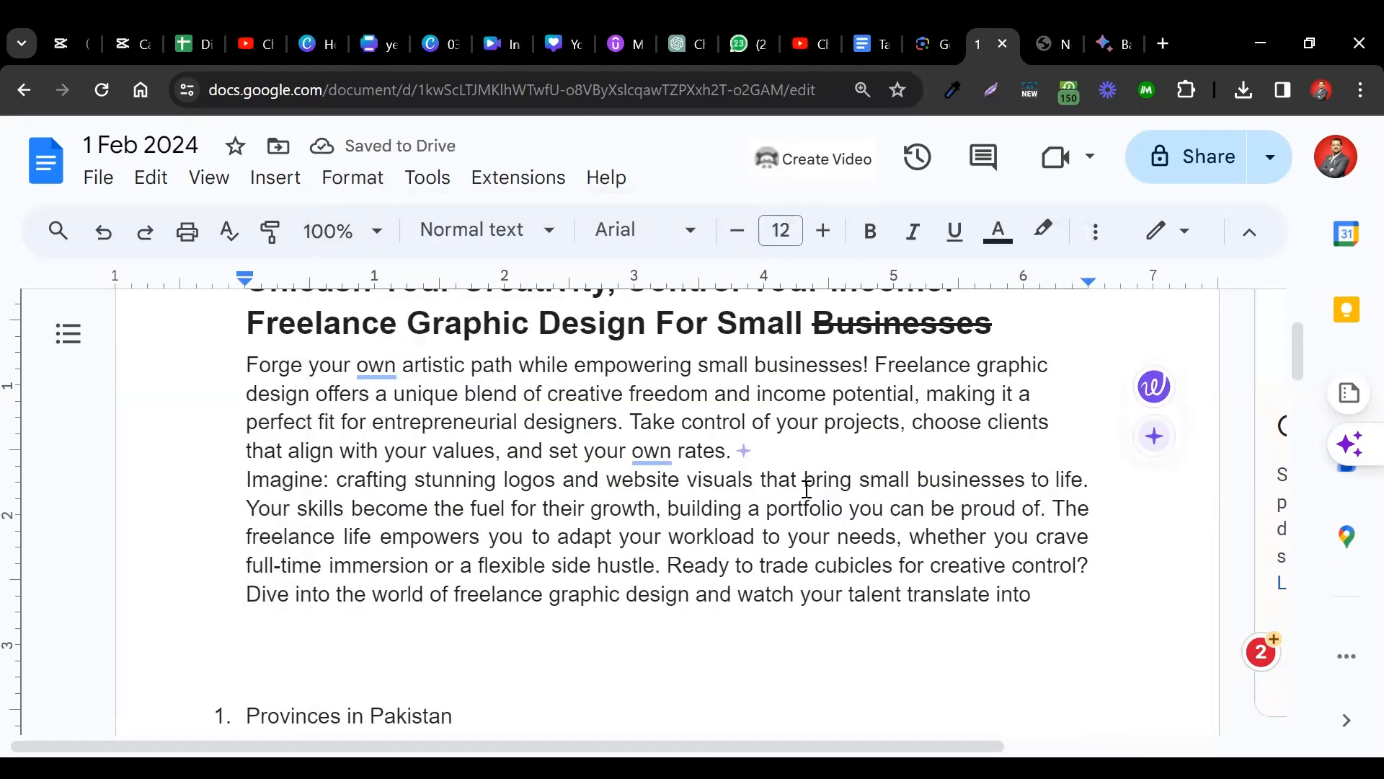
Add space before the title and both body paragraphs.
scroll(977, 336, up, 1)
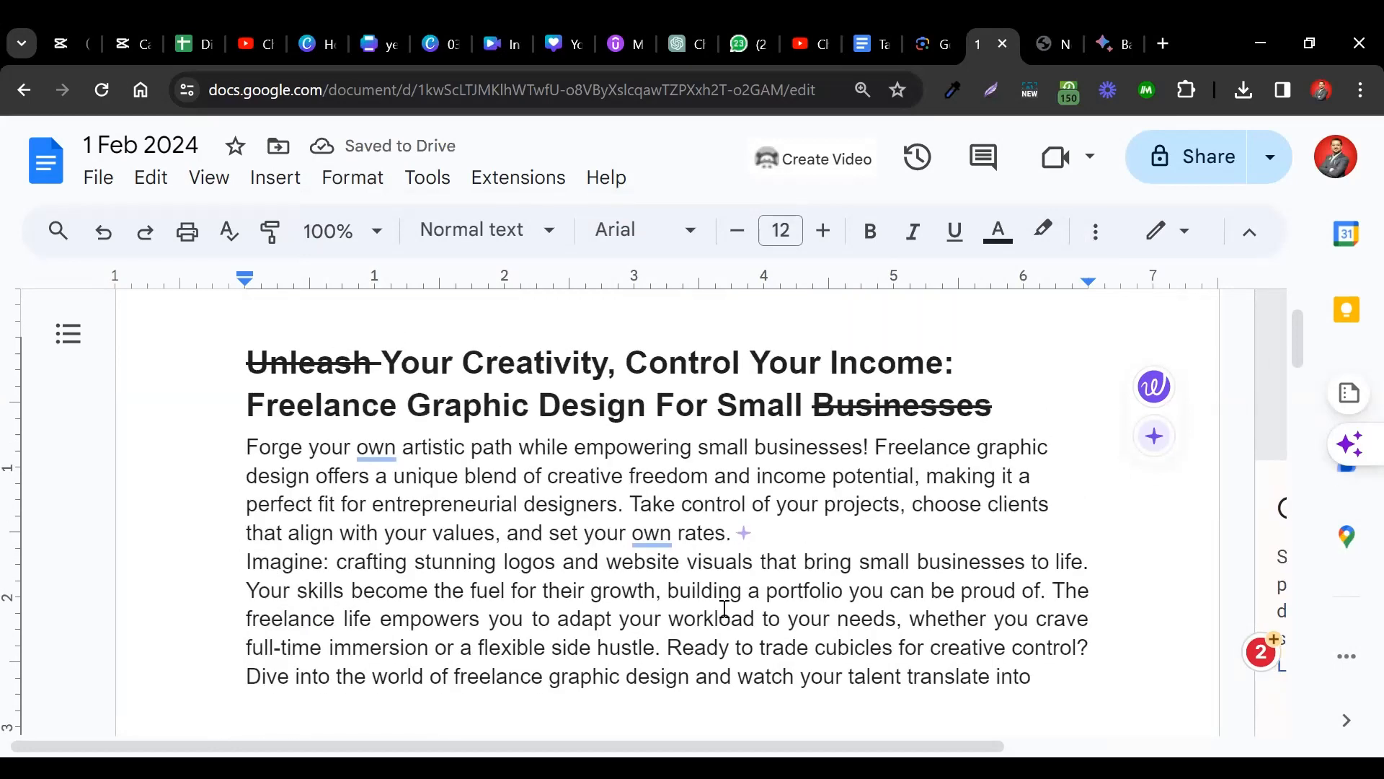
scroll(752, 368, down, 1)
drag(736, 323, 737, 609)
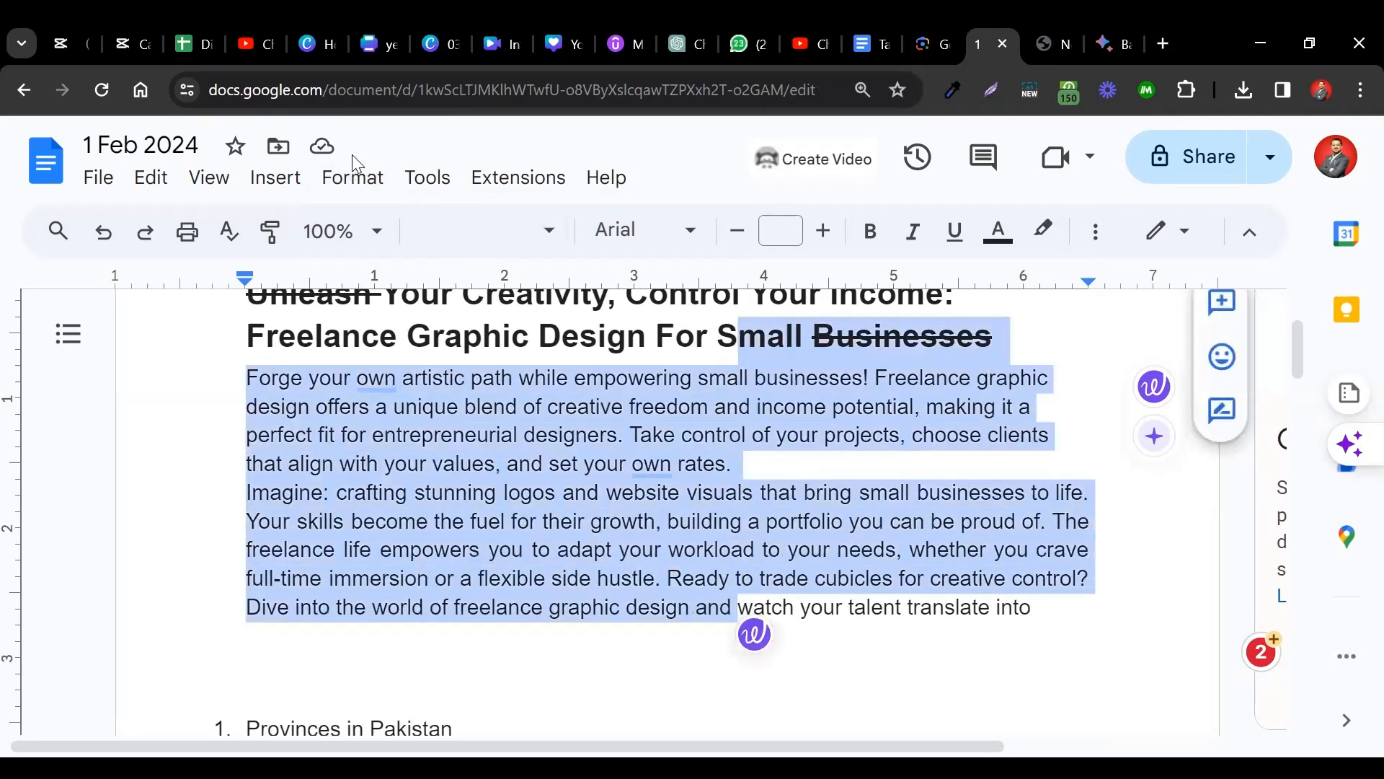
click(355, 178)
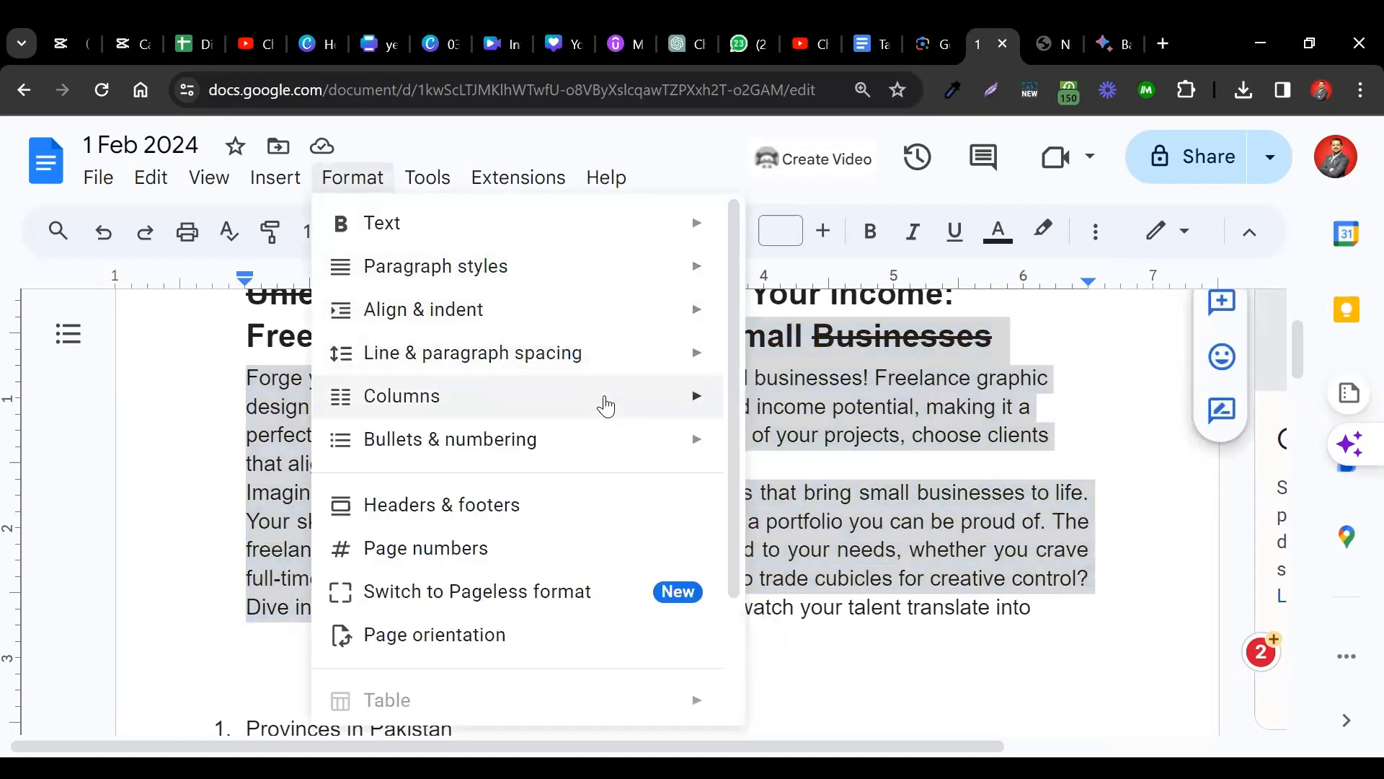
mouse_move(667, 371)
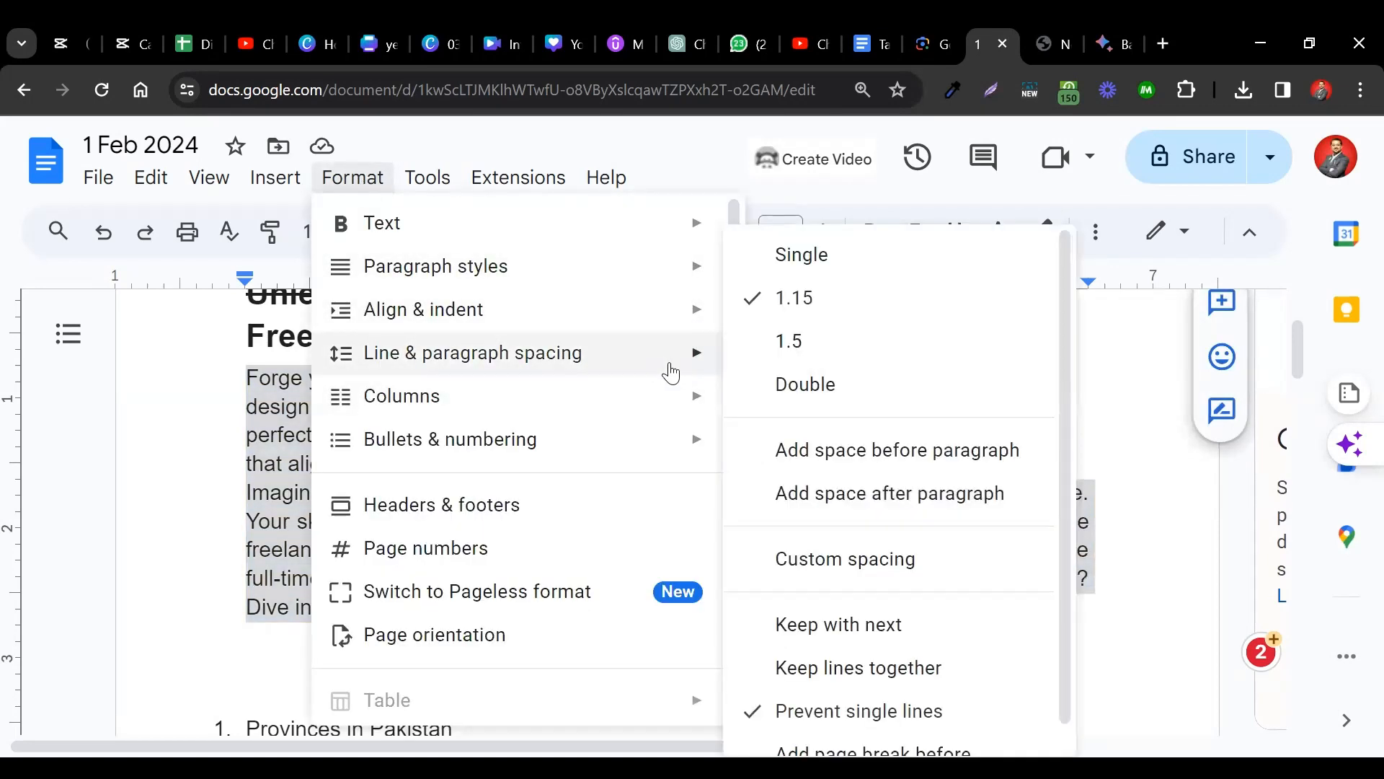
click(910, 462)
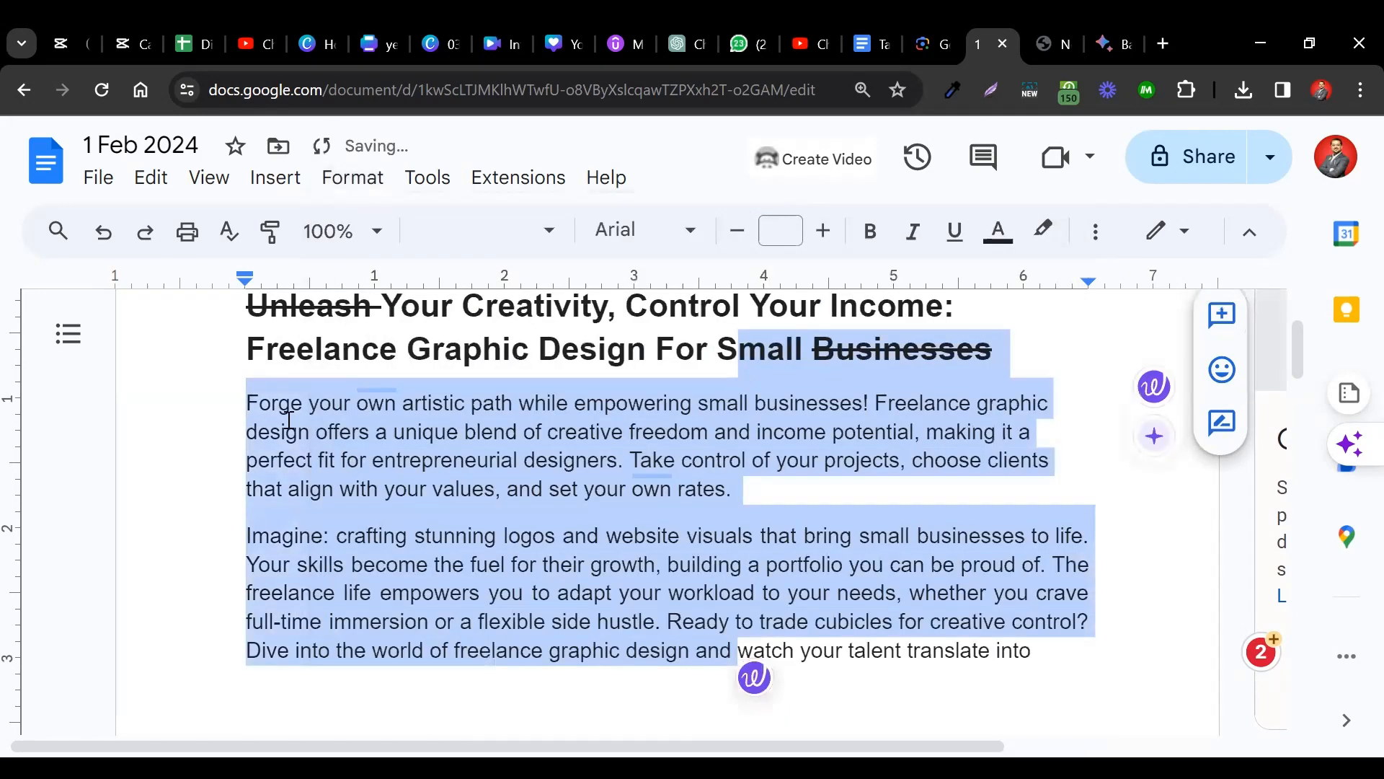
click(250, 404)
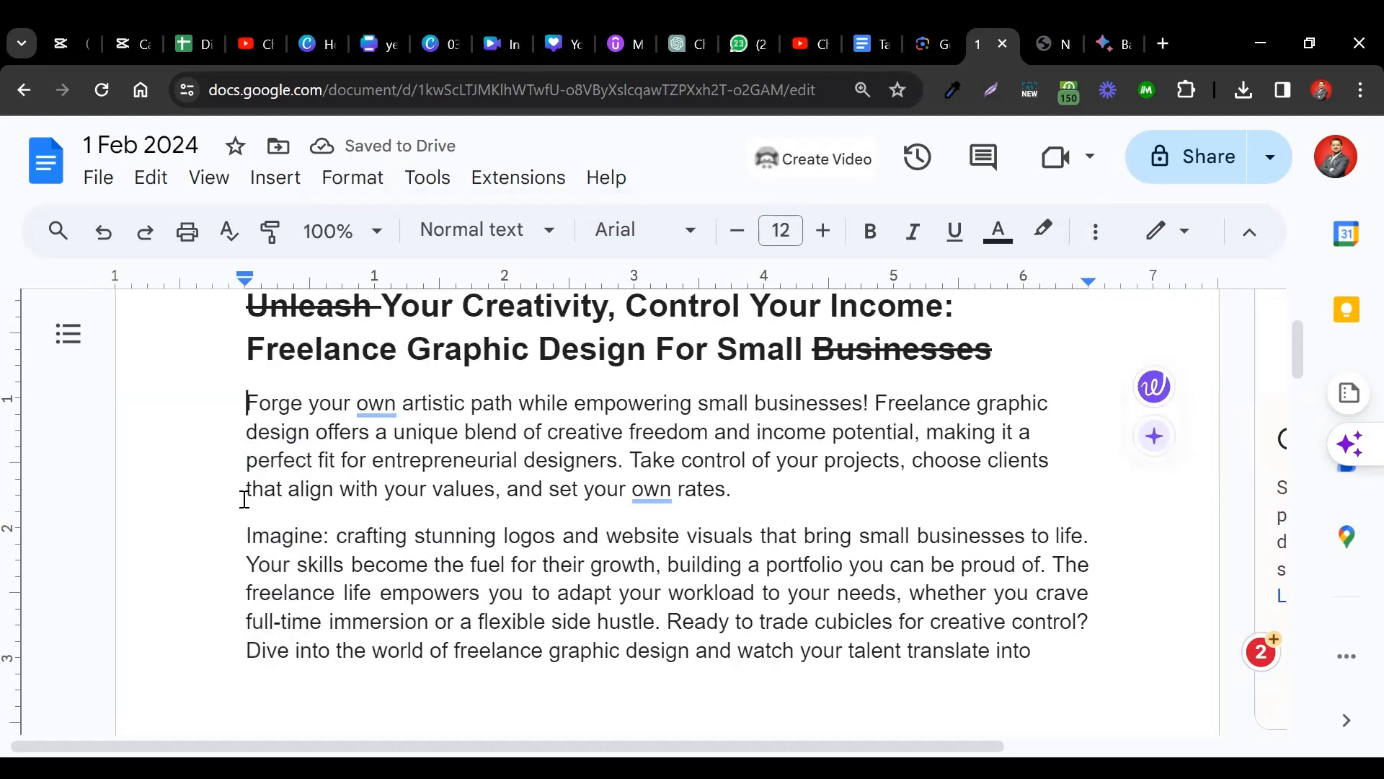
drag(278, 349, 292, 621)
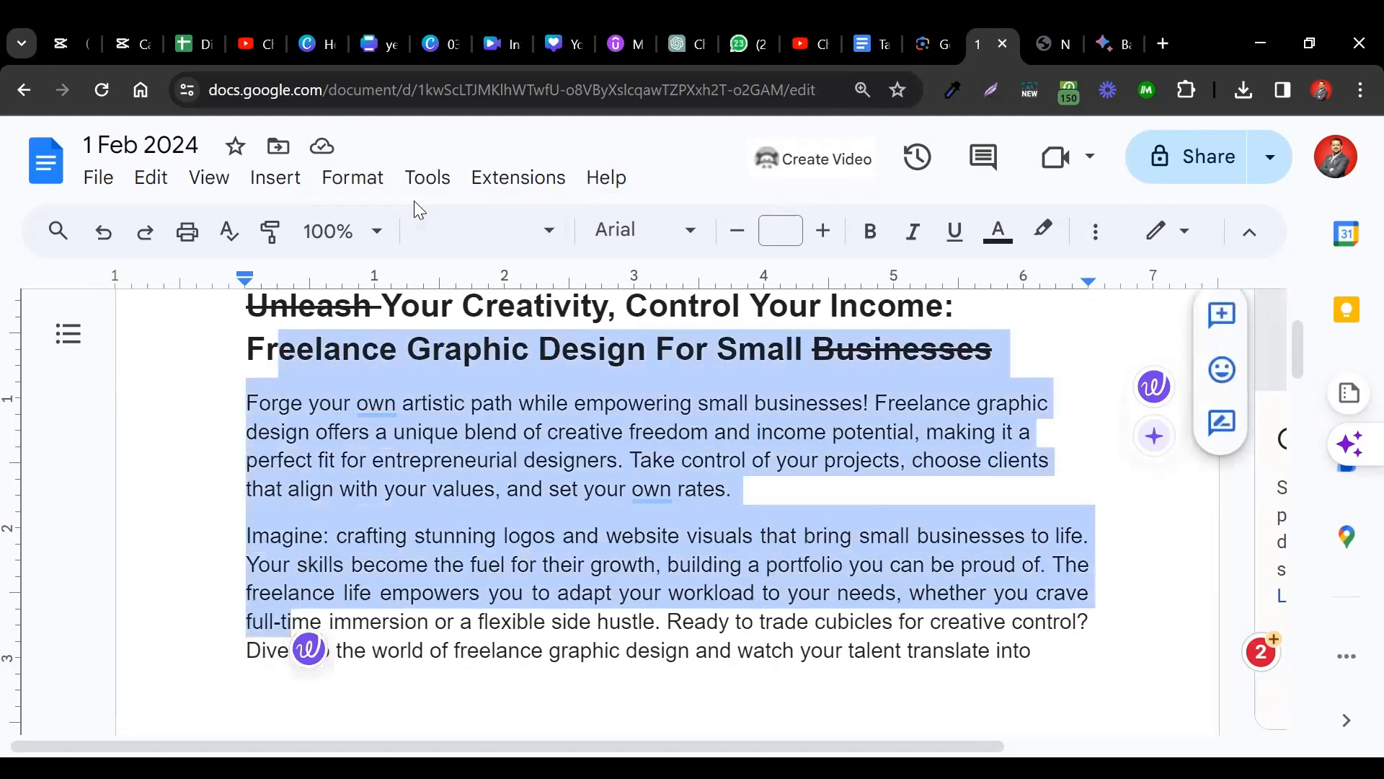
Add space after the selected title and body paragraphs.
click(363, 182)
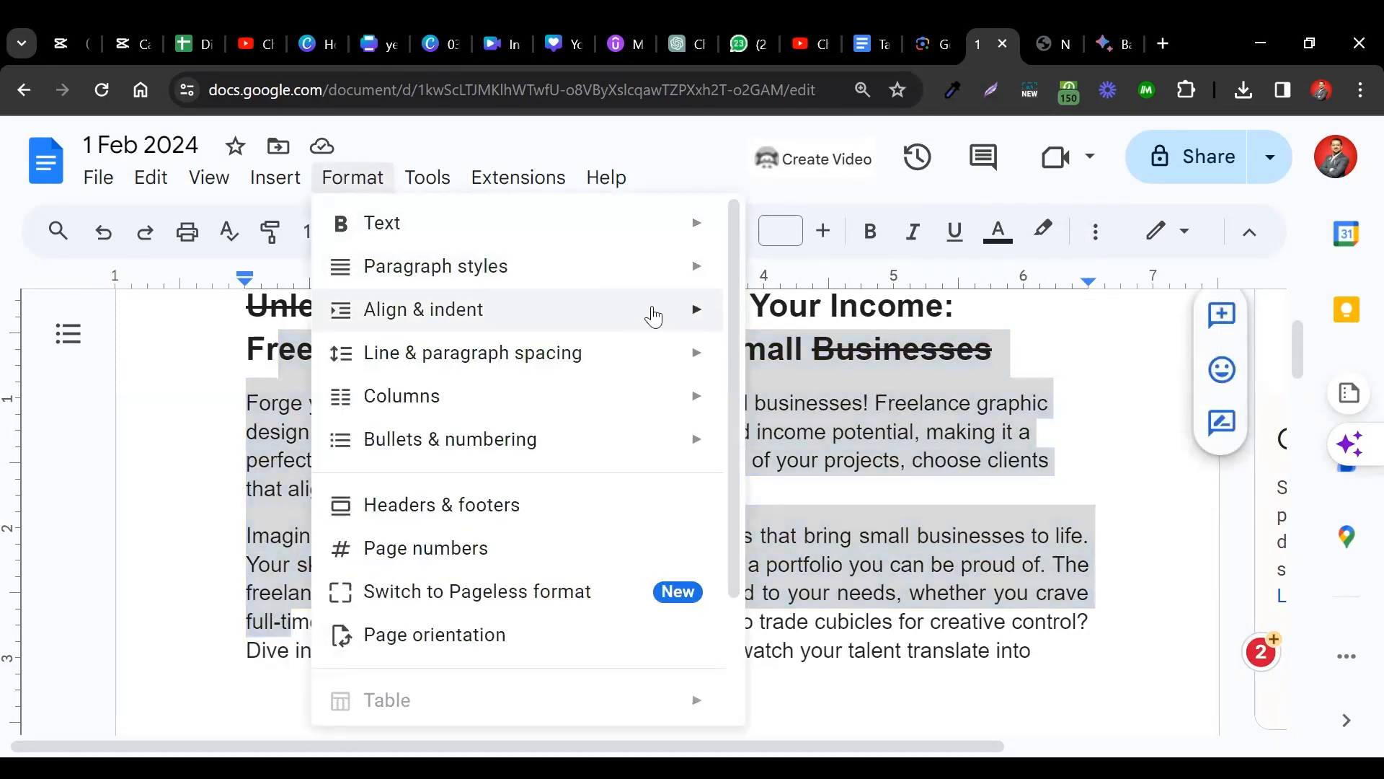
mouse_move(698, 352)
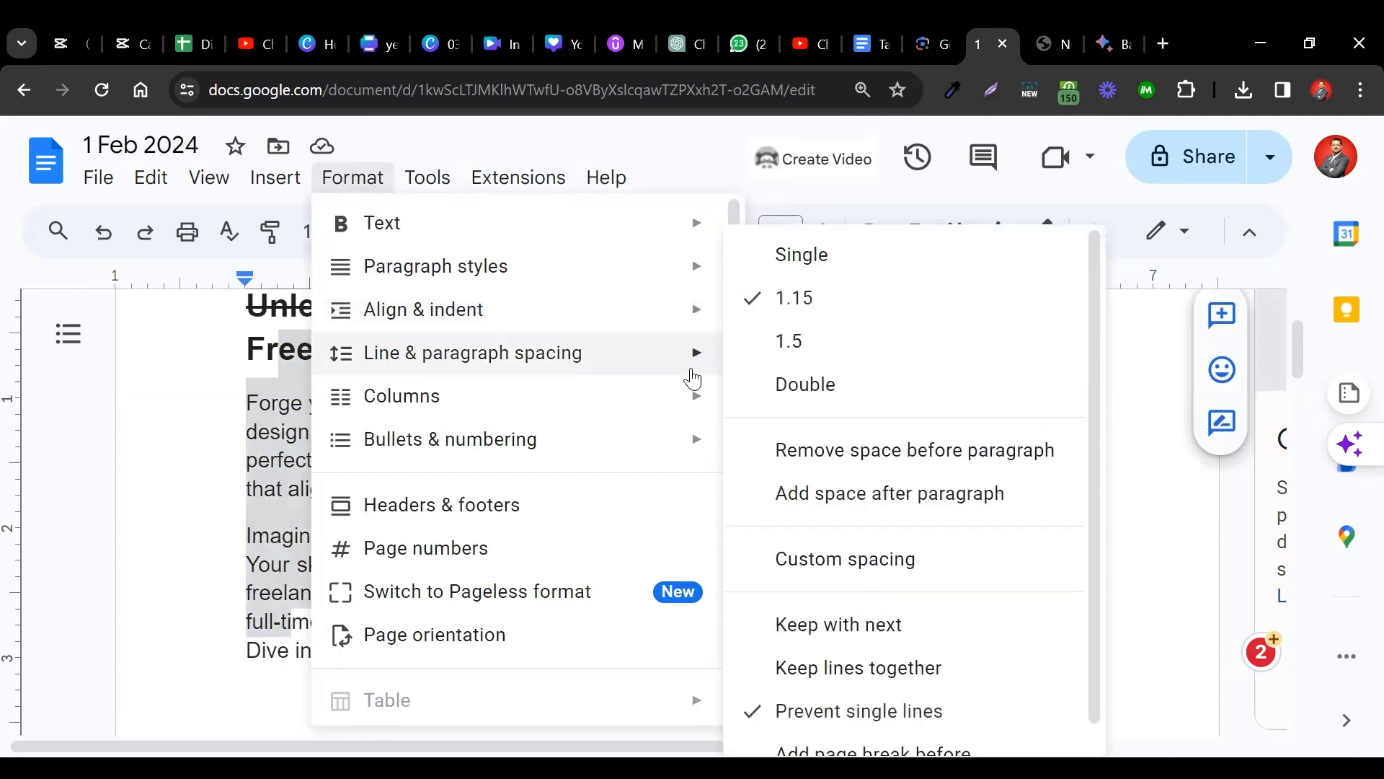
click(840, 495)
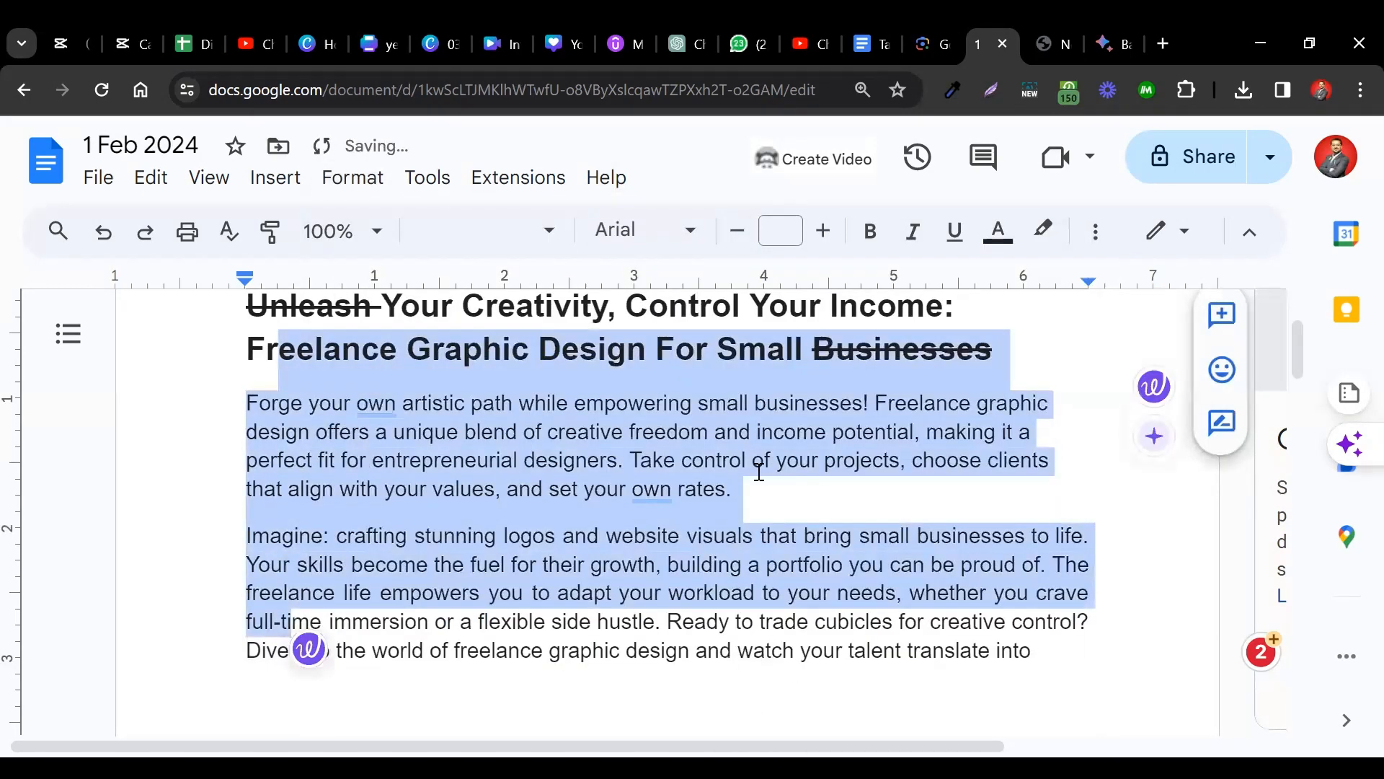
click(759, 472)
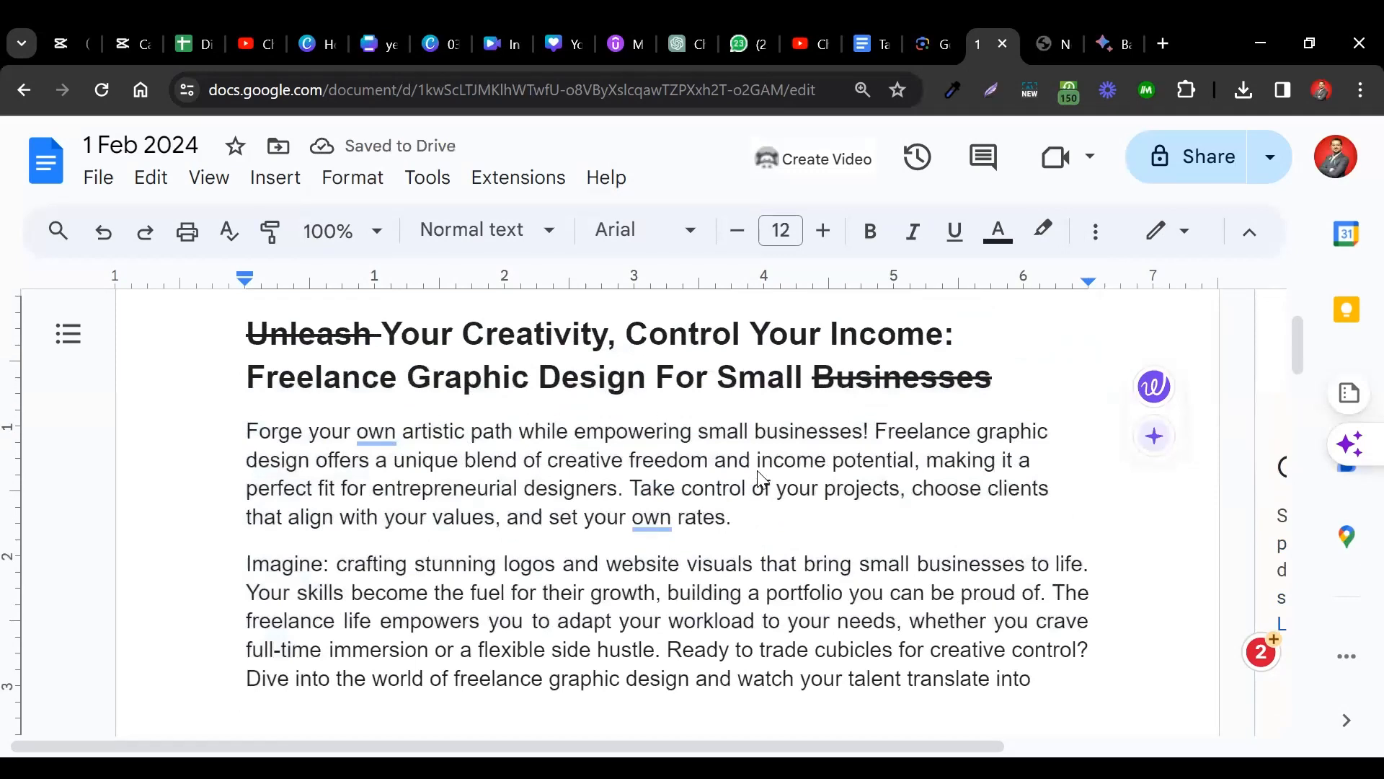
Remove space before and after the title and both article paragraphs.
click(718, 373)
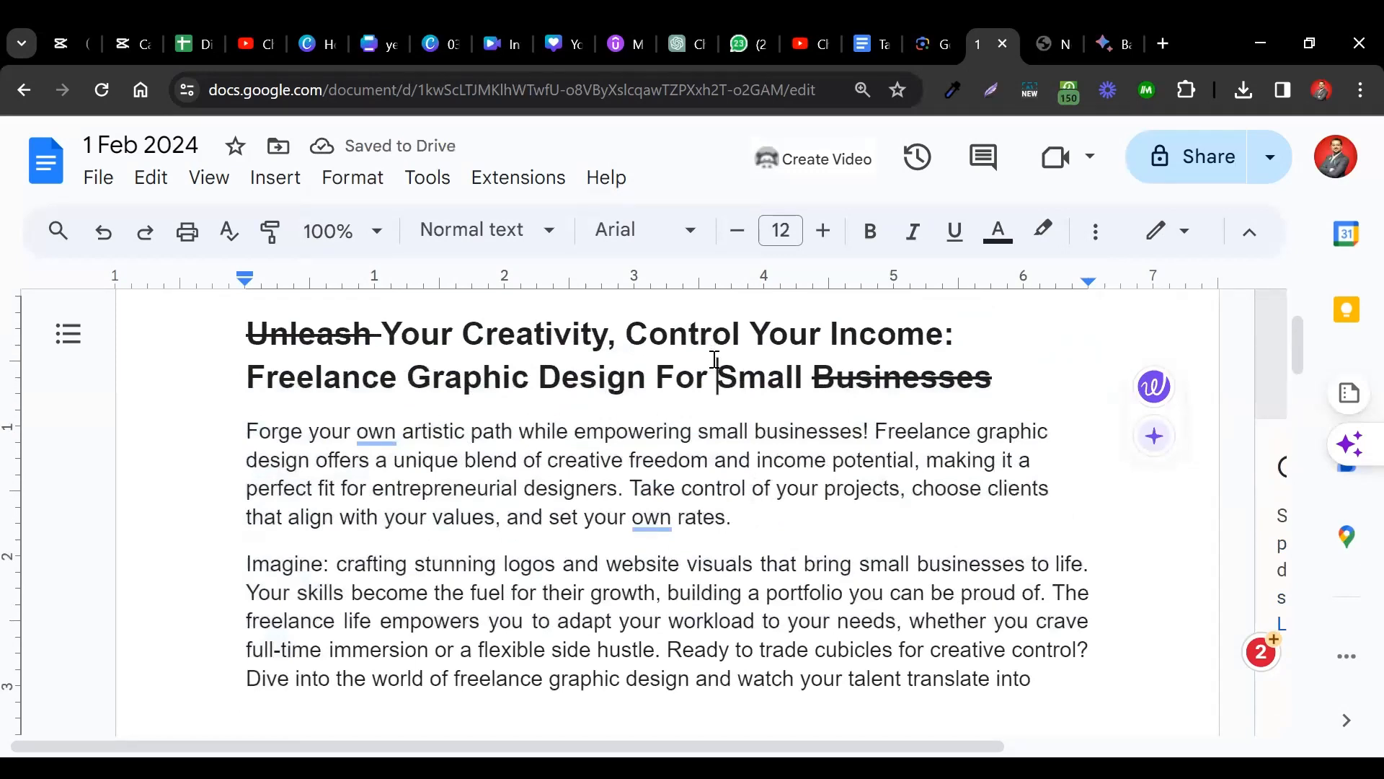
click(1016, 383)
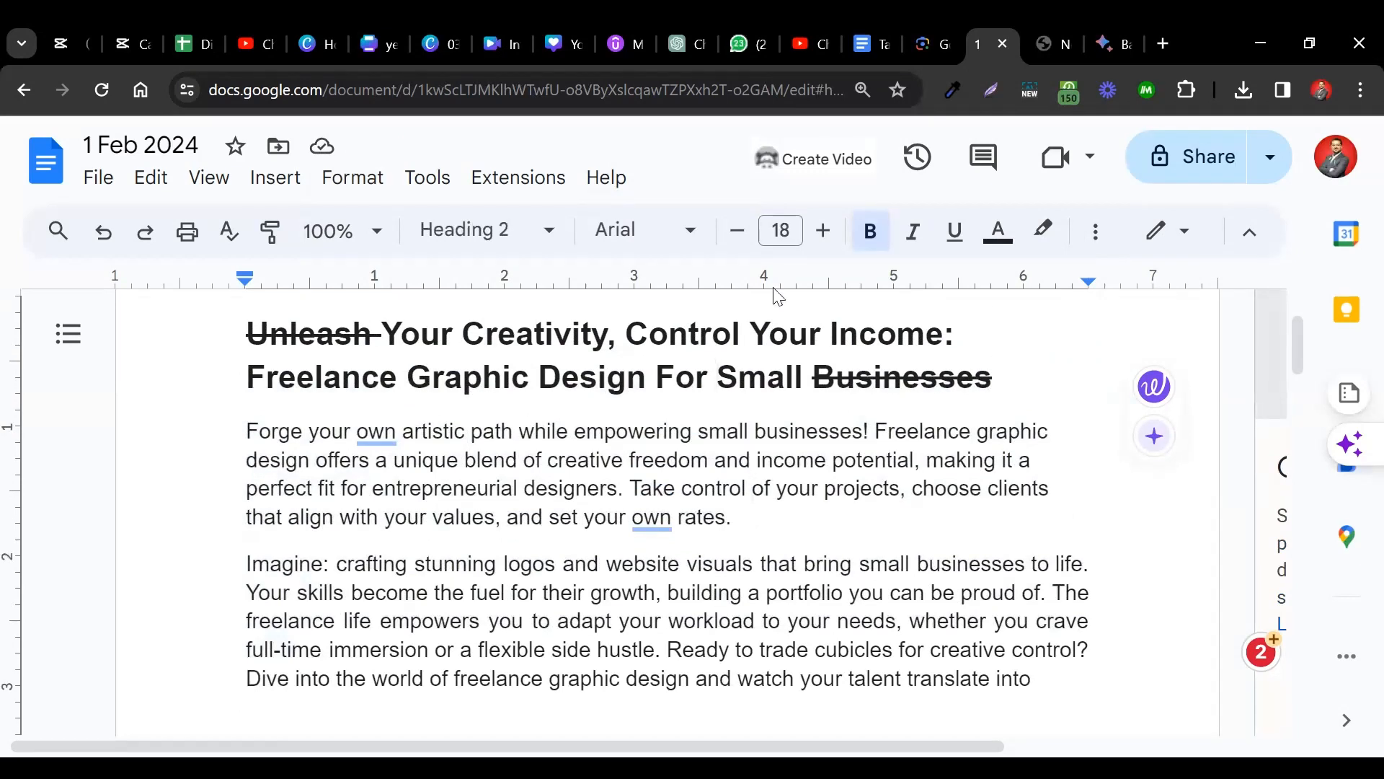
drag(749, 335, 783, 684)
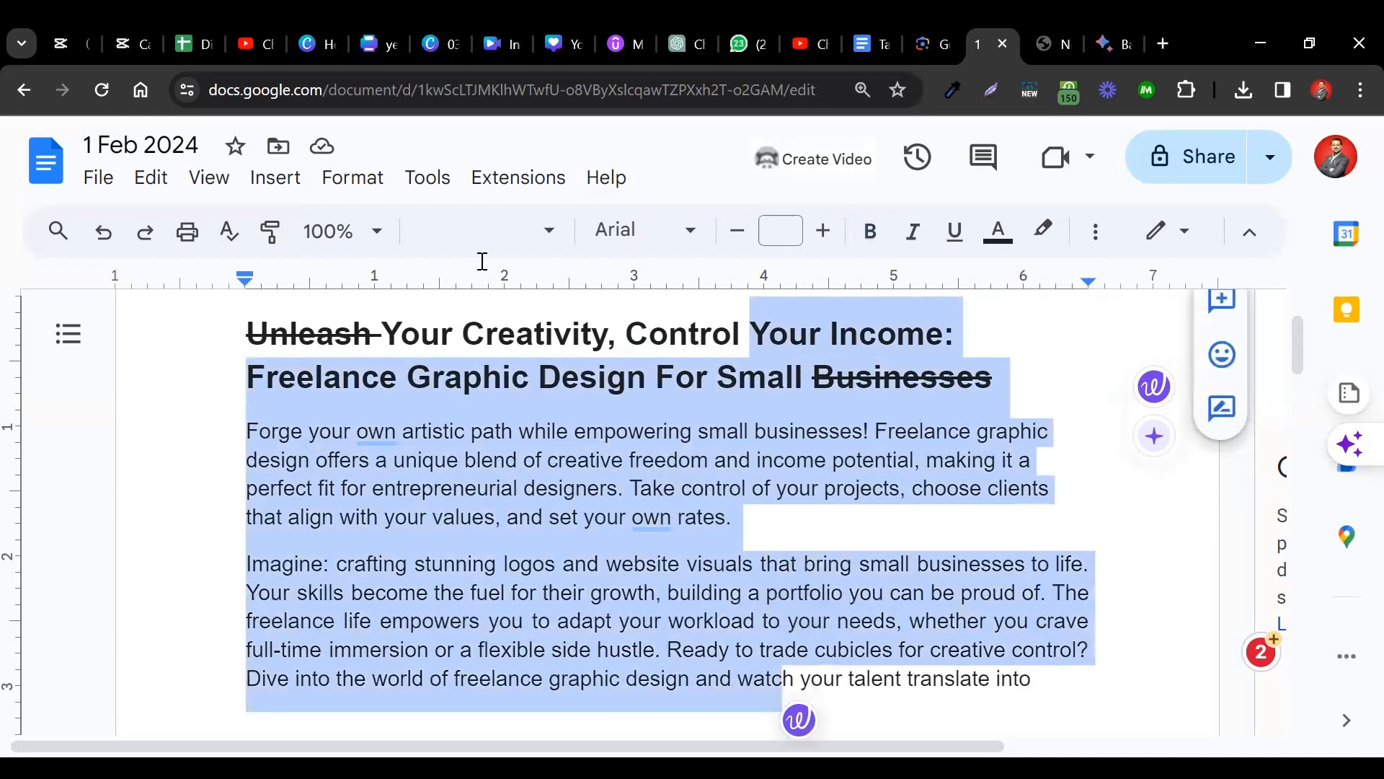
click(353, 179)
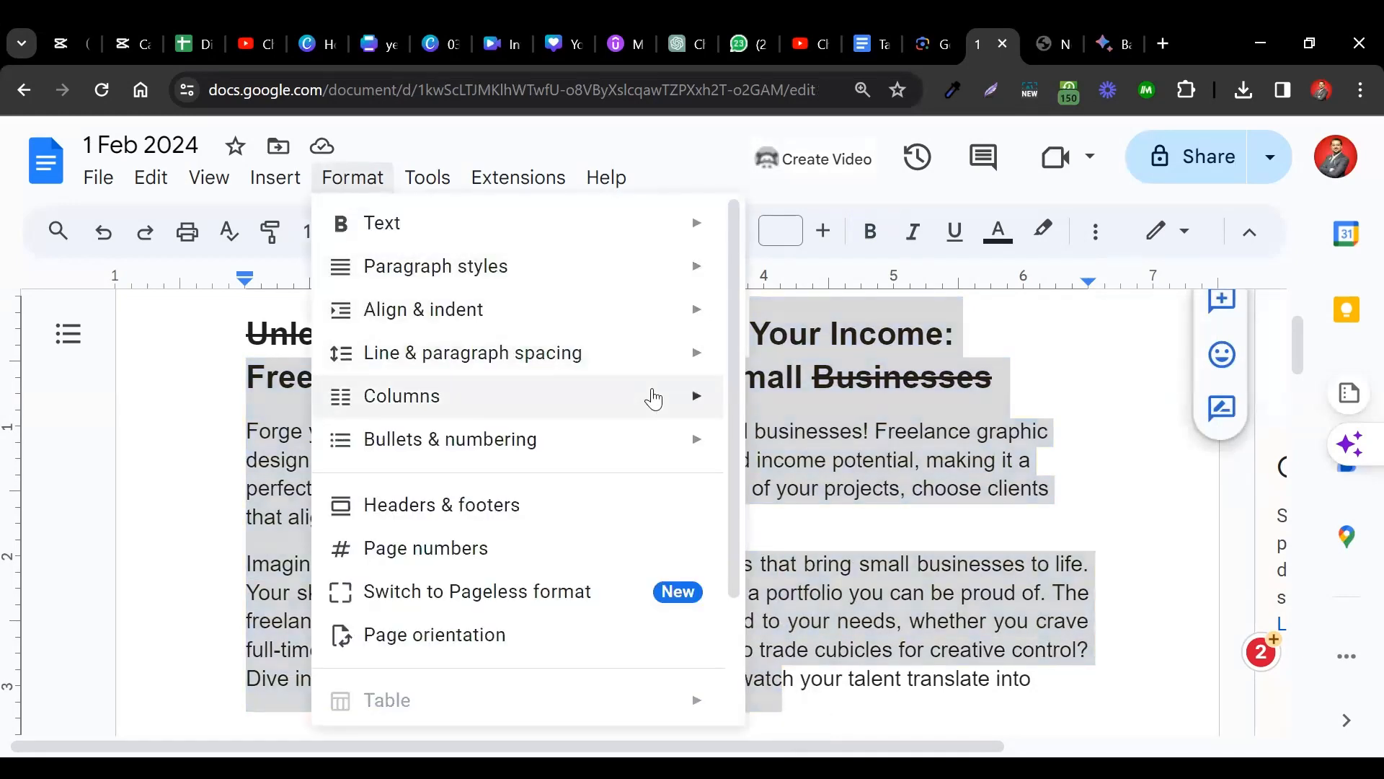
mouse_move(649, 358)
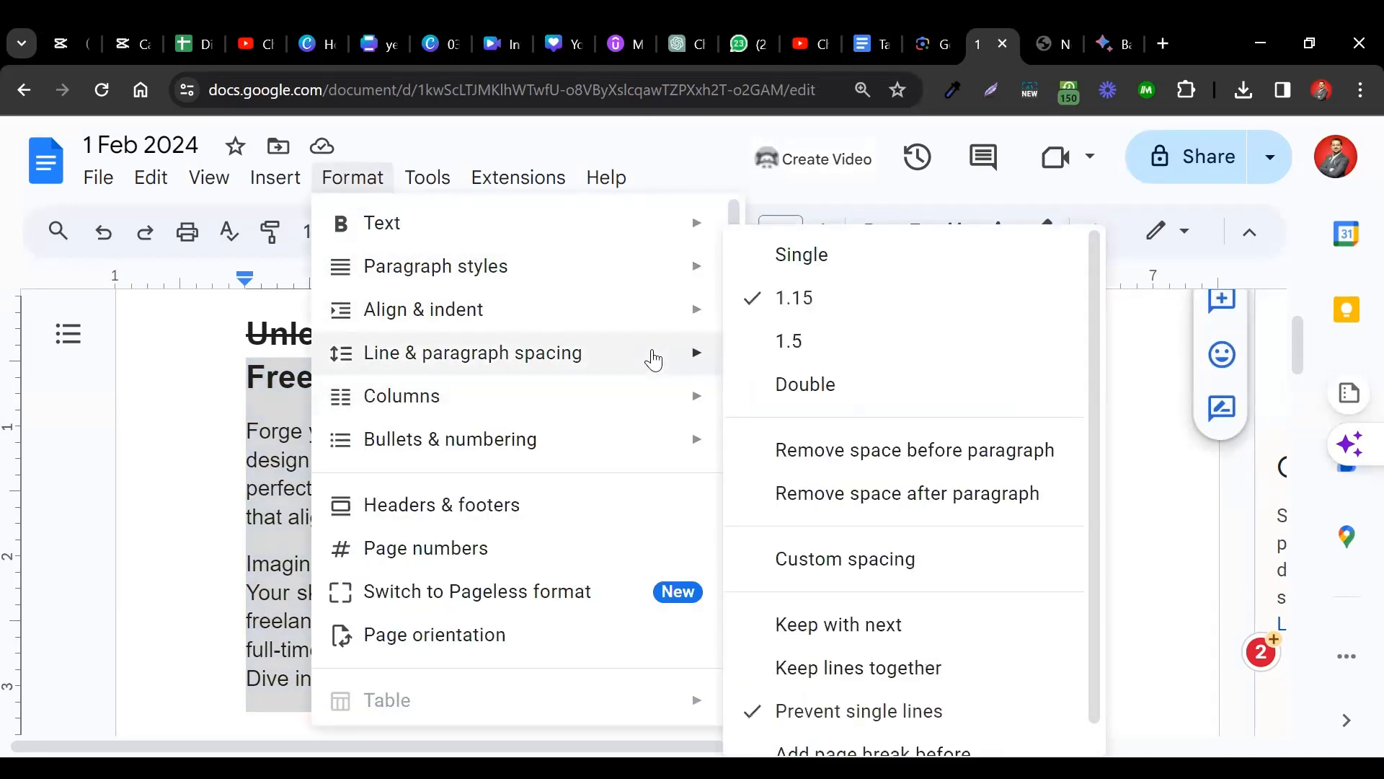
click(858, 450)
click(355, 180)
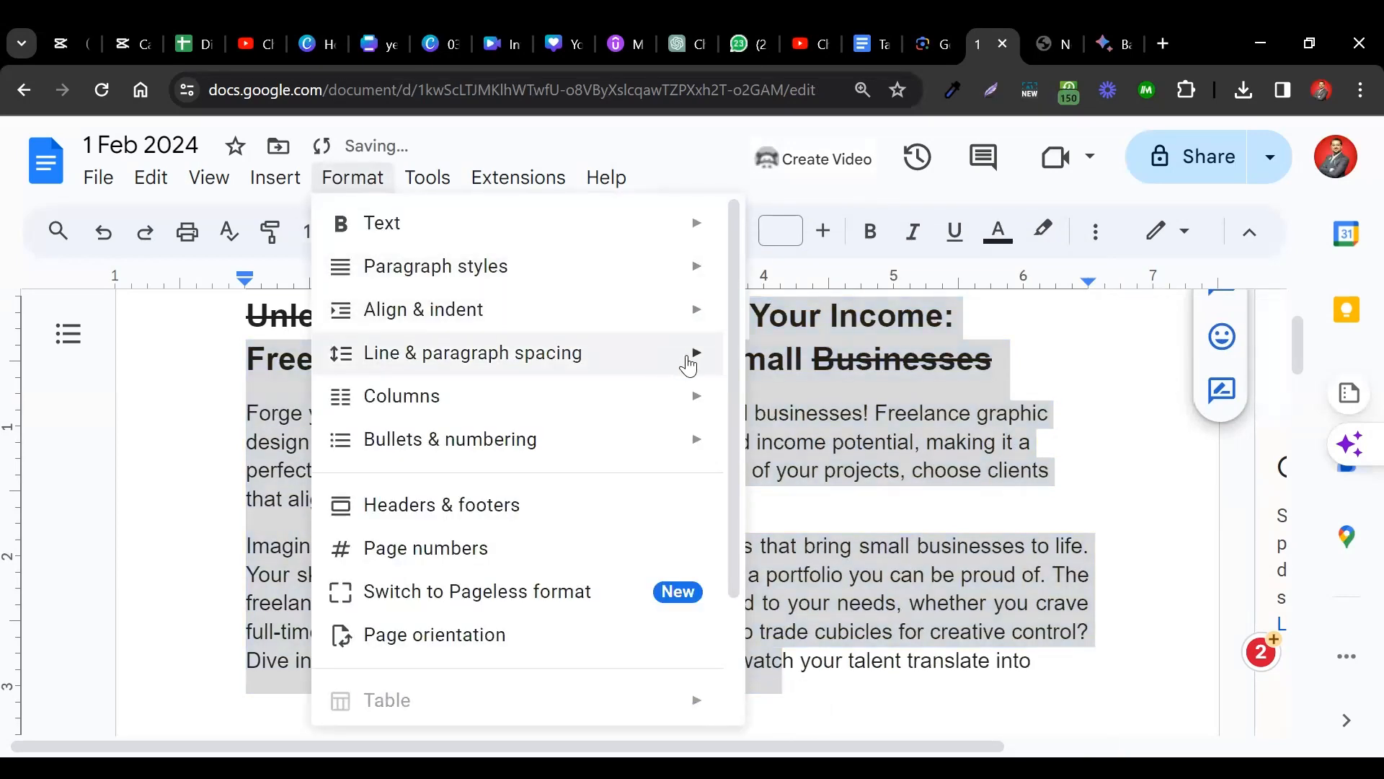
mouse_move(688, 357)
click(829, 496)
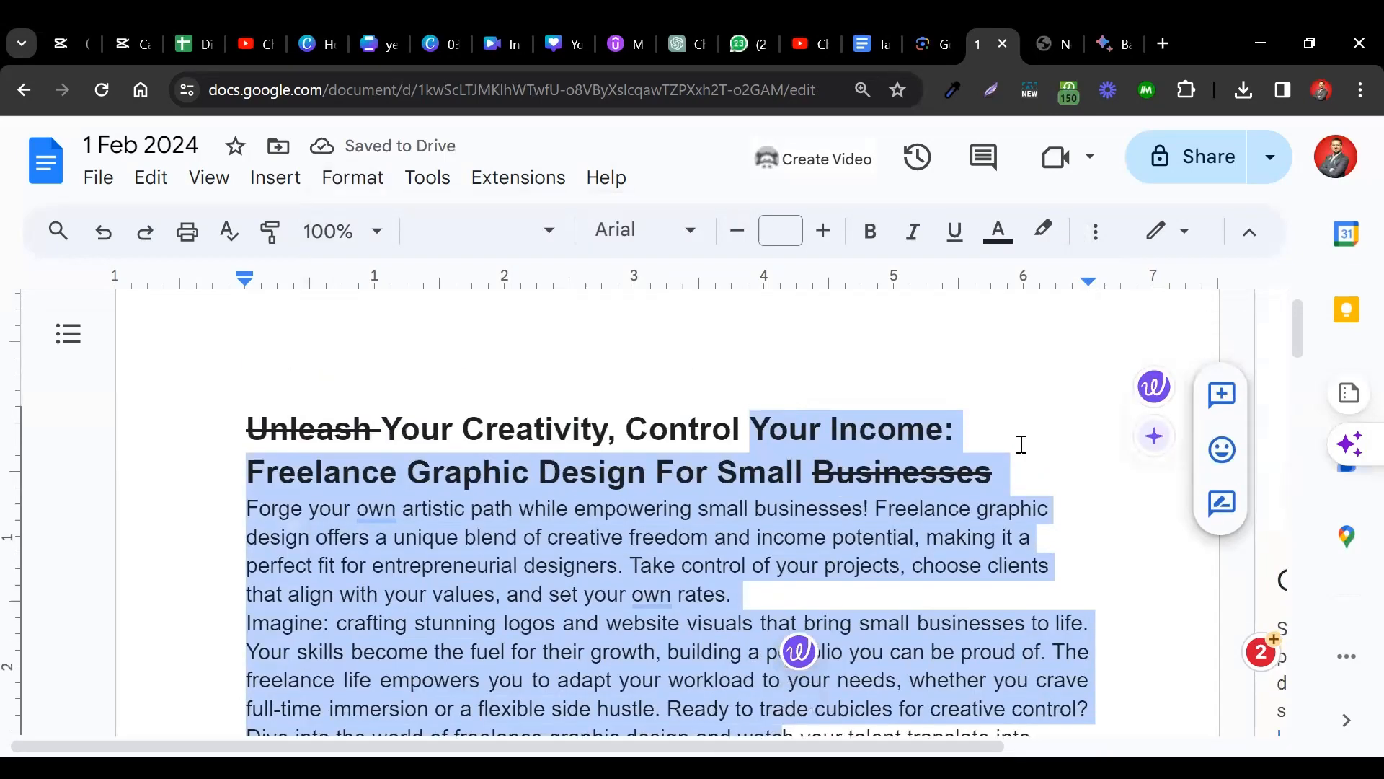
click(353, 178)
Below the article, enter Karachi, Lahore and Islamabad on separate lines.
mouse_move(674, 401)
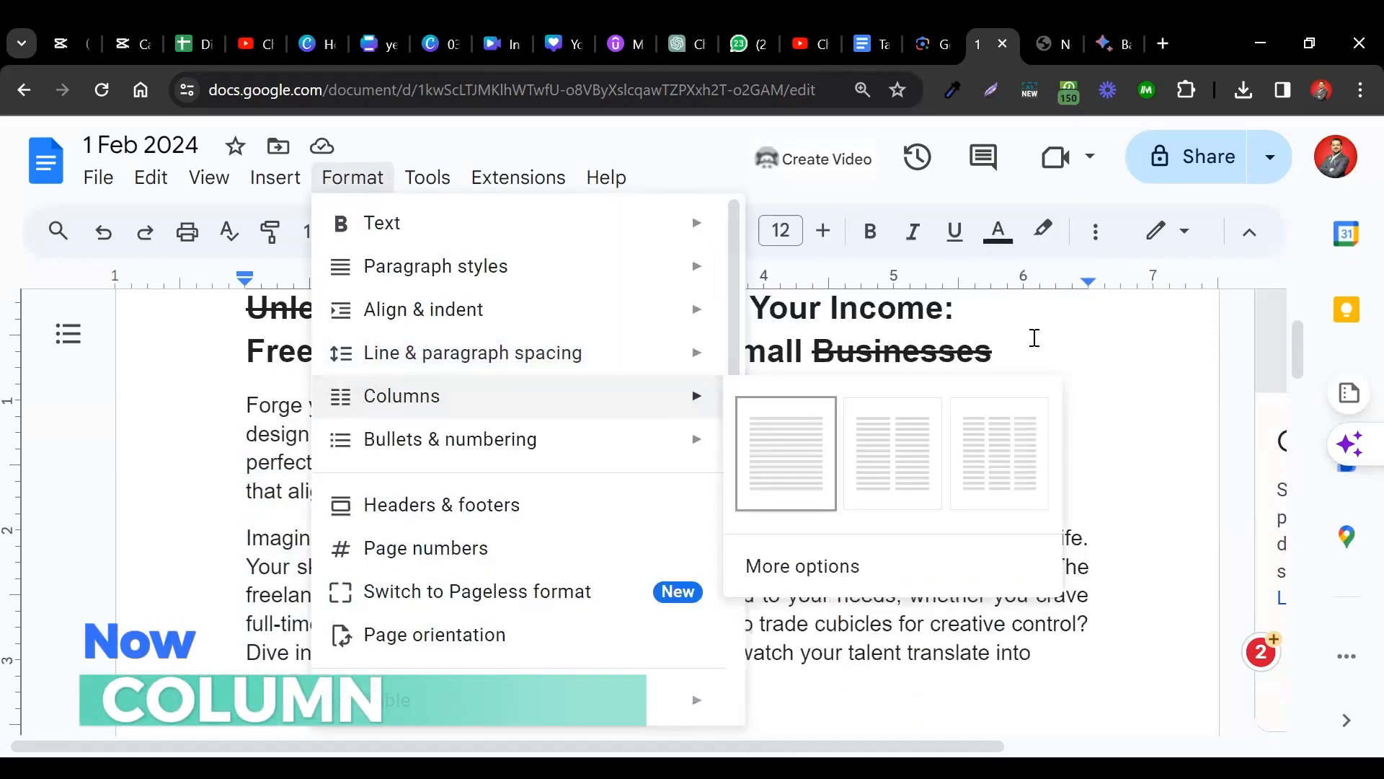
click(1069, 334)
scroll(782, 575, down, 3)
scroll(589, 518, up, 1)
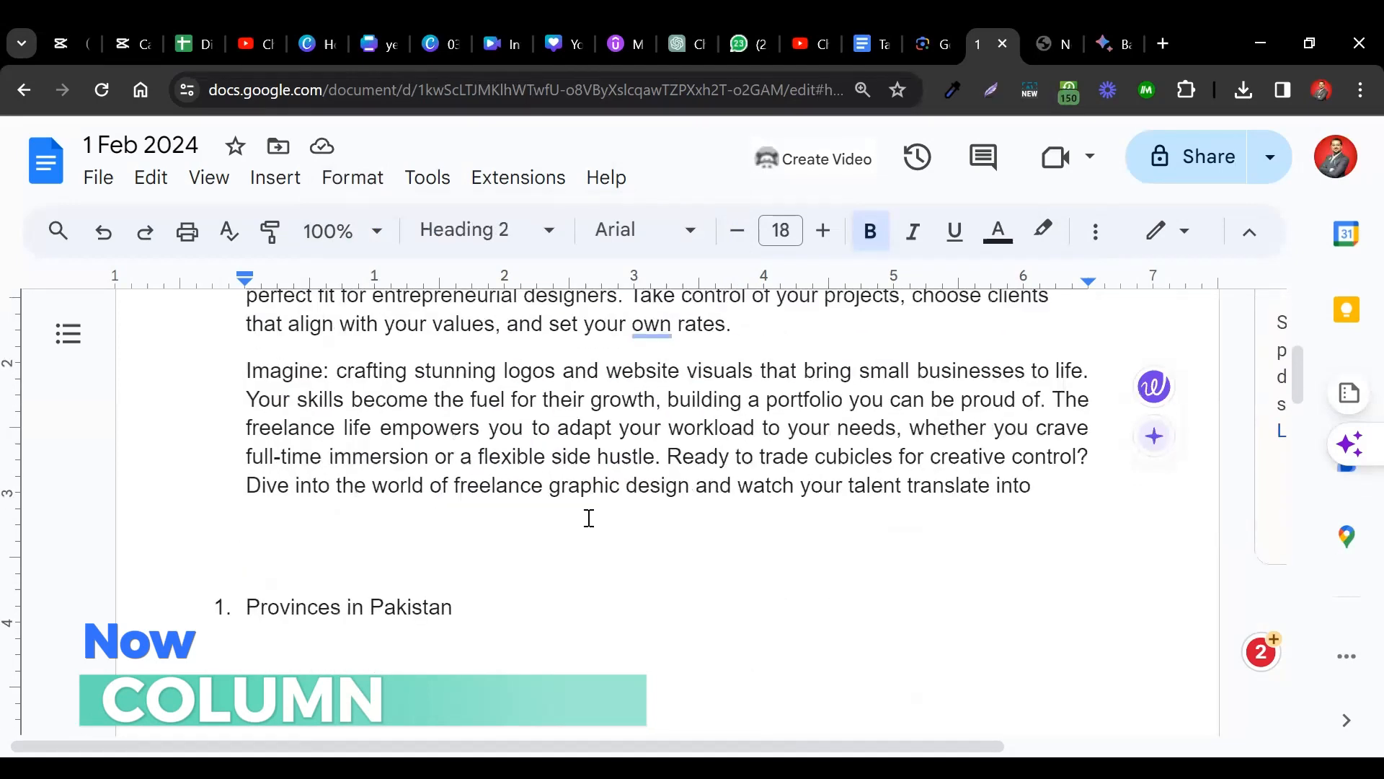
key(Return)
key(Return)
key(Return)
key(Return)
key(Return)
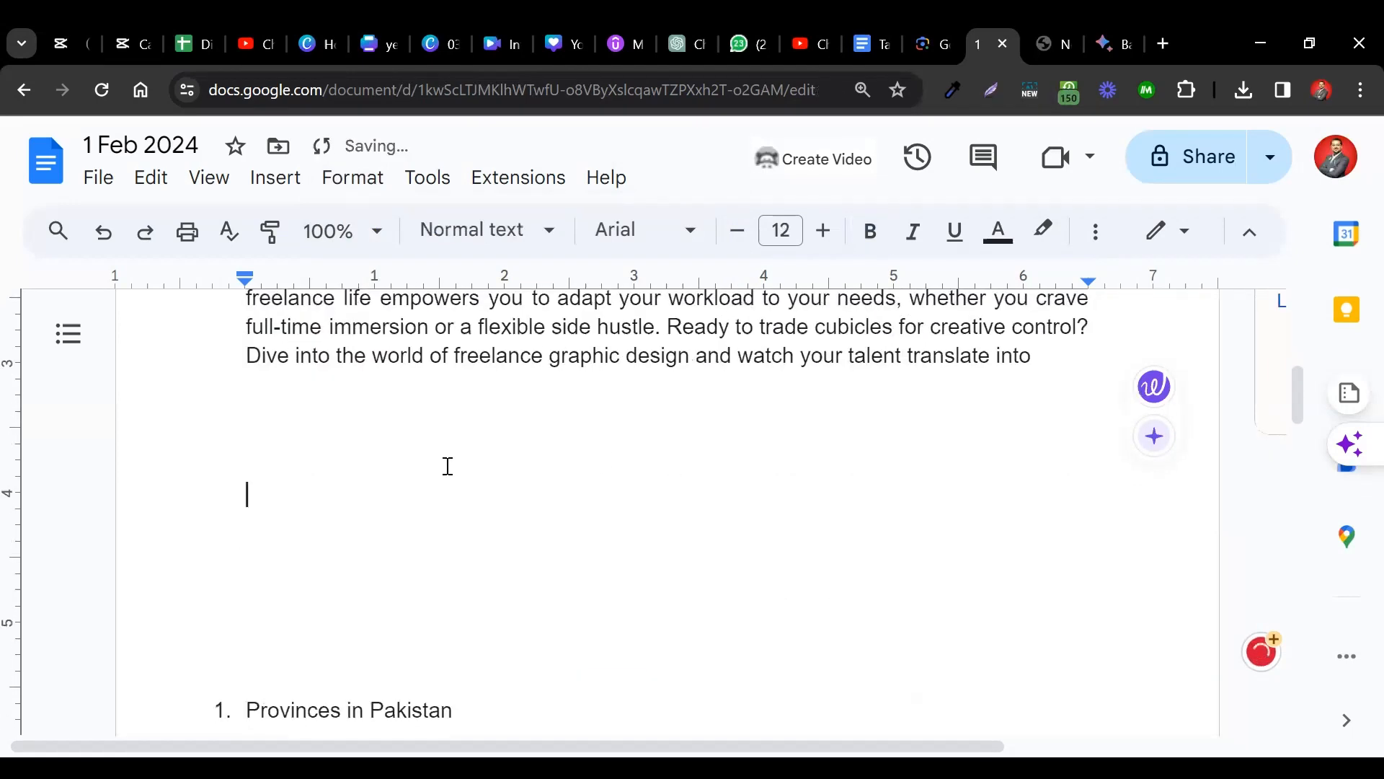
key(ctrl+z)
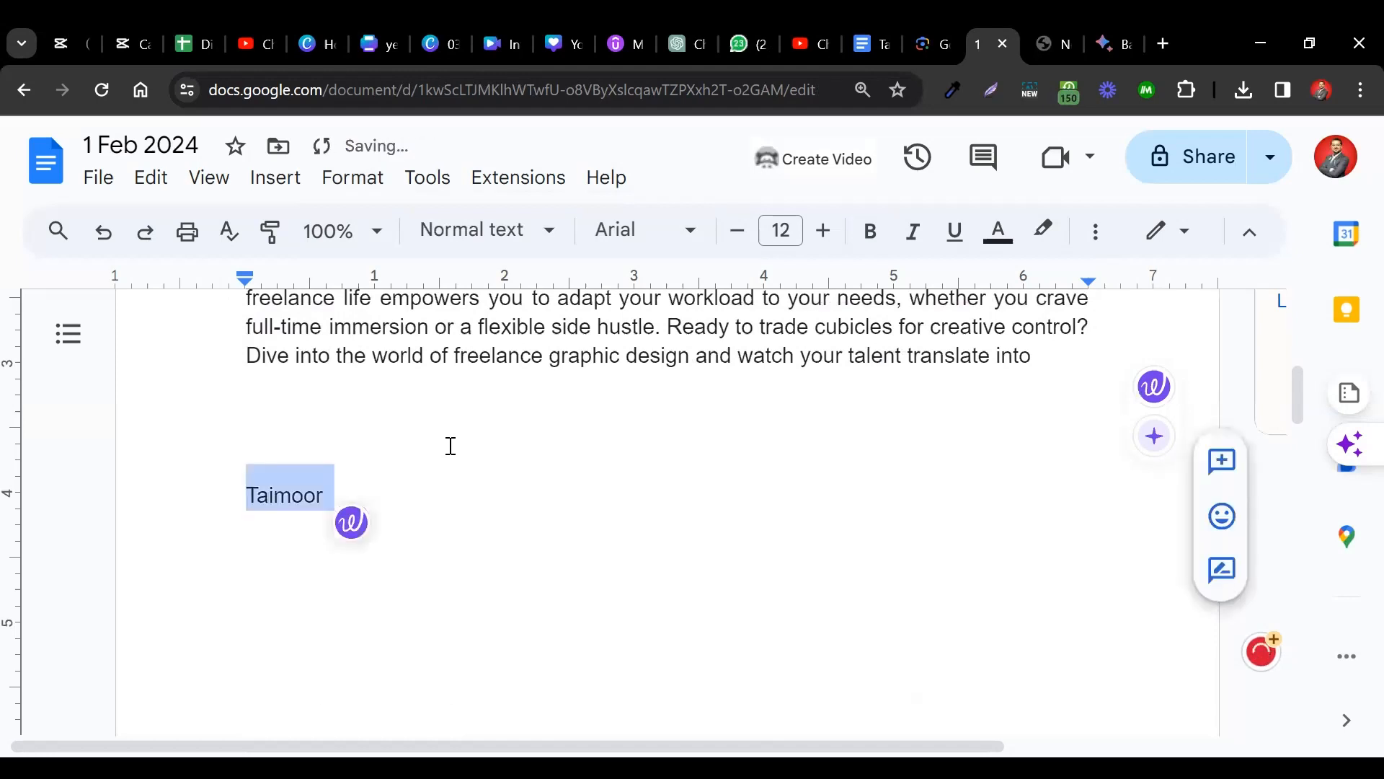
text(Karach)
key(BackSpace)
text(Lah)
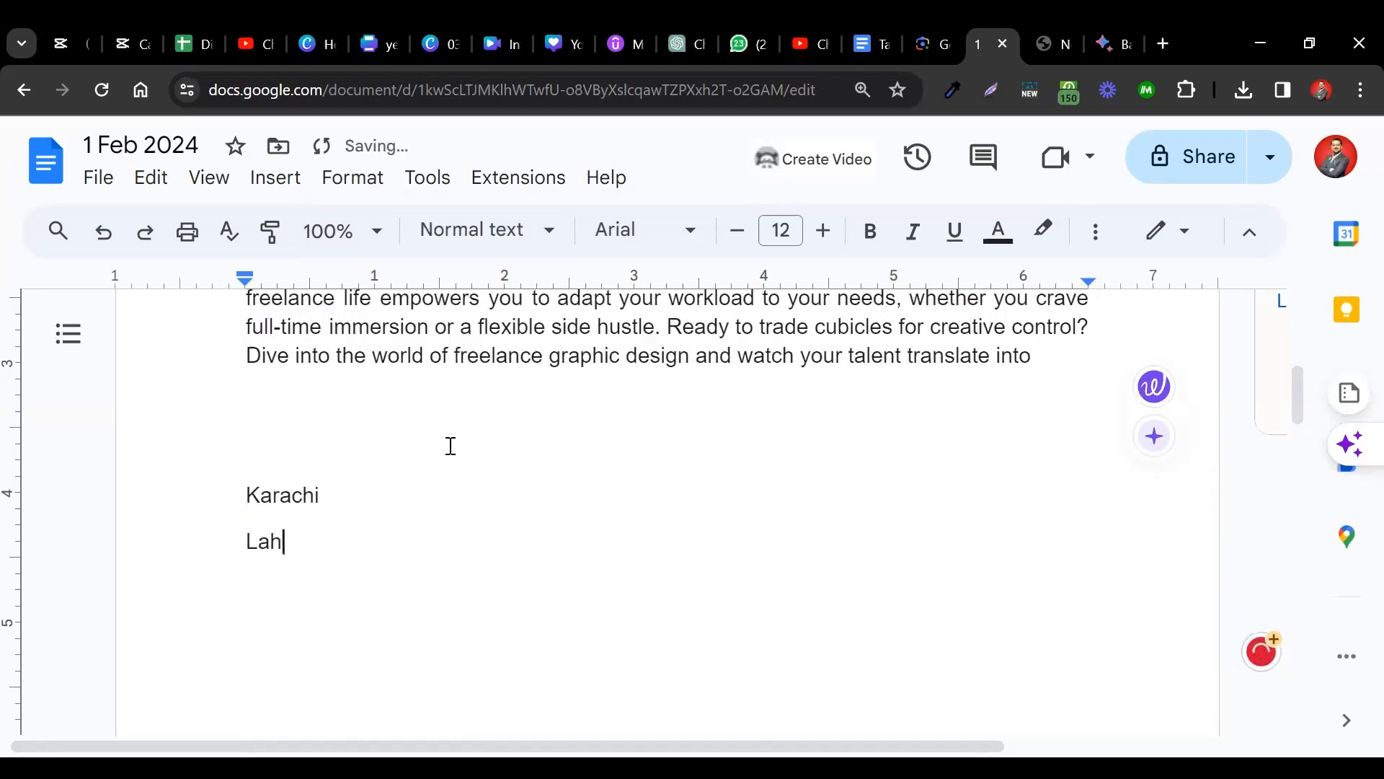
text(ore Islamabad)
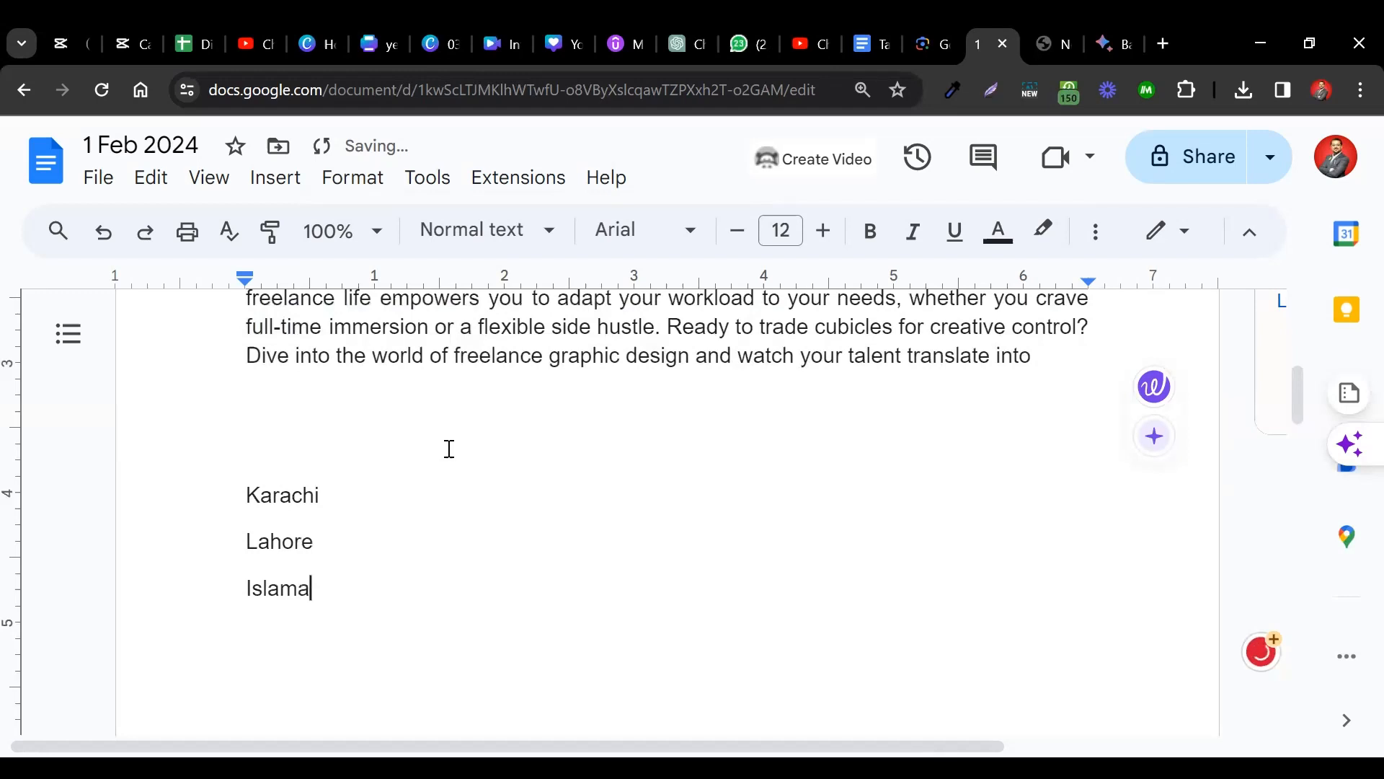
Add Quetta and Peshawar on their own lines below Islamabad.
key(Return)
text(Quetta)
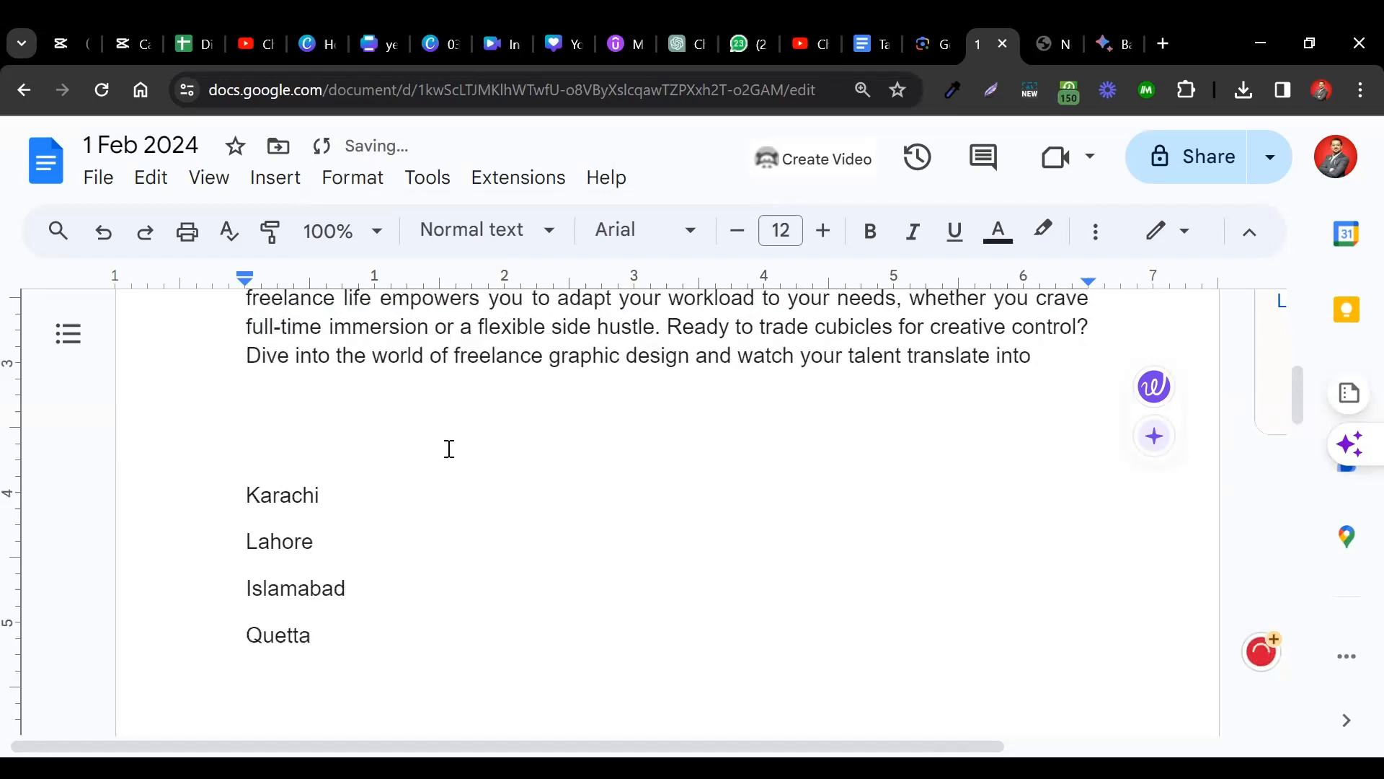
key(Return)
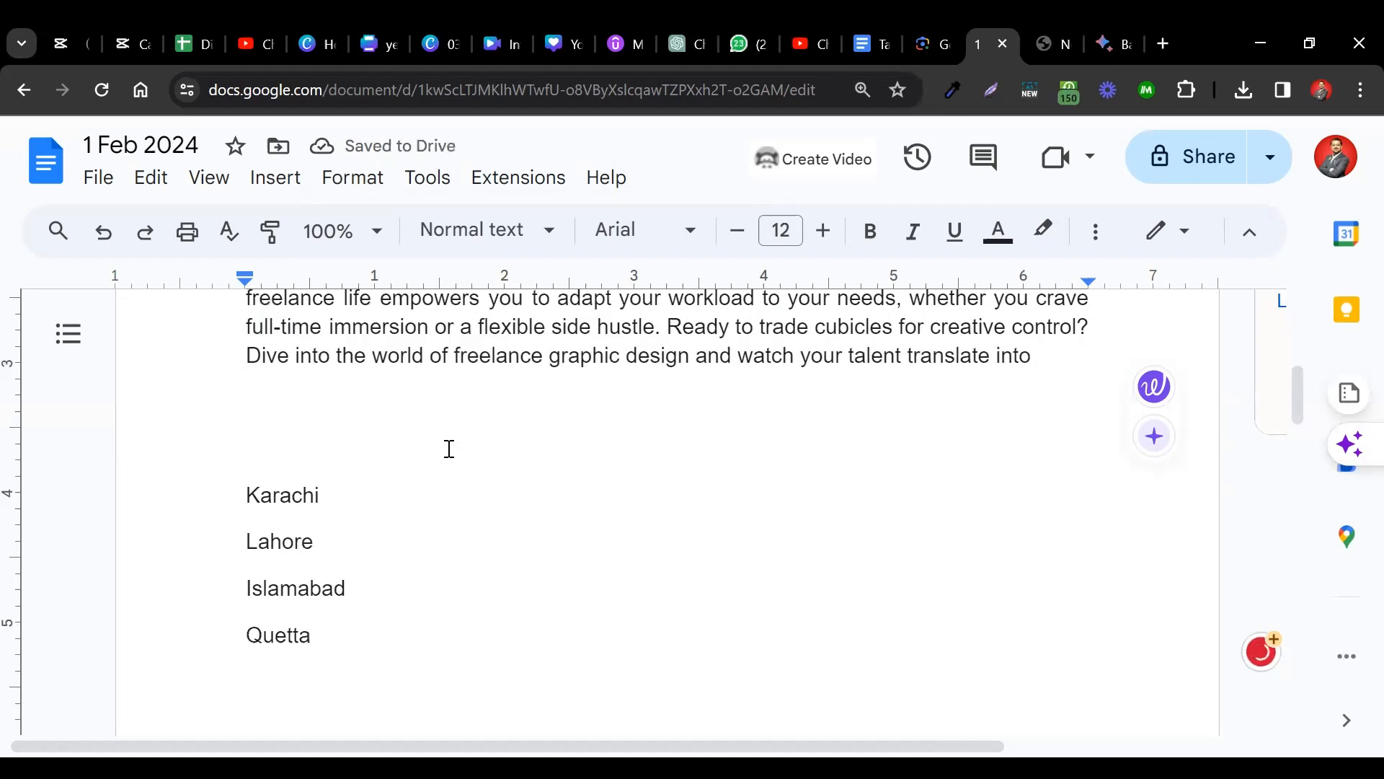
text(Peshawa)
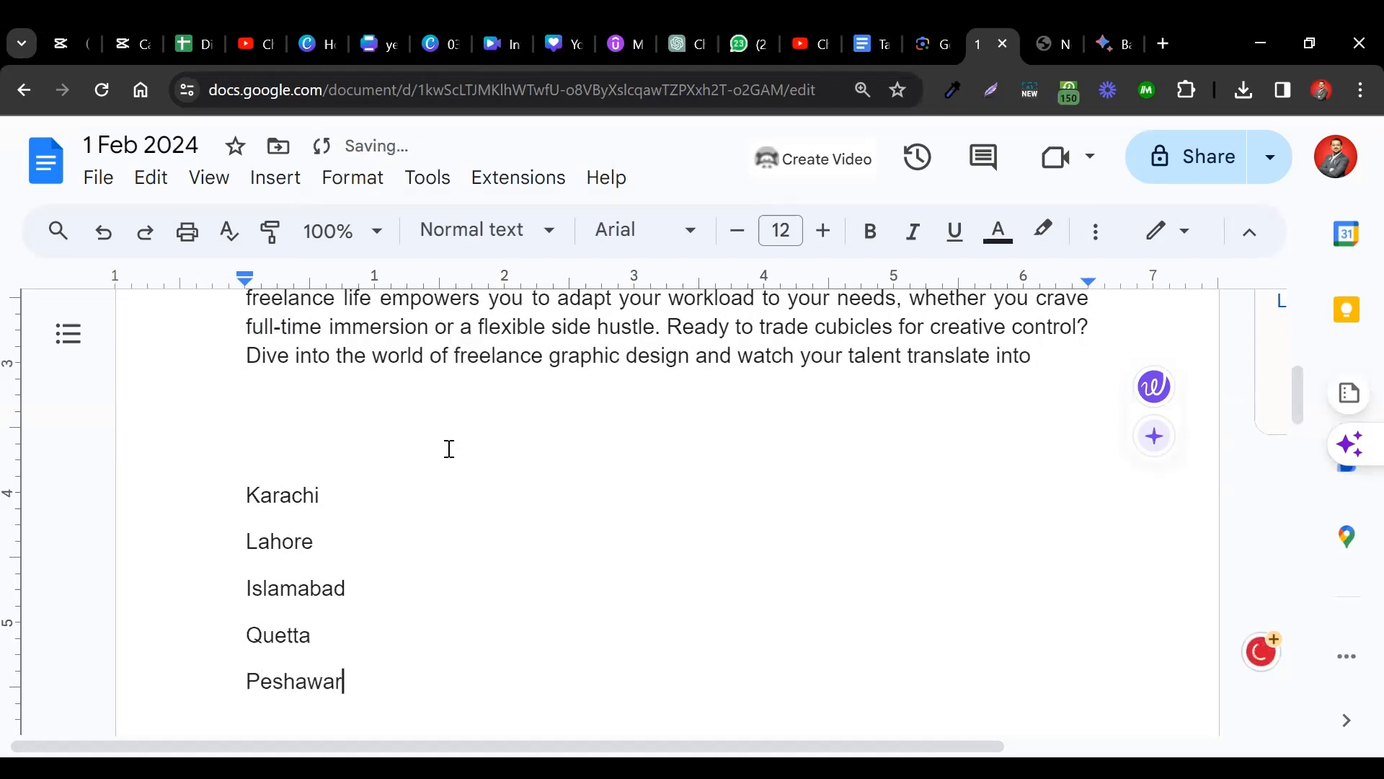
text(r)
Try a two-column layout on the five cities, then undo it.
drag(245, 494, 374, 677)
click(349, 178)
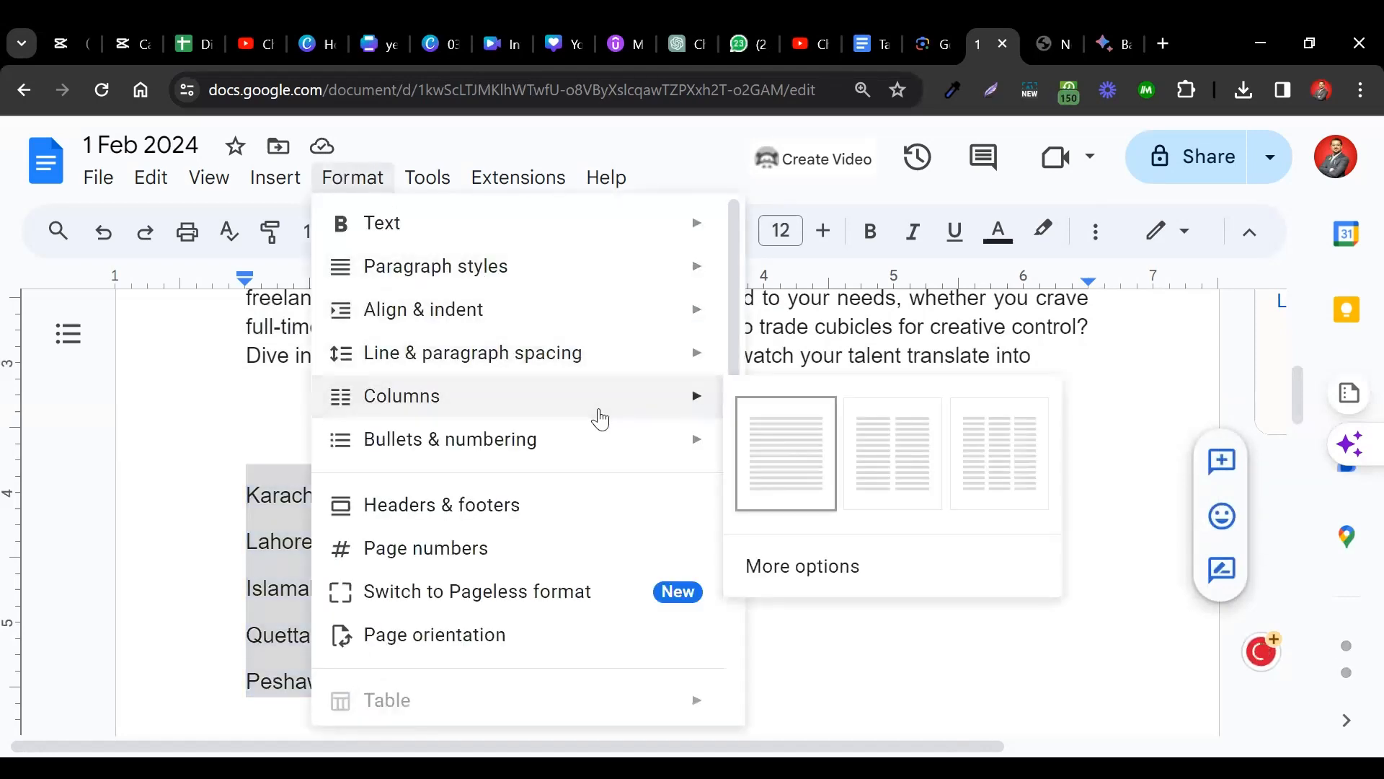
mouse_move(532, 452)
mouse_move(584, 402)
click(881, 460)
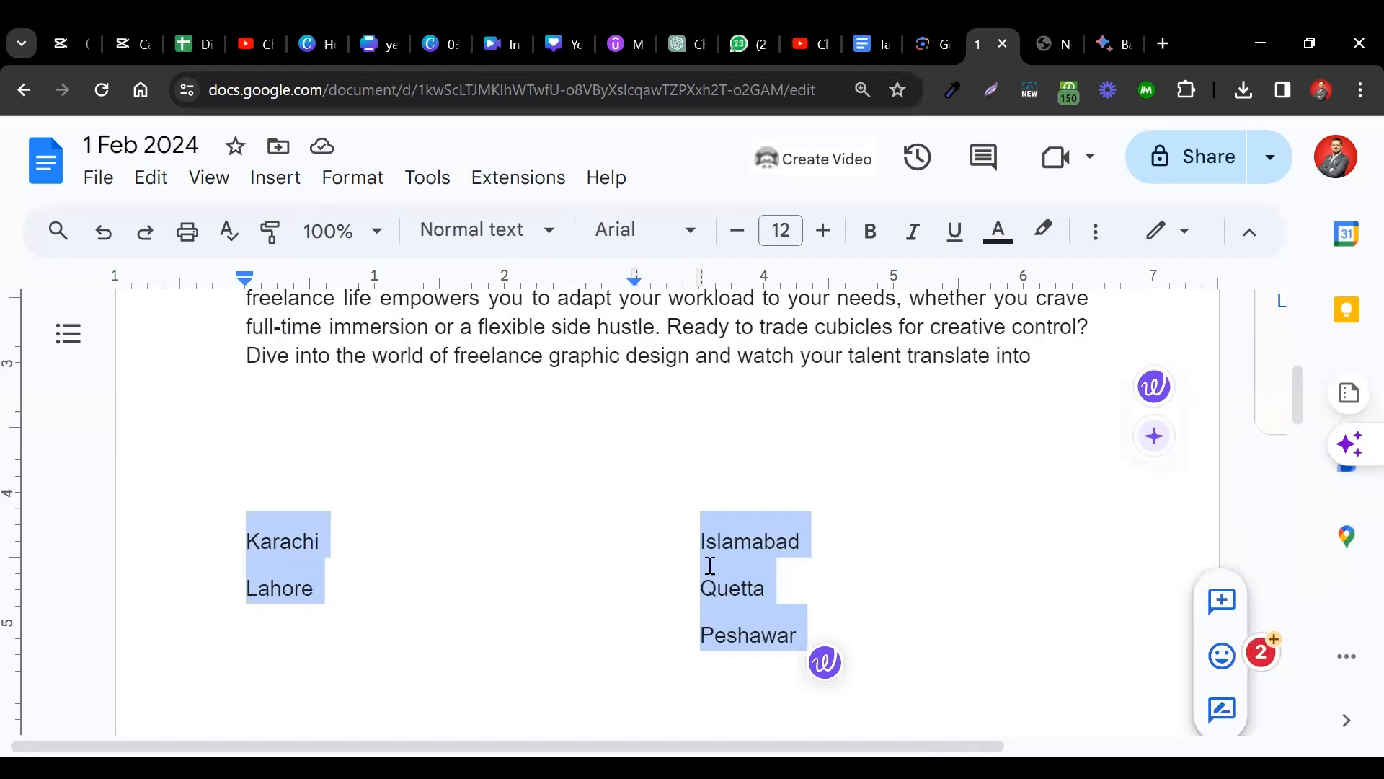
scroll(641, 598, down, 1)
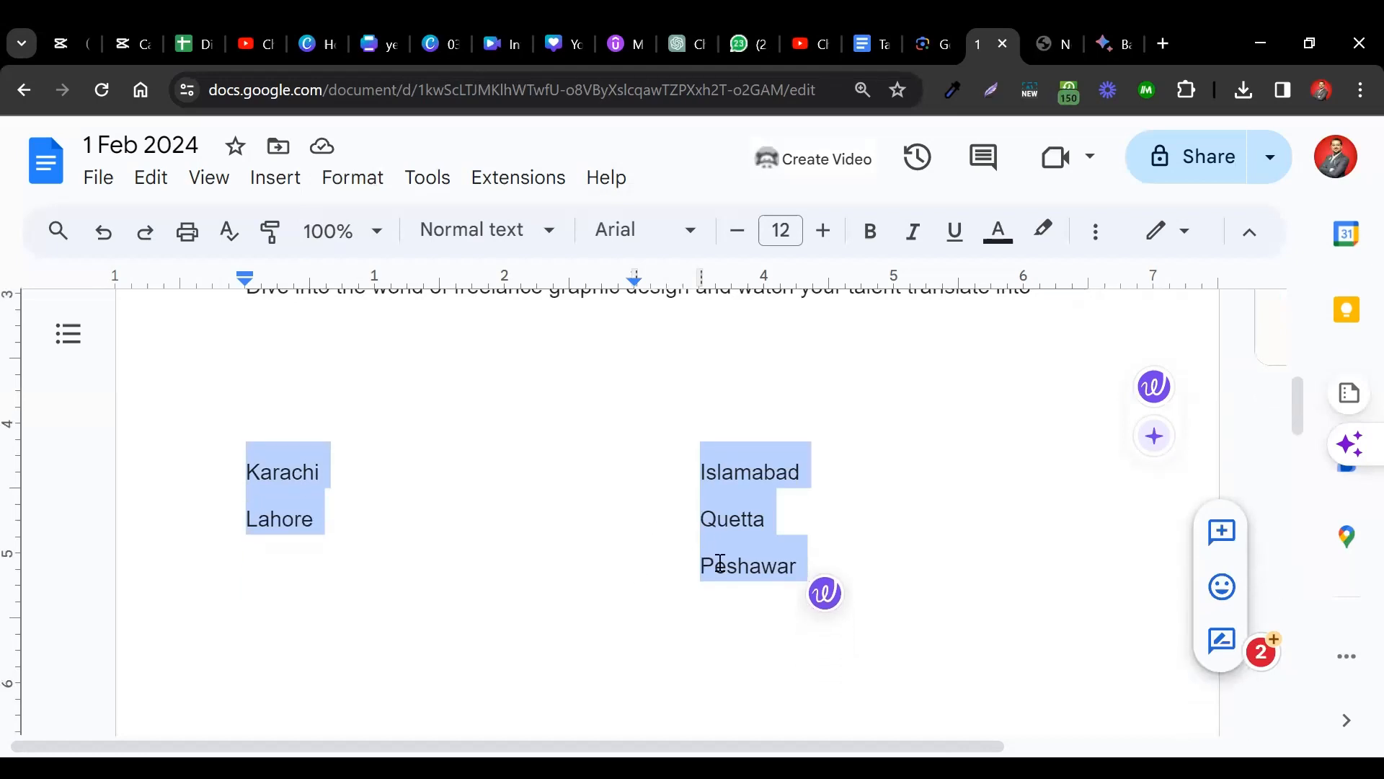
key(ctrl+z)
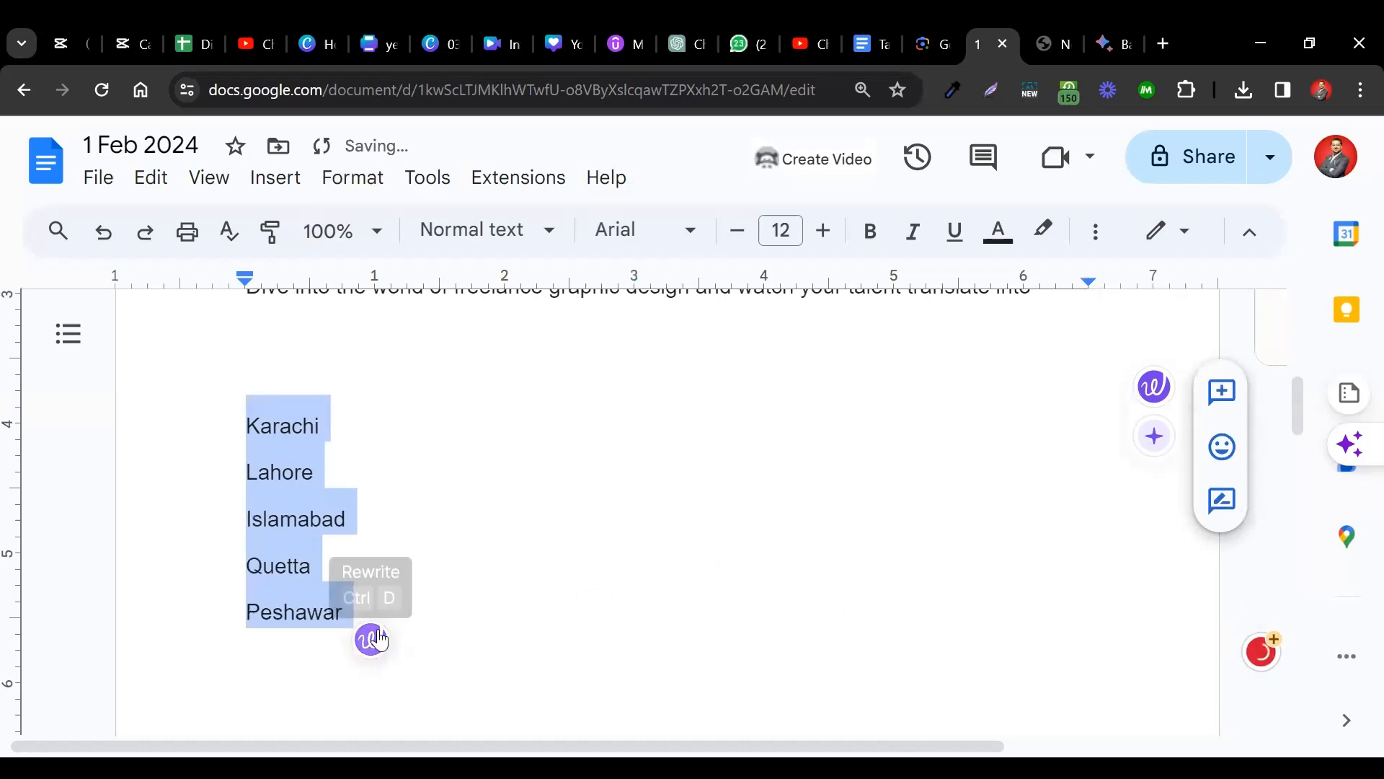
click(375, 640)
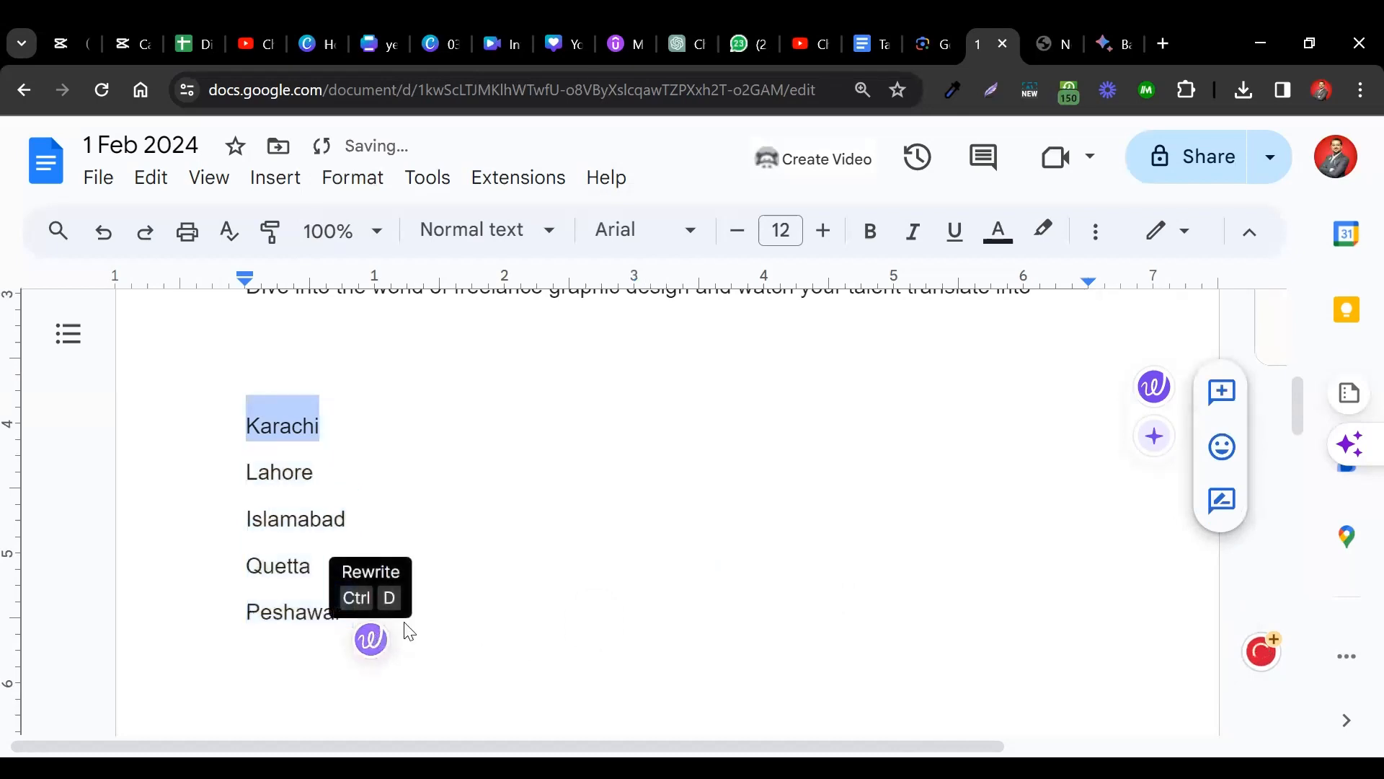
click(513, 334)
Add Baltistan, arrange all six cities in two columns, and delete the blank lines above.
key(Return)
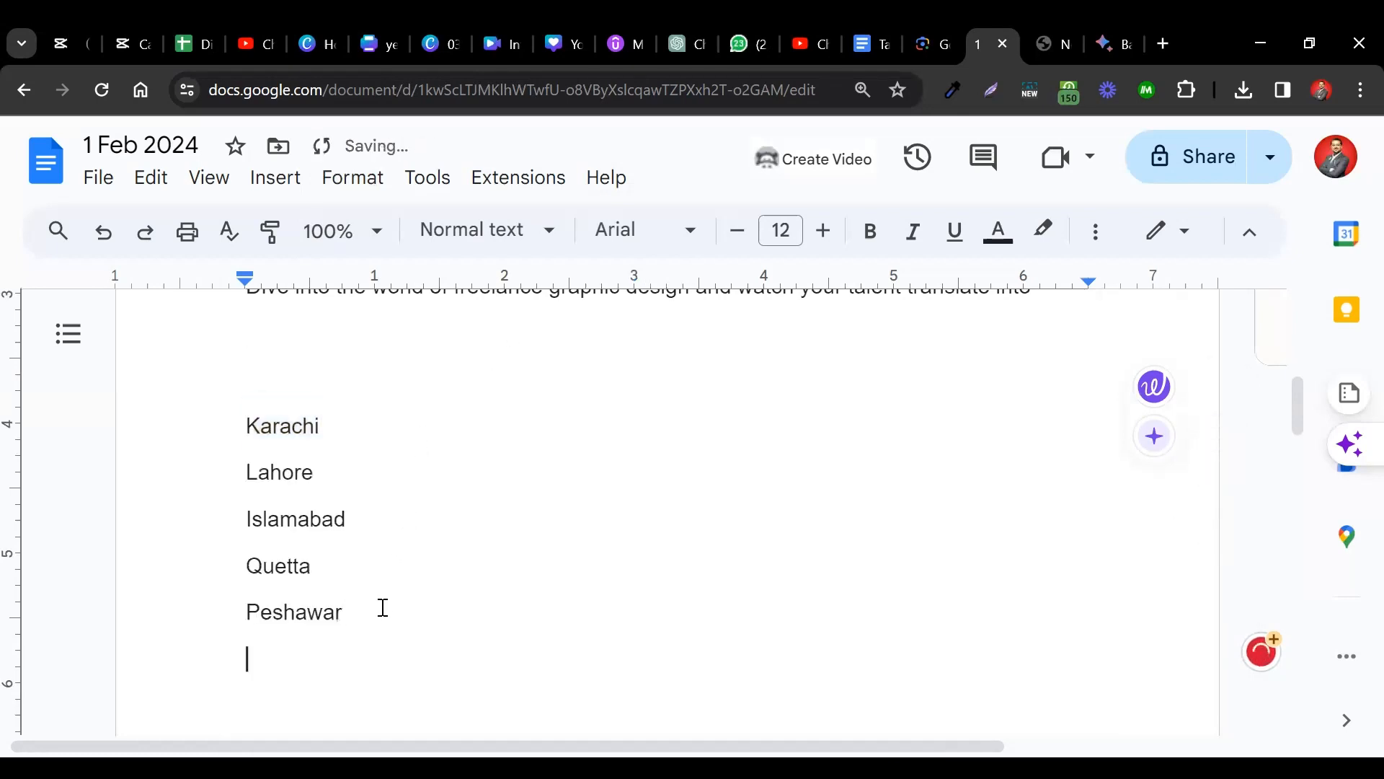
text(Baltistan)
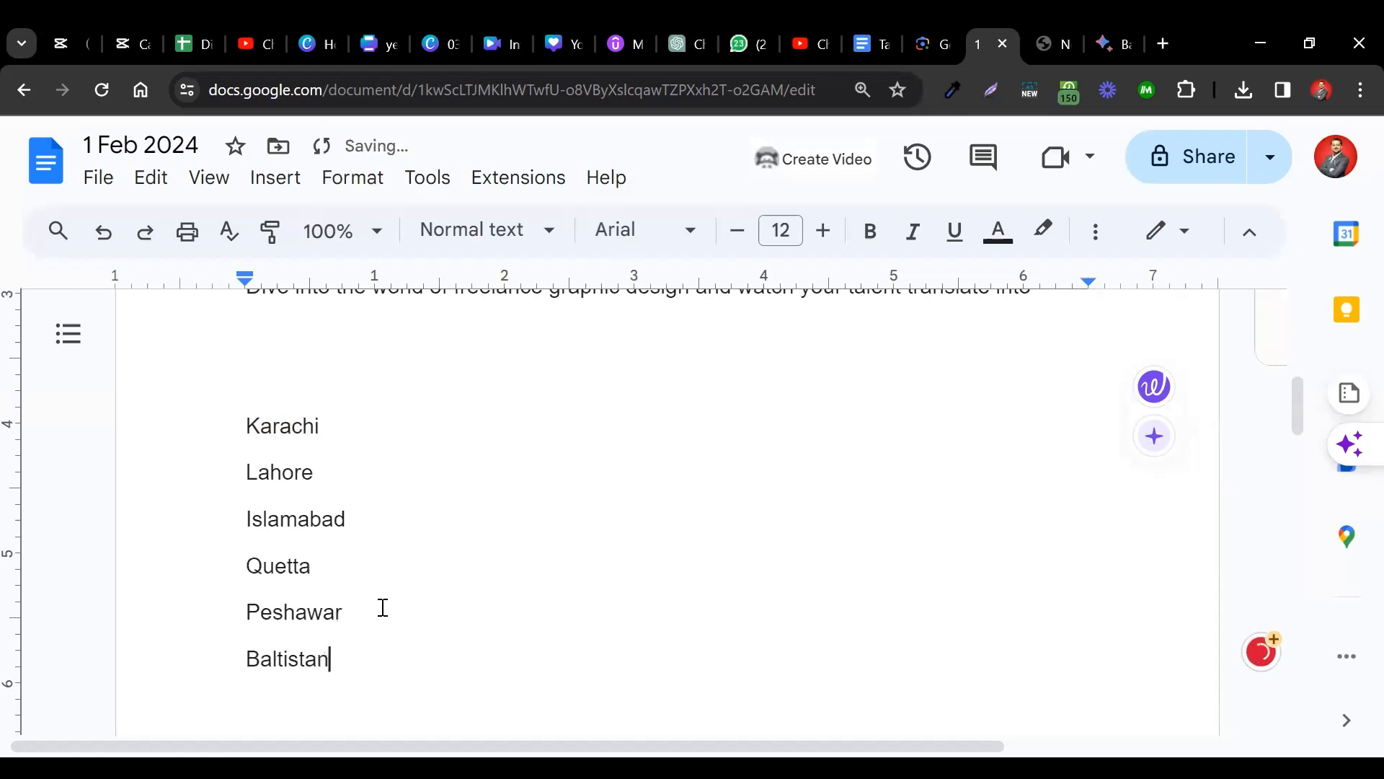
drag(246, 425, 426, 651)
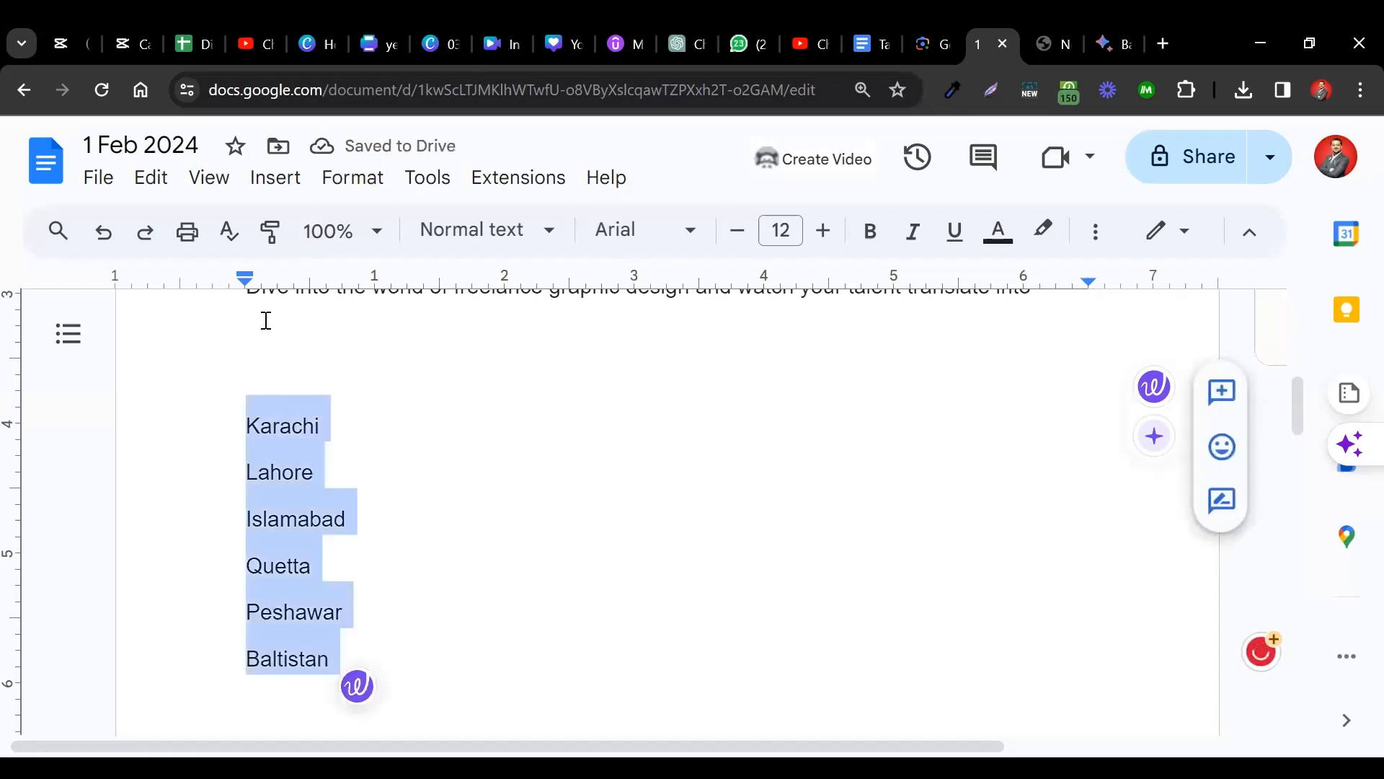
click(342, 193)
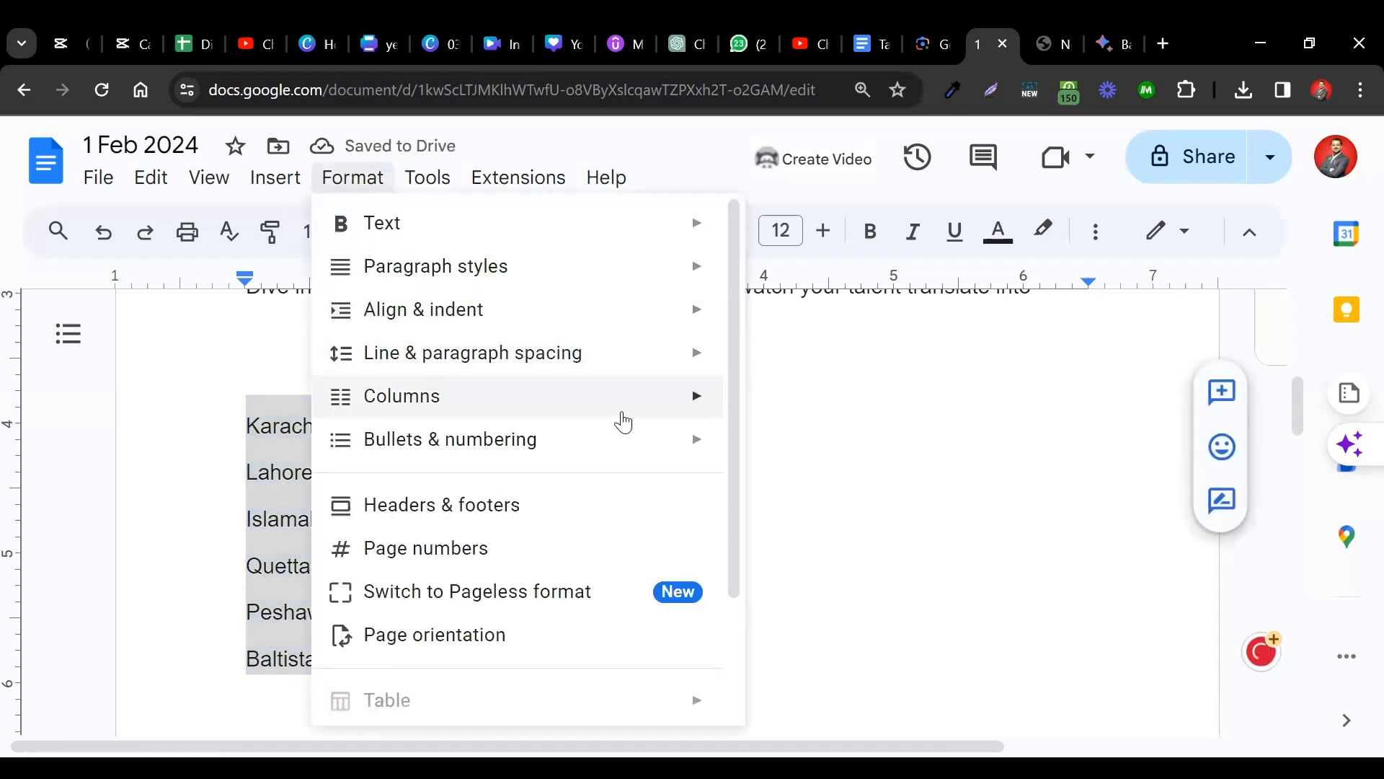
mouse_move(704, 411)
click(873, 457)
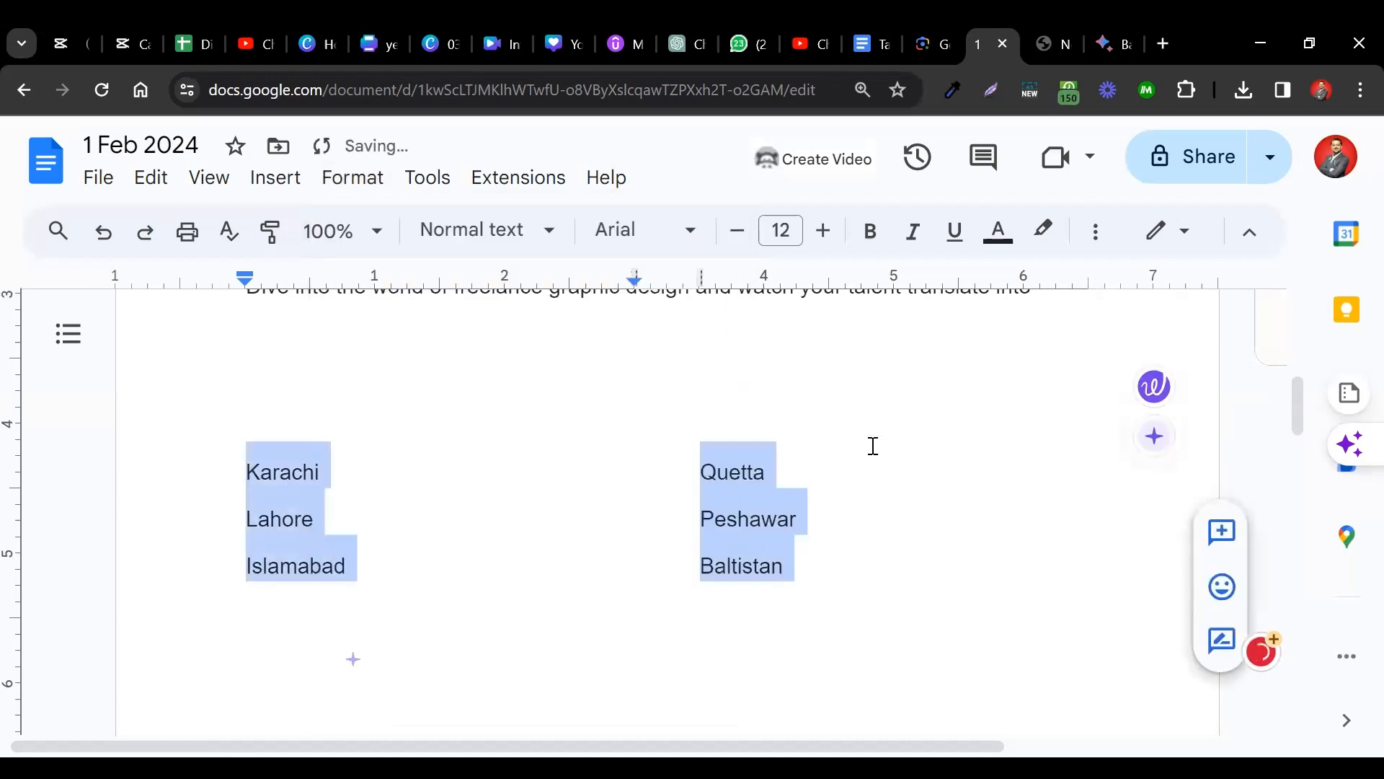
click(393, 401)
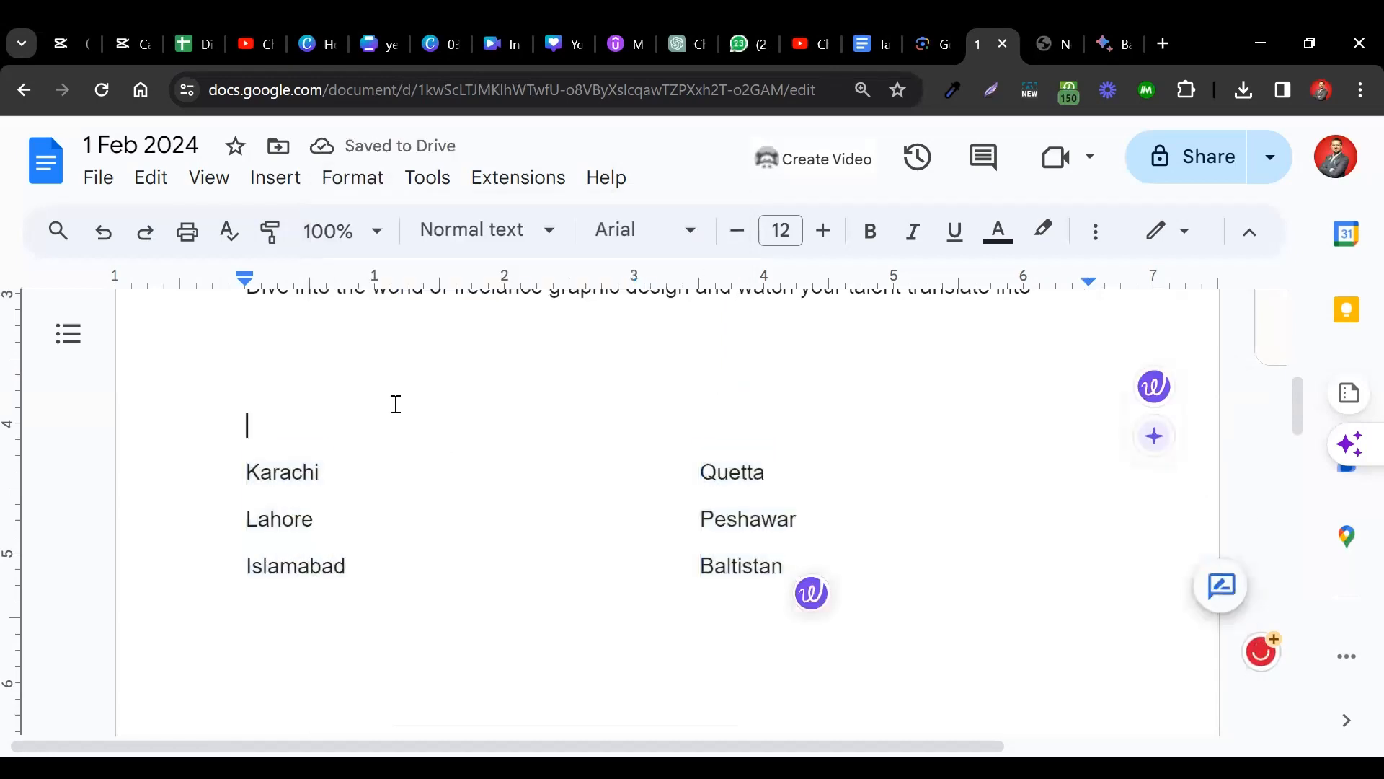
key(BackSpace)
key(BackSpace)
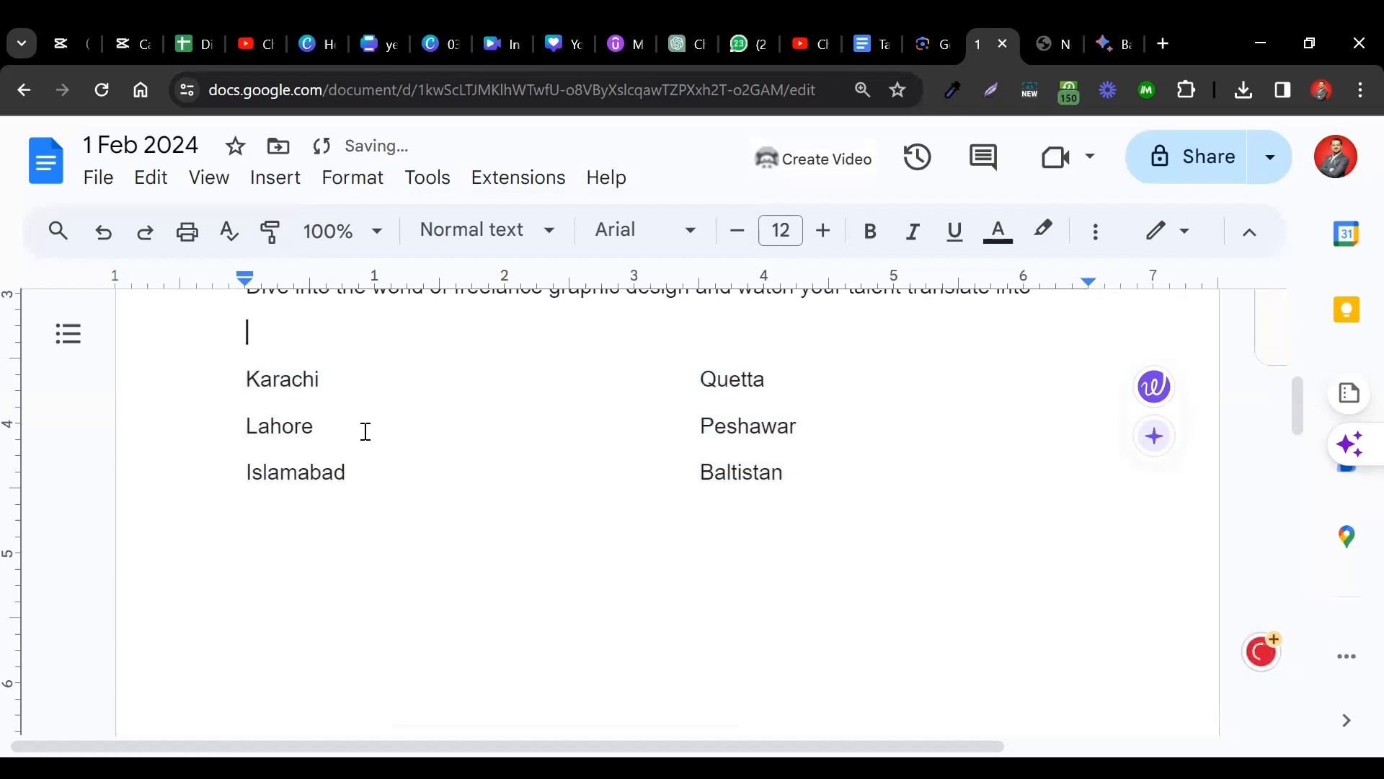
scroll(481, 488, up, 1)
Type tabbed rows Lahore–Peshawar and Islamabad–Baltishtan beneath the first city block.
key(Return)
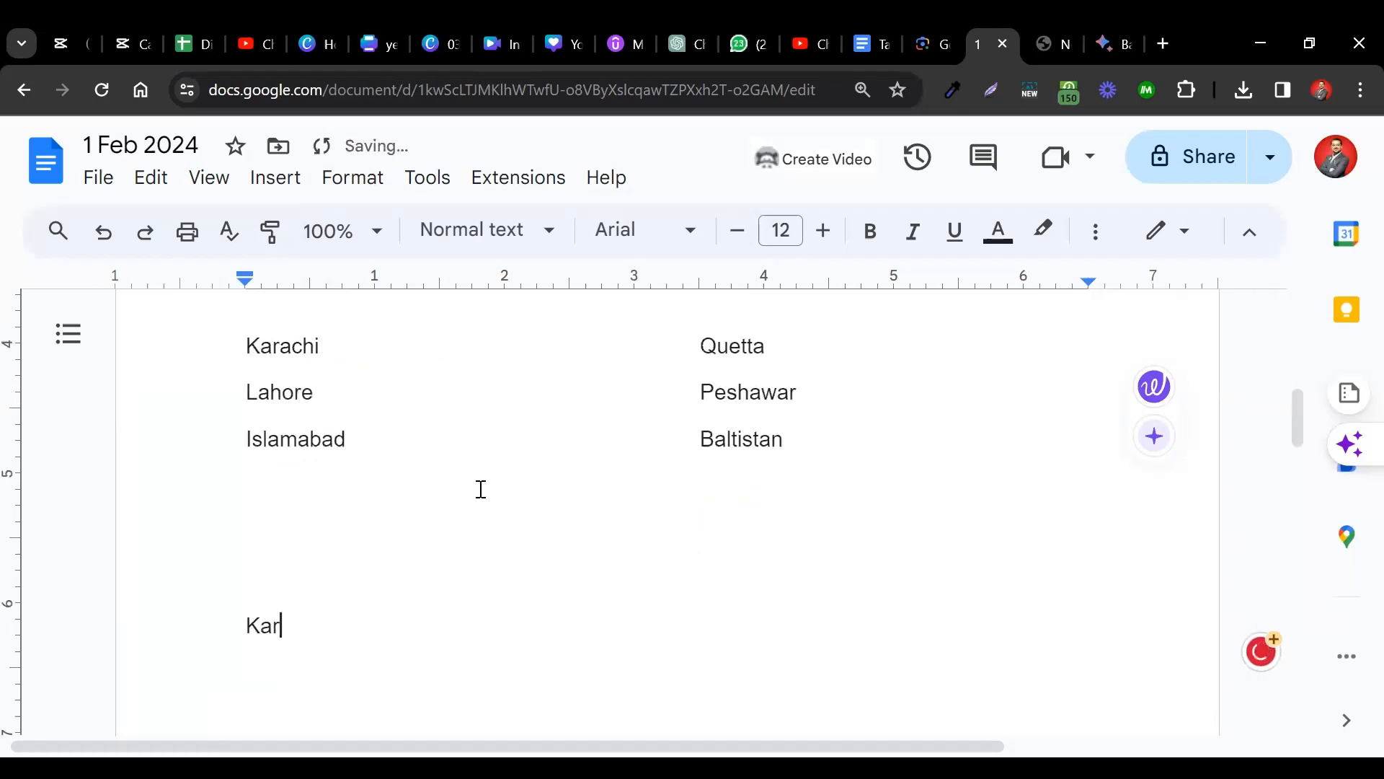
text(ac)
text(Quetta)
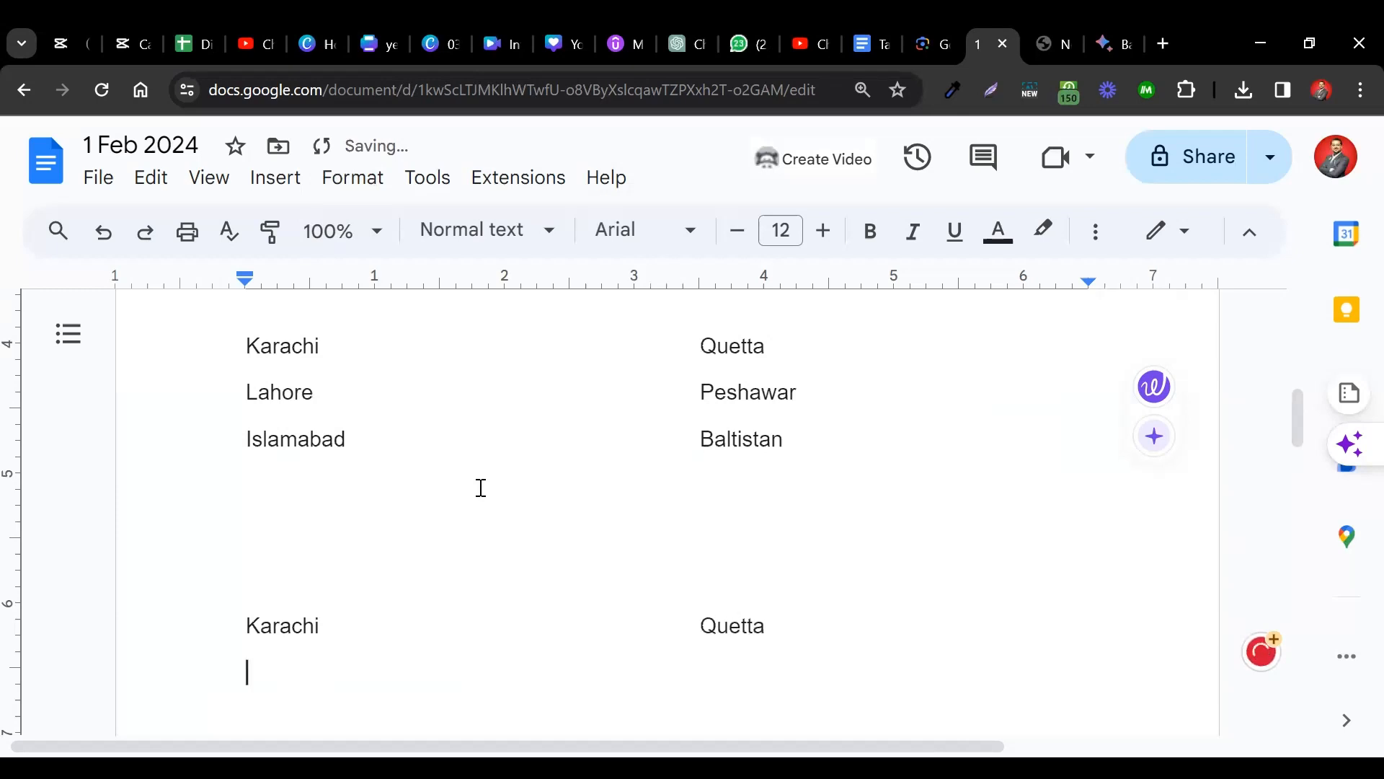
text(Lahore)
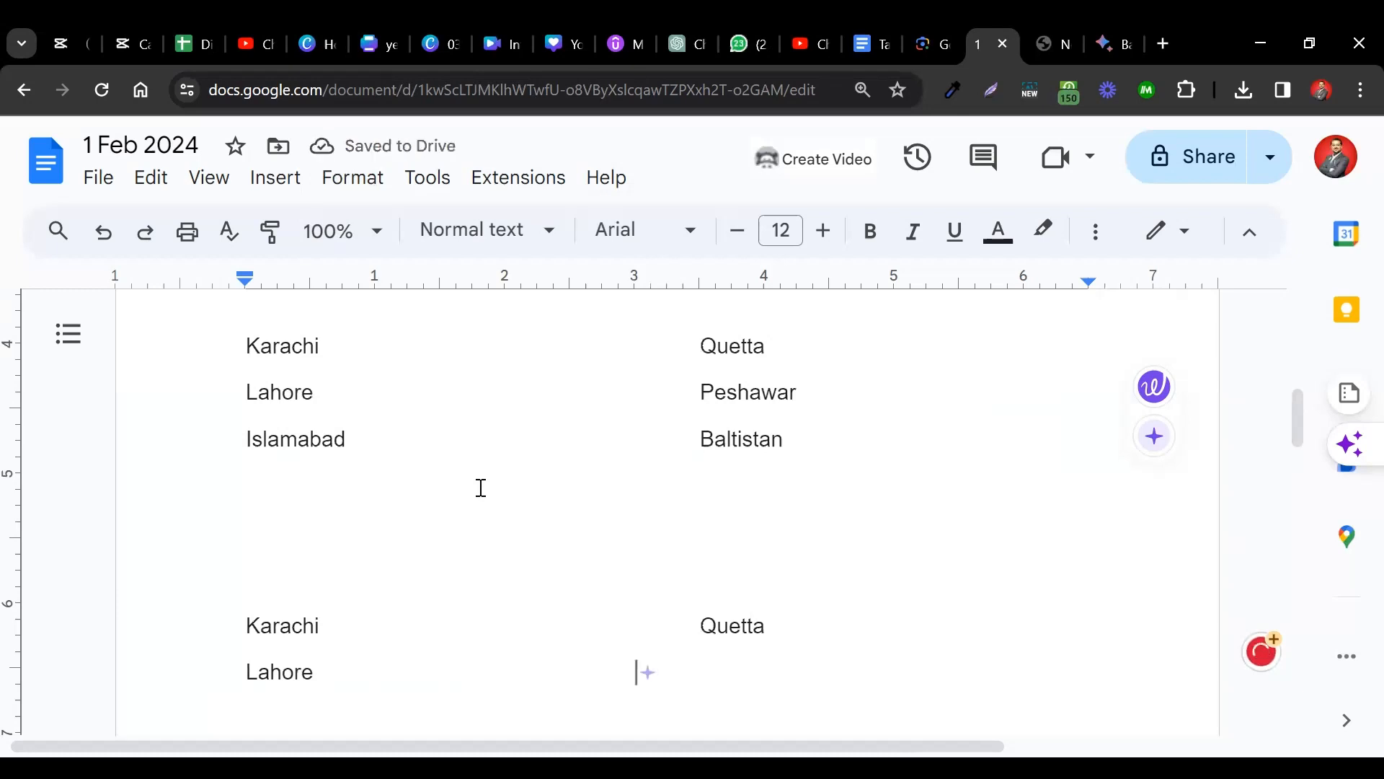
key(Tab)
text(P)
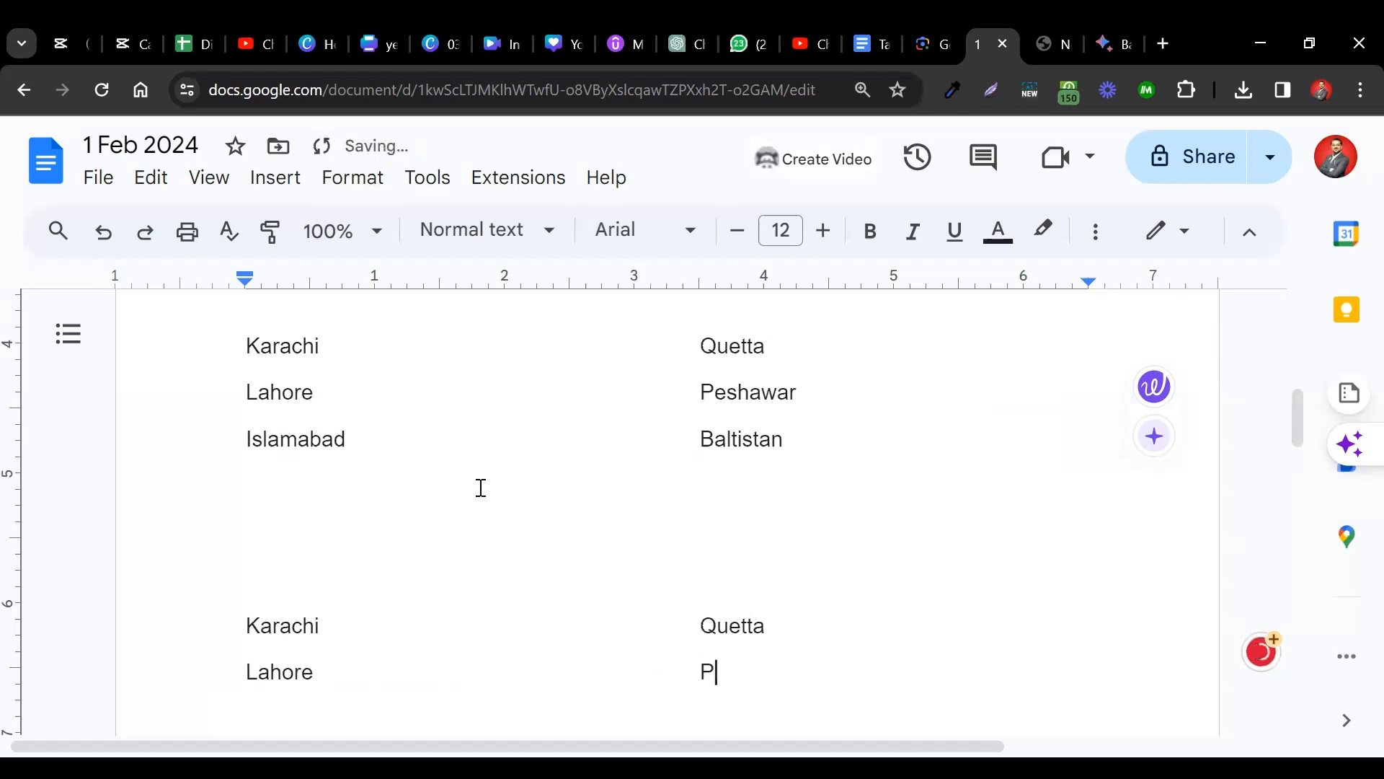
text(eshawar )
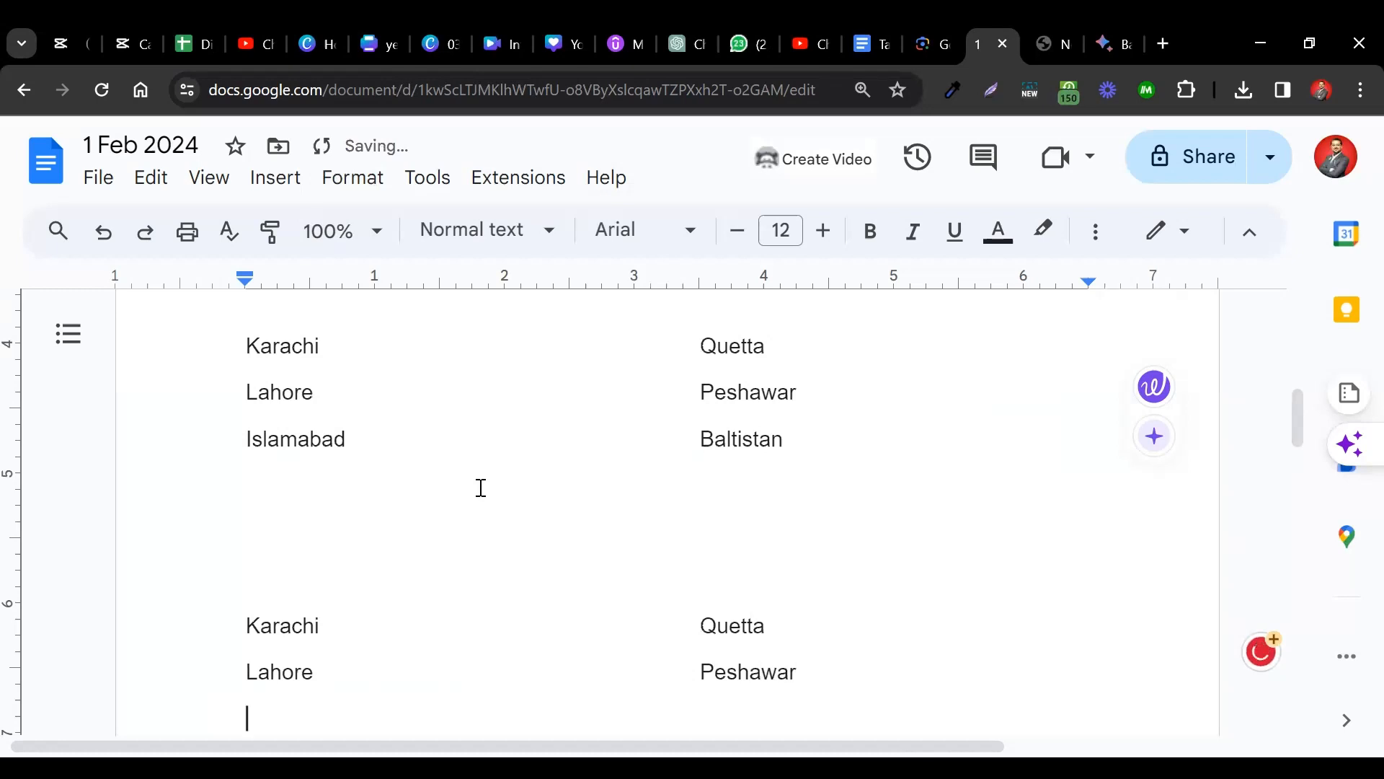
text(Islamaba)
key(Tab)
key(Tab)
key(Tab)
key(Tab)
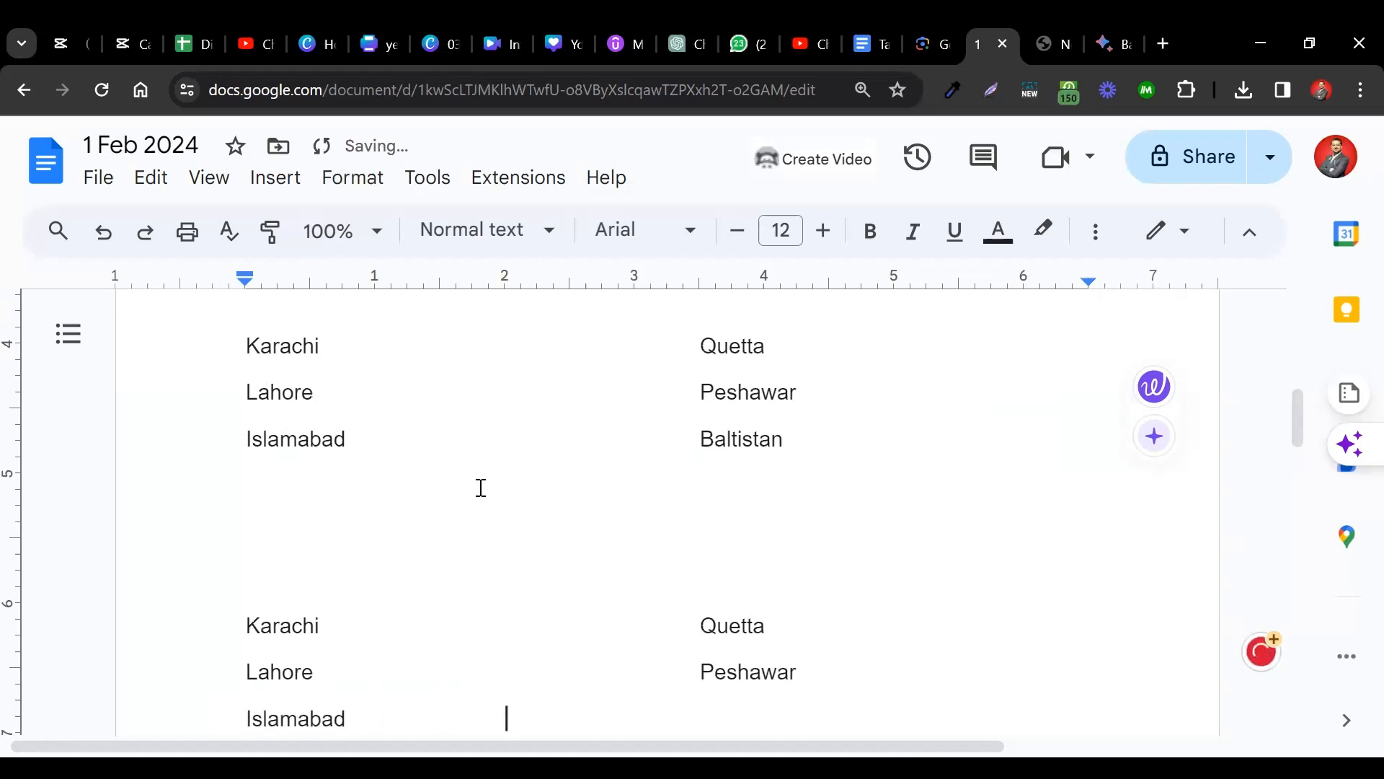
text(Baltishtan)
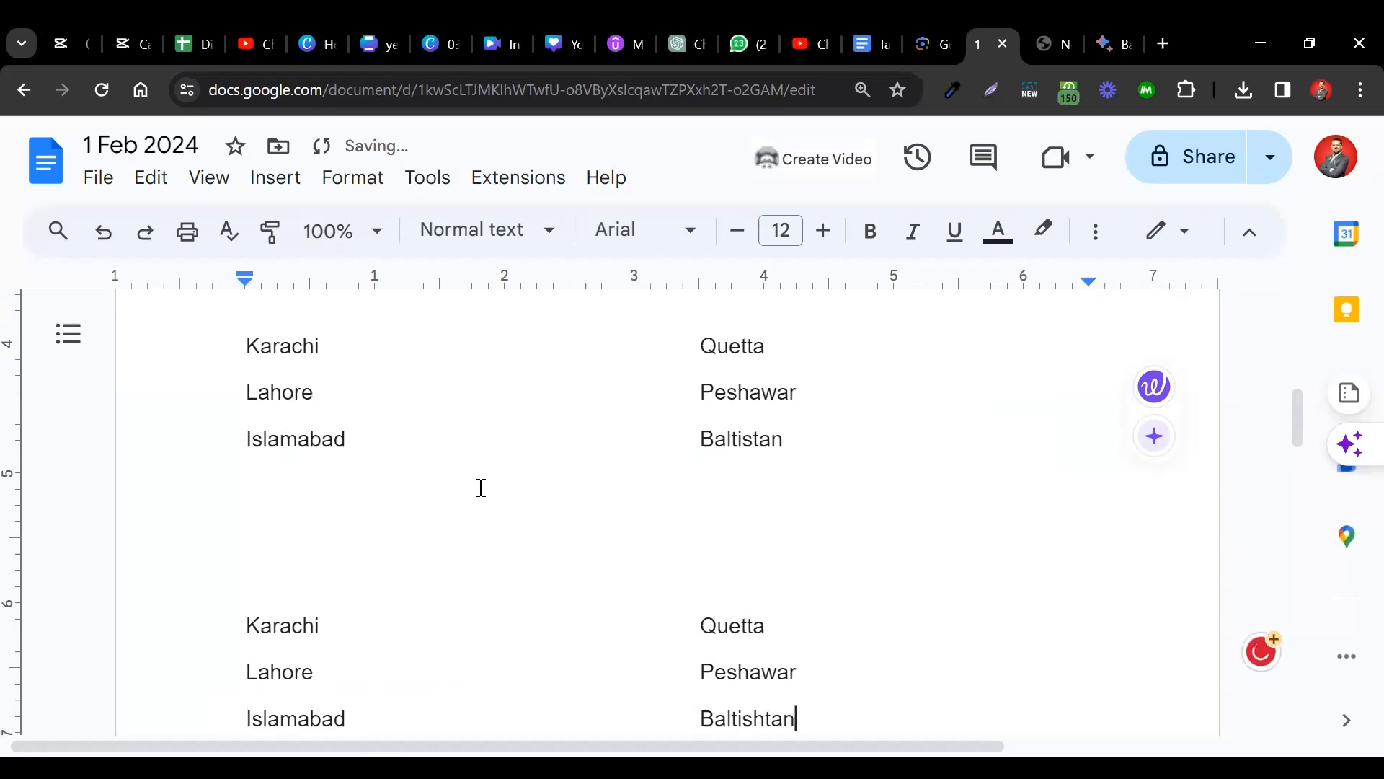
scroll(481, 488, down, 2)
scroll(482, 488, up, 2)
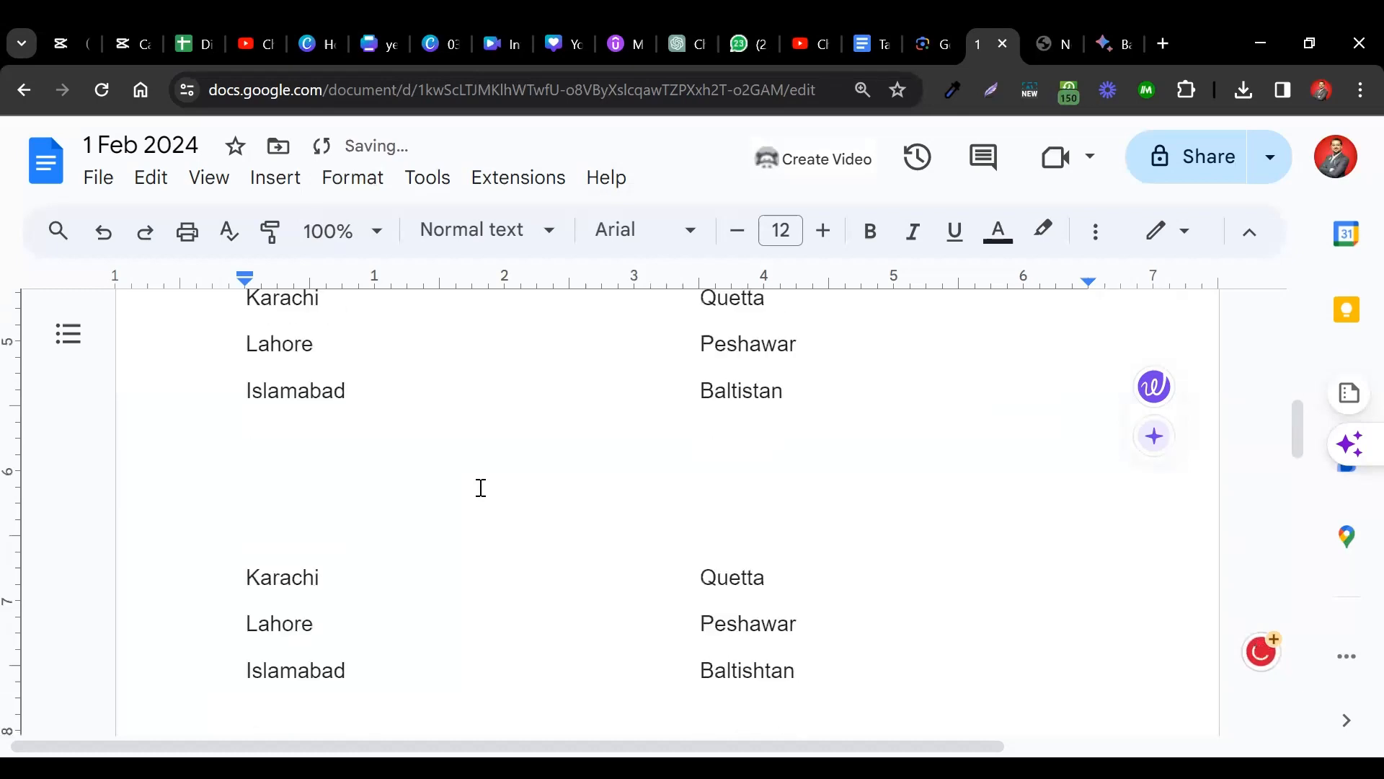
scroll(482, 488, down, 1)
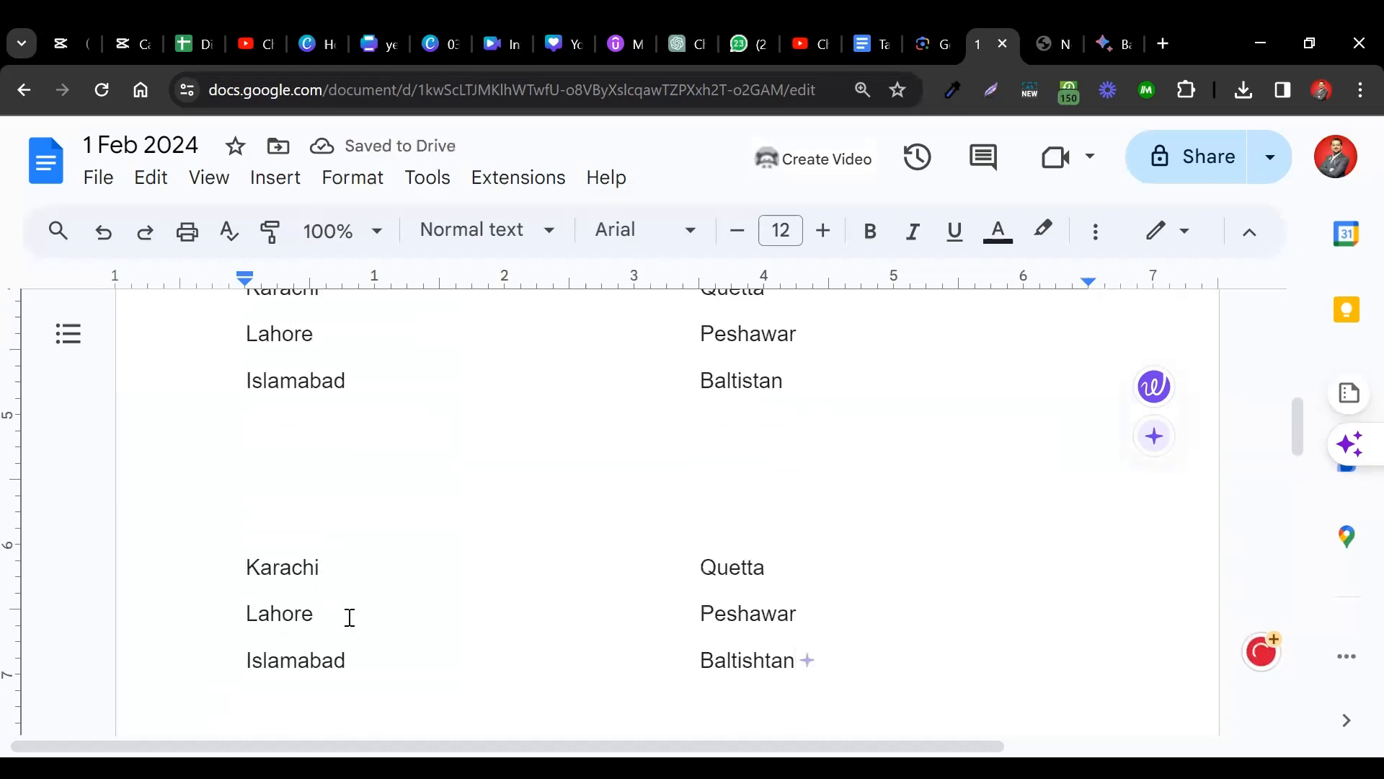
scroll(351, 618, up, 1)
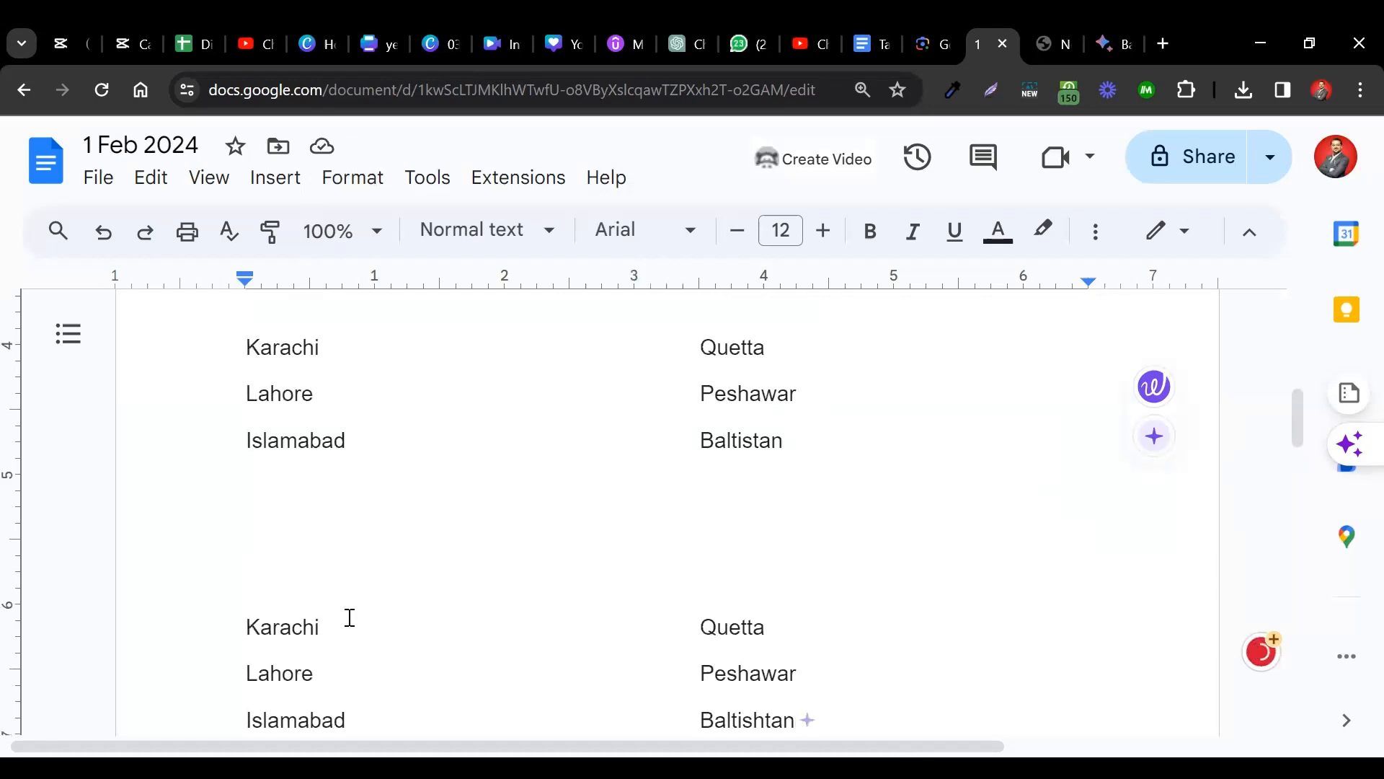
Split the first city block, Karachi through Baltistan, into three columns.
scroll(351, 618, down, 1)
click(353, 178)
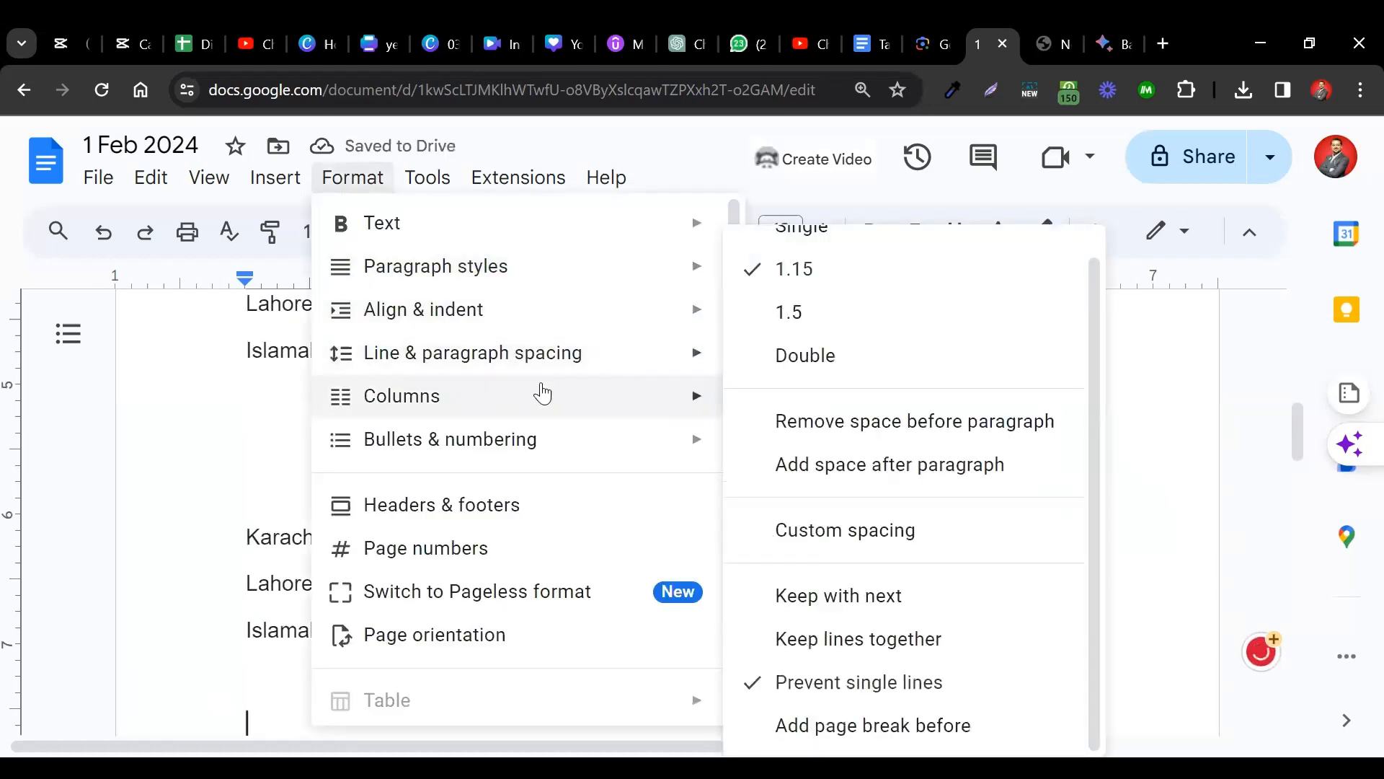
mouse_move(538, 392)
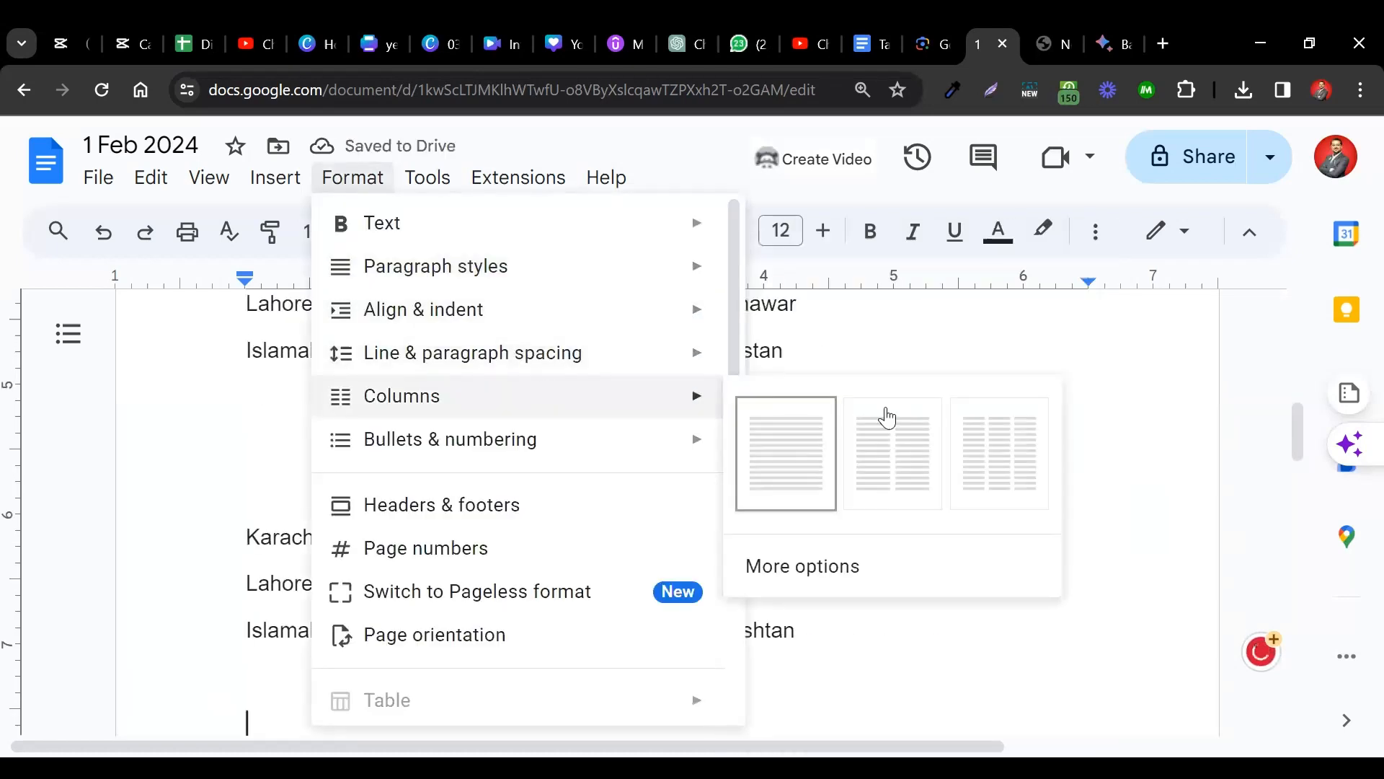
click(983, 356)
scroll(396, 356, up, 1)
drag(228, 343, 887, 442)
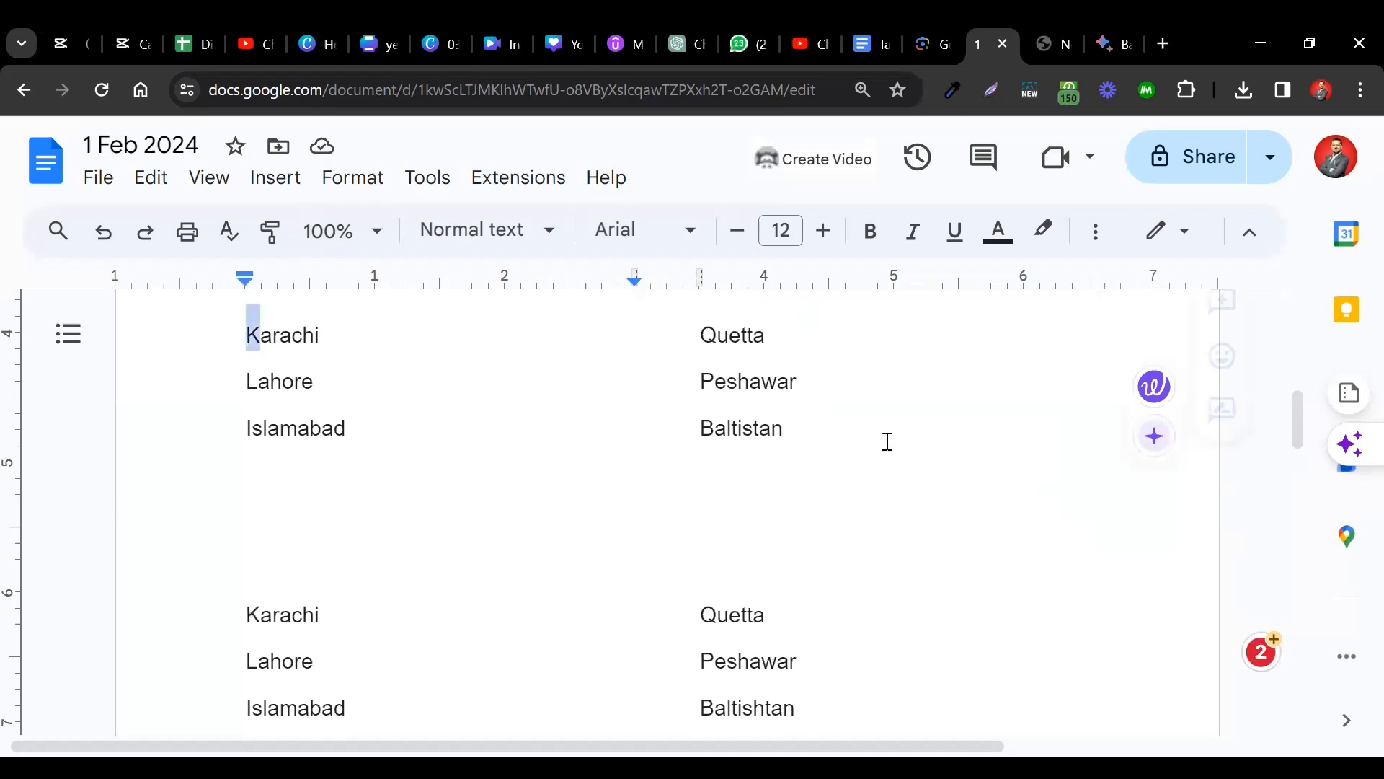
click(353, 180)
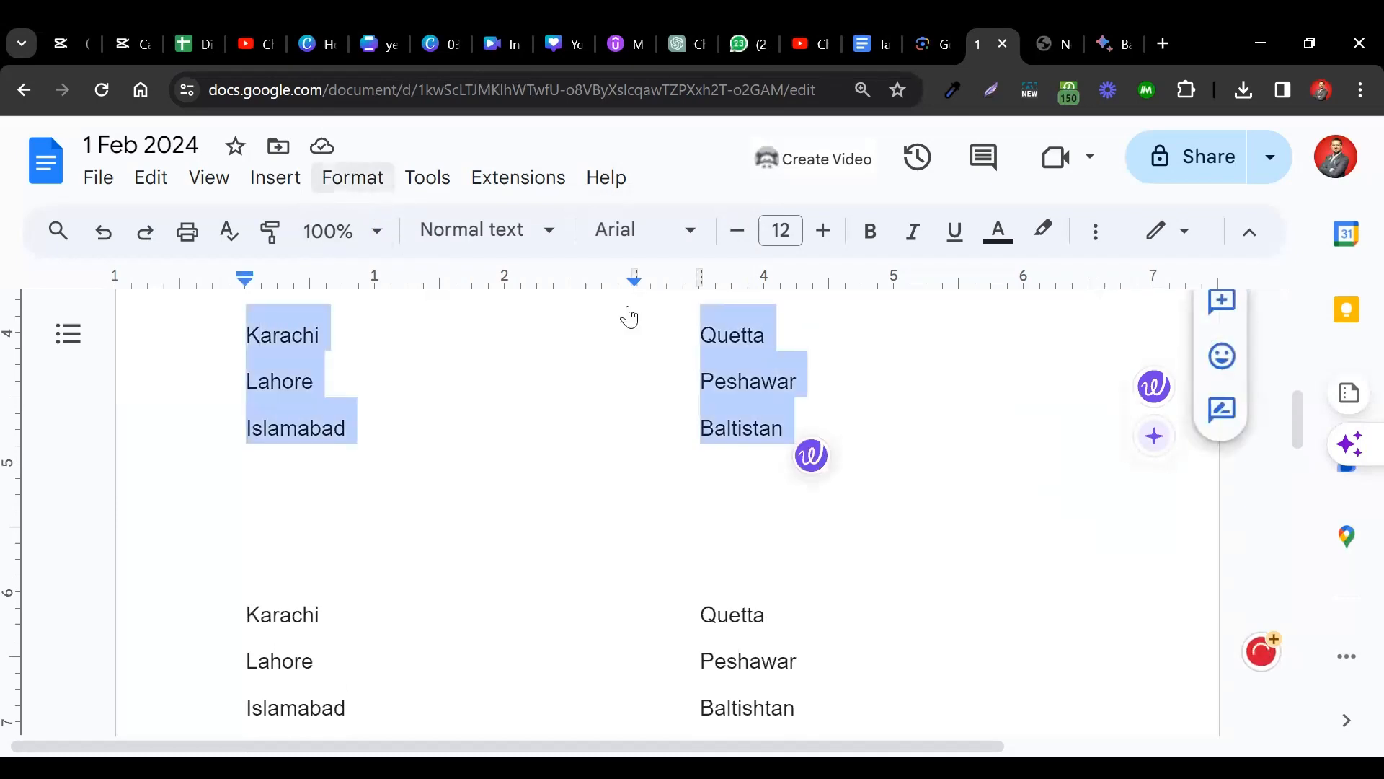
mouse_move(664, 364)
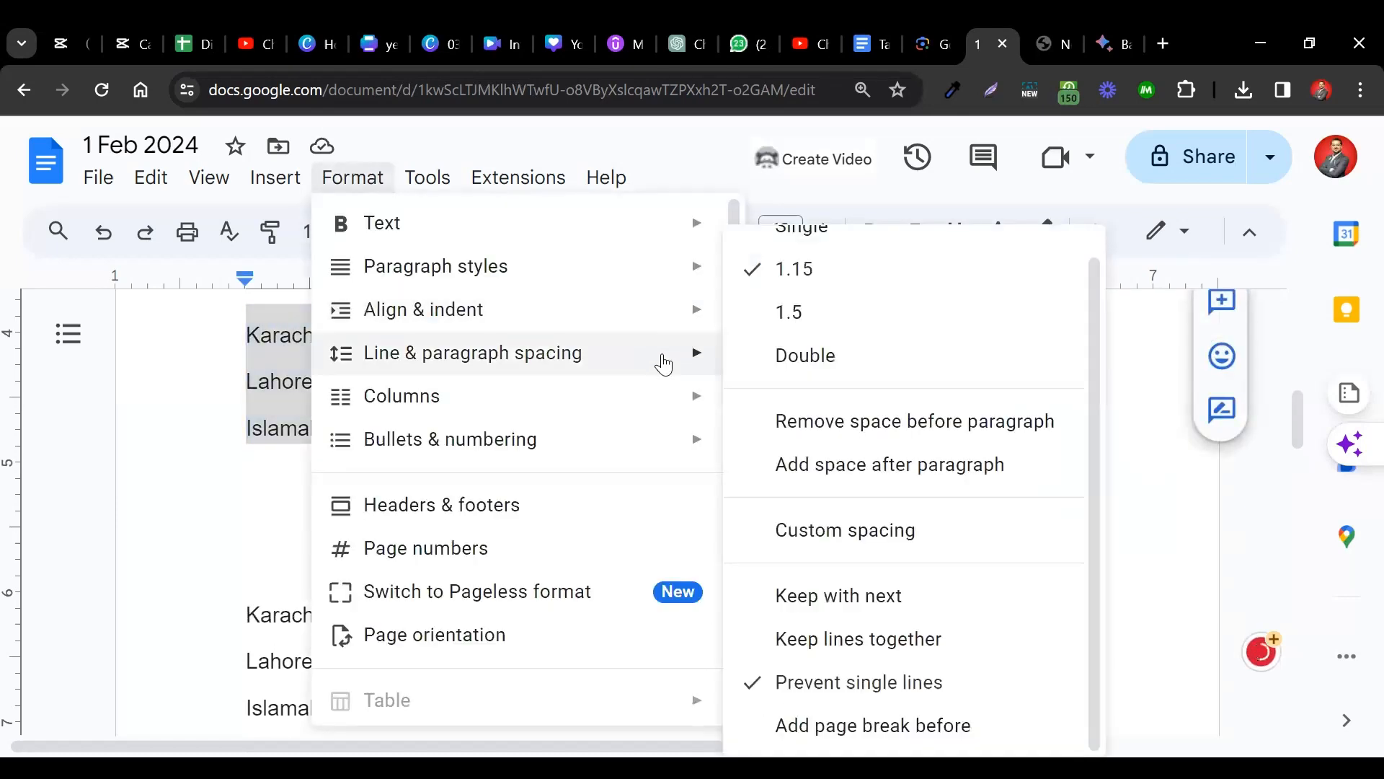
mouse_move(613, 393)
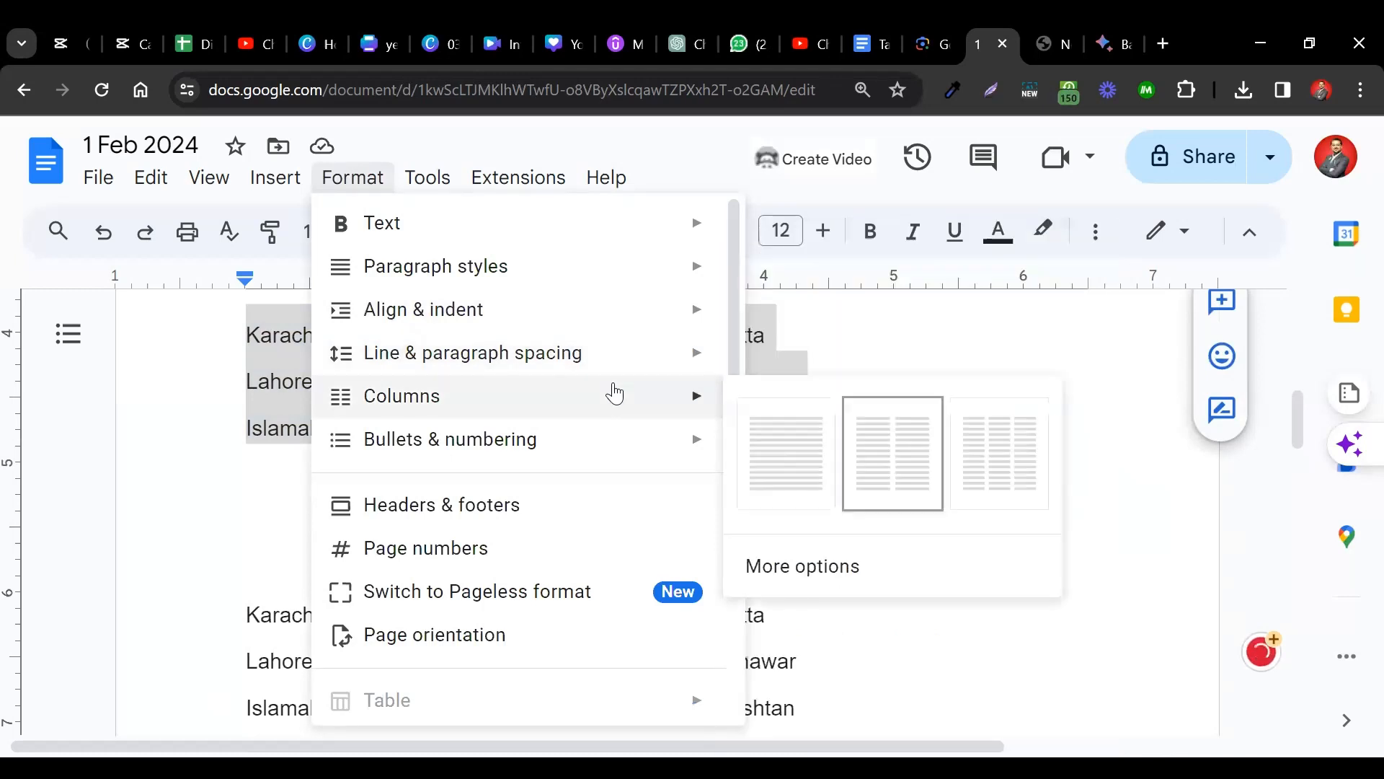
click(997, 440)
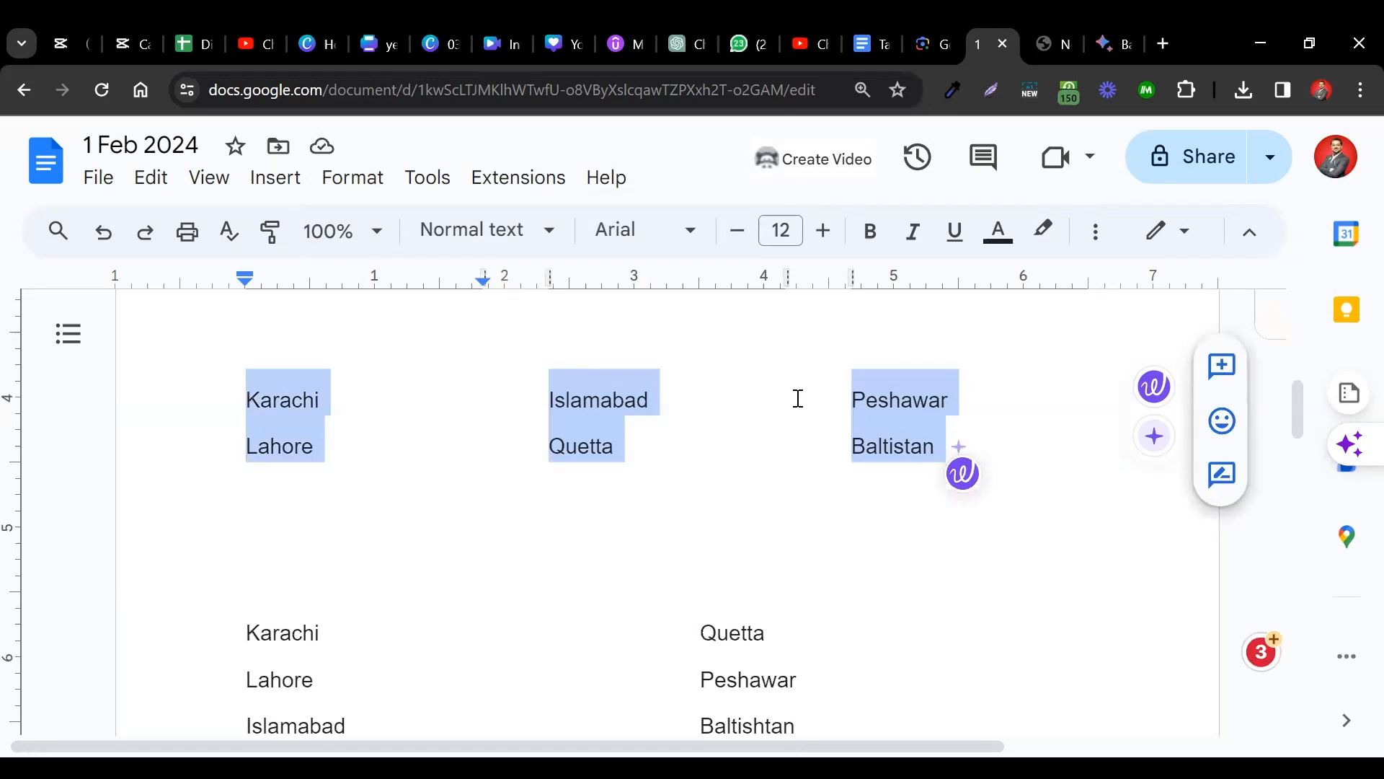
Reset the first city block to a single column of stacked names.
click(346, 177)
mouse_move(516, 404)
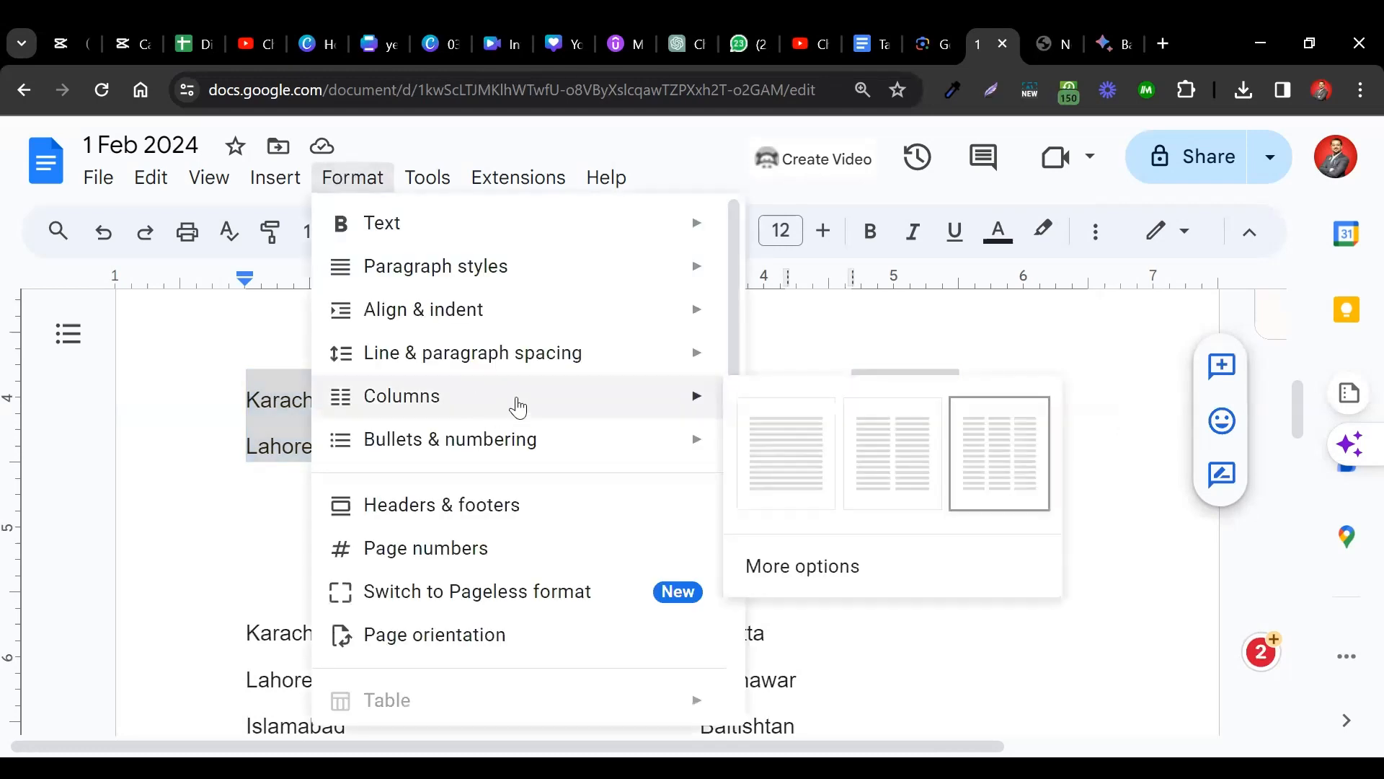
click(775, 436)
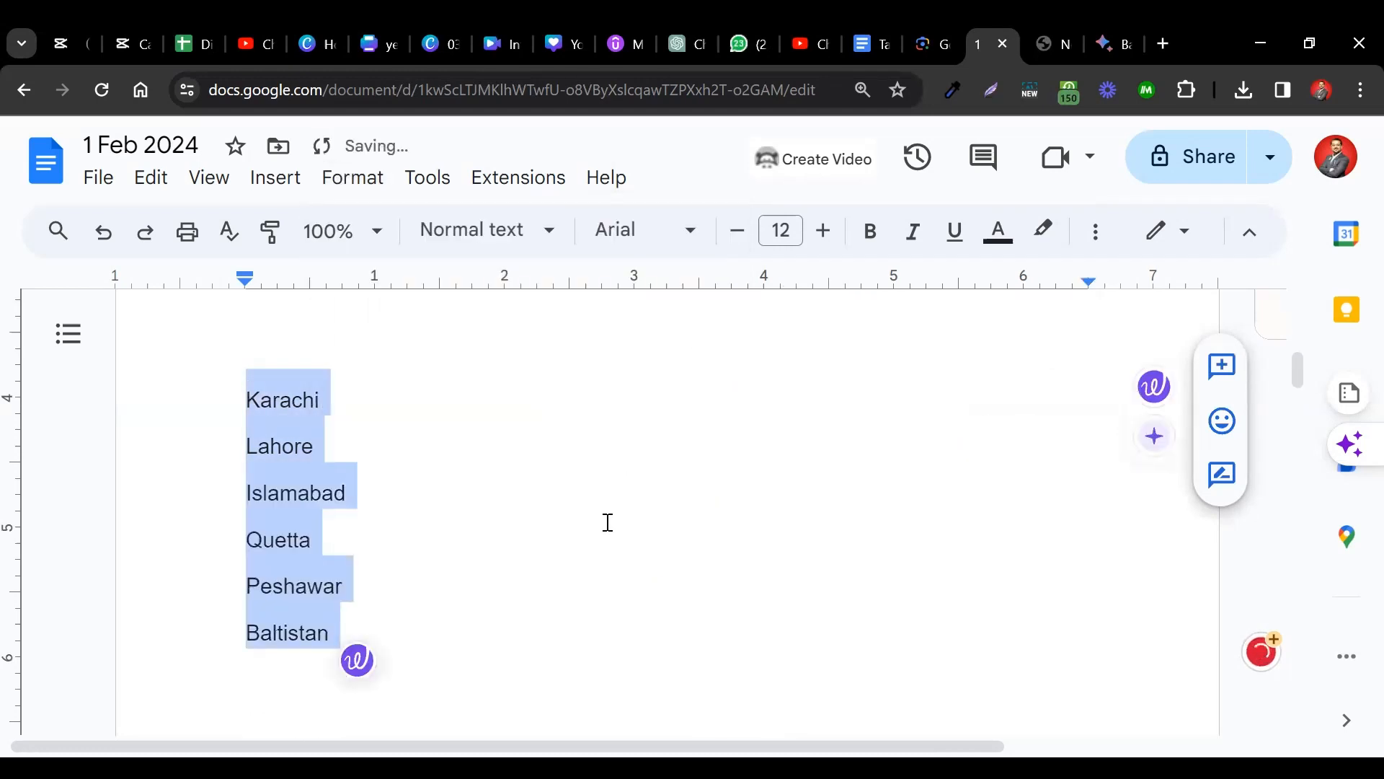
scroll(541, 494, down, 2)
click(477, 504)
scroll(448, 526, down, 1)
click(352, 178)
mouse_move(652, 442)
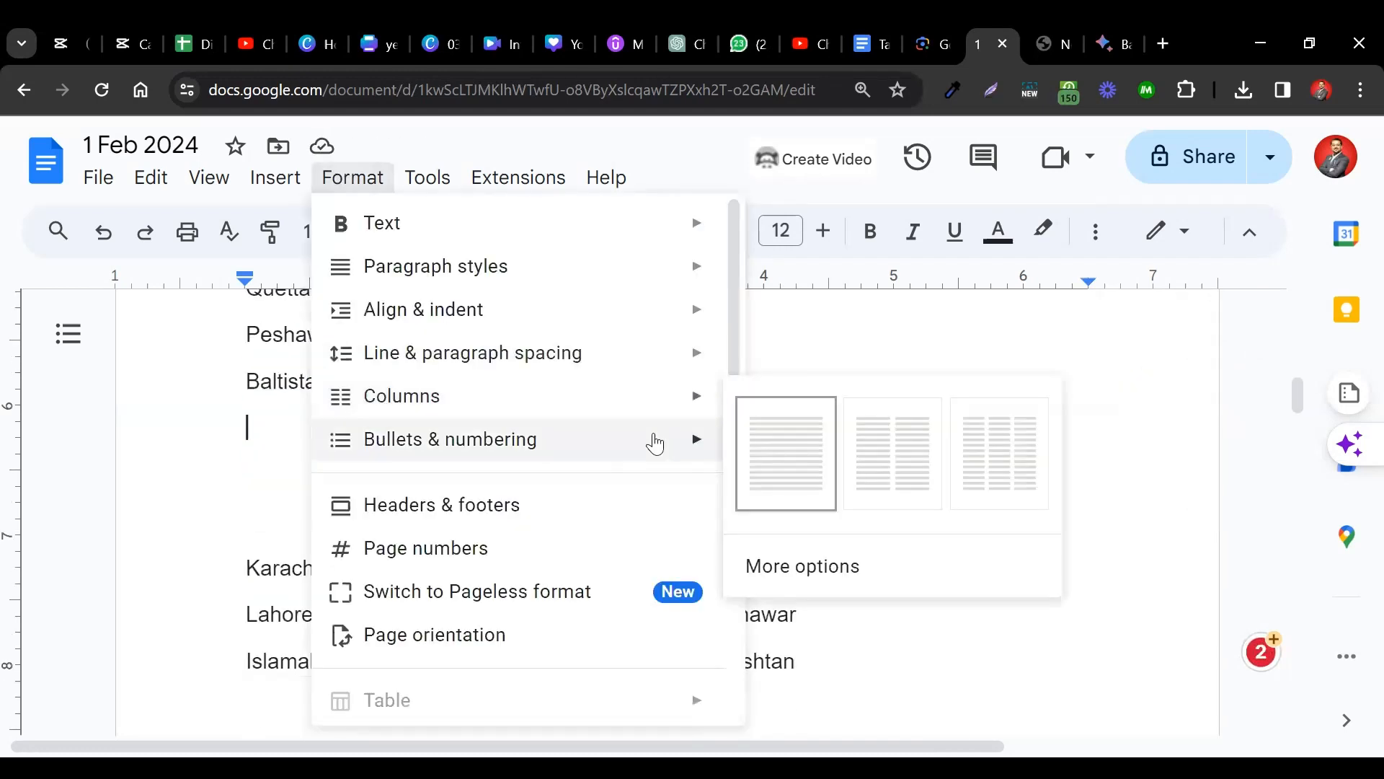
click(791, 361)
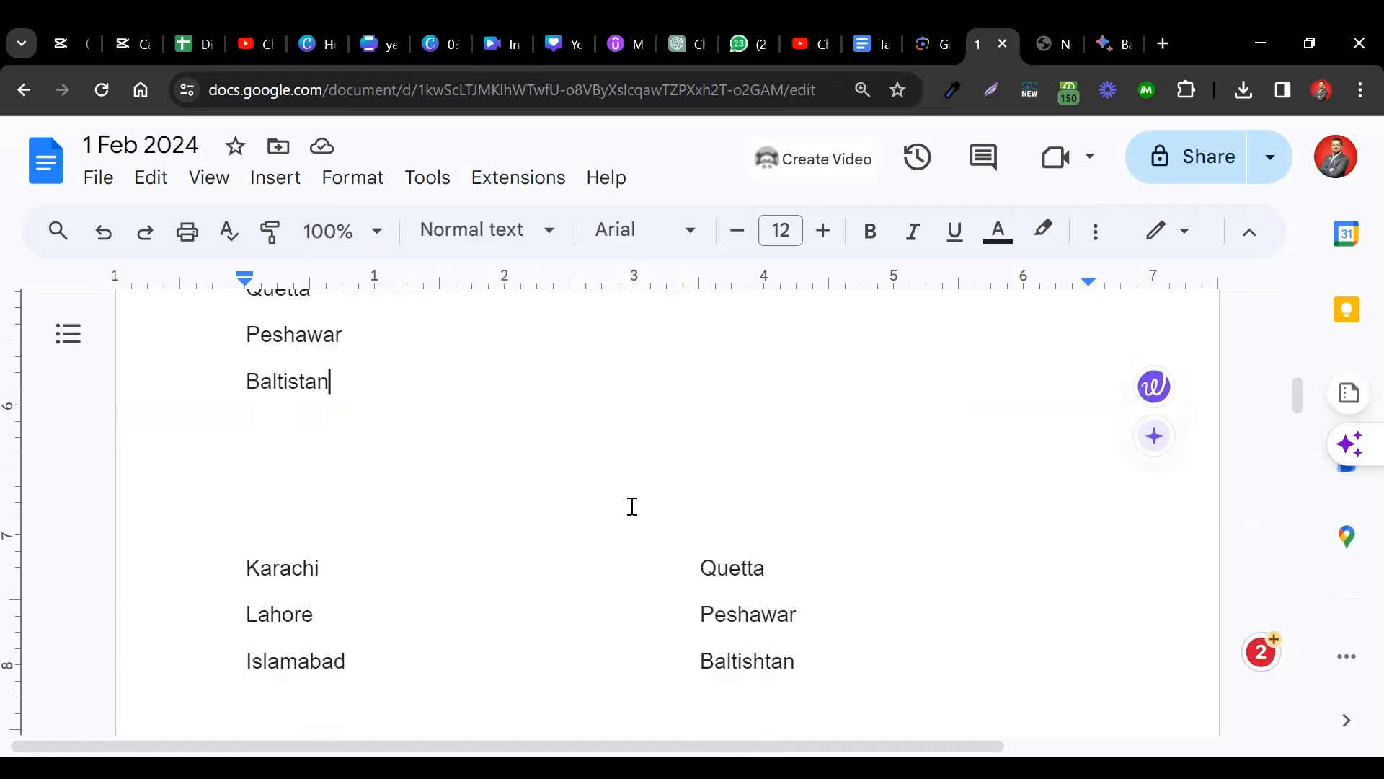
scroll(630, 507, up, 3)
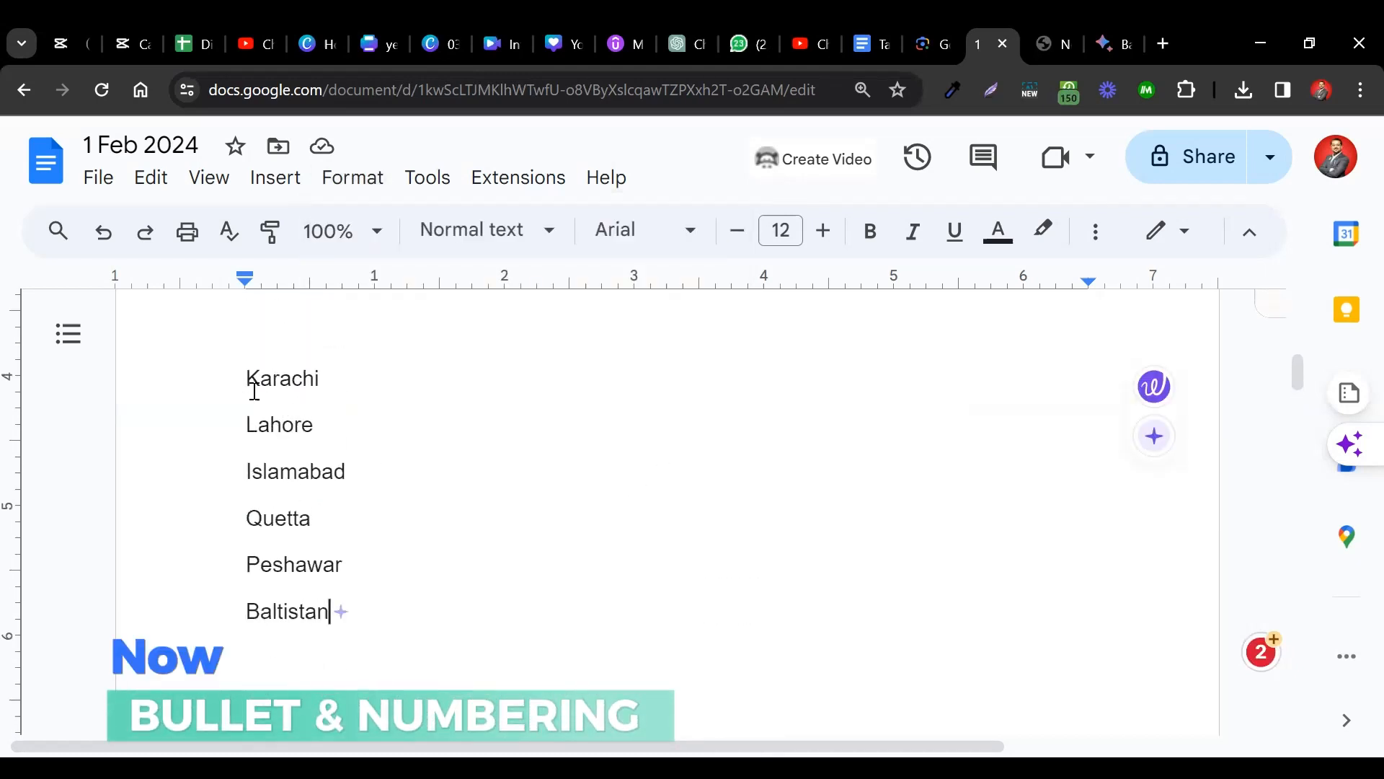
Number the six cities in 1) 2) style.
scroll(250, 382, up, 1)
double_click(251, 413)
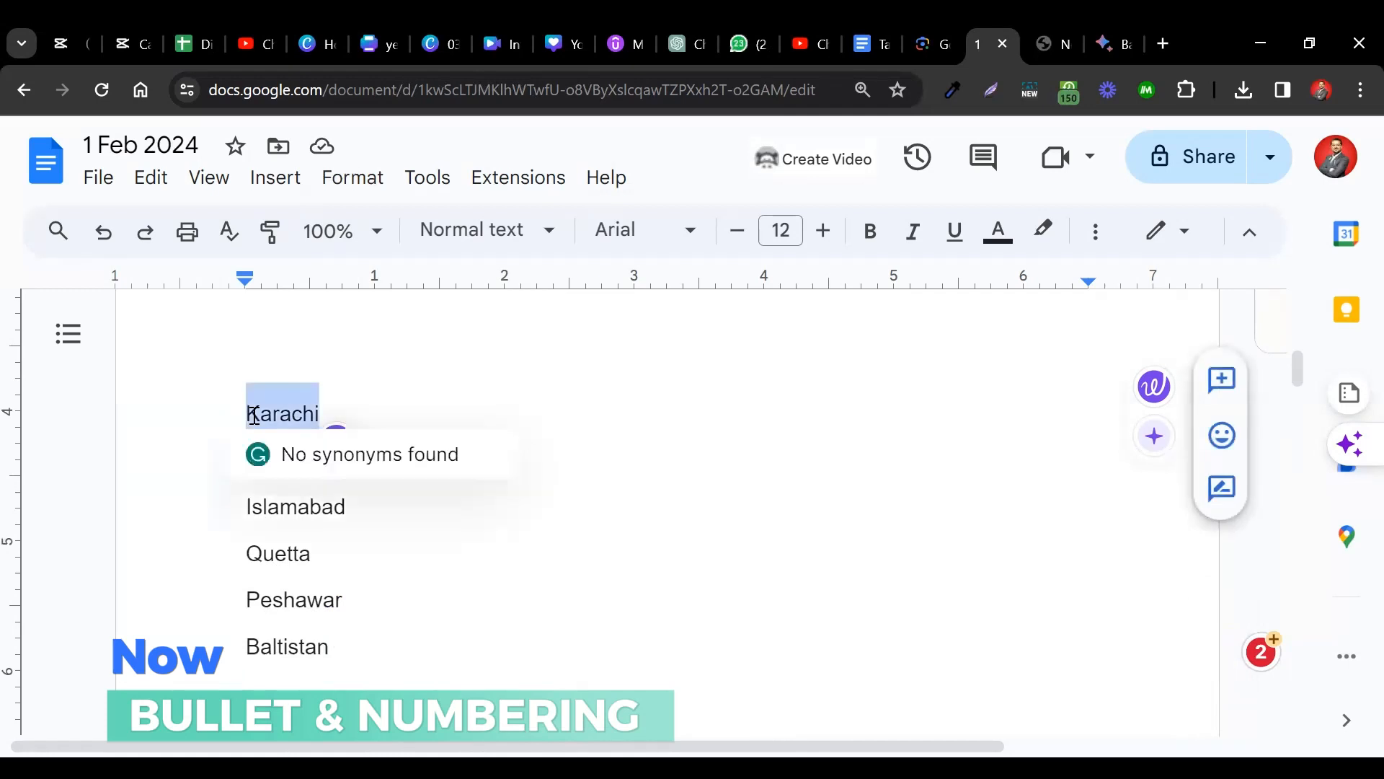
key(shift+Down)
key(shift+Down)
key(shift+Down)
key(shift+Down)
key(shift+Down)
key(shift+Down)
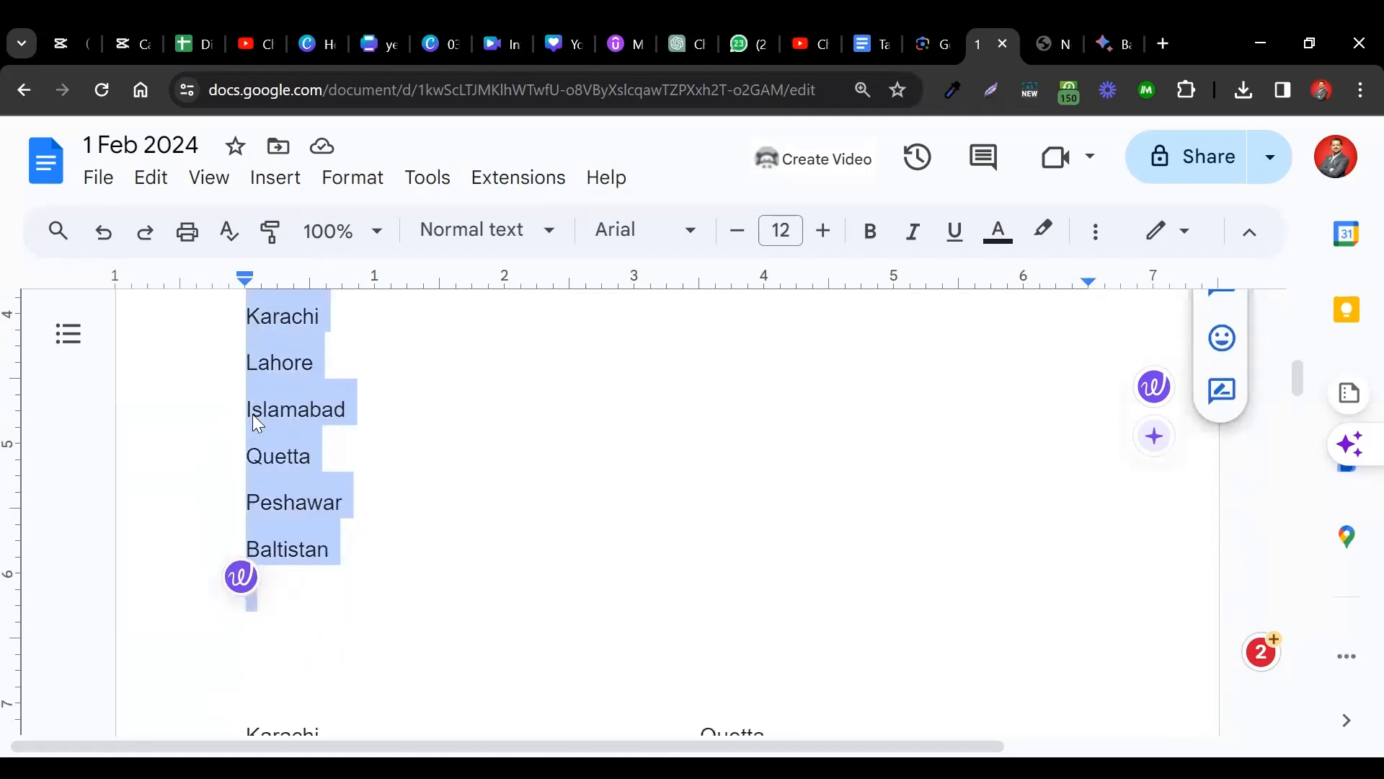
click(349, 189)
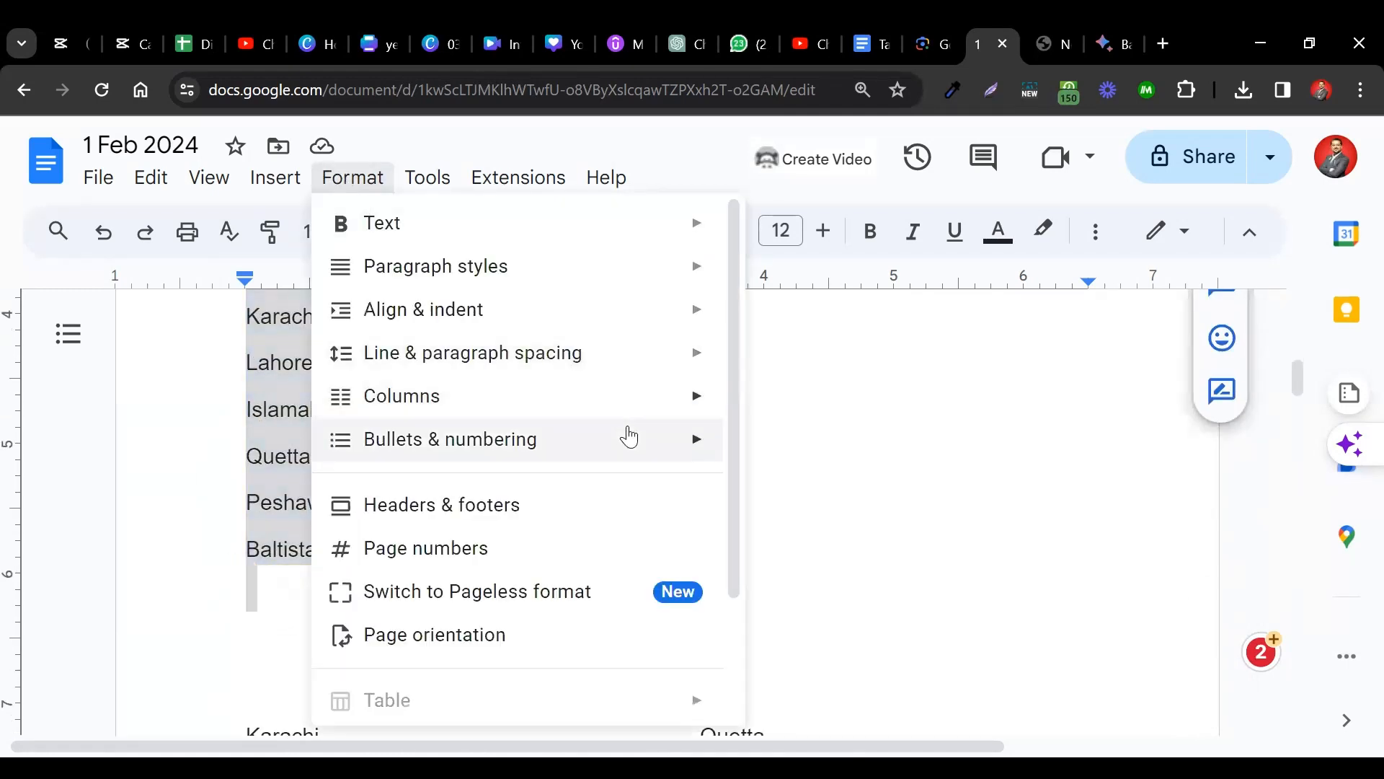
mouse_move(629, 436)
mouse_move(872, 496)
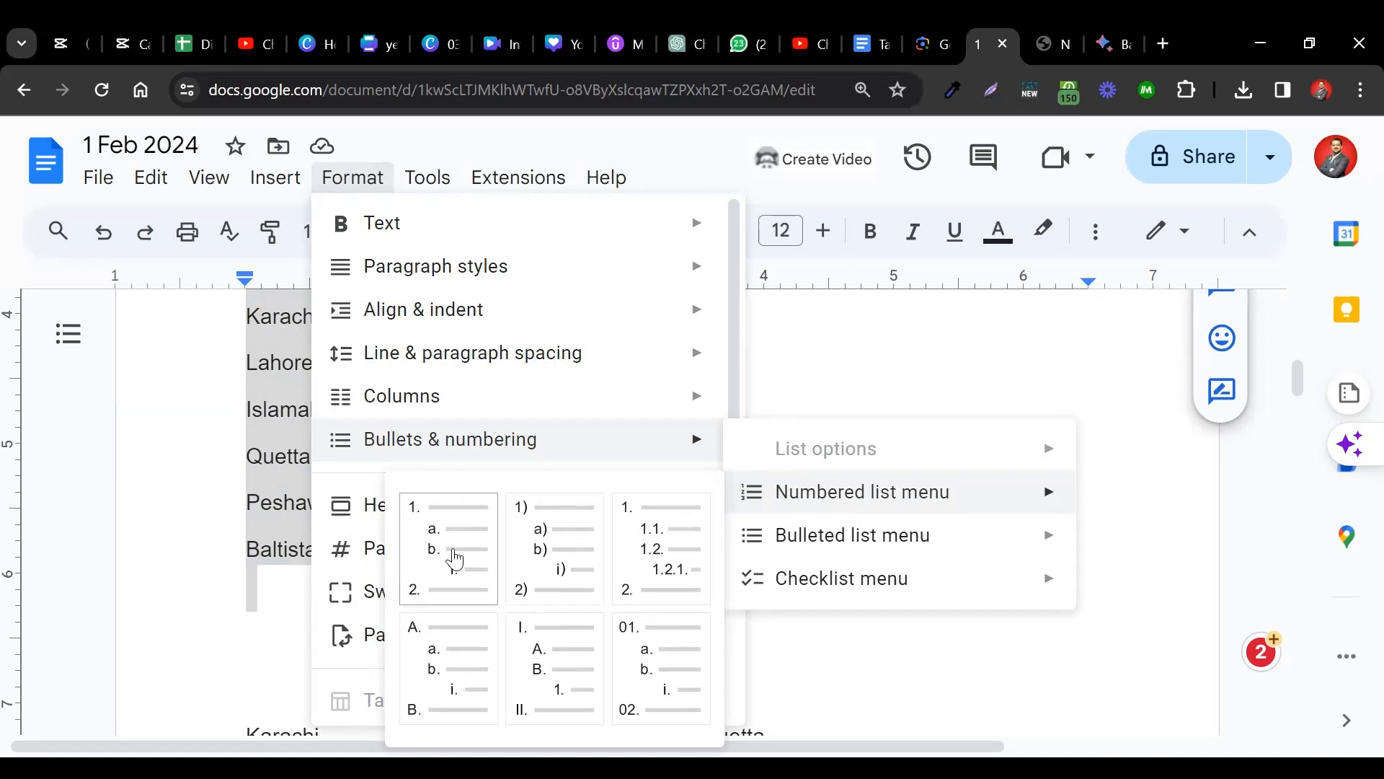
click(543, 551)
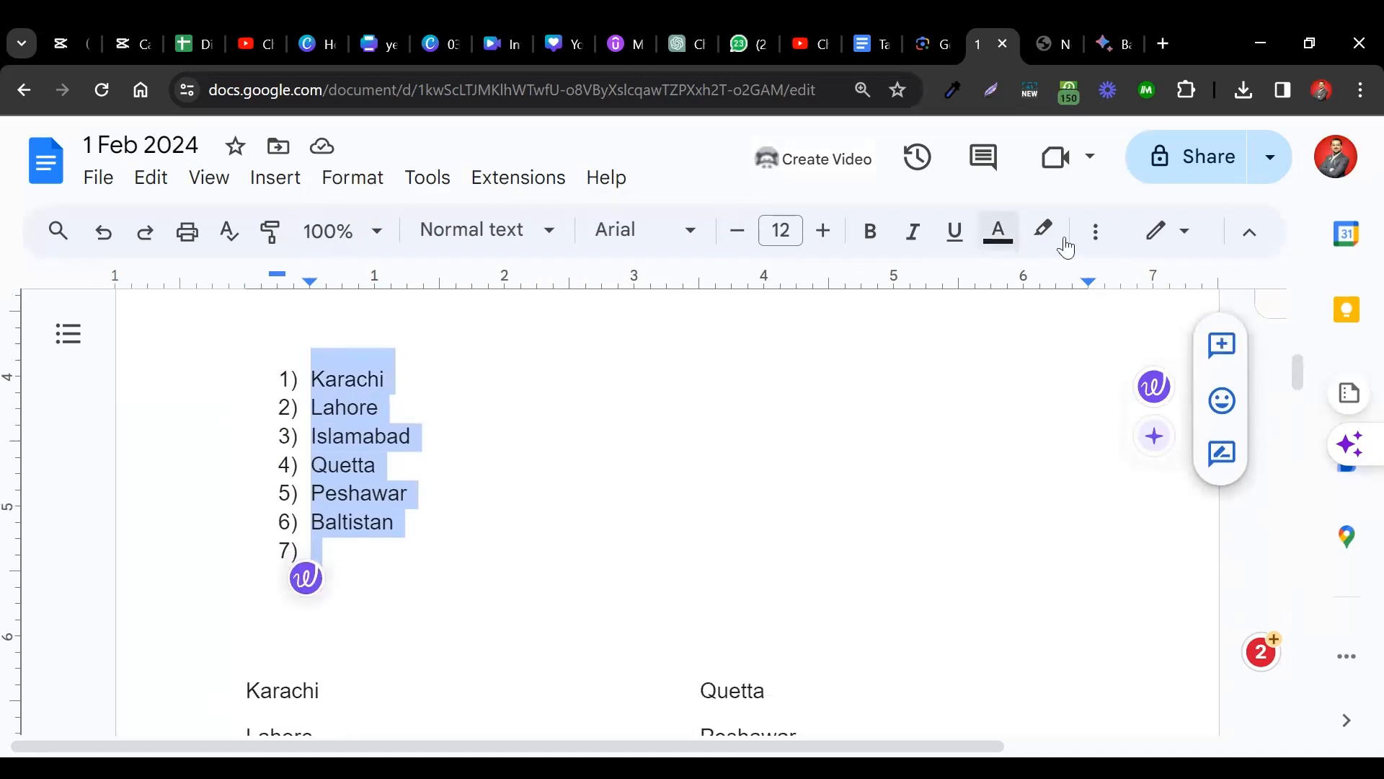
Switch the city numbering to 1. 2. 3. style from the toolbar.
click(1109, 245)
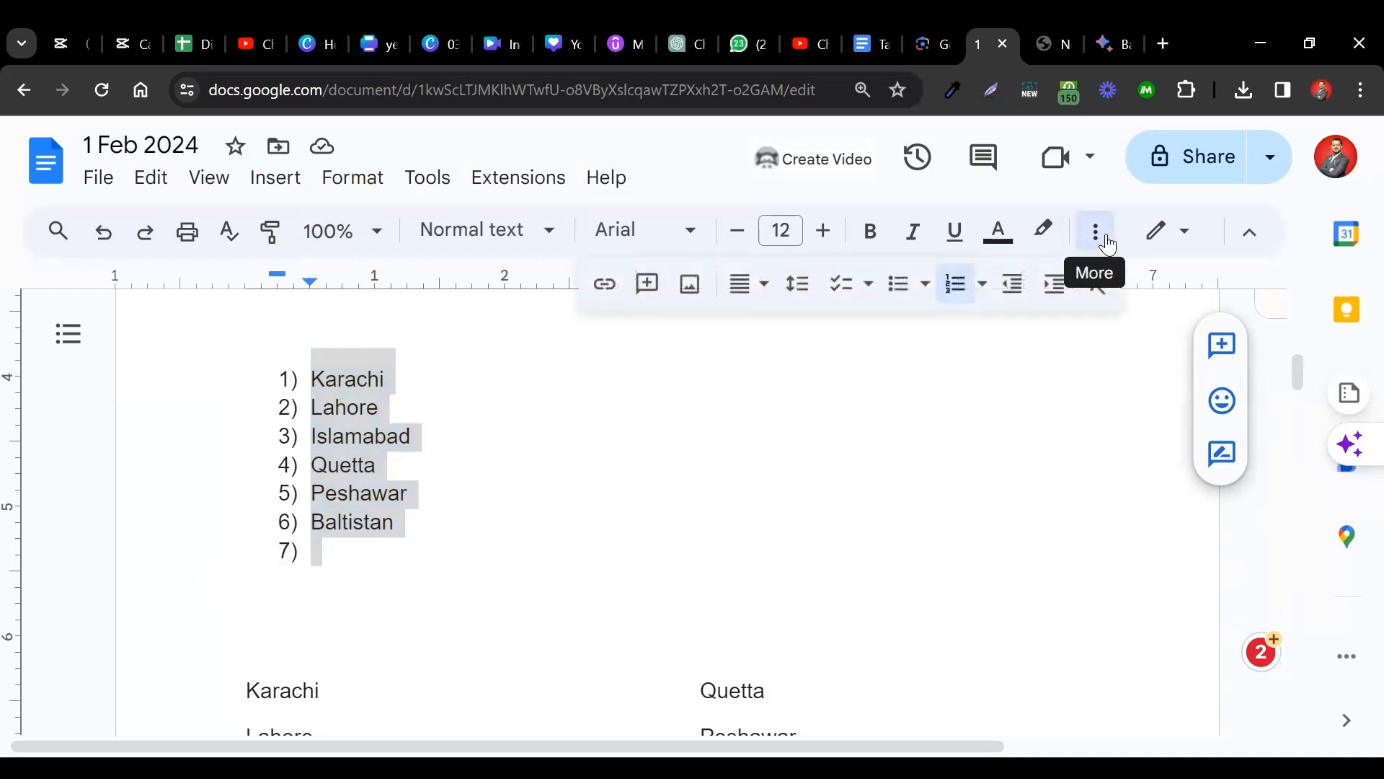
click(959, 303)
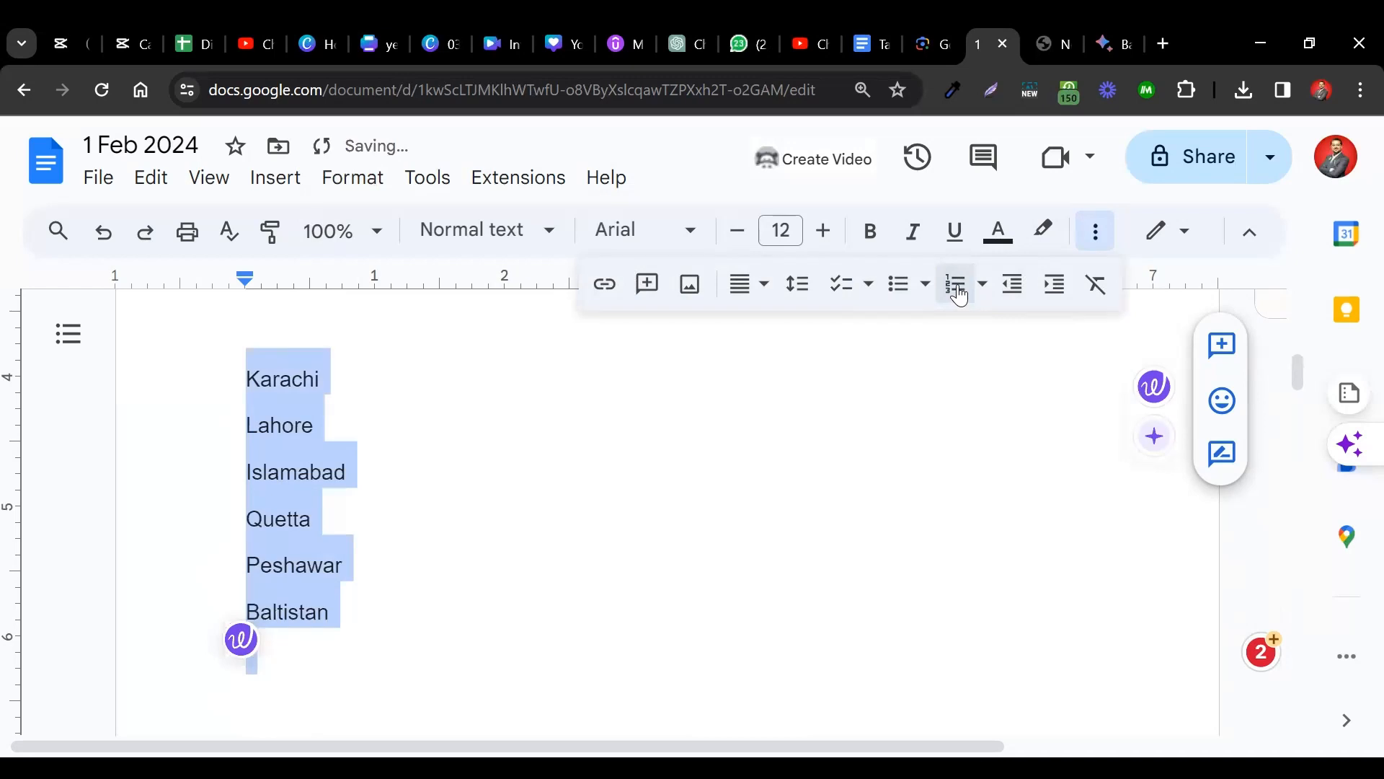
click(958, 292)
click(958, 291)
click(960, 294)
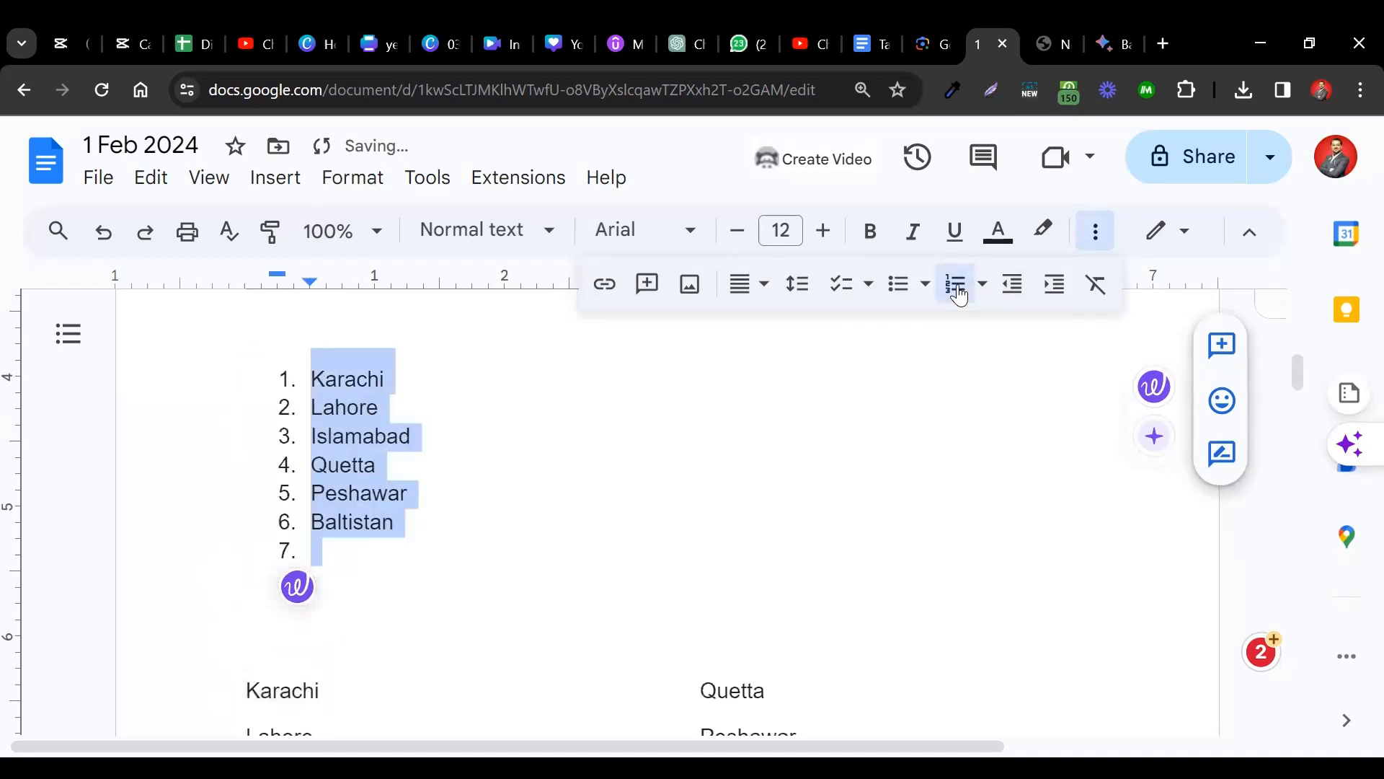
Add Narowal, Sialkot and Faislabad as numbered items 7–9, leaving an empty item 10.
click(400, 569)
key(Up)
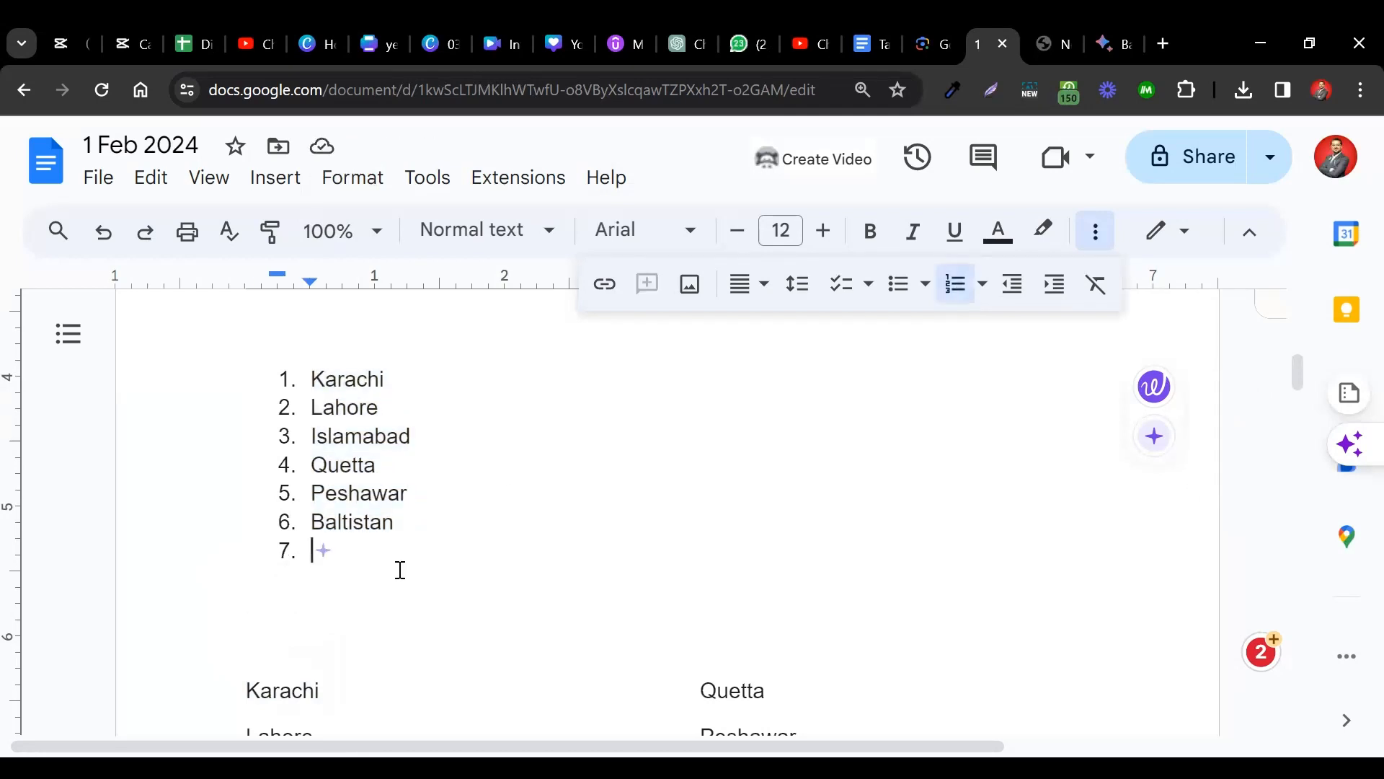
text(Narowal)
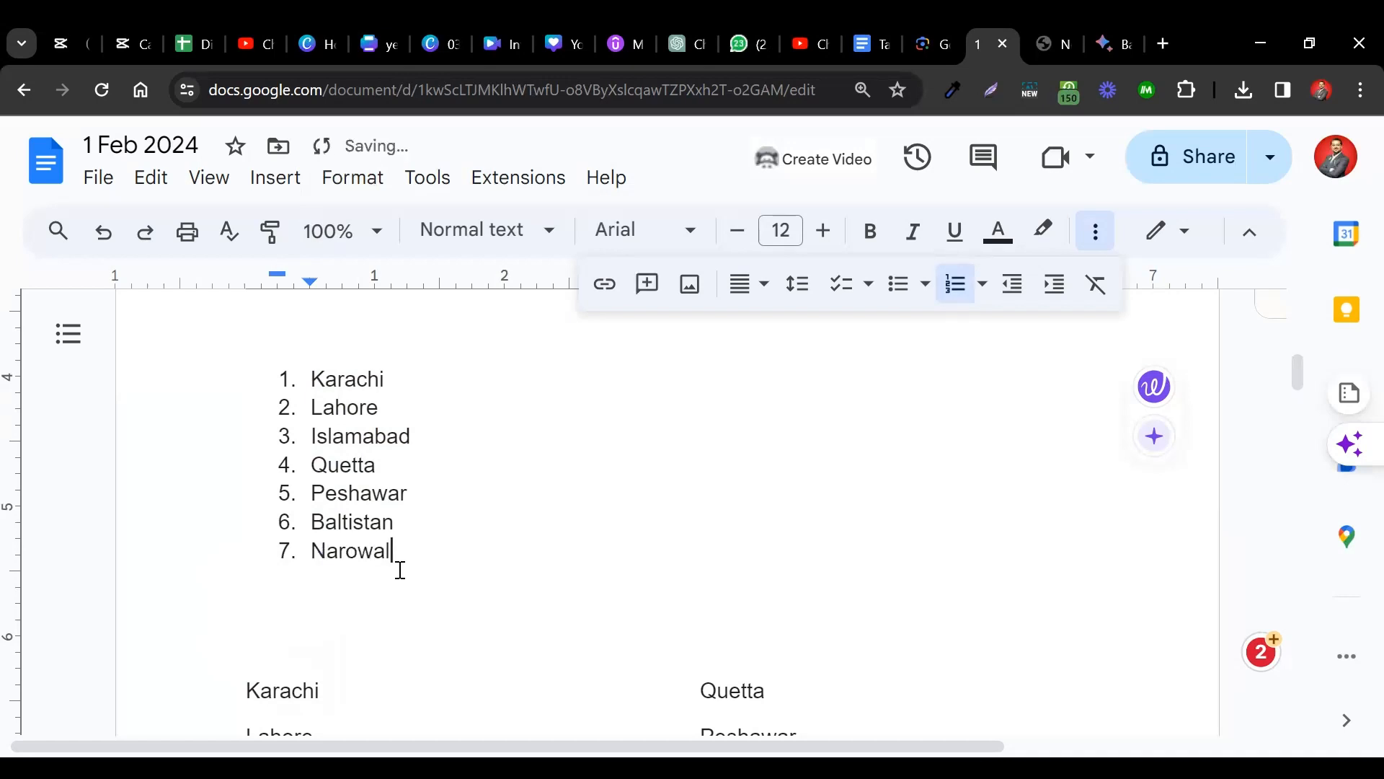
key(Return)
text(Sialkot)
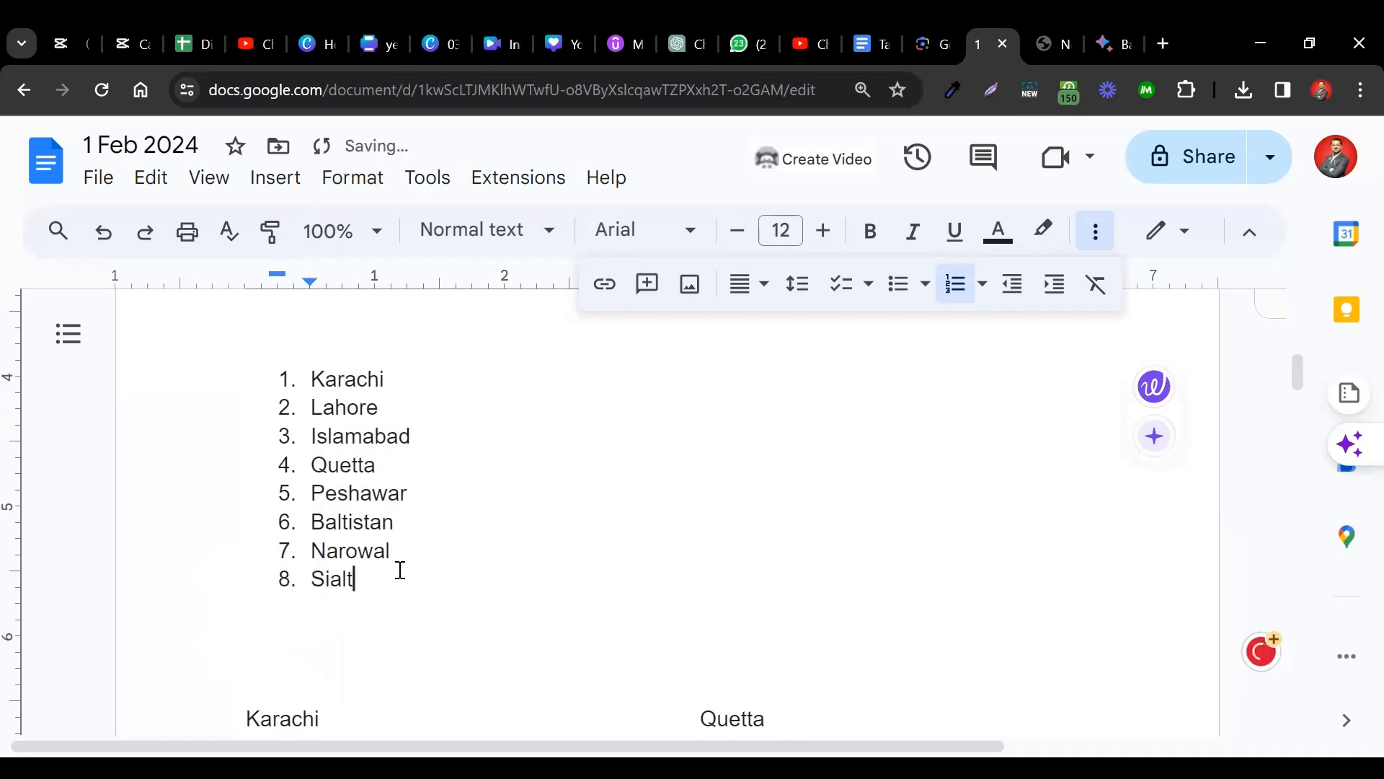
key(Return)
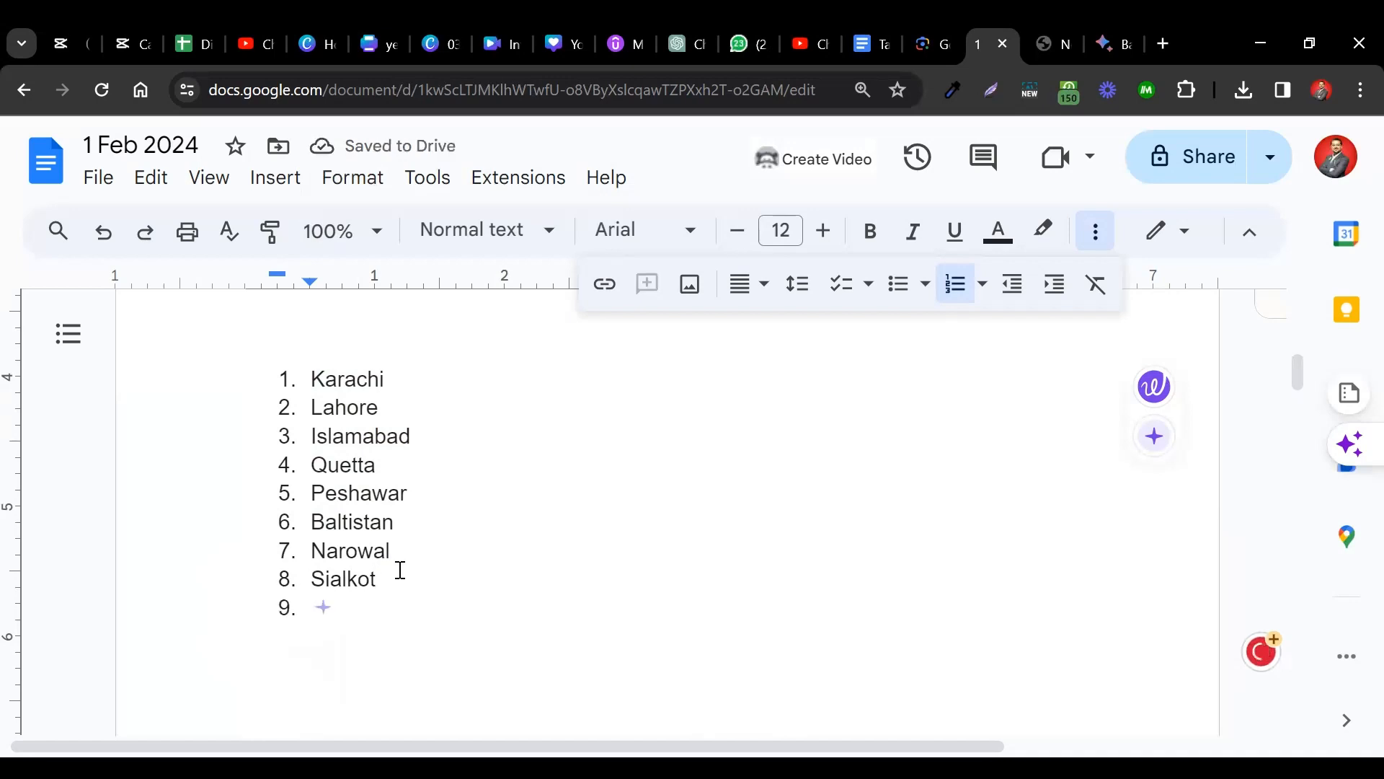
text(Faislabad)
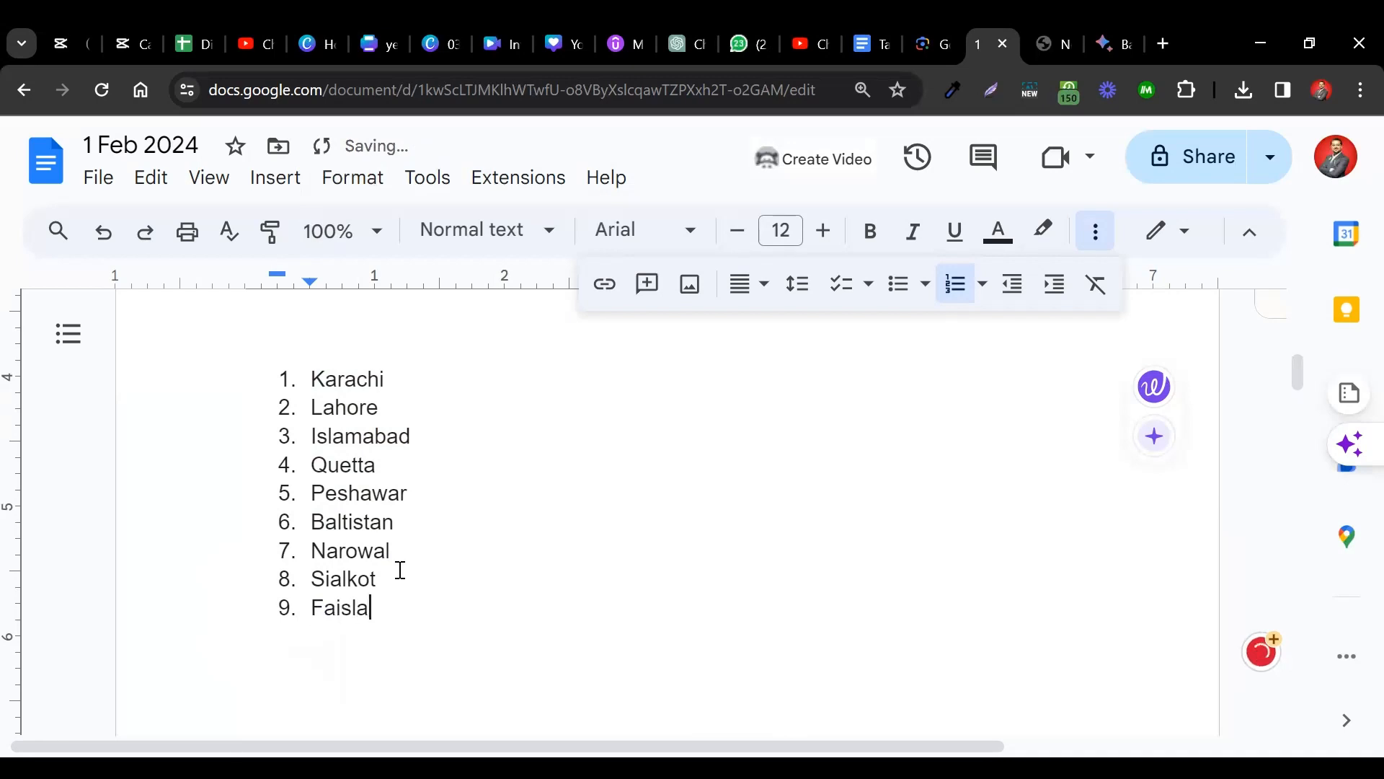
key(Return)
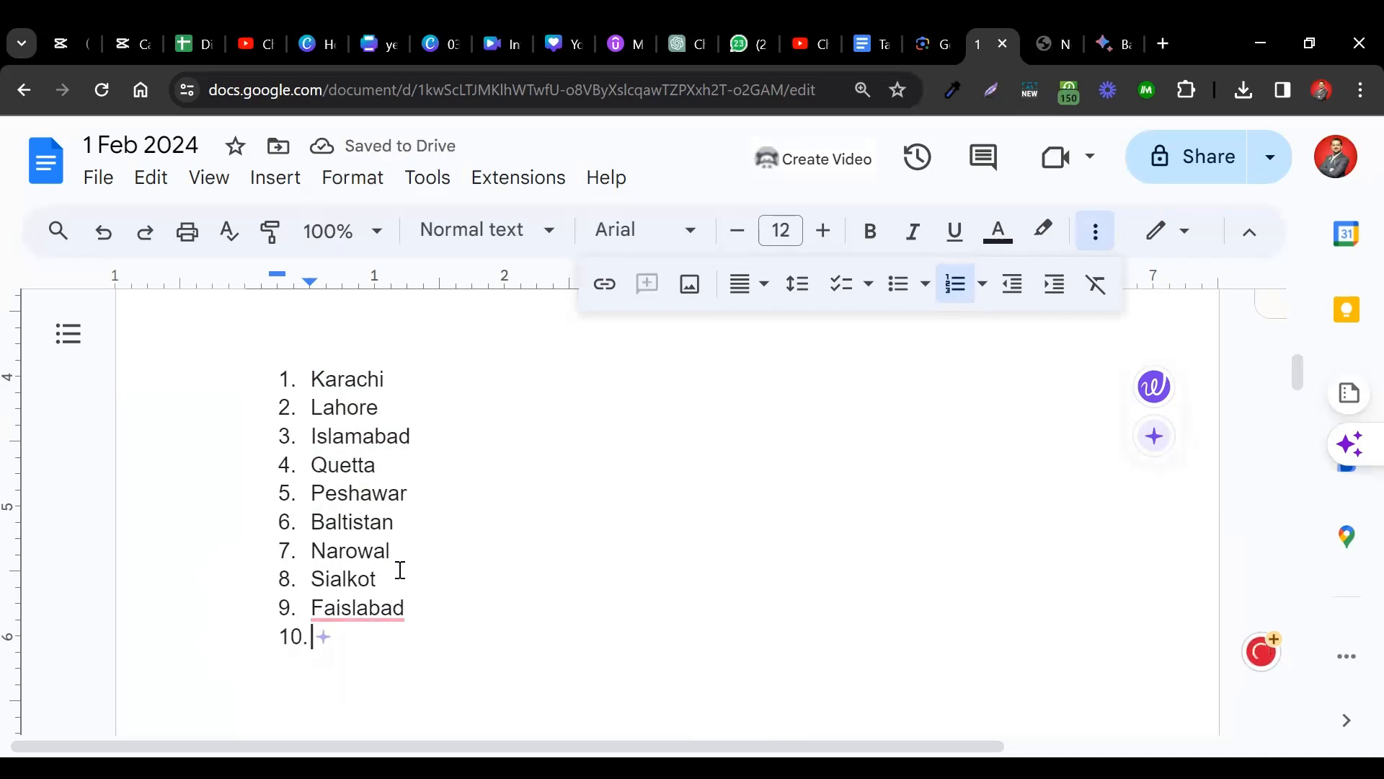
Convert the nine-city numbered list to bullets, trying the diamond and checkbox bullet styles.
drag(306, 379, 448, 636)
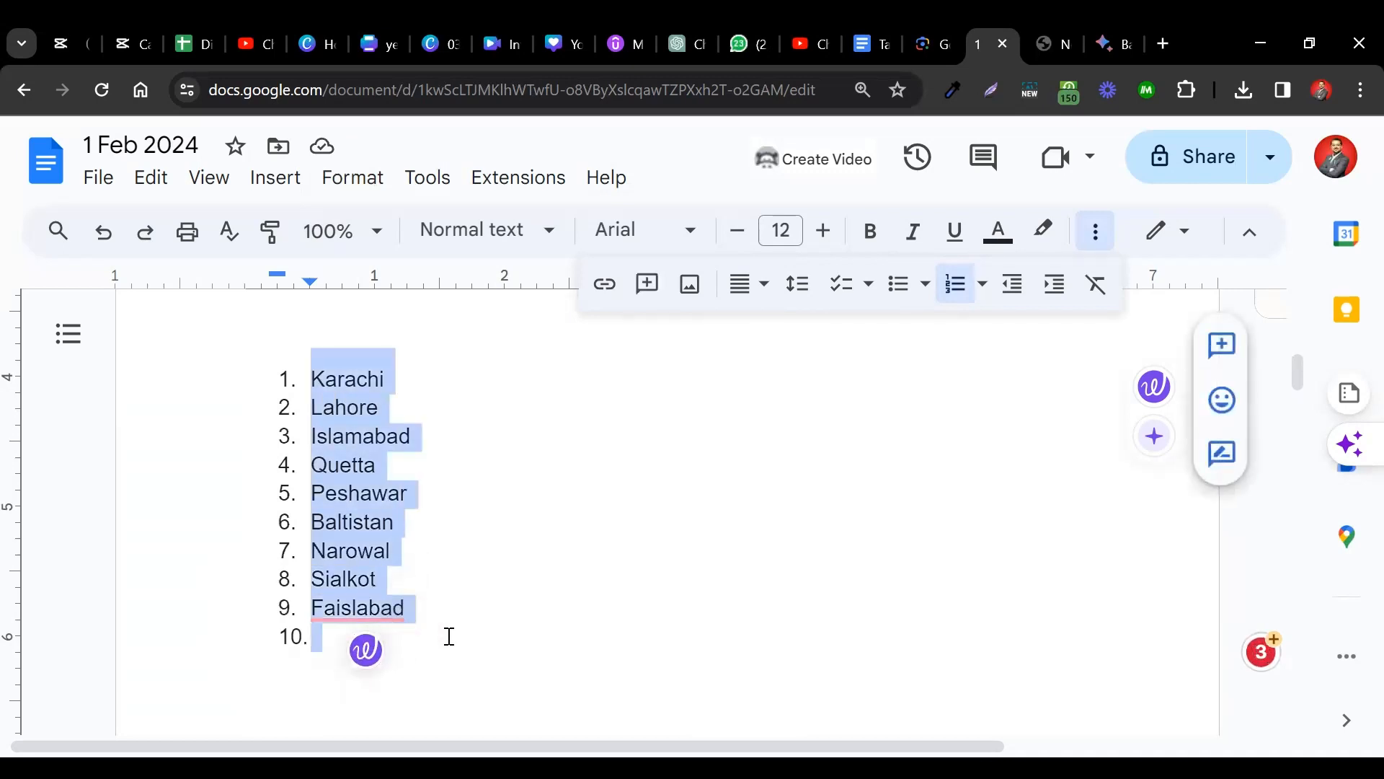
click(898, 286)
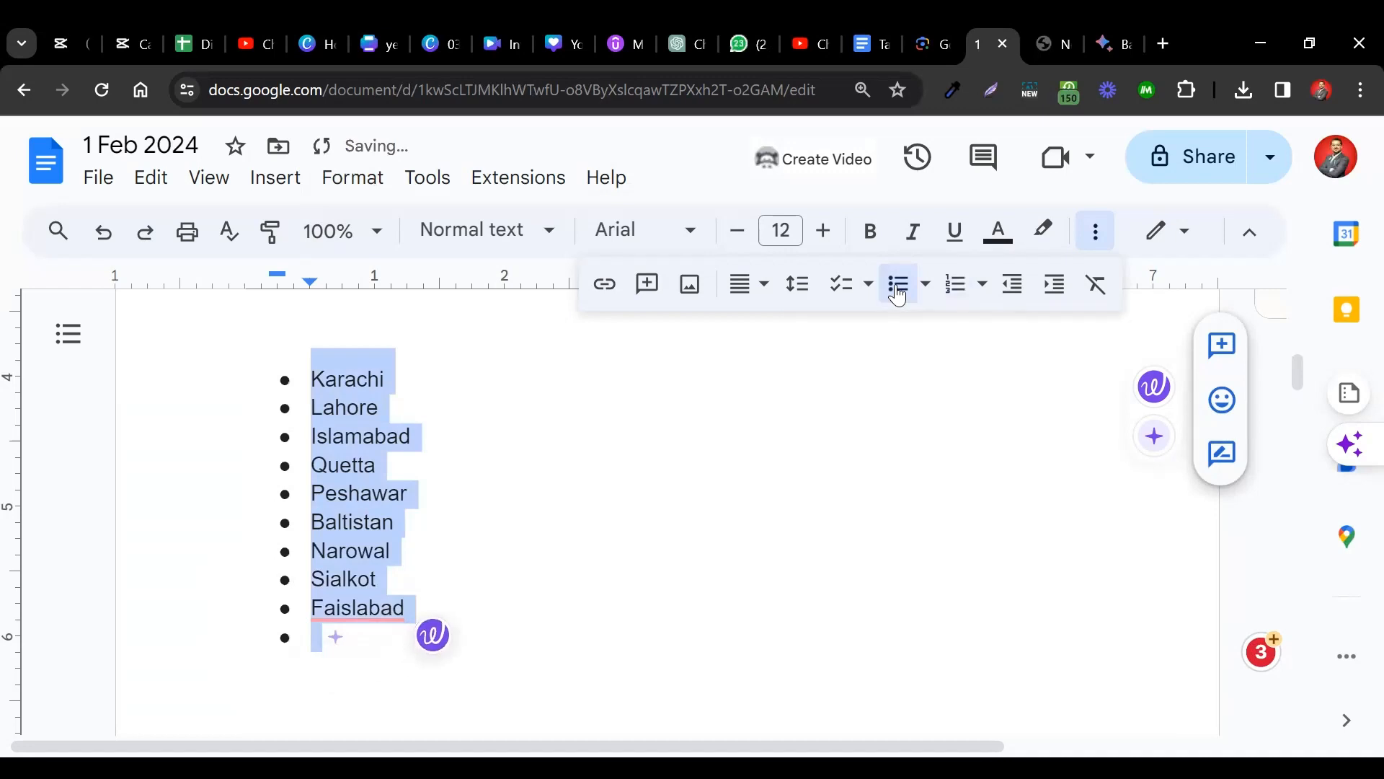
click(921, 289)
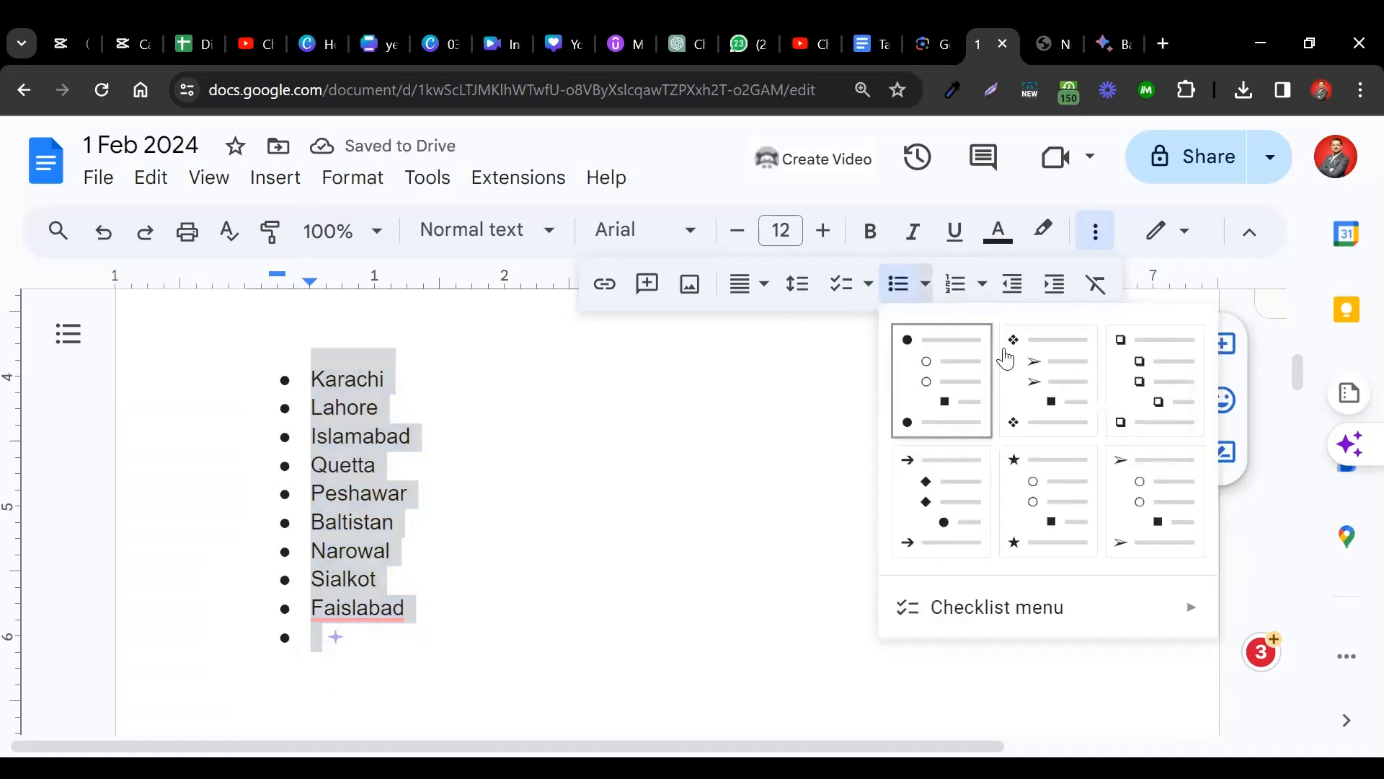
click(1043, 374)
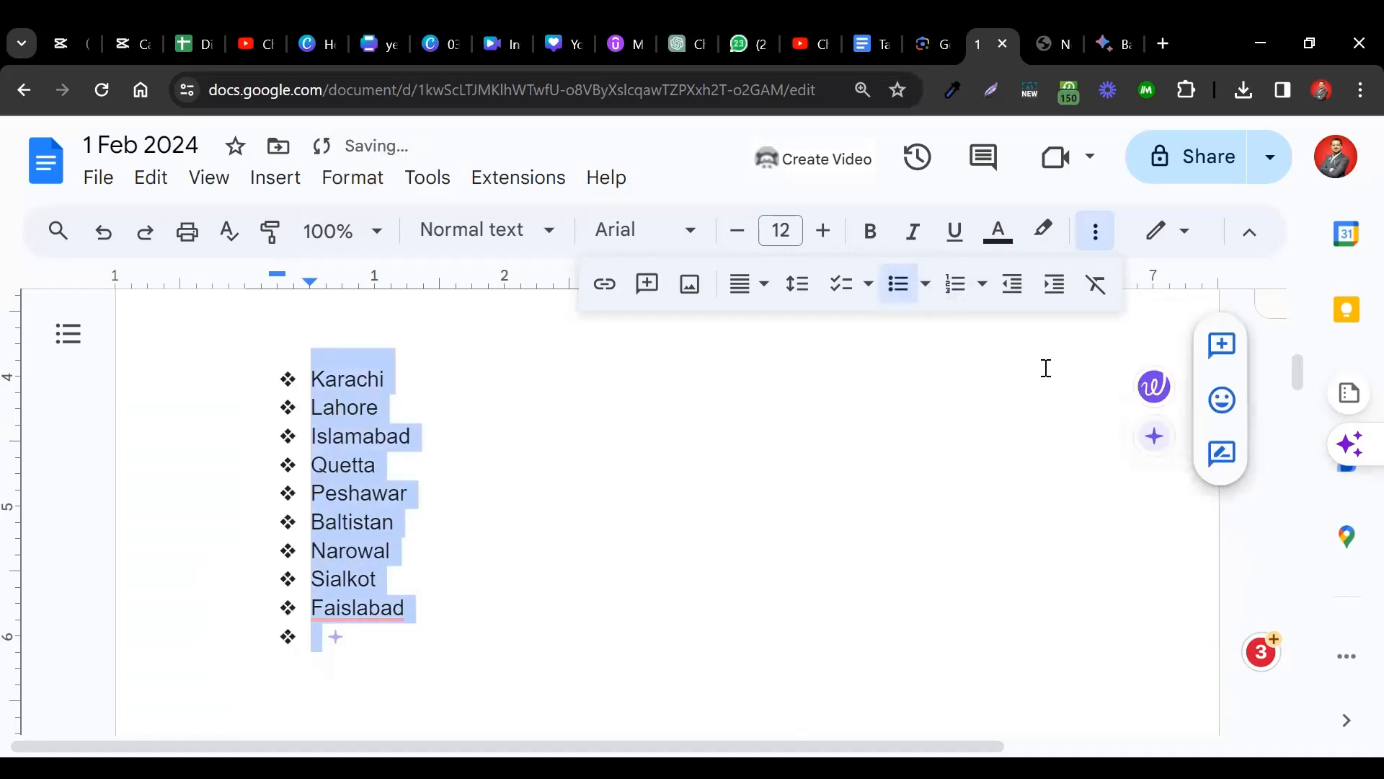
click(924, 286)
click(1172, 381)
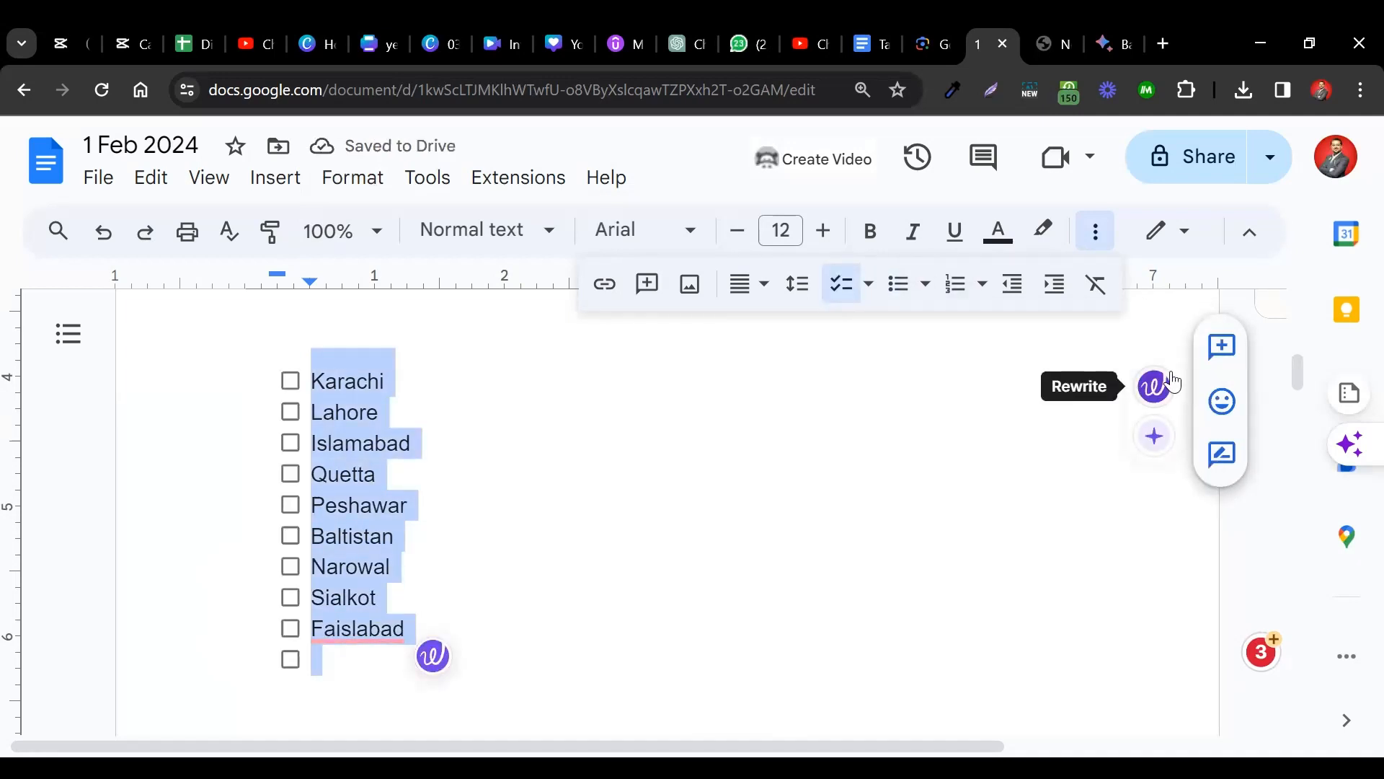
Switch the city list to arrow bullets from Format > Bullets & numbering.
click(368, 180)
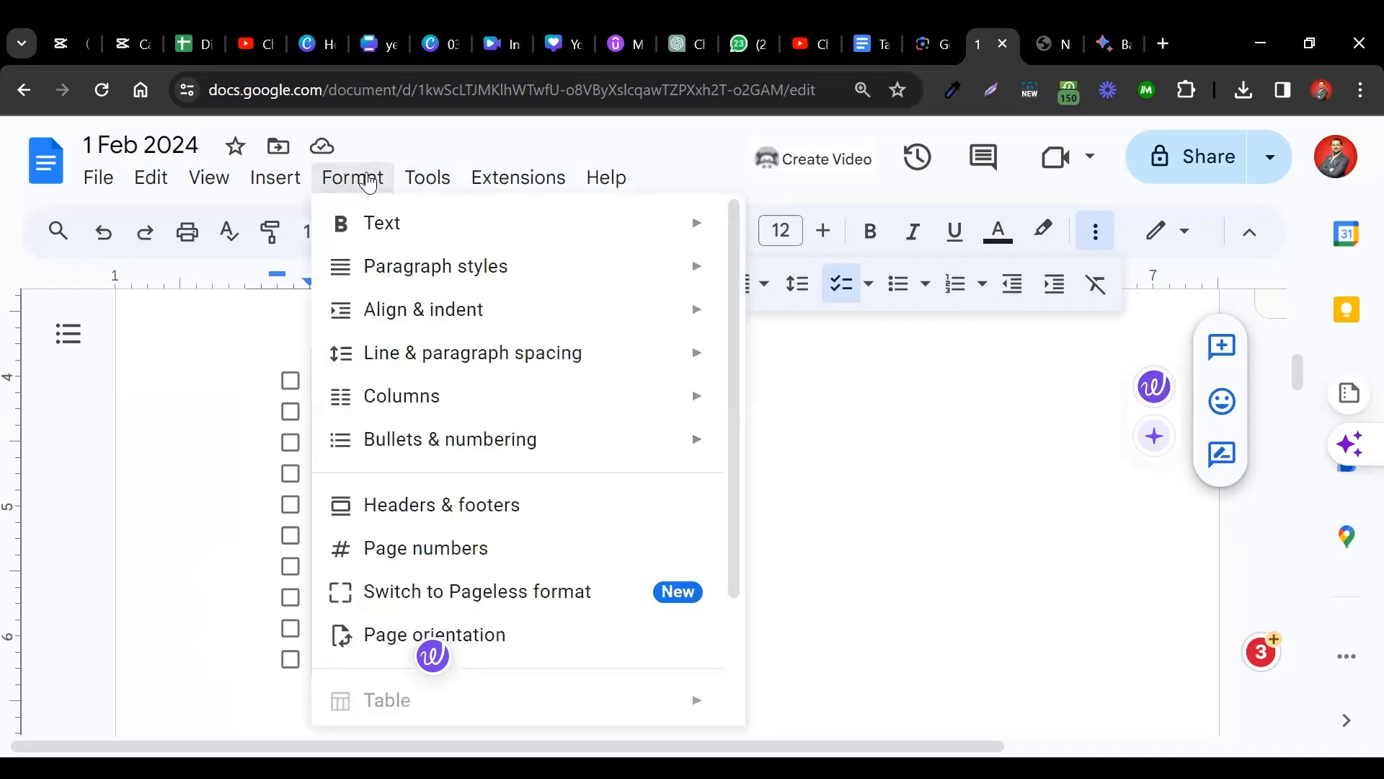
mouse_move(655, 454)
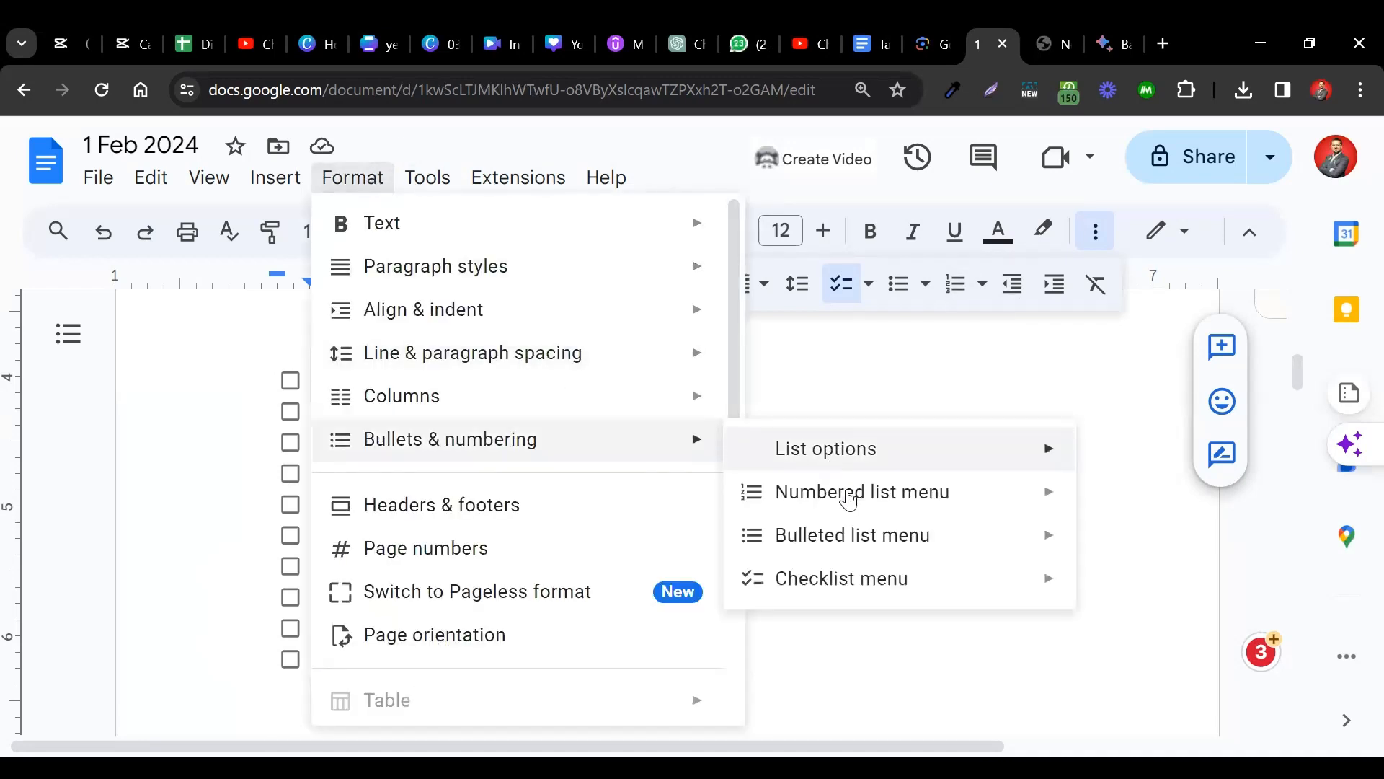
mouse_move(914, 537)
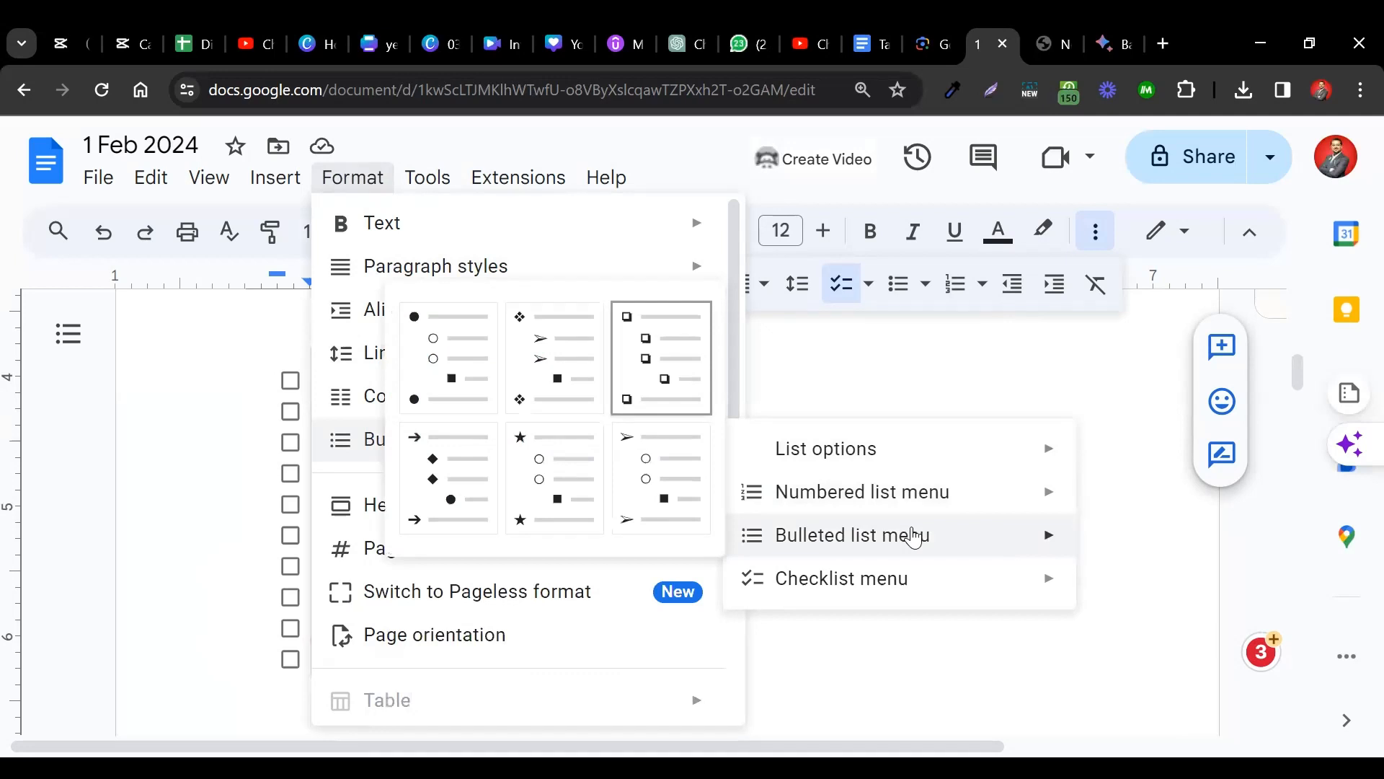
click(449, 478)
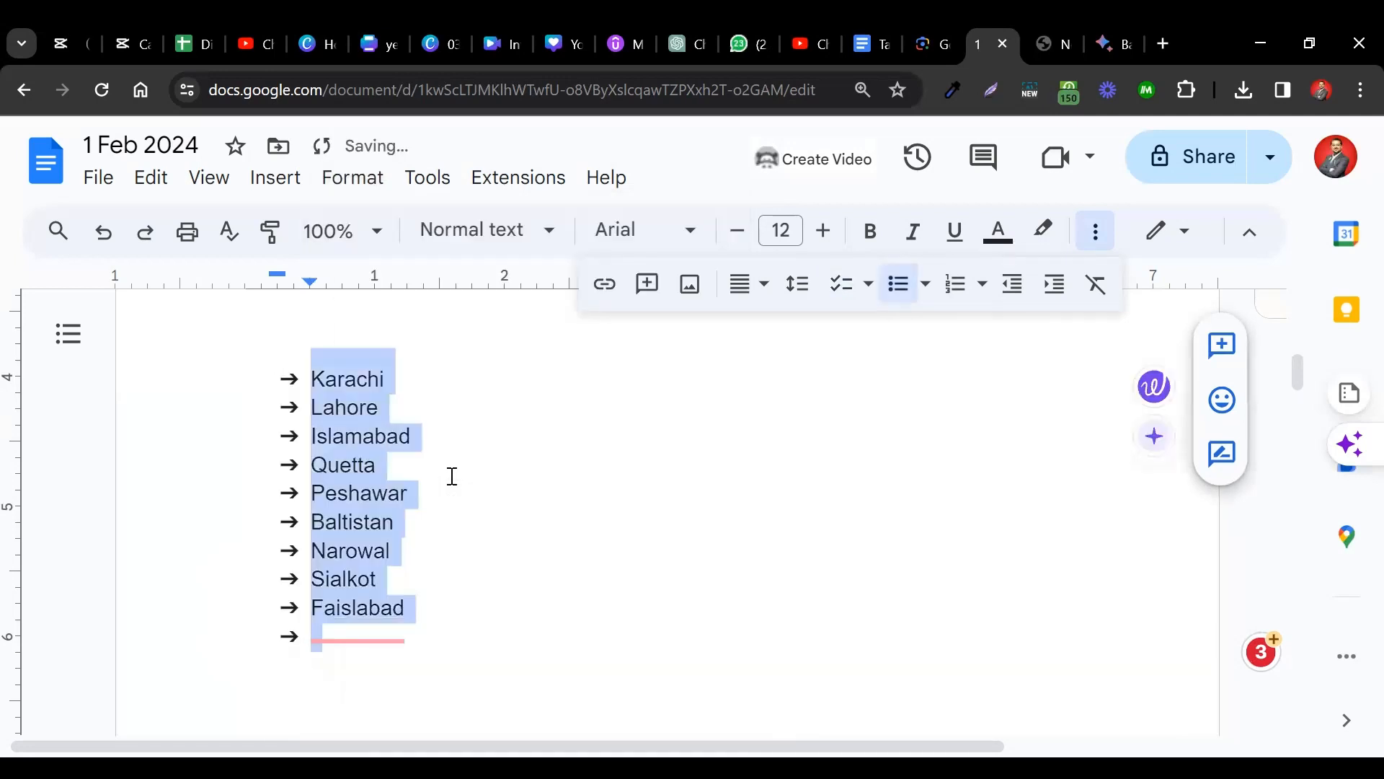
click(536, 421)
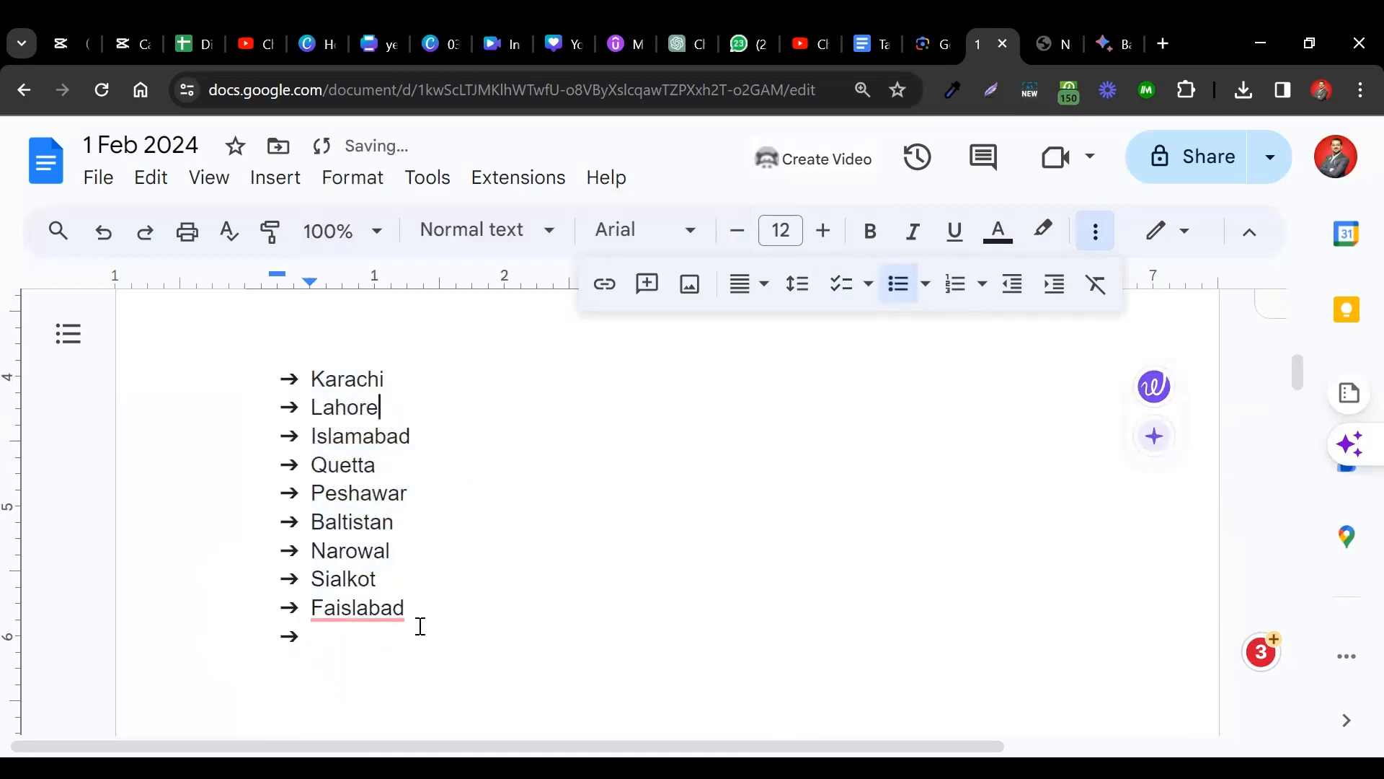
key(alt+o)
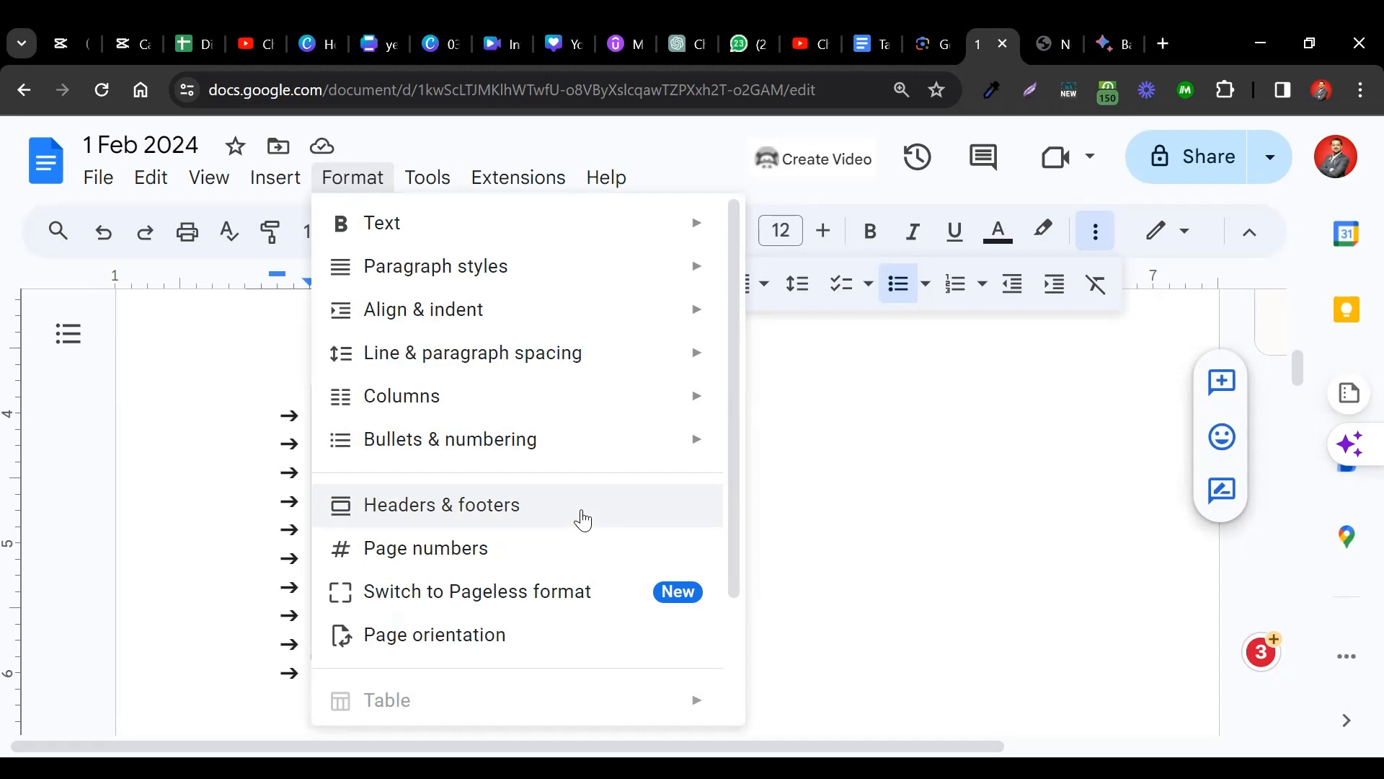
Close the Headers & footers settings without changes and scroll back to the article title.
click(634, 505)
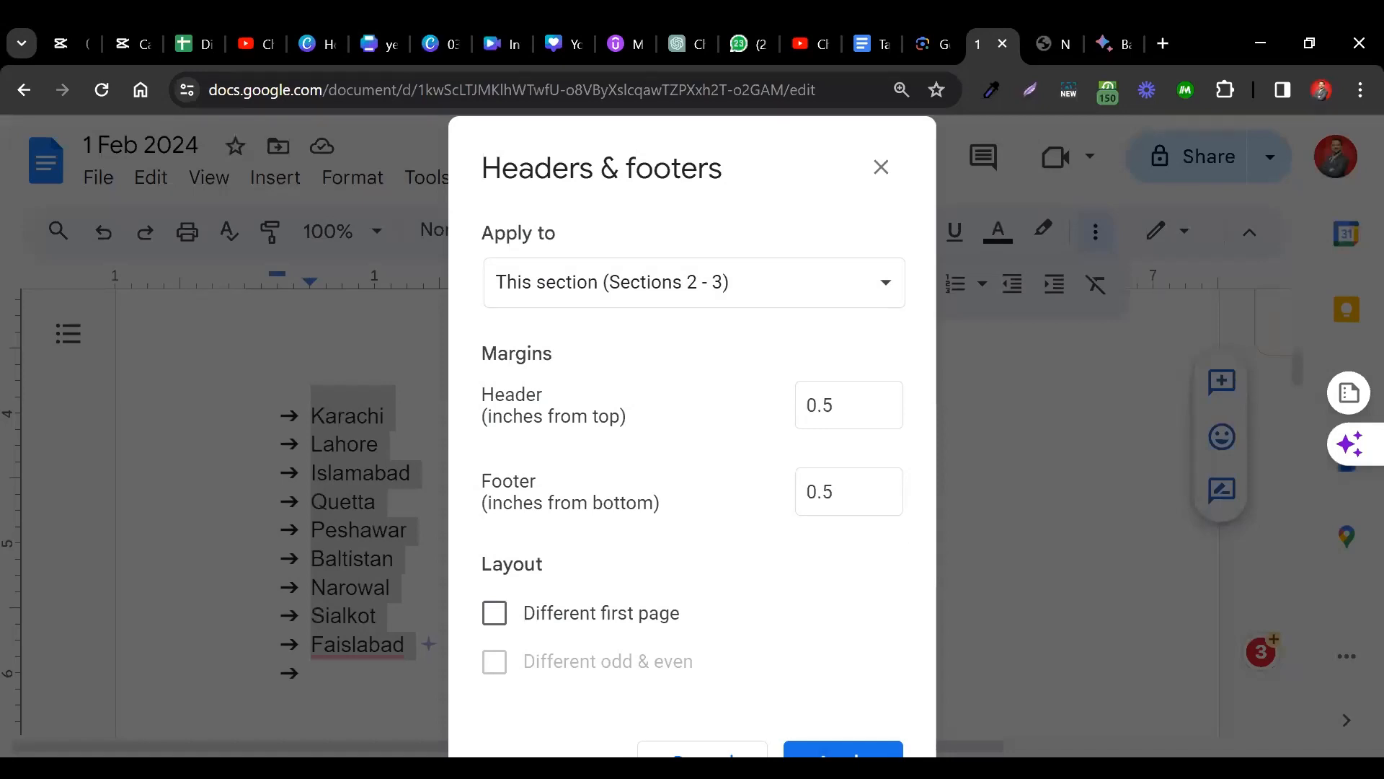
click(879, 180)
click(791, 415)
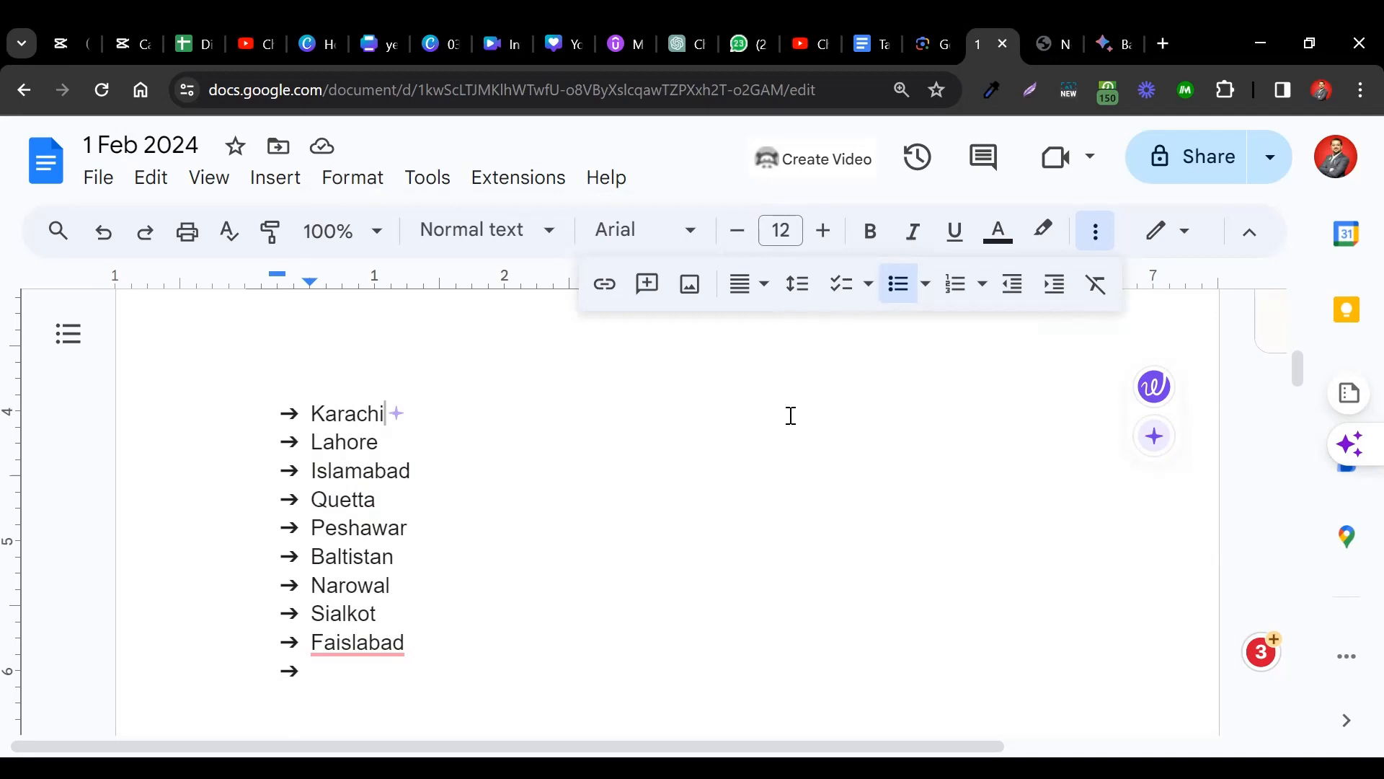
scroll(791, 416, up, 8)
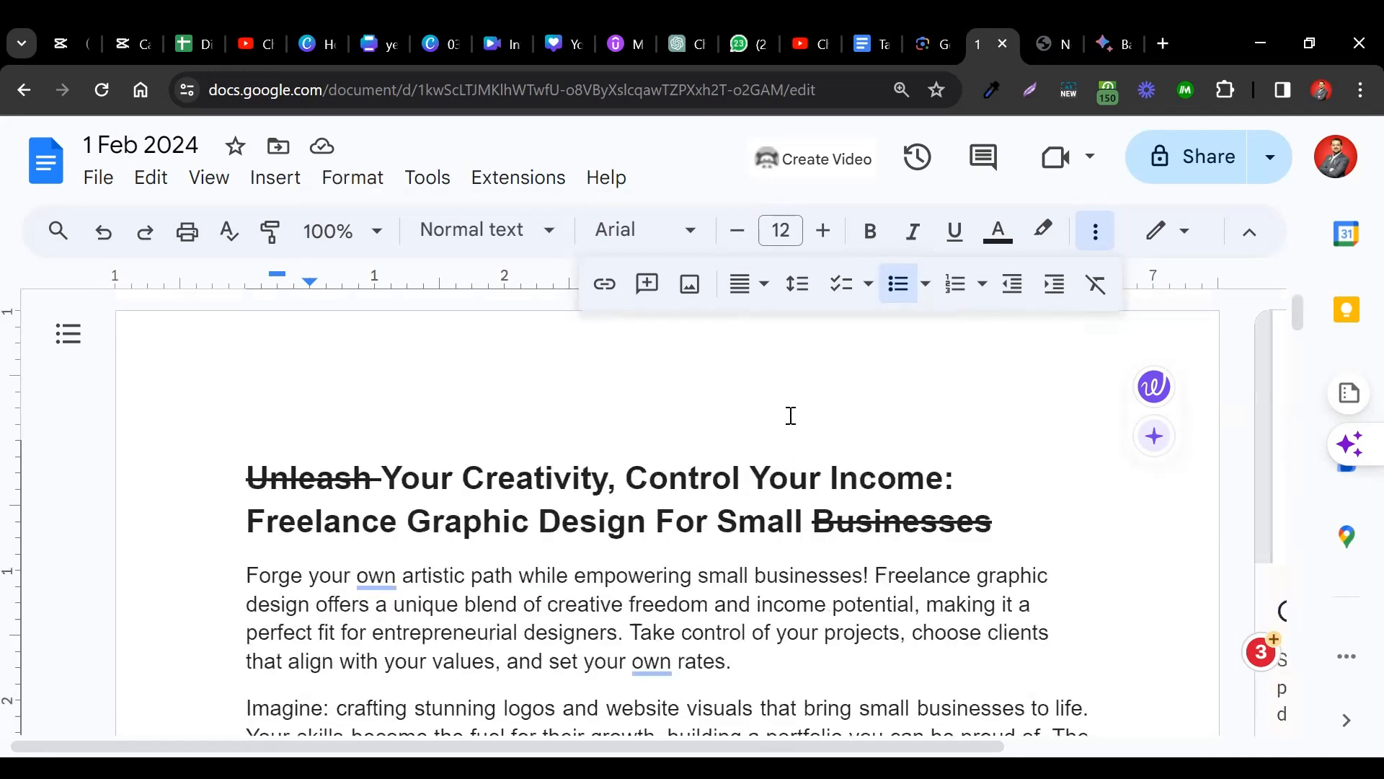
scroll(791, 416, down, 10)
scroll(791, 416, down, 4)
scroll(791, 416, up, 12)
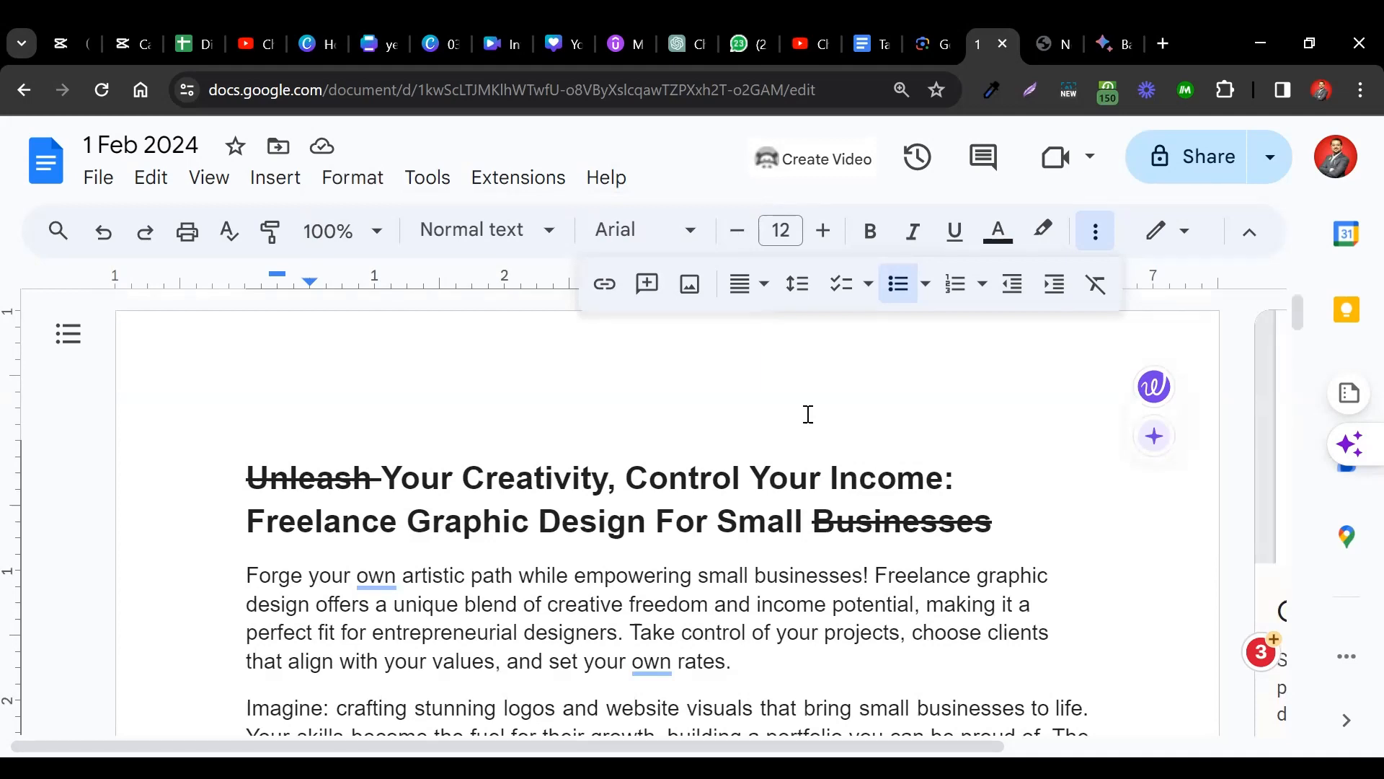
scroll(808, 415, down, 2)
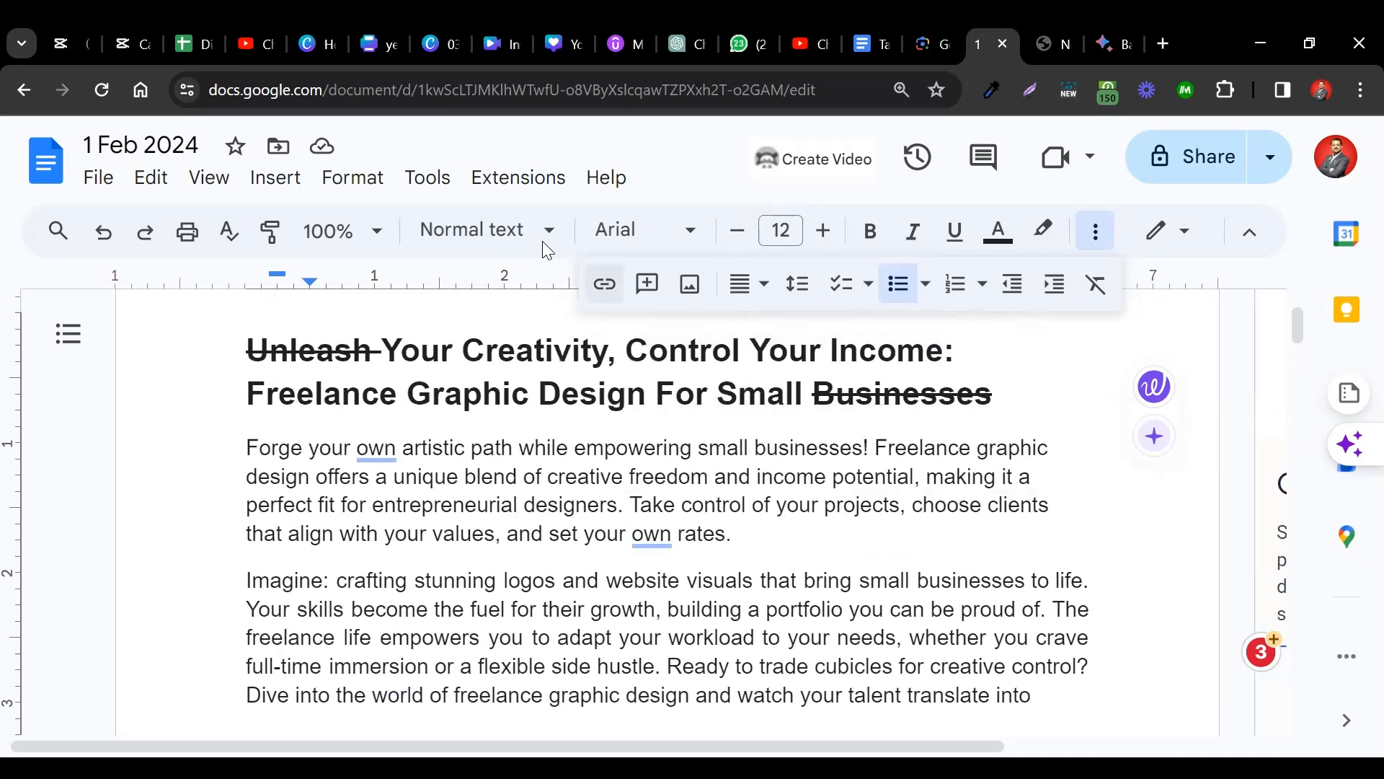
Change the header and footer margins from 0.5 to 1 inch, applied to the whole document.
click(360, 177)
click(514, 510)
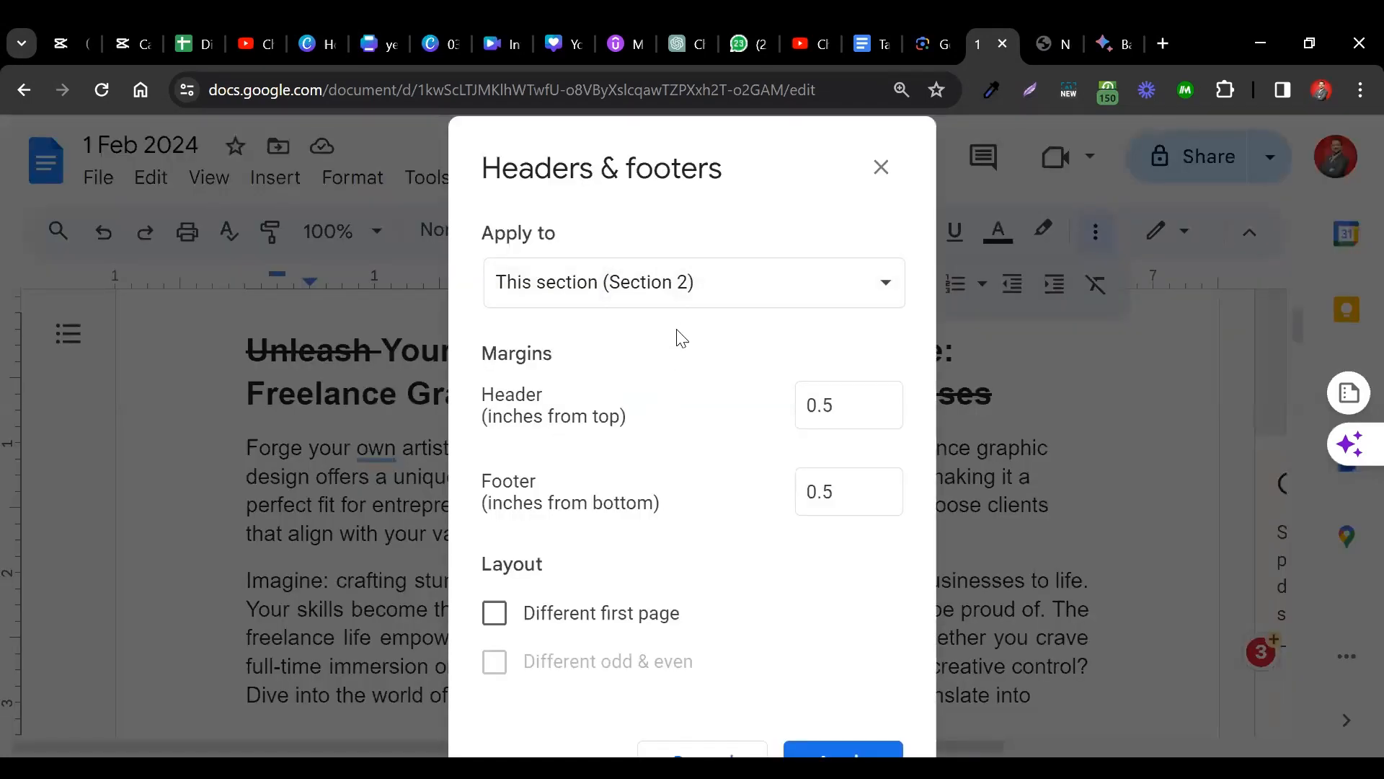
click(717, 289)
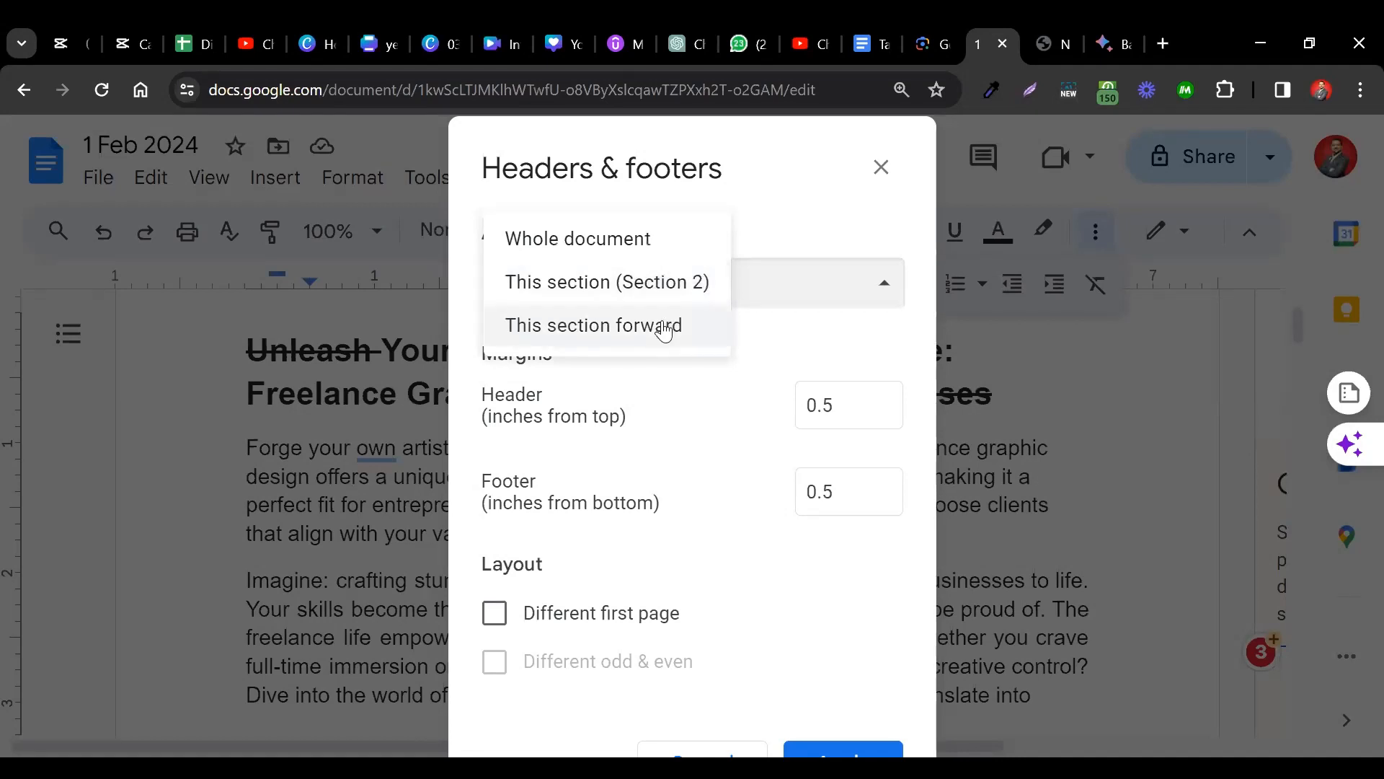
click(628, 237)
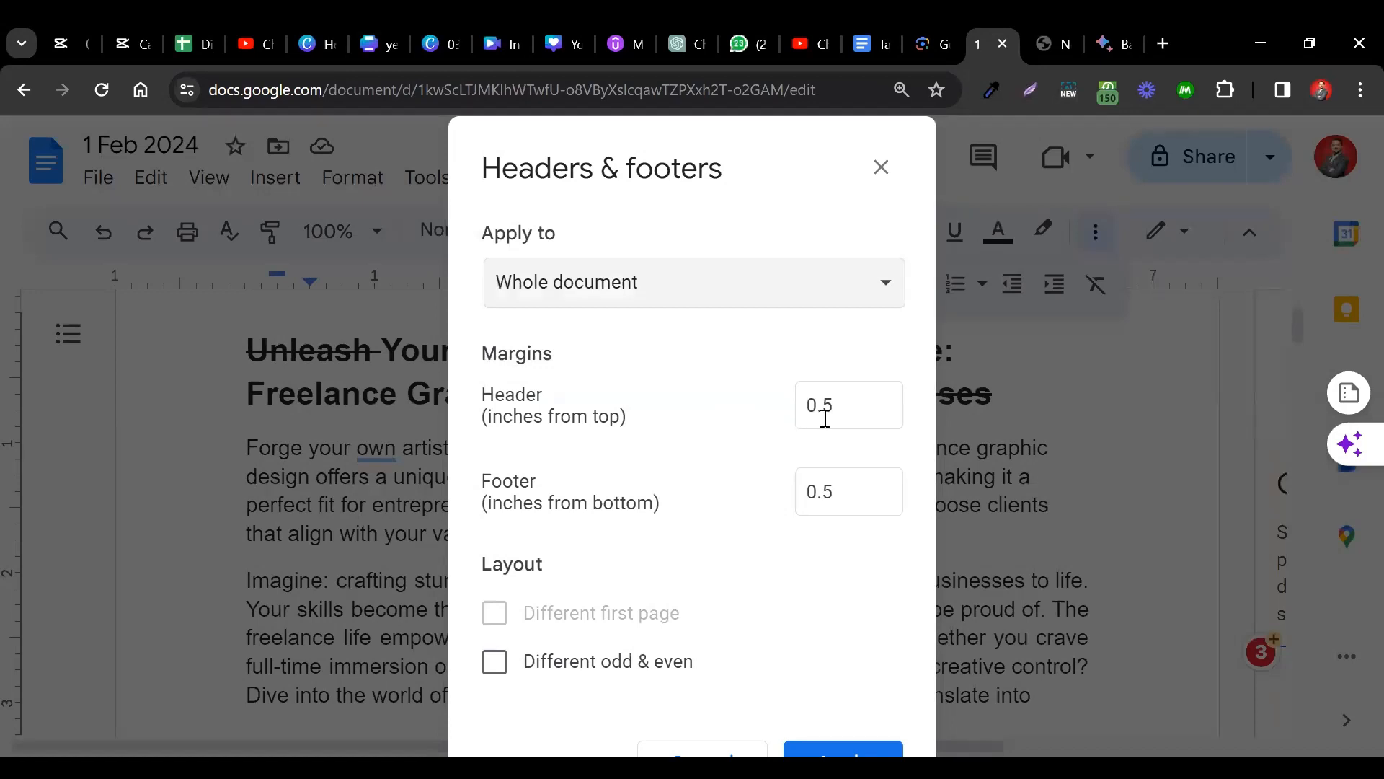
click(857, 405)
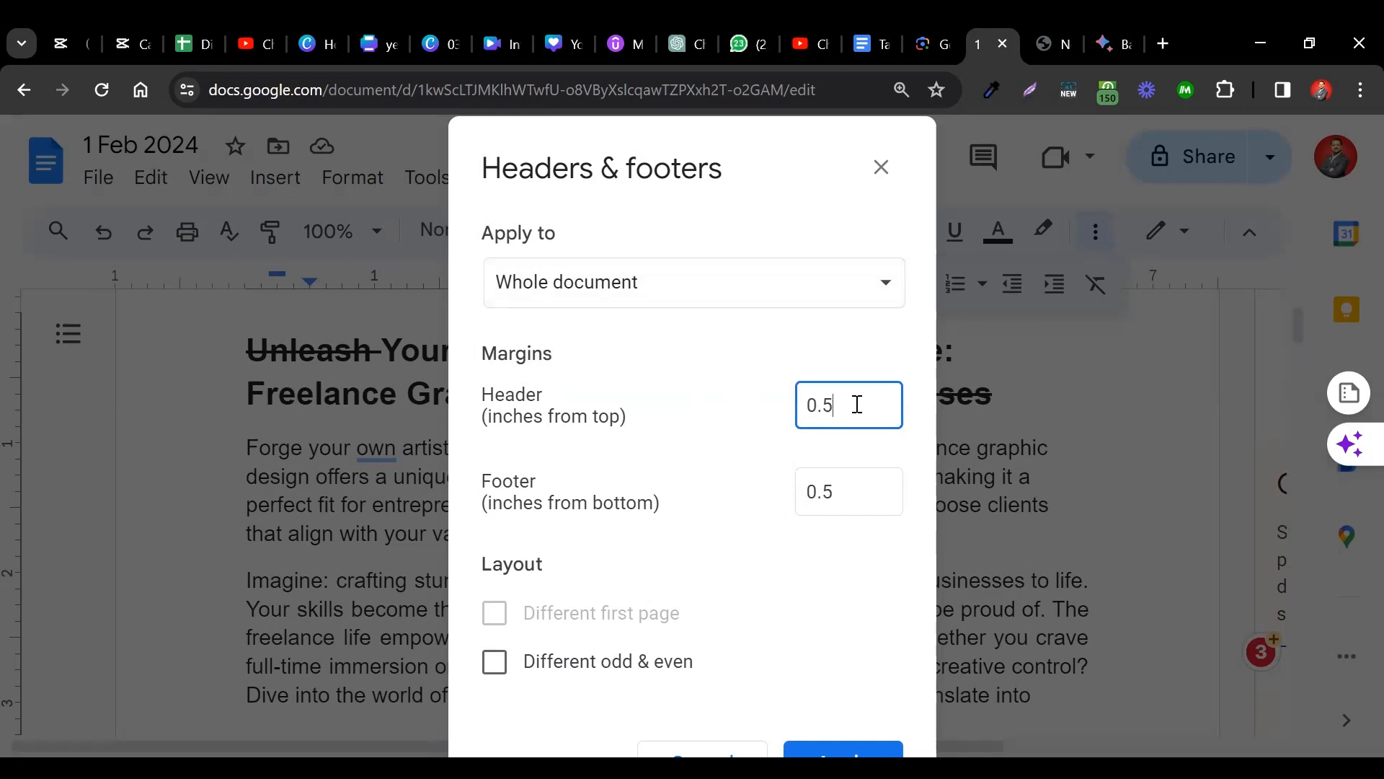
double_click(858, 404)
text(1)
double_click(833, 490)
text(1)
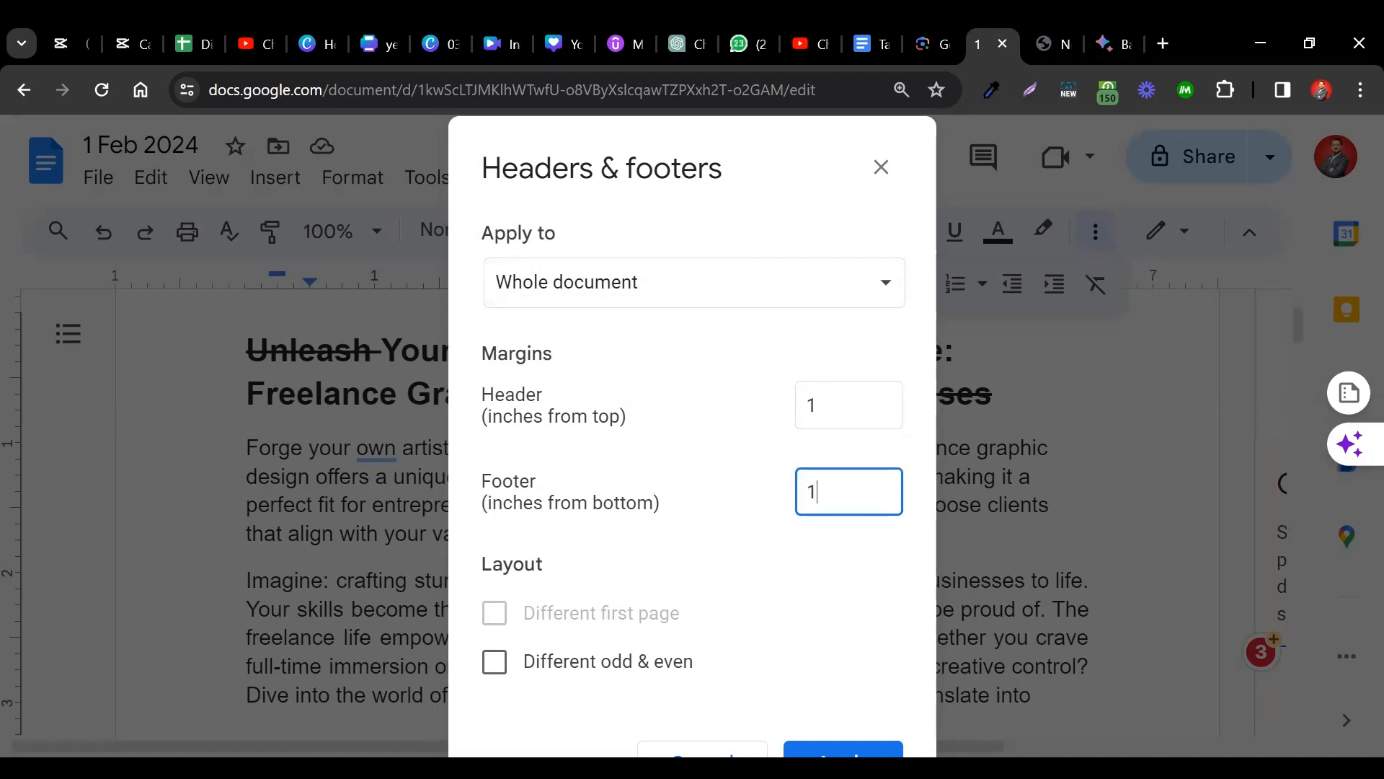
click(842, 750)
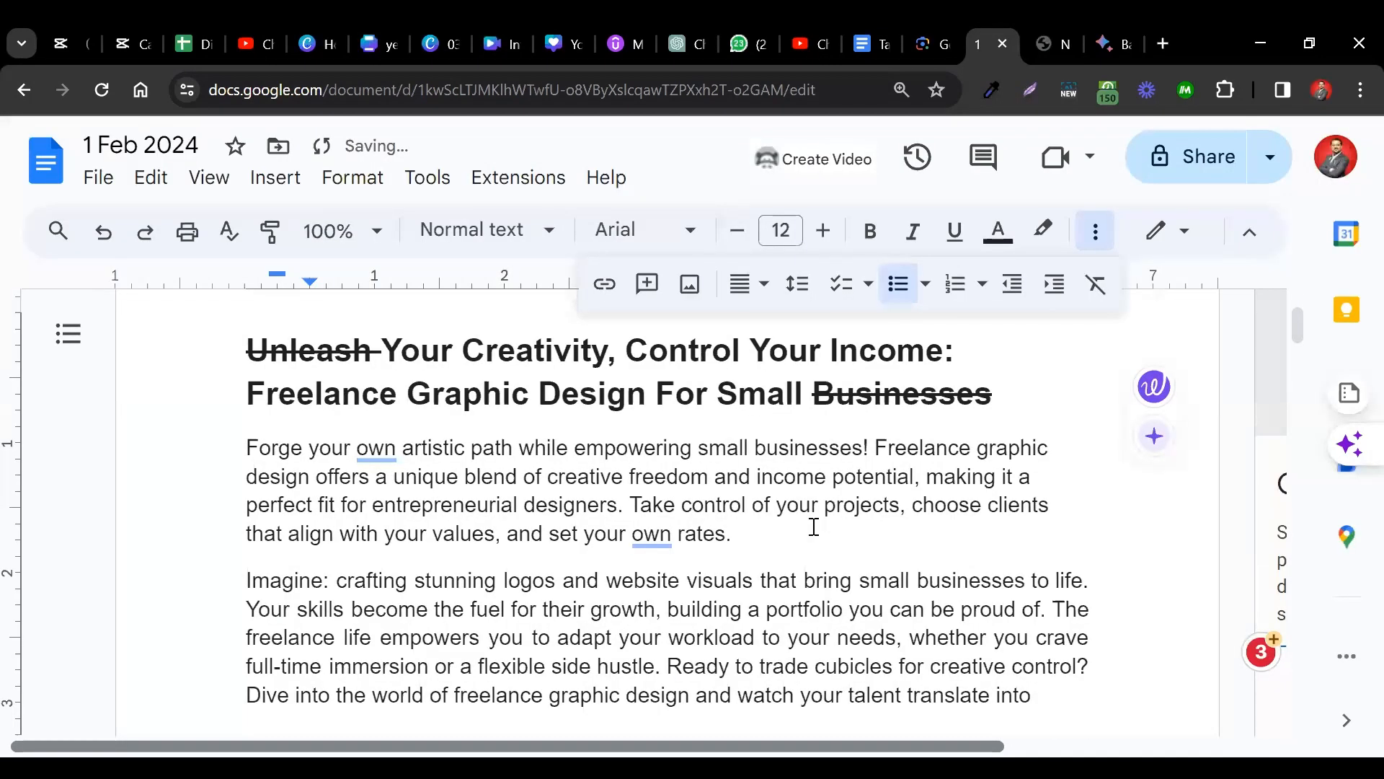
Type the institute's full name, ending '& School Systems', into the page header.
scroll(723, 362, up, 2)
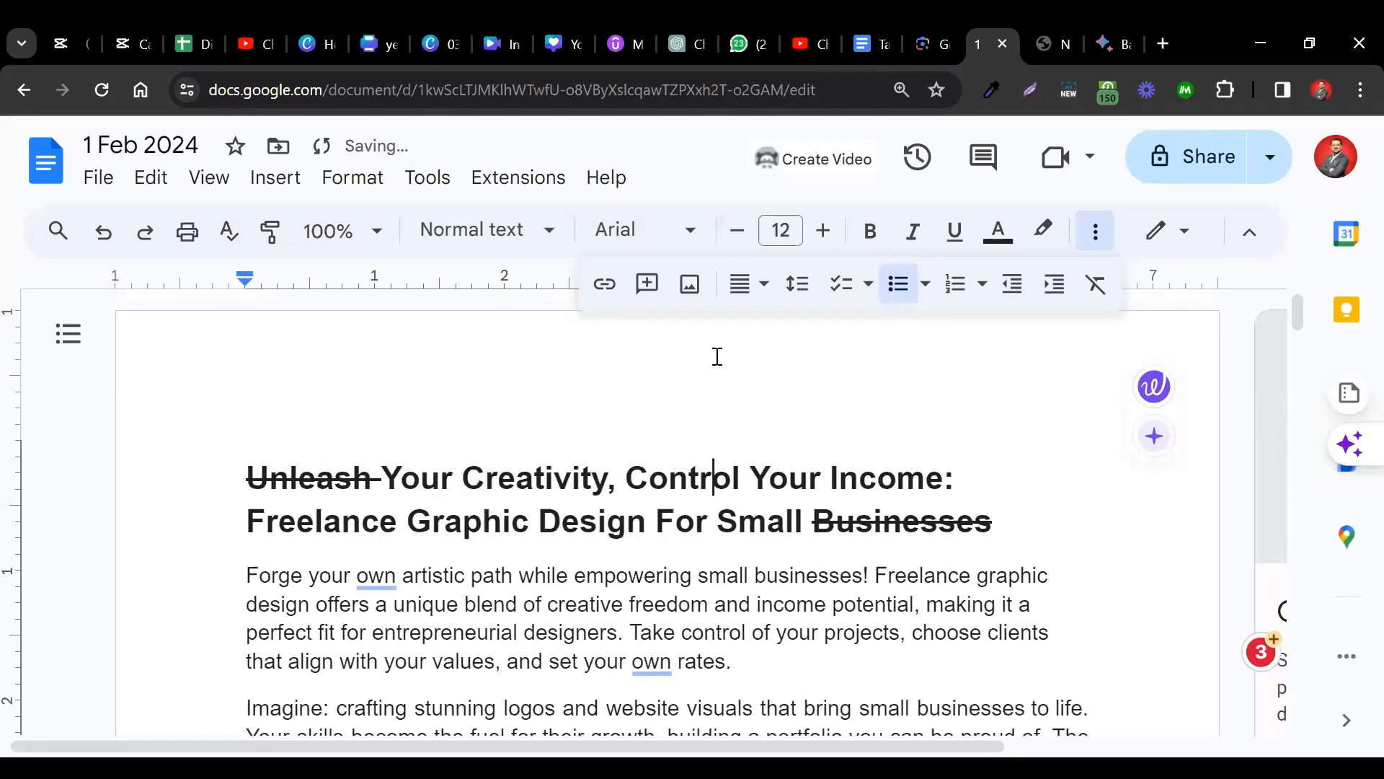
double_click(714, 354)
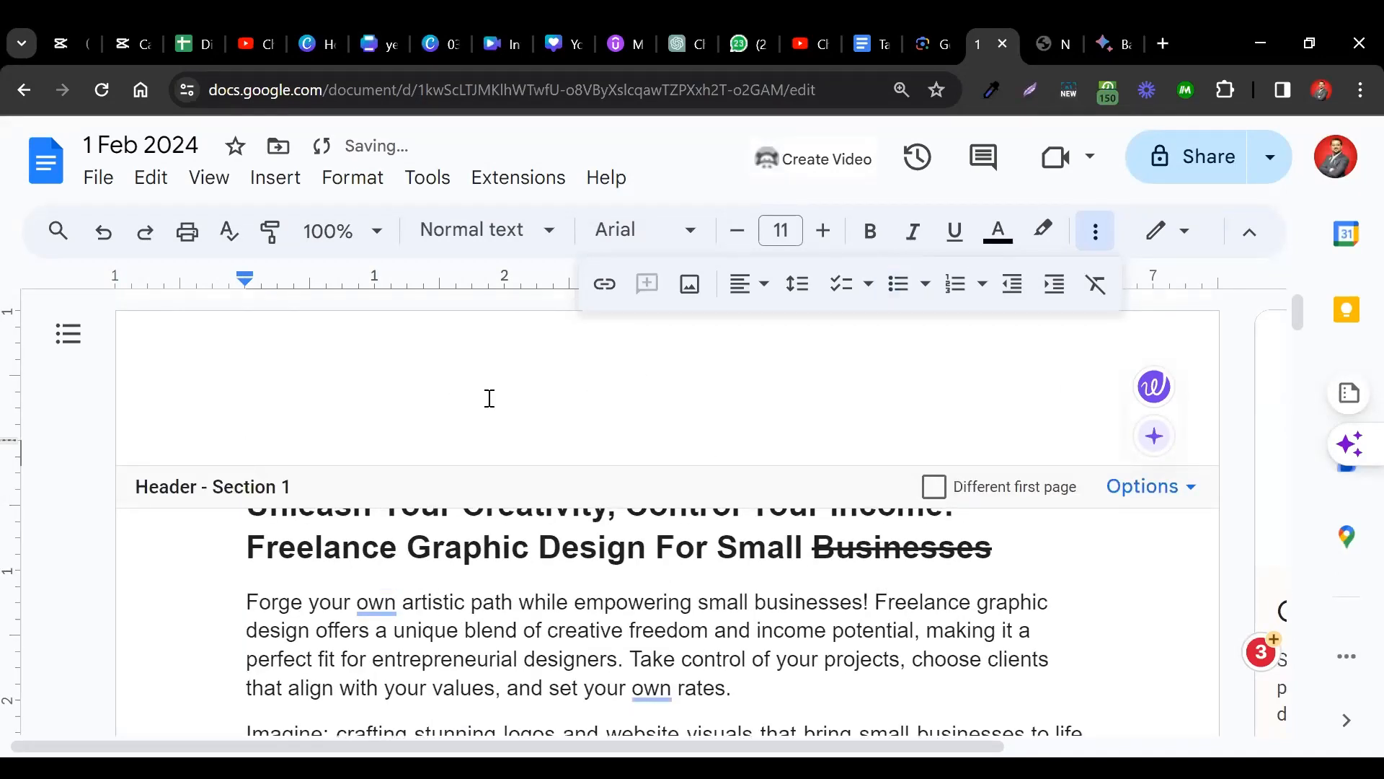
text(Sir Raheel Instut)
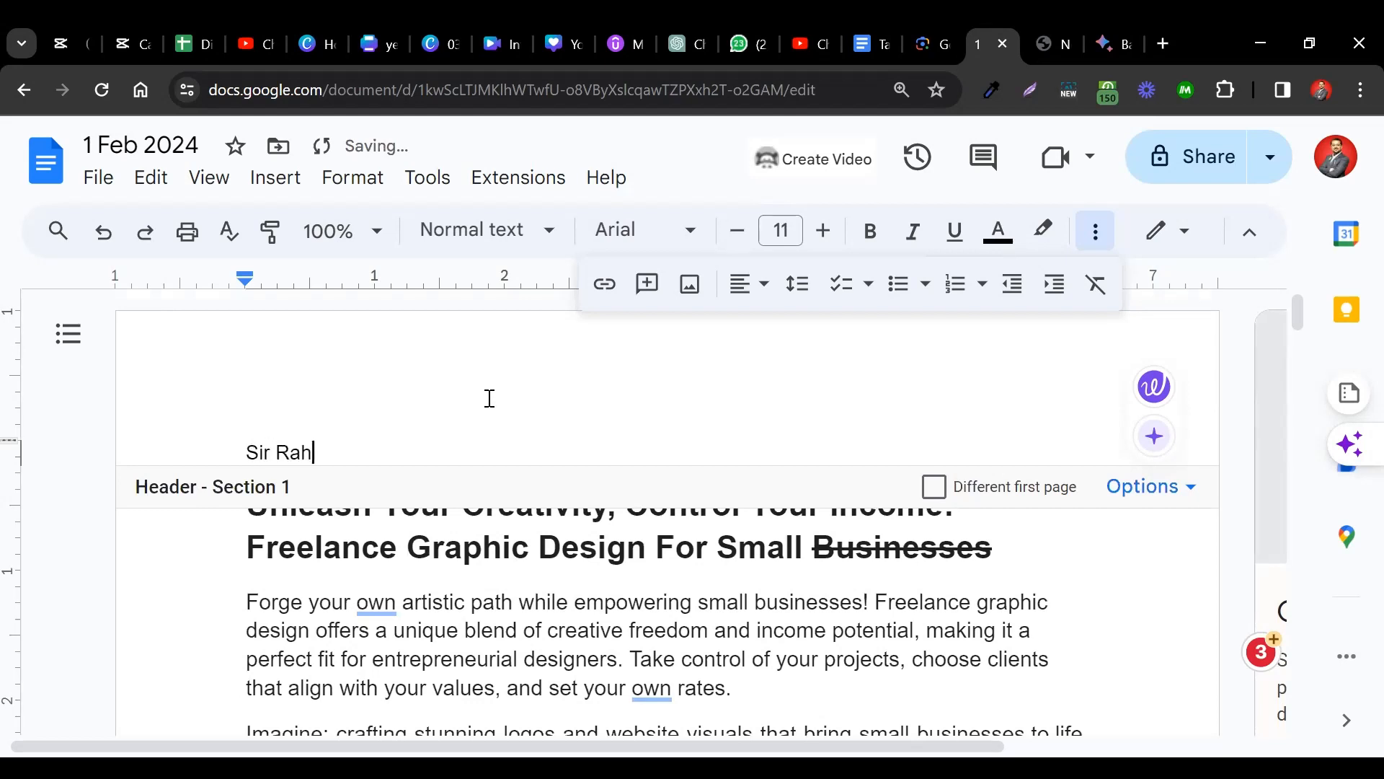
key(BackSpace)
key(BackSpace)
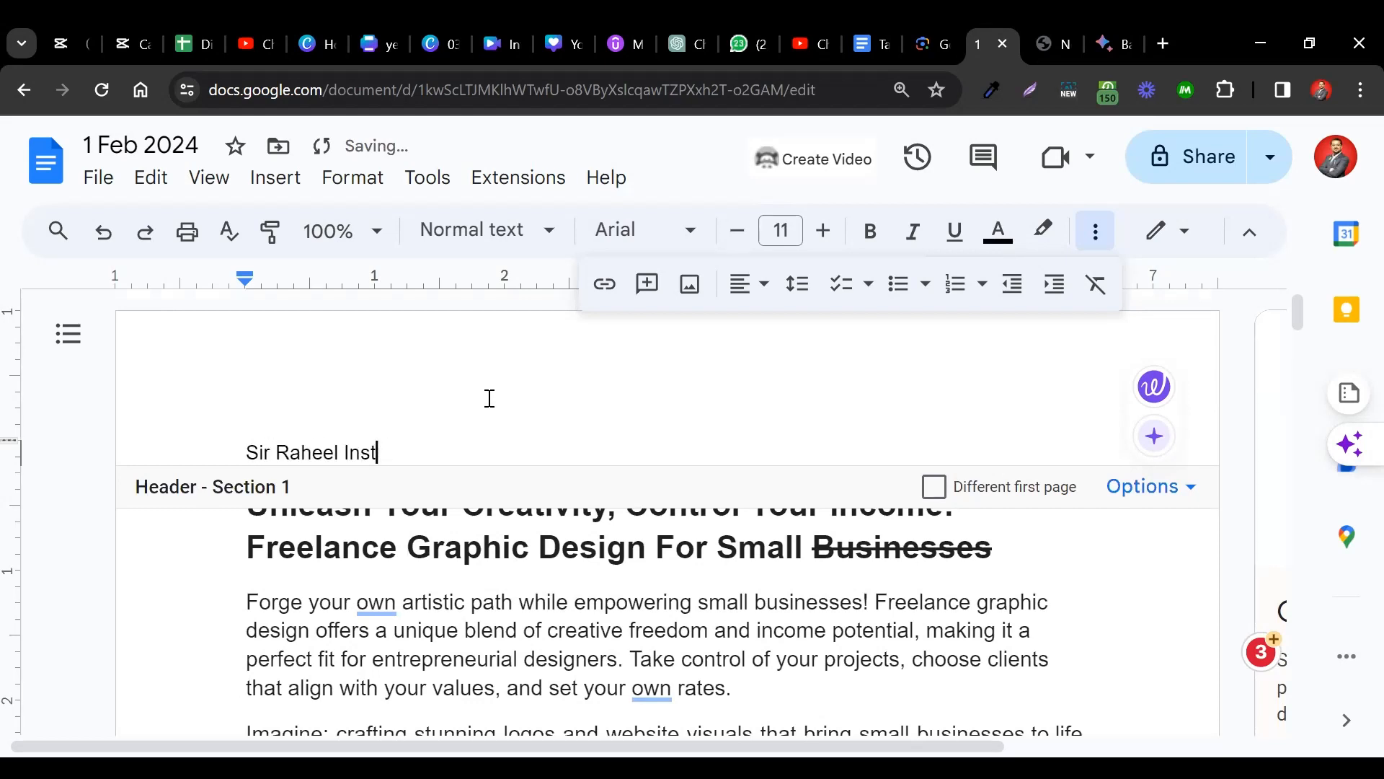
text(itute & Schoo)
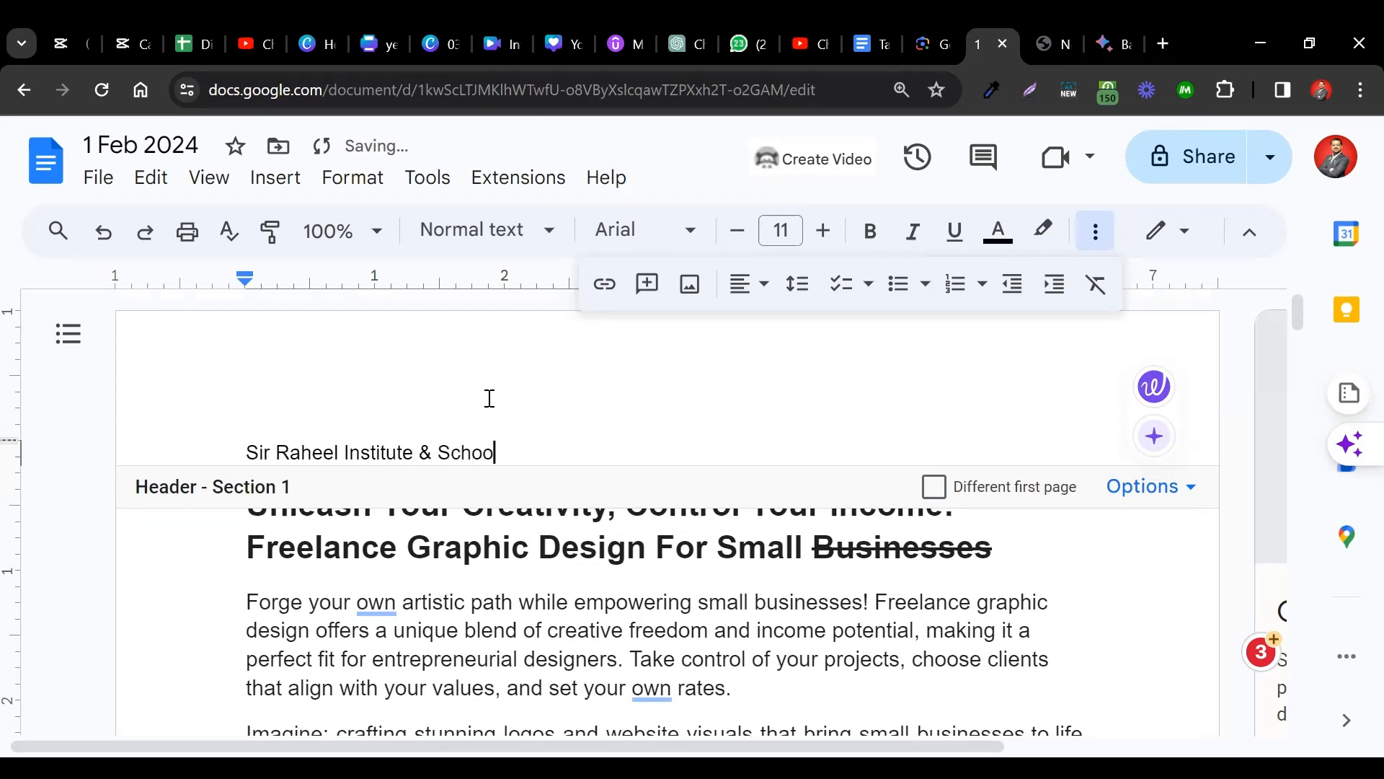
text(l System)
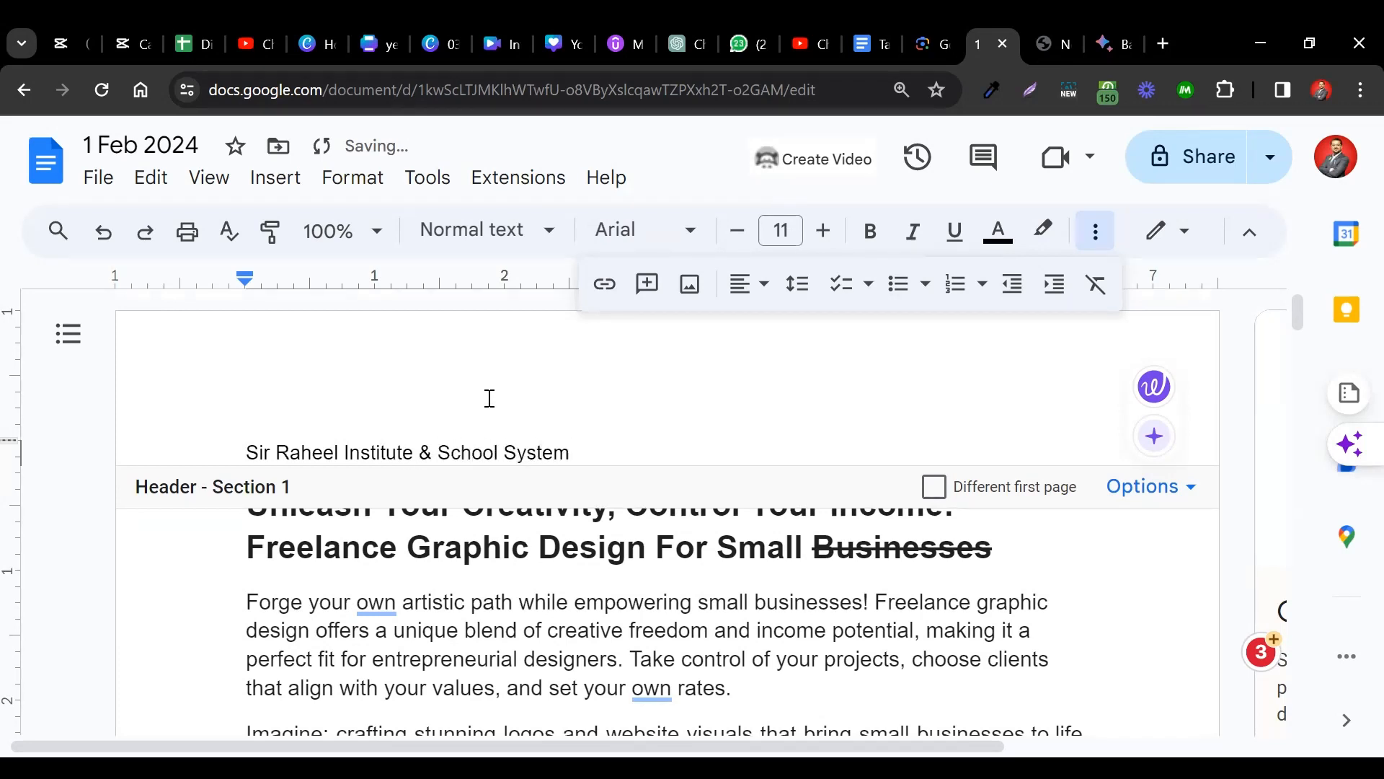
text(s)
Set the whole header line's font size to 20 pt.
key(ctrl+a)
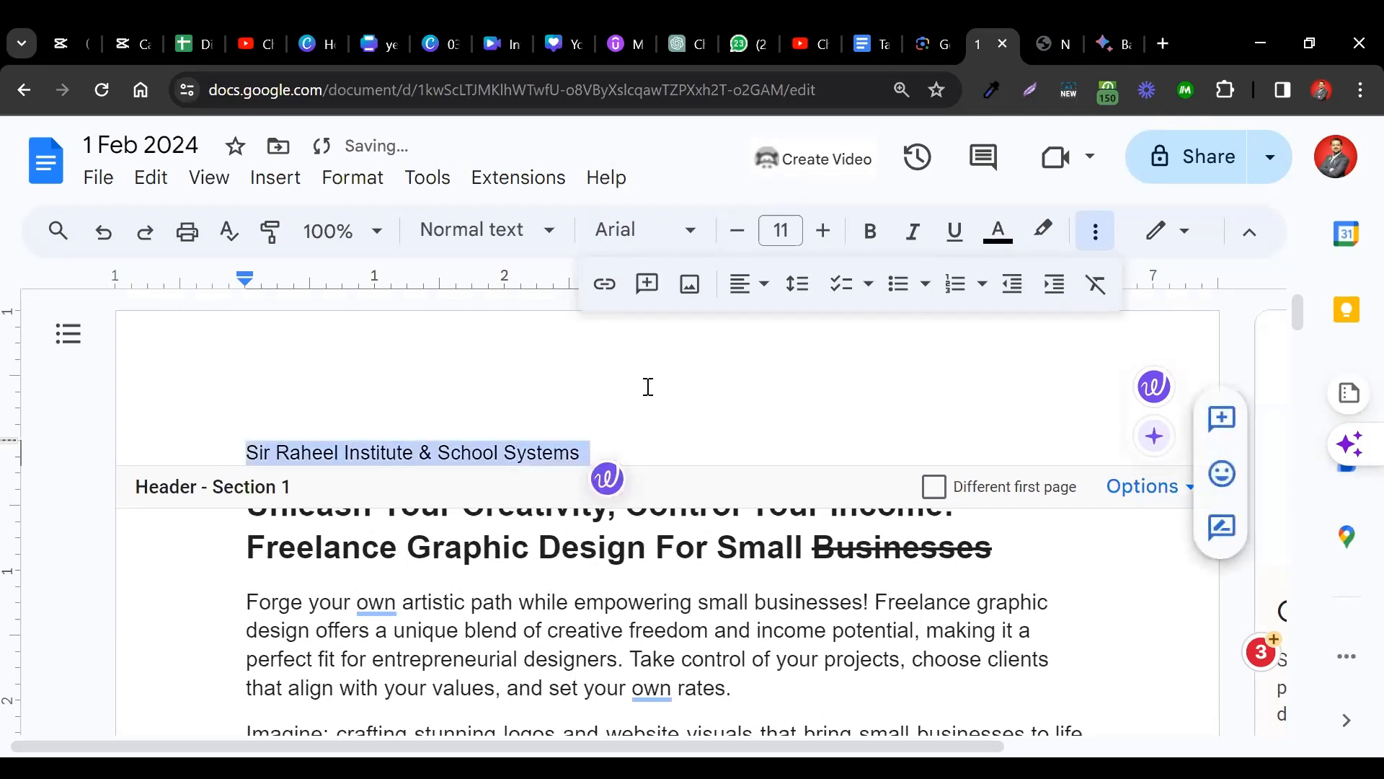
click(786, 230)
key(BackSpace)
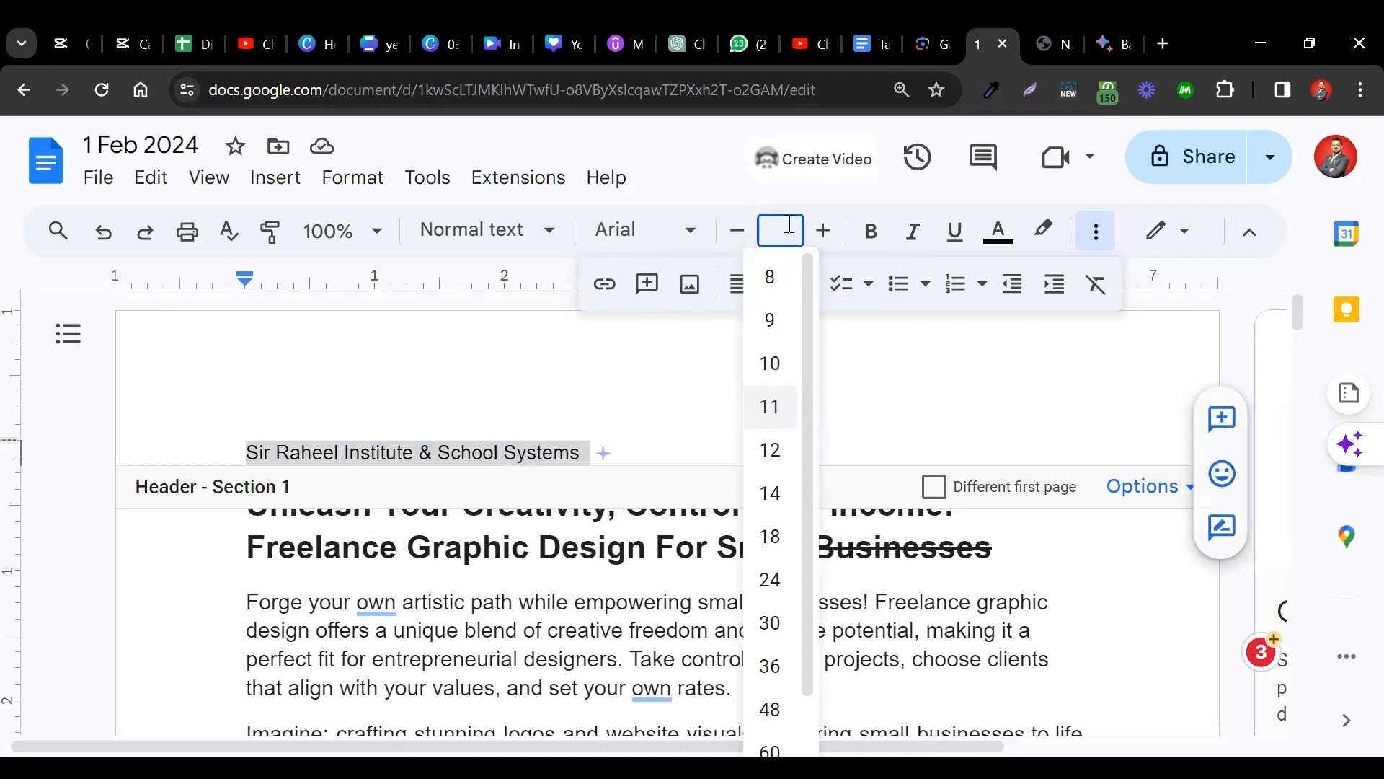
key(Return)
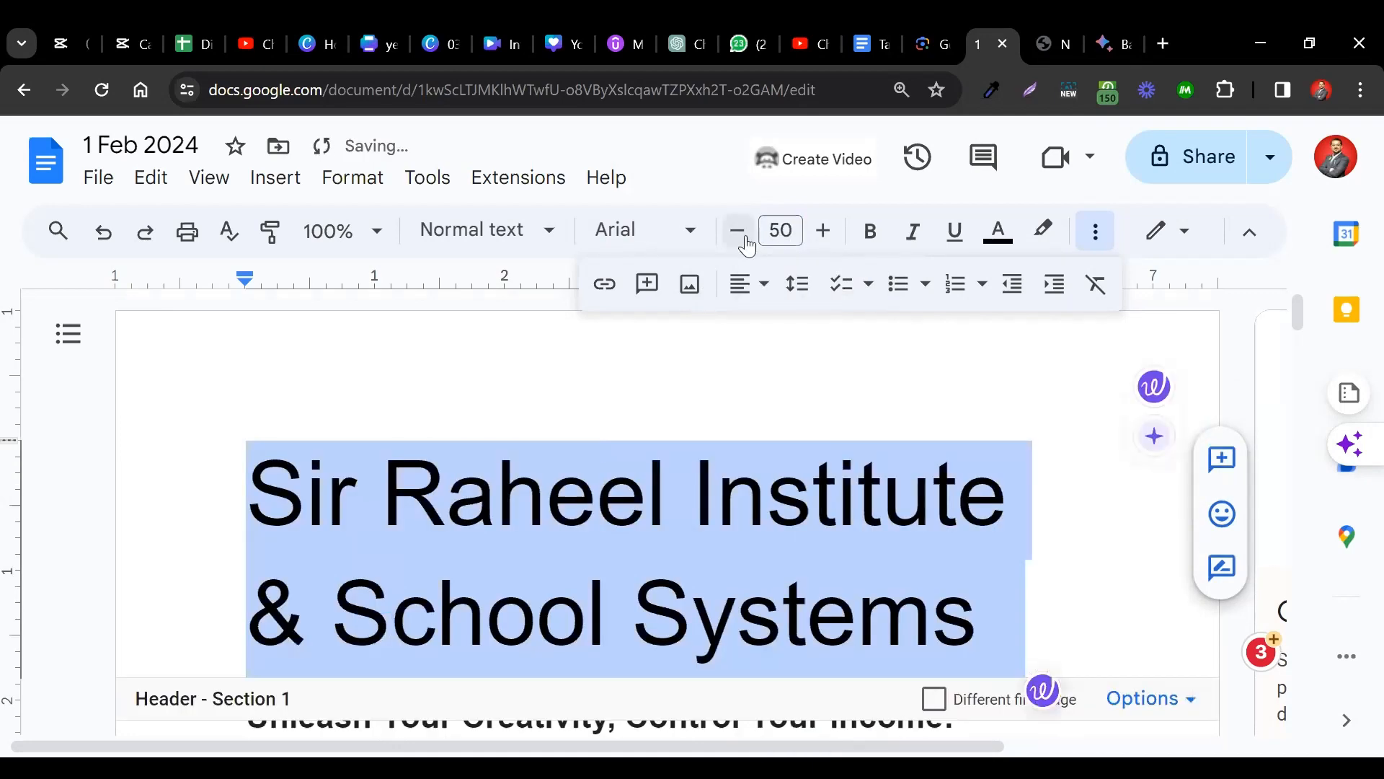
click(743, 238)
click(738, 232)
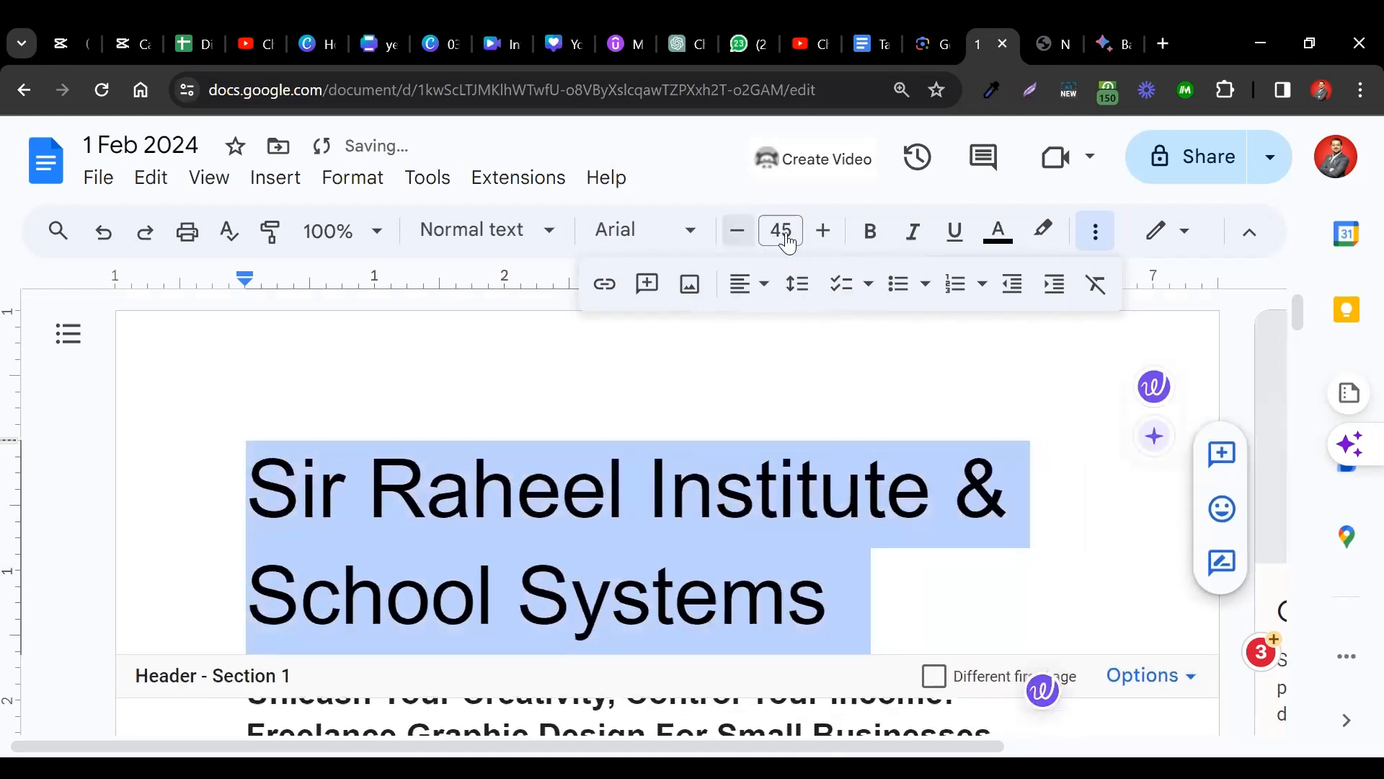
click(783, 232)
text(30)
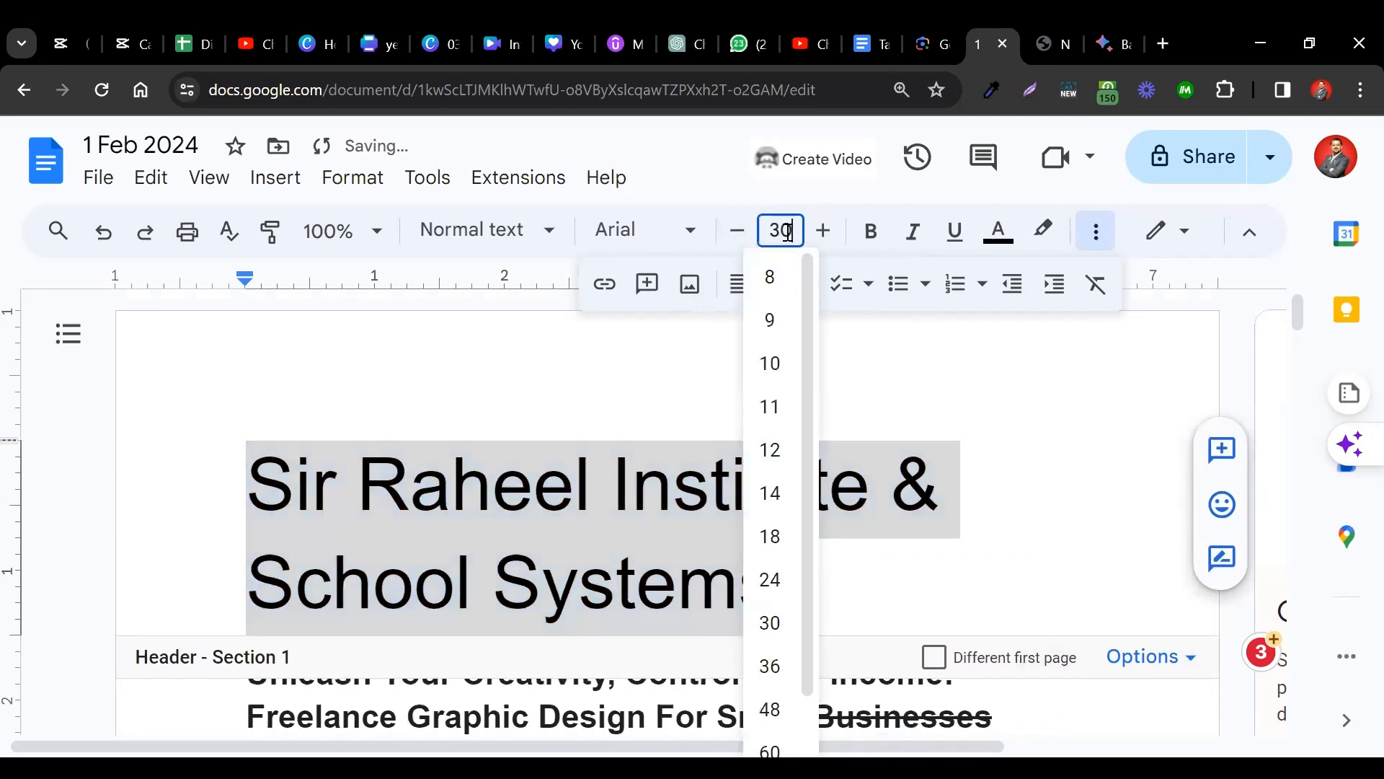
key(BackSpace)
key(BackSpace)
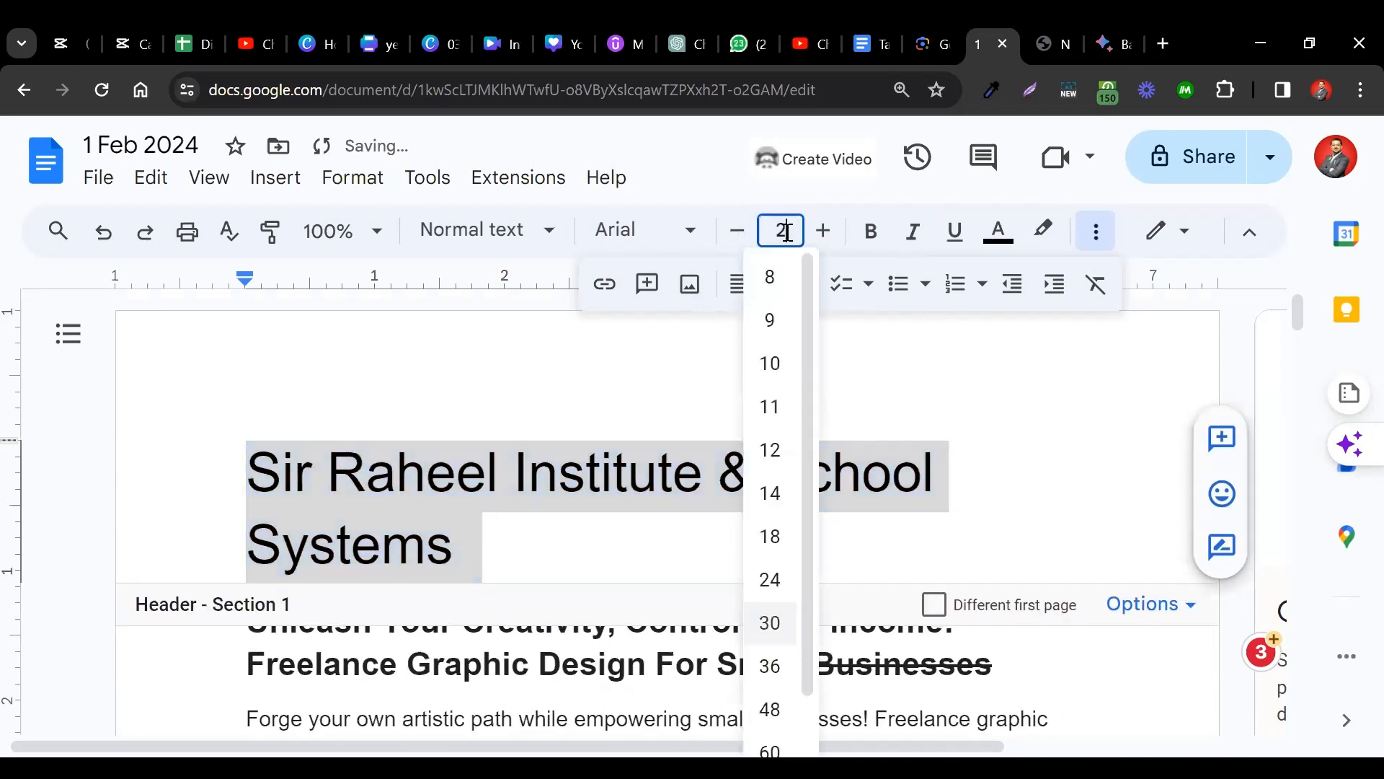
text(20)
key(Return)
Make the header text bold and centre it on the page.
click(871, 241)
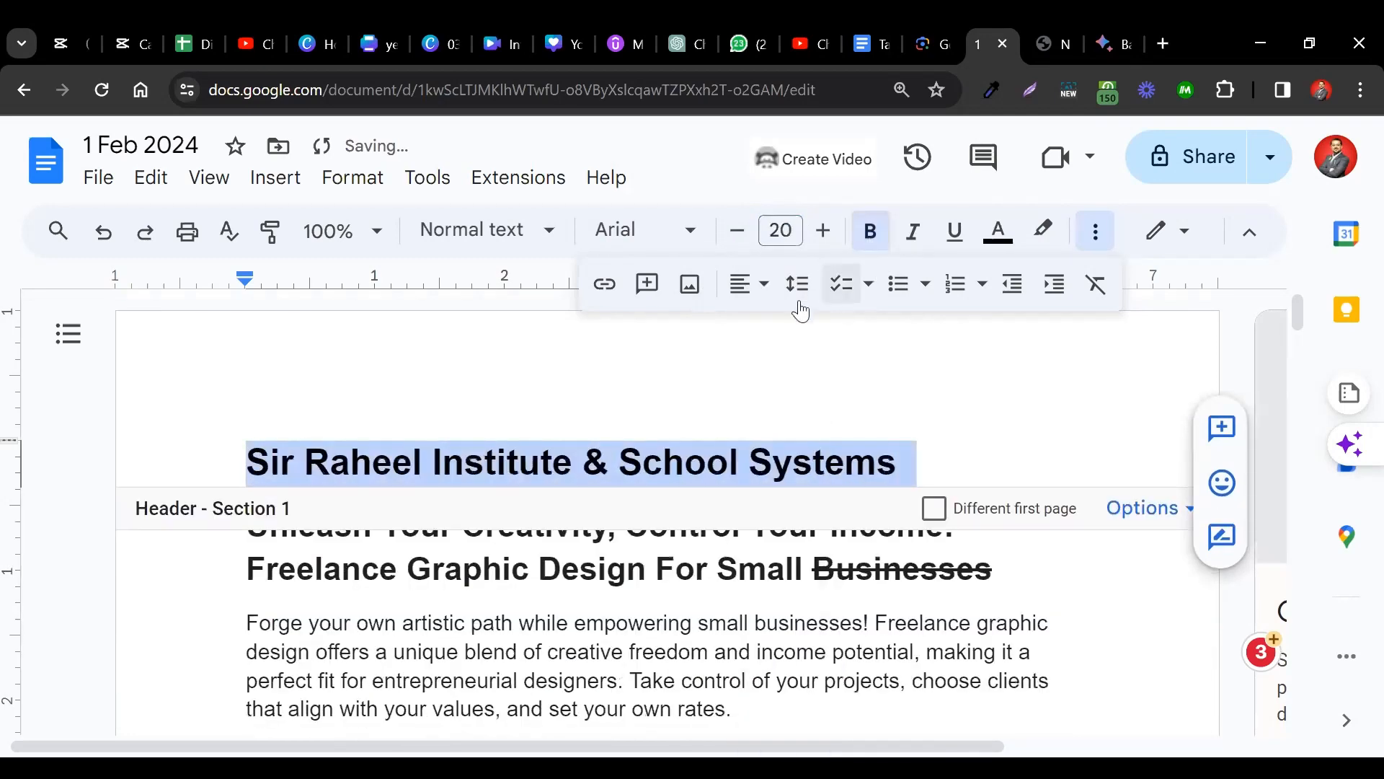
click(750, 284)
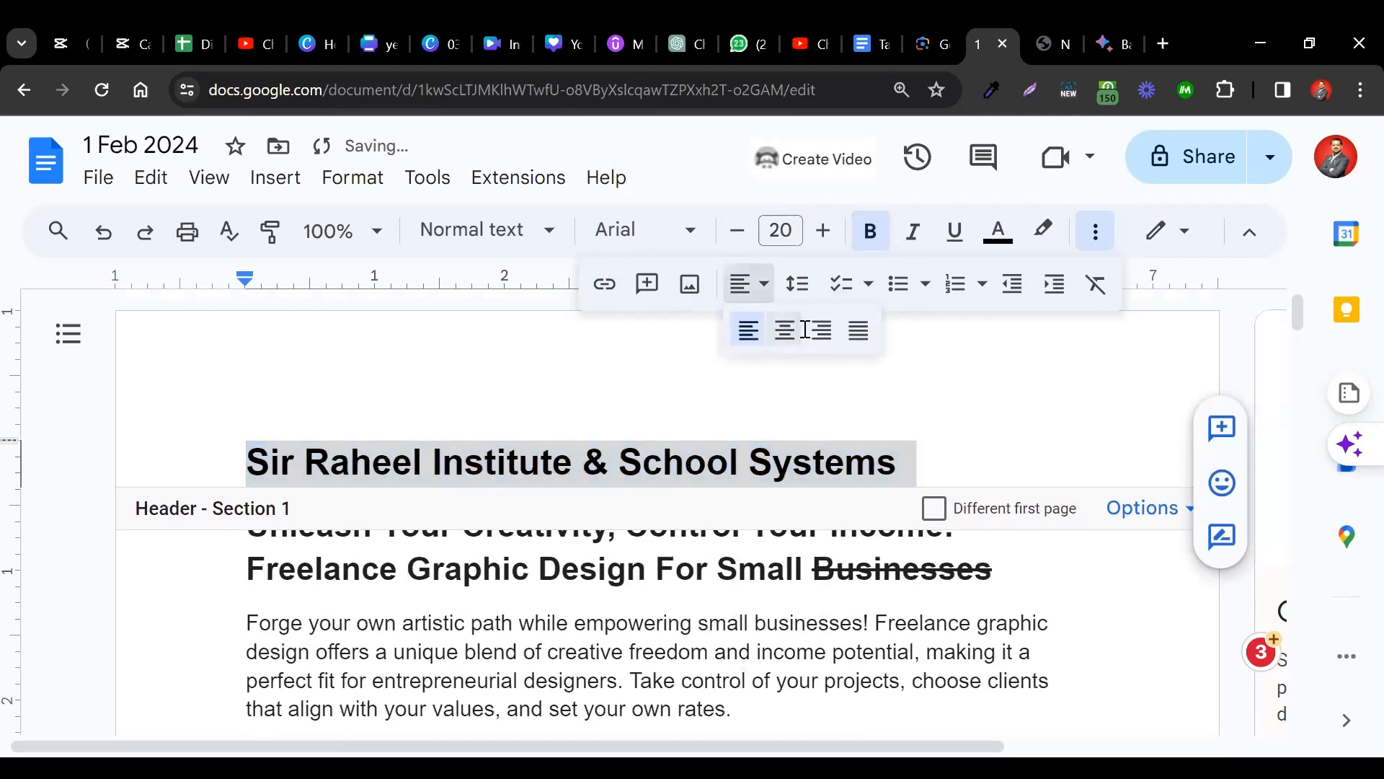
click(794, 330)
click(870, 411)
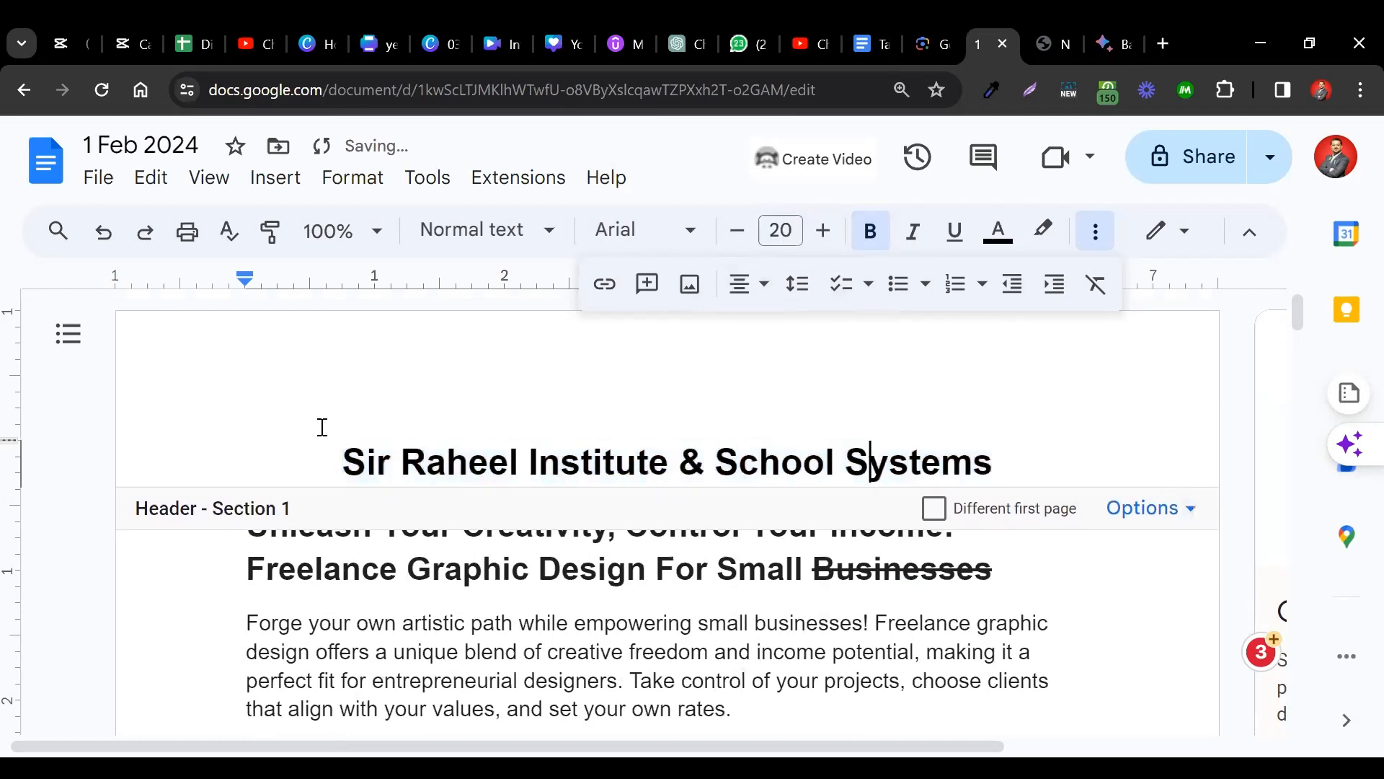
Leave the header, then reselect its title line and place the cursor after it.
click(222, 640)
scroll(220, 640, down, 1)
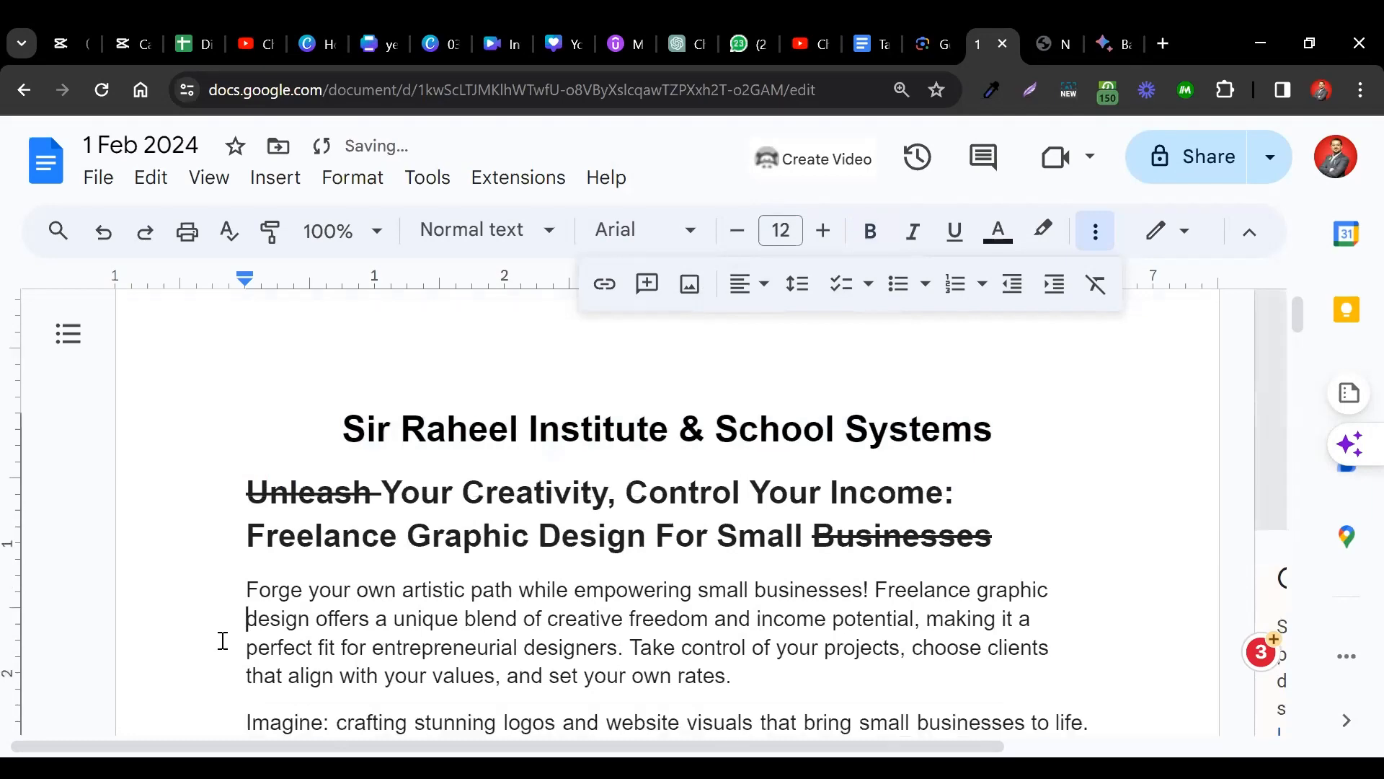
triple_click(840, 416)
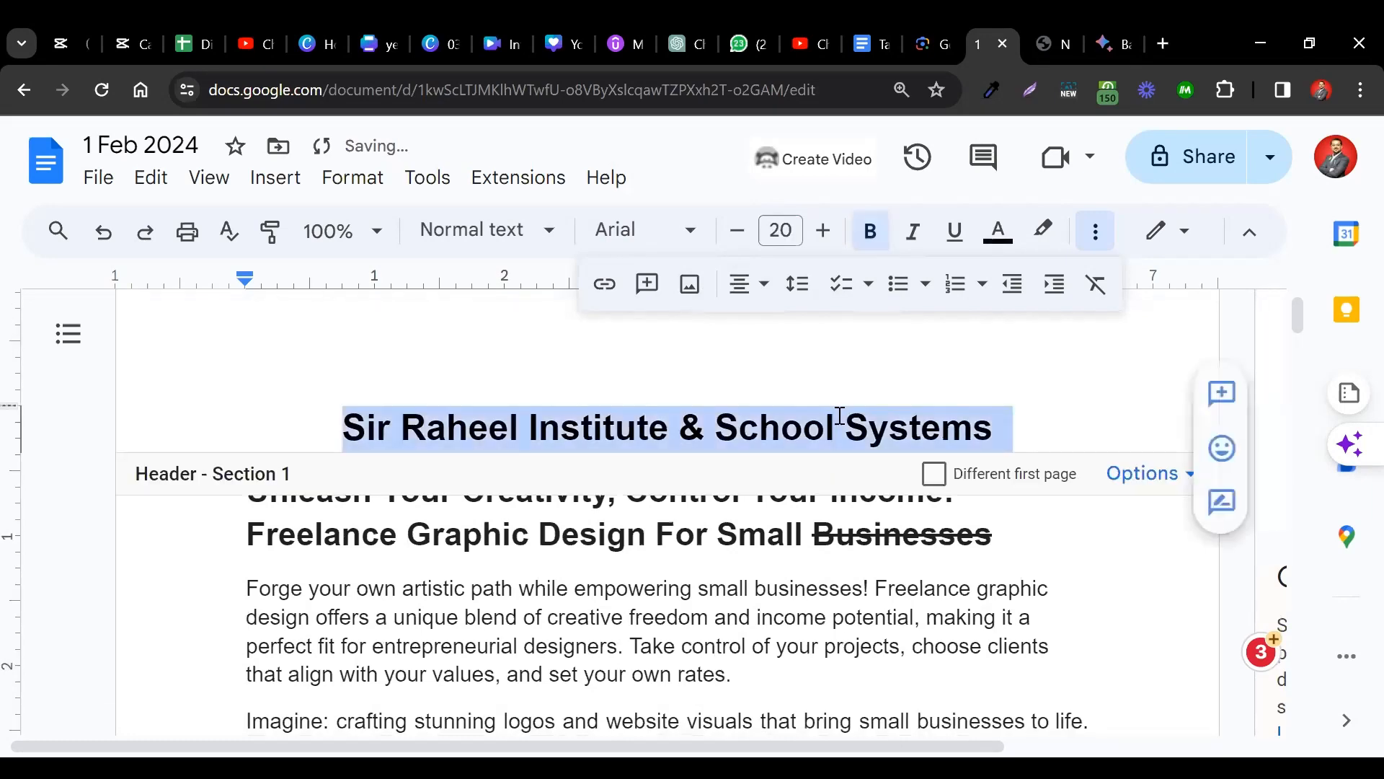
click(1071, 407)
scroll(1075, 624, down, 2)
scroll(1075, 624, down, 15)
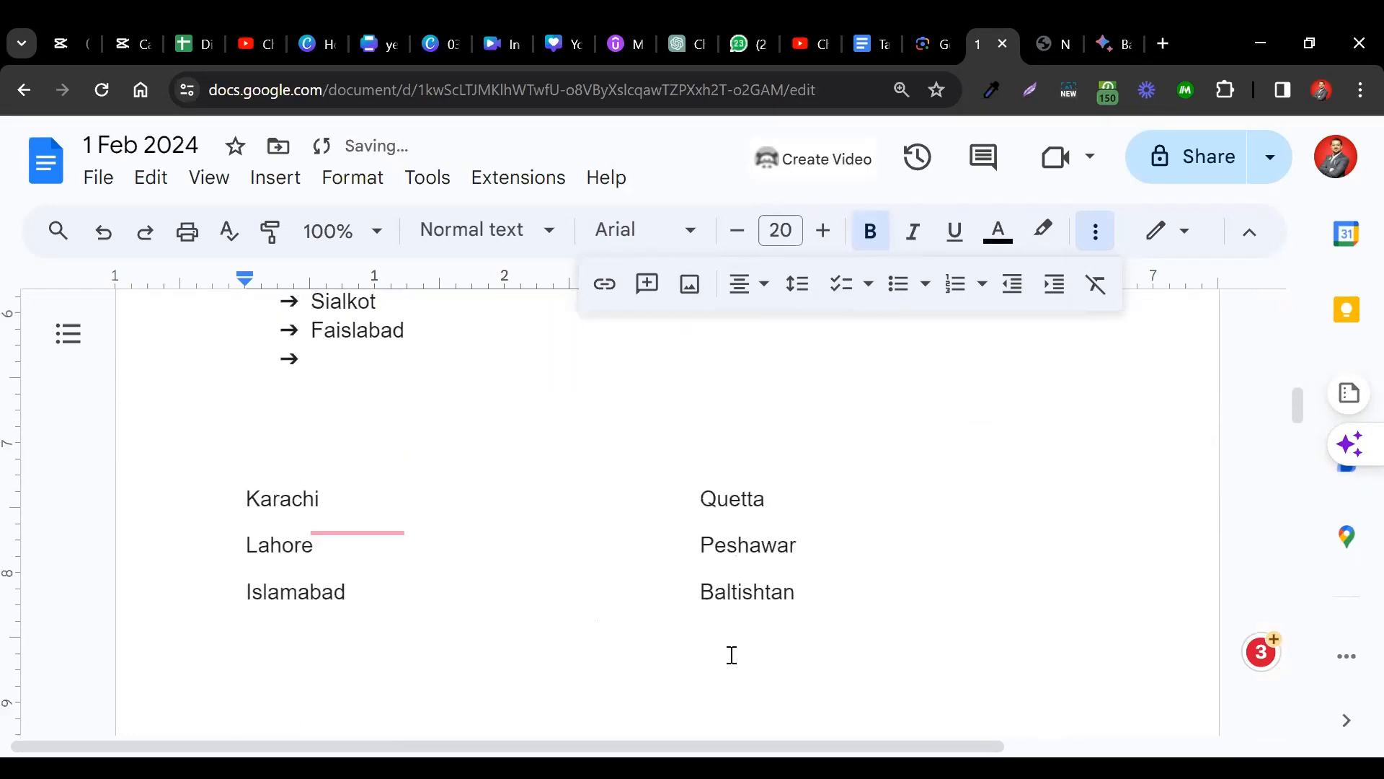
scroll(731, 683, down, 3)
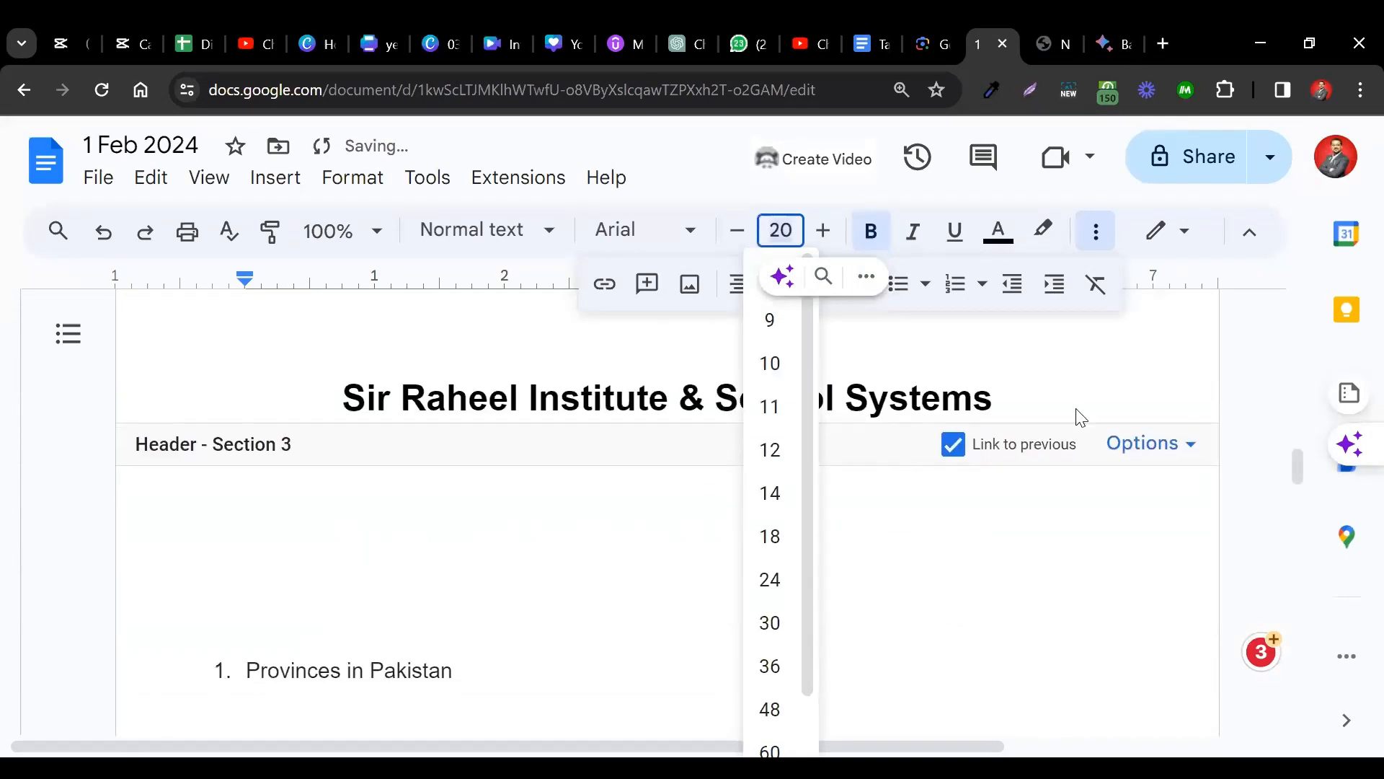
Return to the body, check the header on every page, and click after 'Income:' in the heading.
click(1043, 548)
scroll(1041, 547, down, 8)
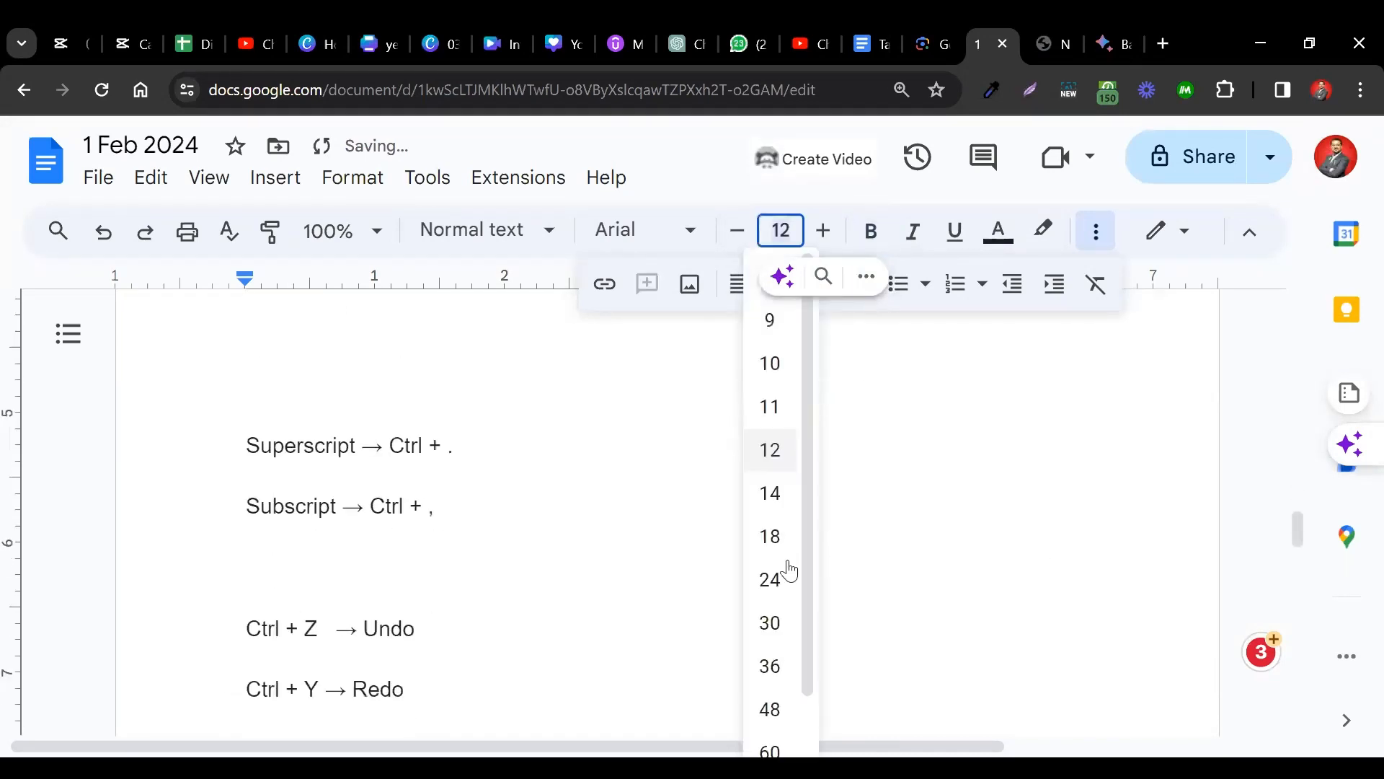
scroll(807, 651, down, 1)
scroll(482, 652, down, 8)
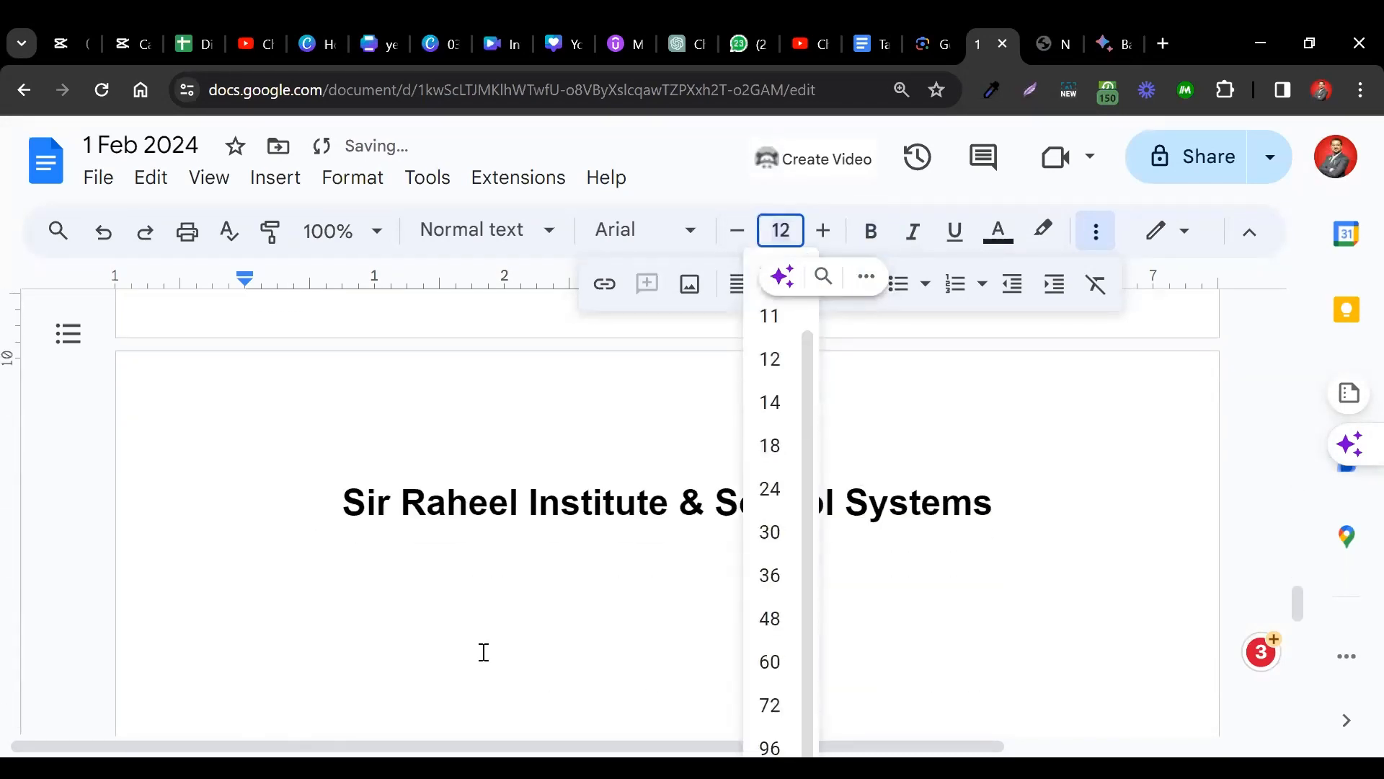
scroll(484, 651, down, 5)
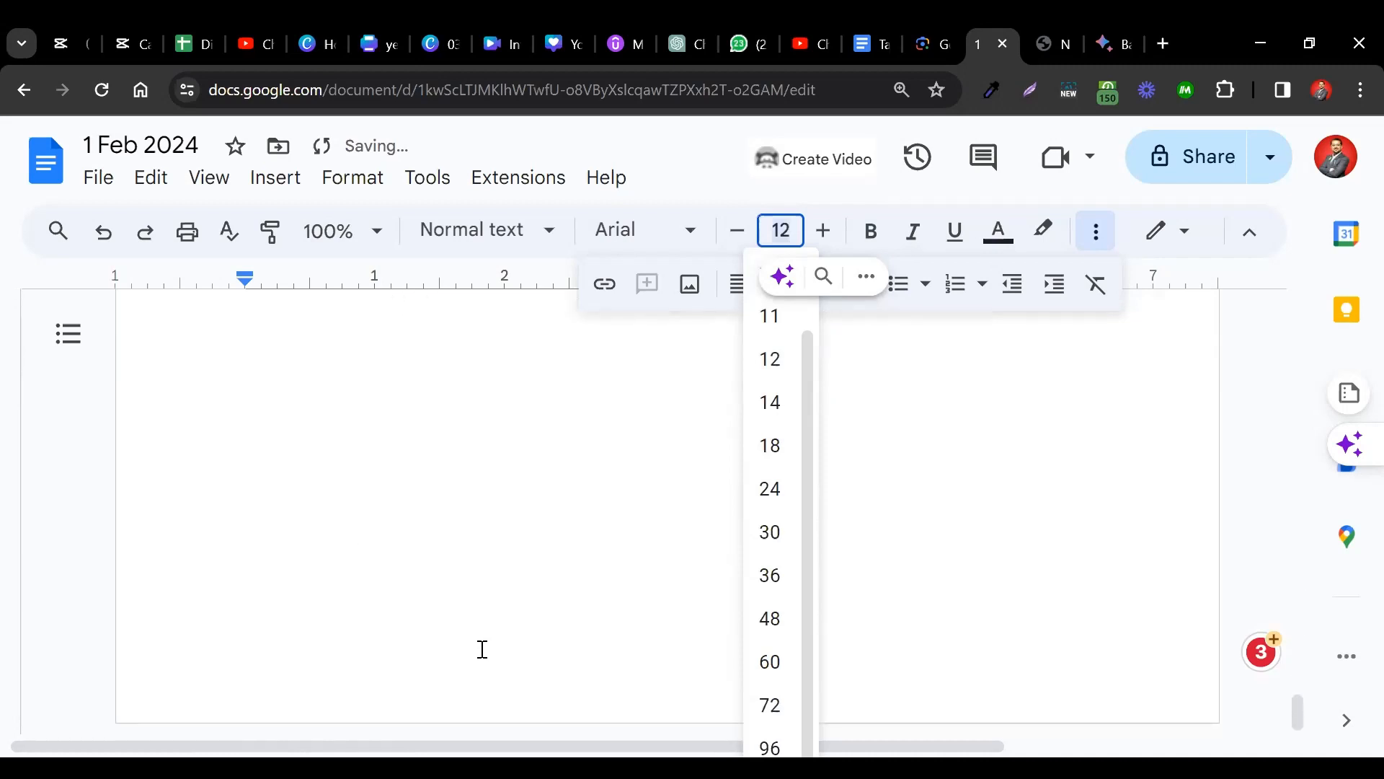
scroll(482, 649, up, 5)
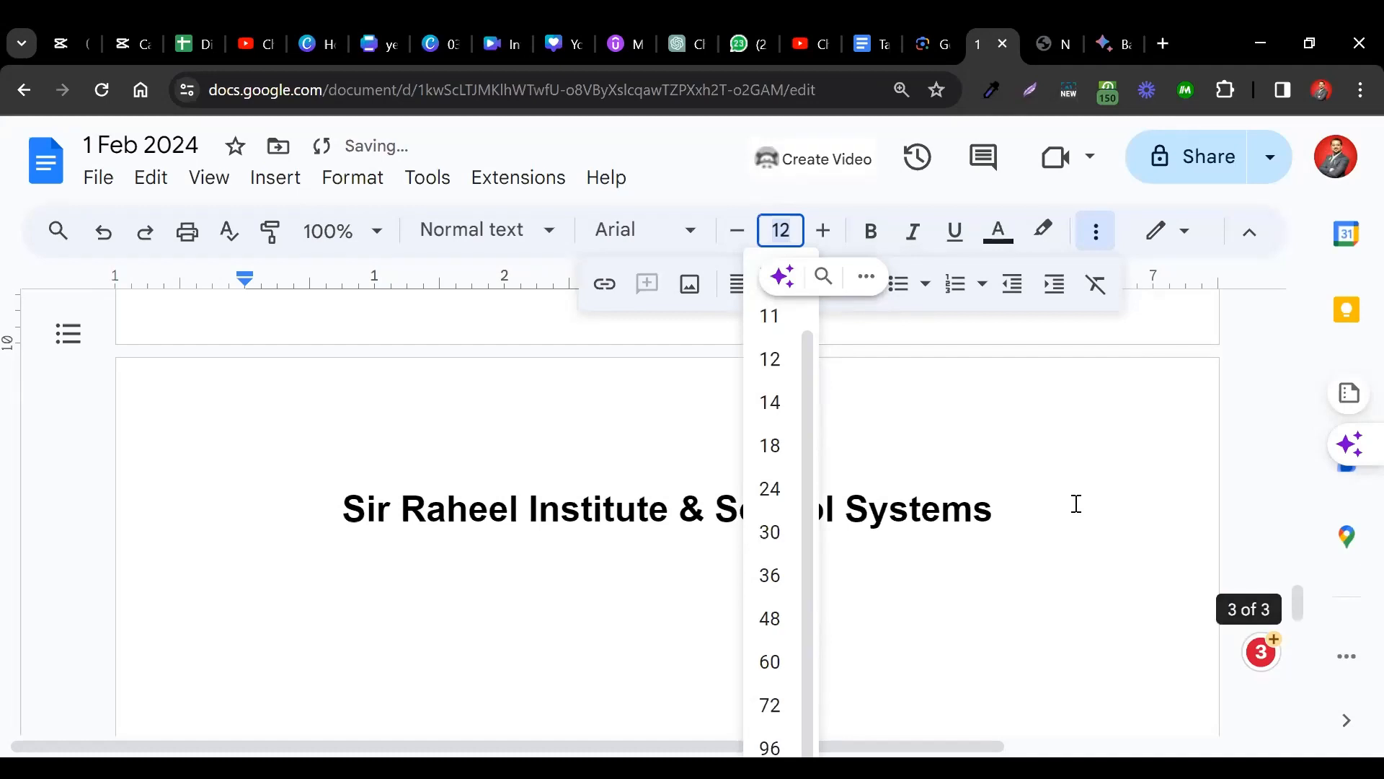
scroll(1076, 503, up, 20)
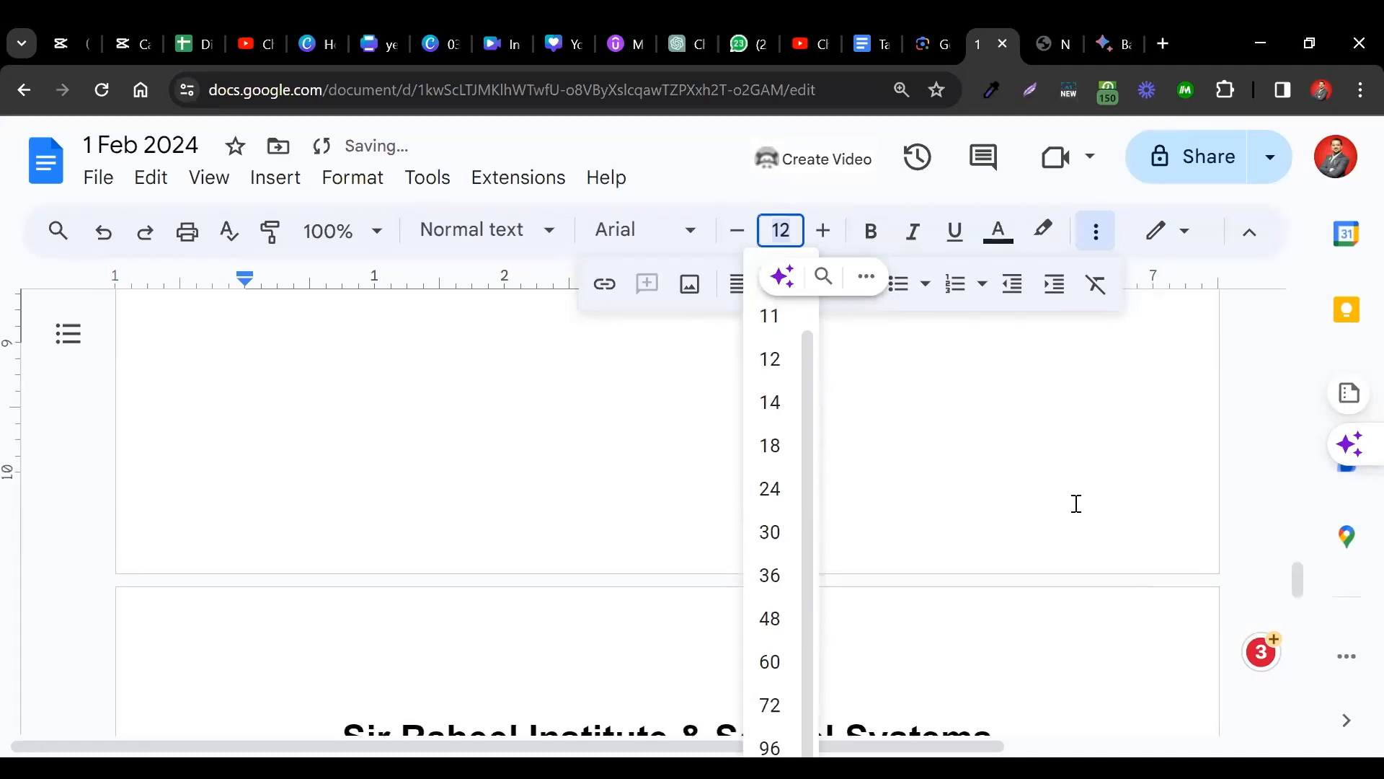
scroll(1076, 503, up, 2)
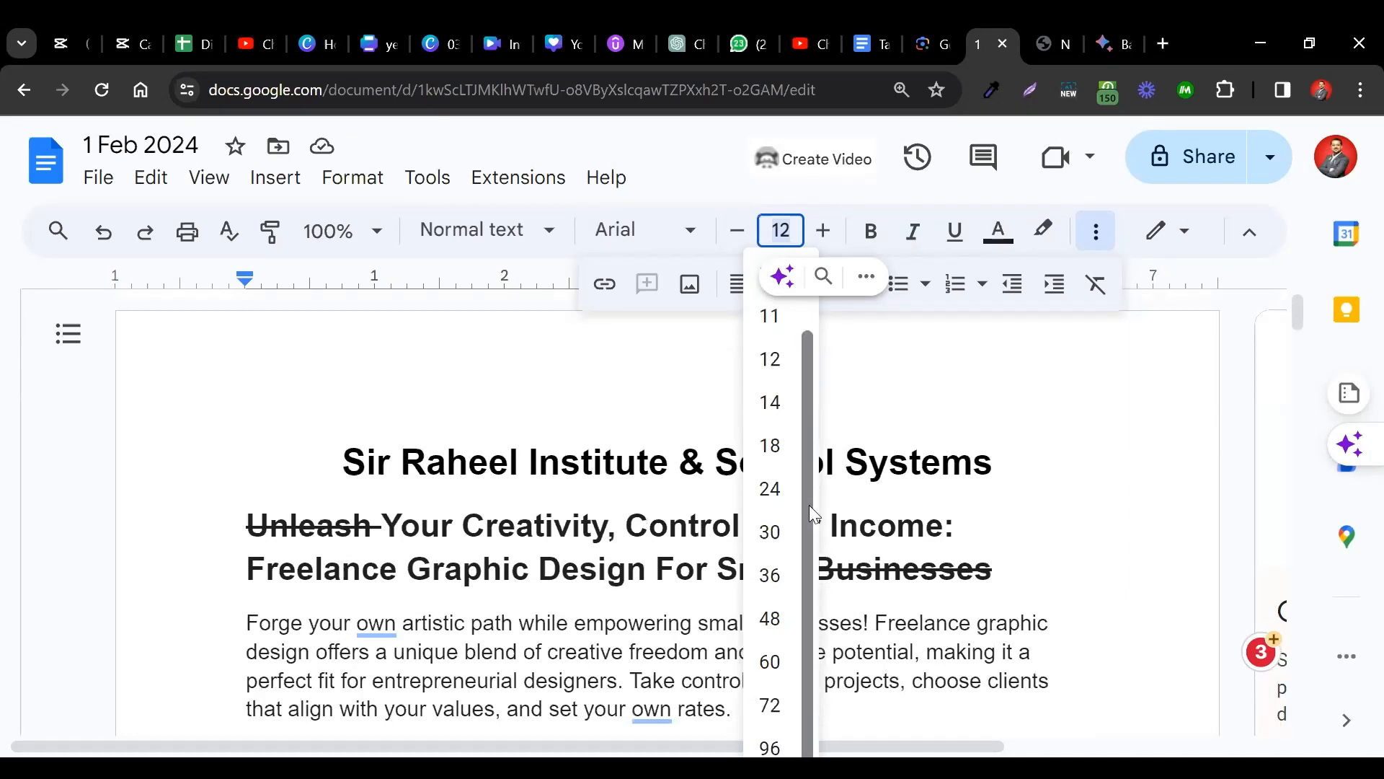
click(1024, 442)
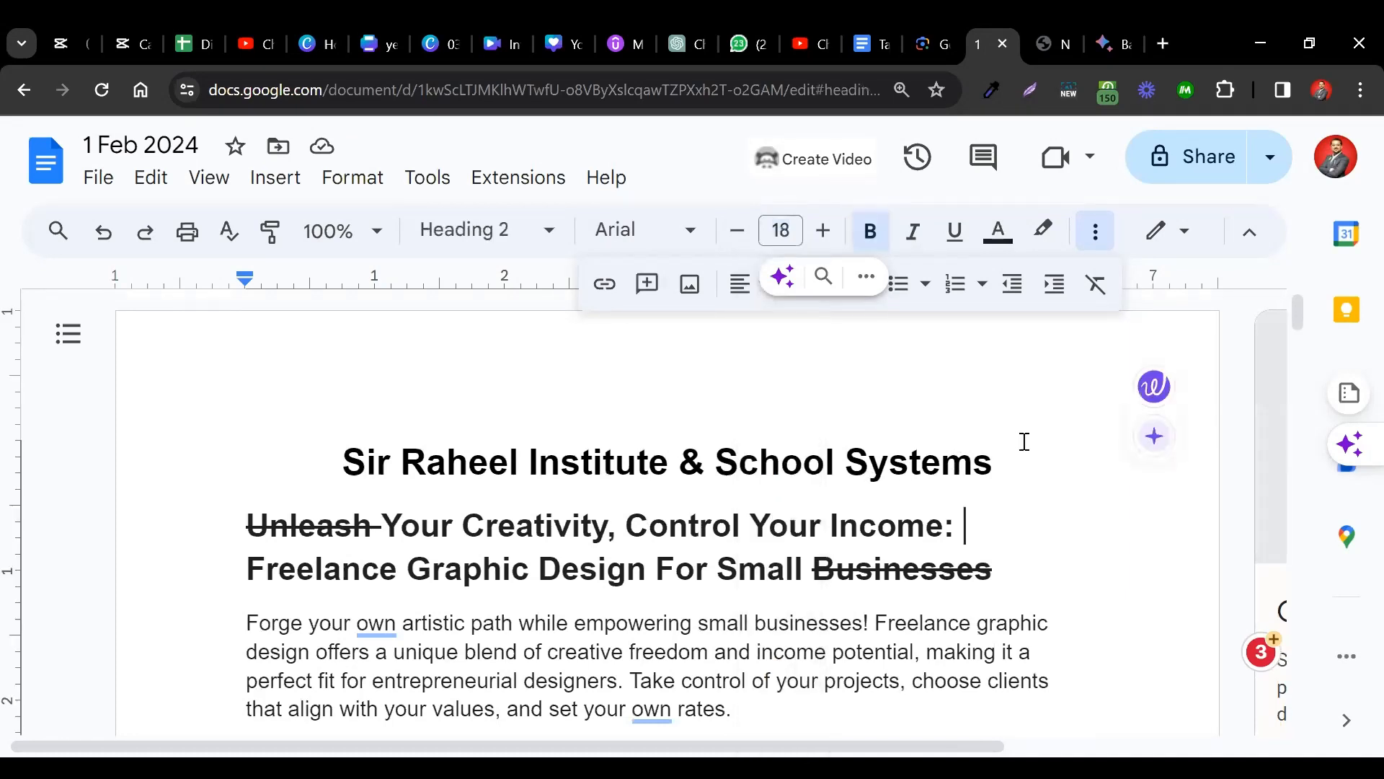
double_click(993, 388)
key(Return)
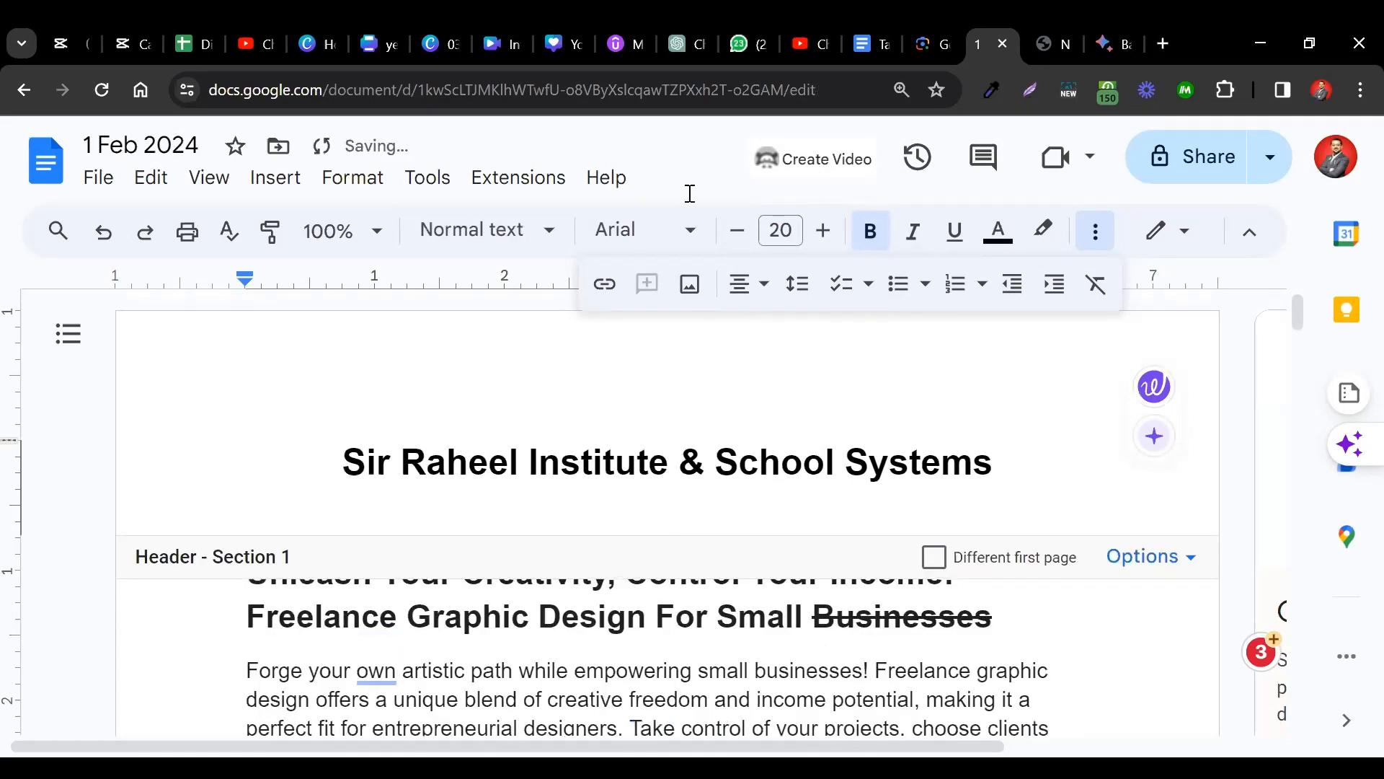
click(351, 176)
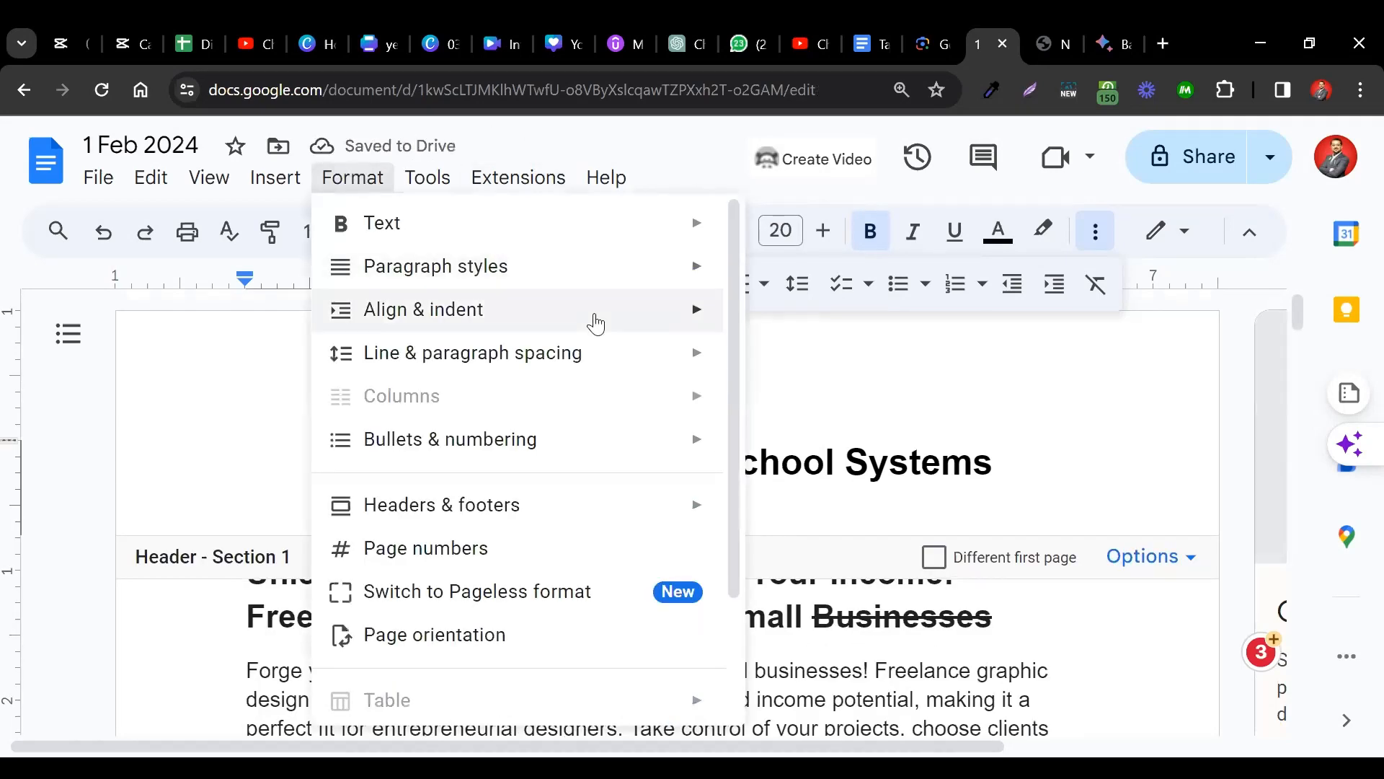
mouse_move(595, 324)
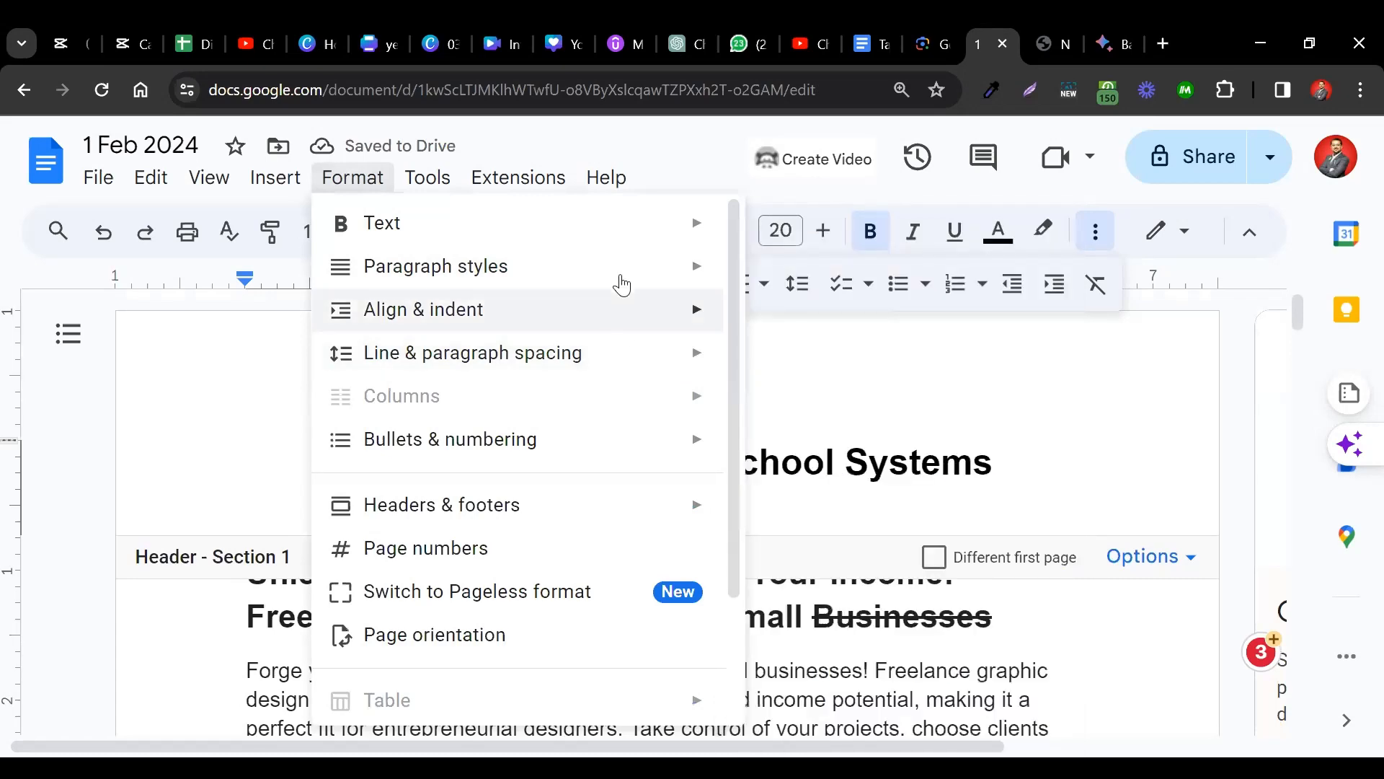
mouse_move(624, 281)
click(814, 267)
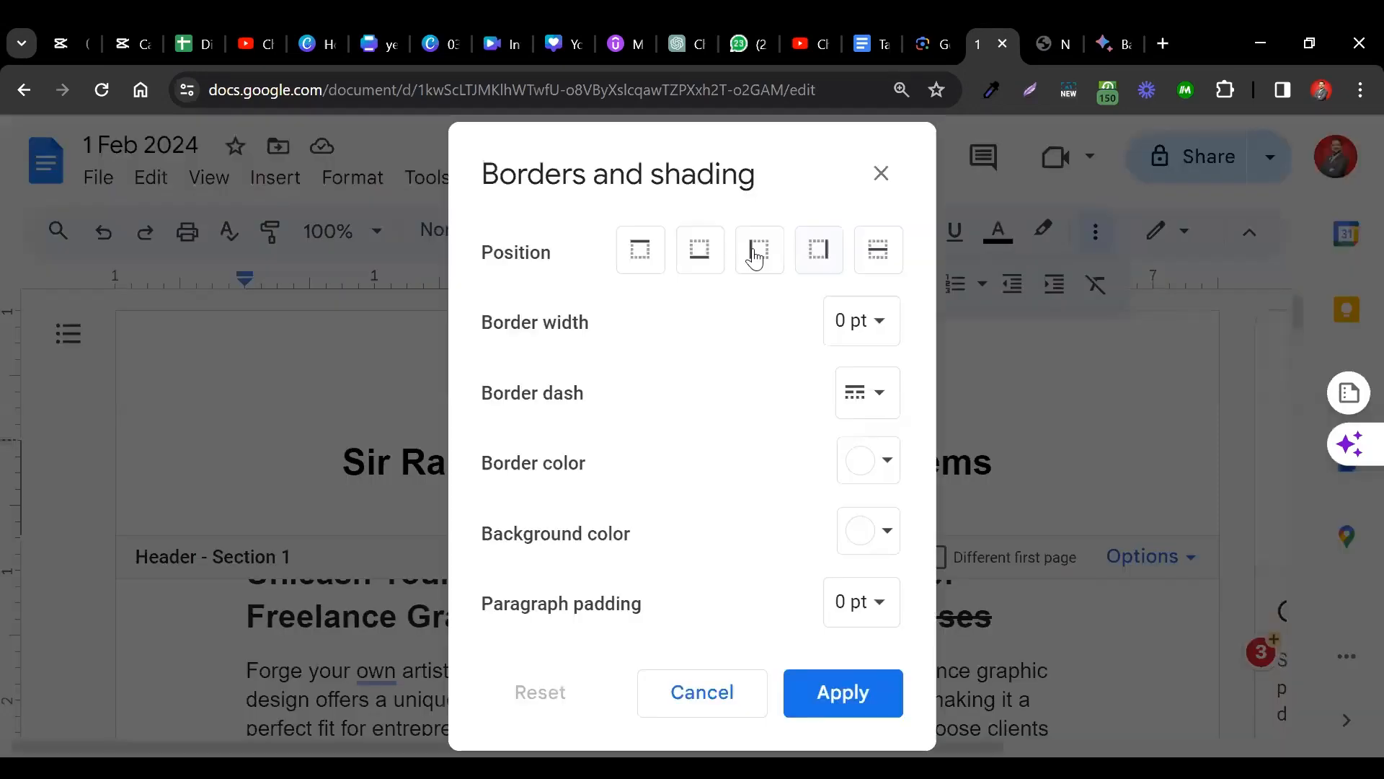
click(699, 258)
click(849, 693)
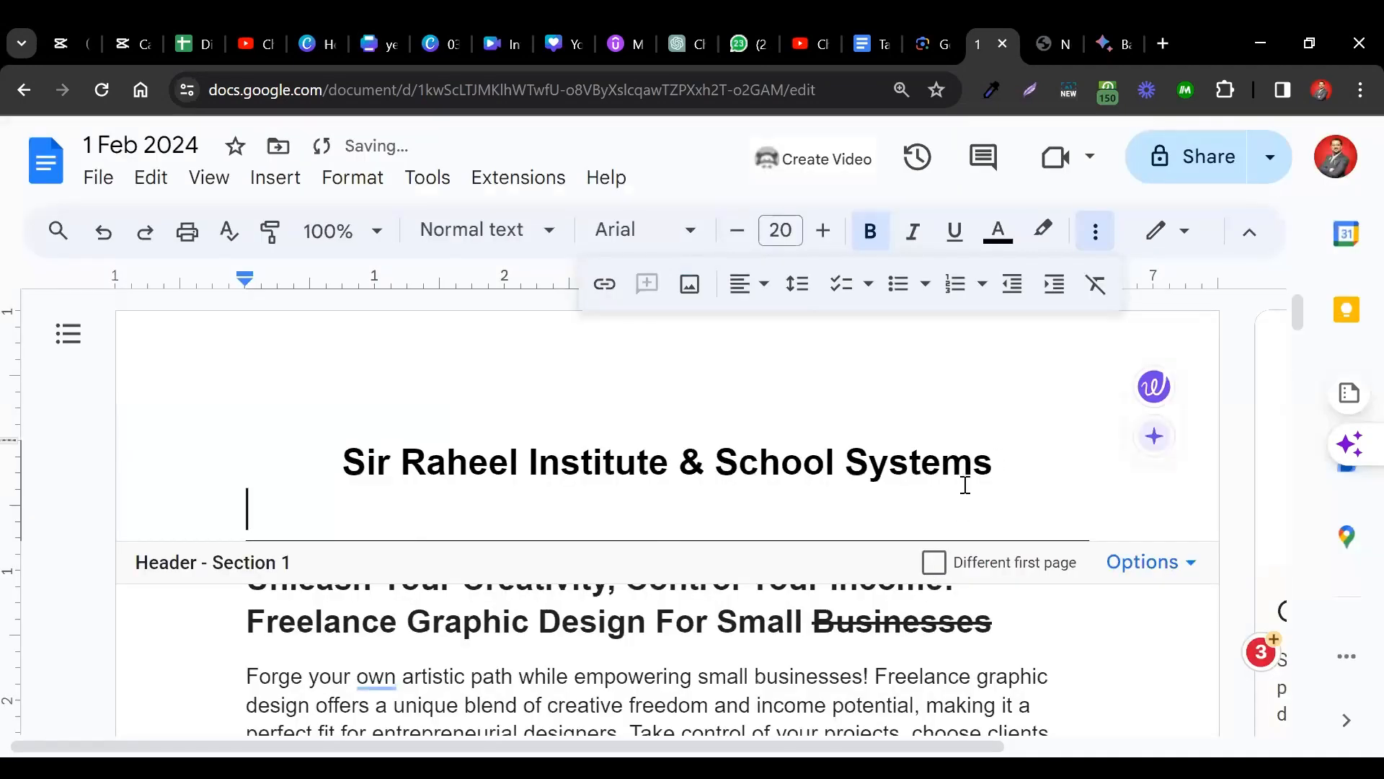
key(ctrl+z)
key(ctrl+z)
key(ctrl+z)
key(ctrl+z)
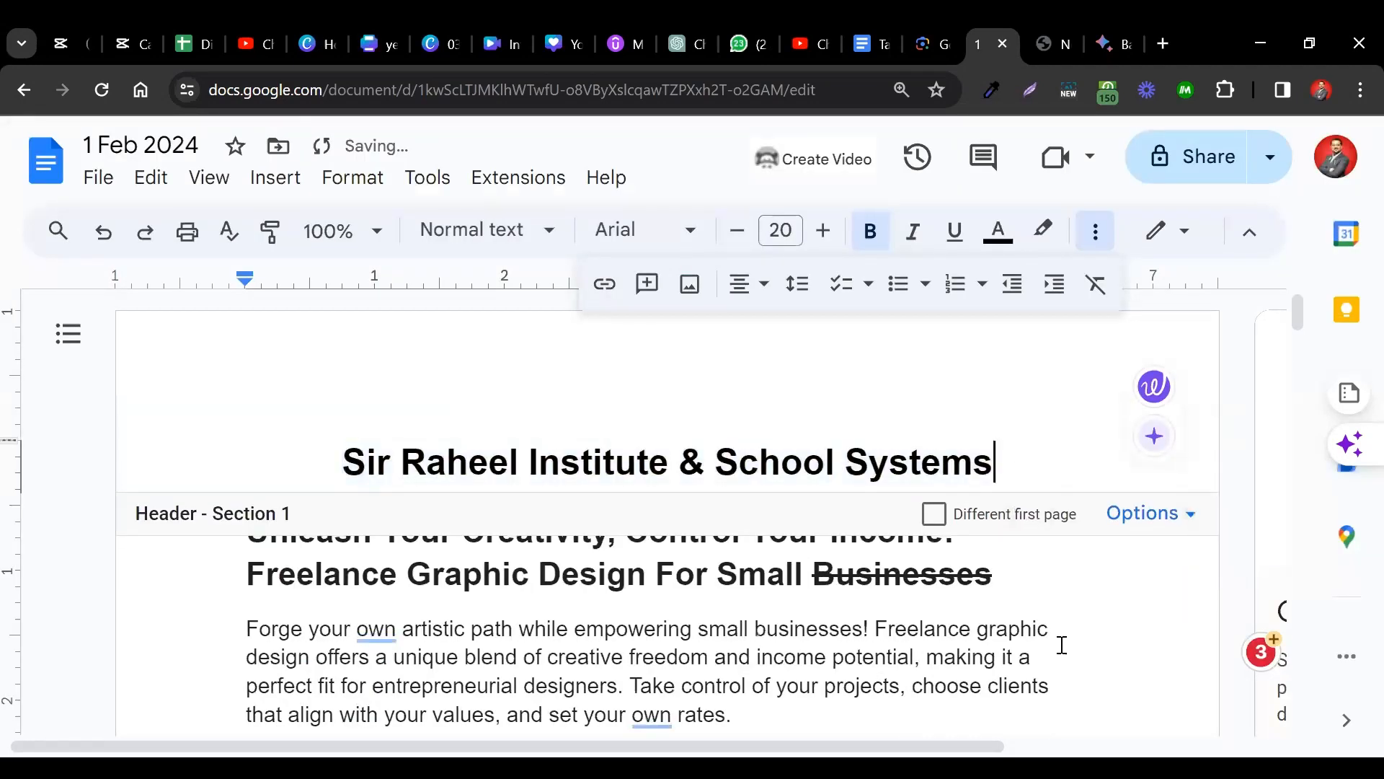
click(1063, 677)
scroll(1065, 677, down, 10)
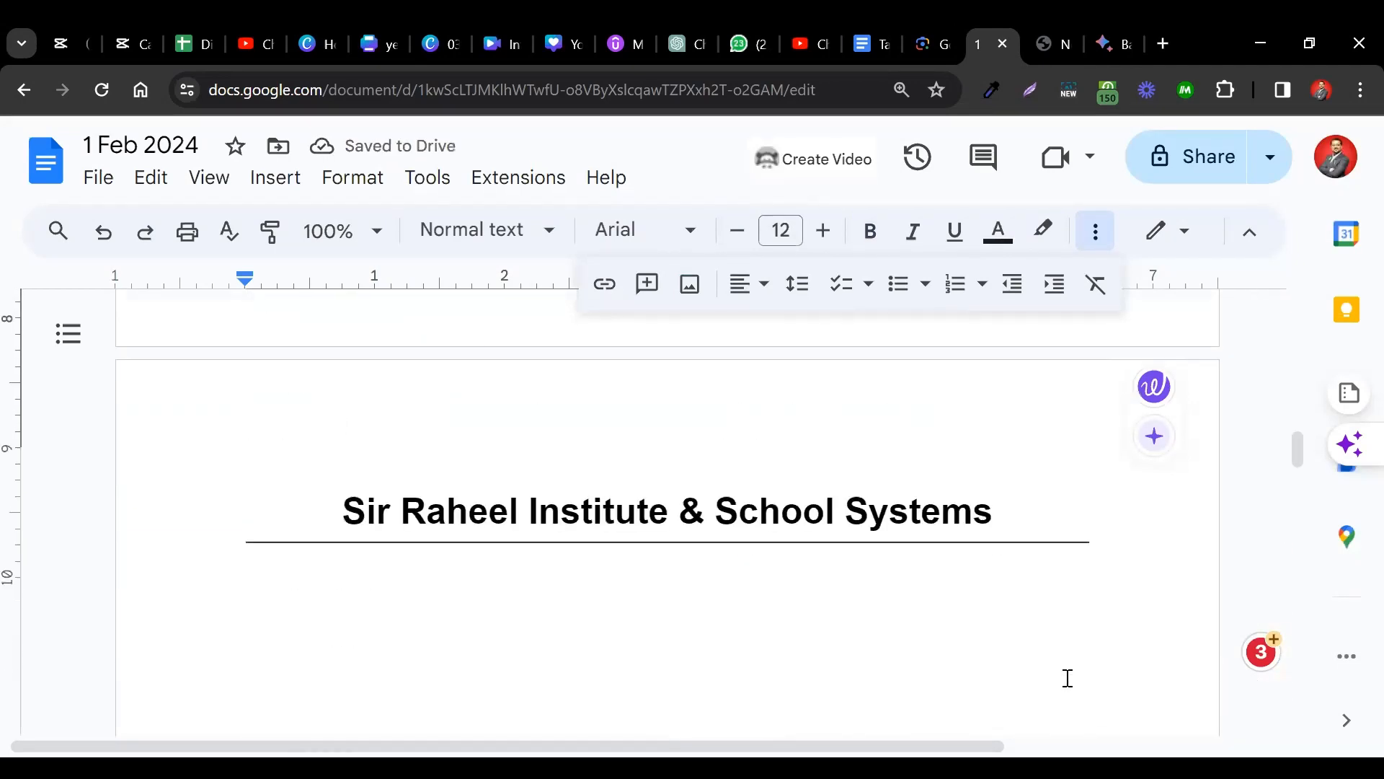
scroll(1067, 677, down, 15)
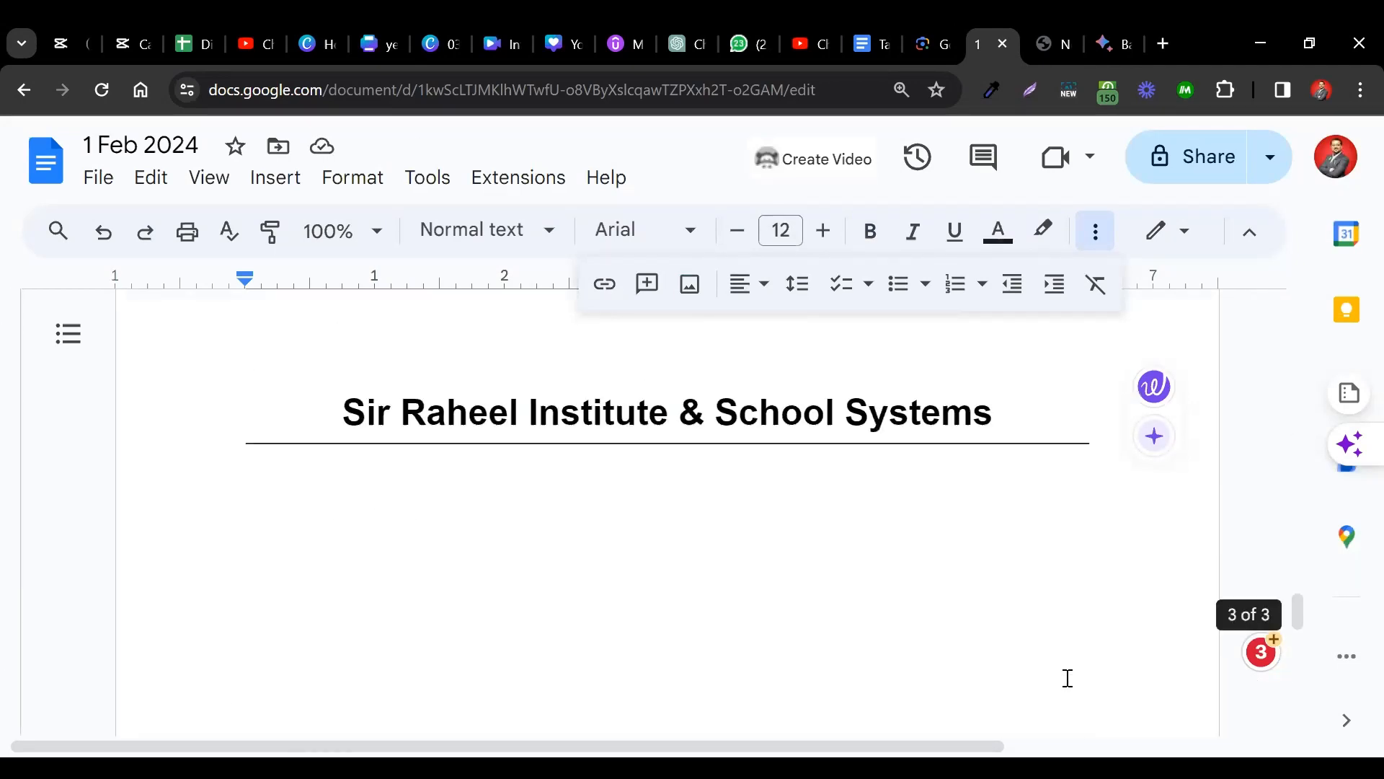
scroll(1068, 677, up, 1)
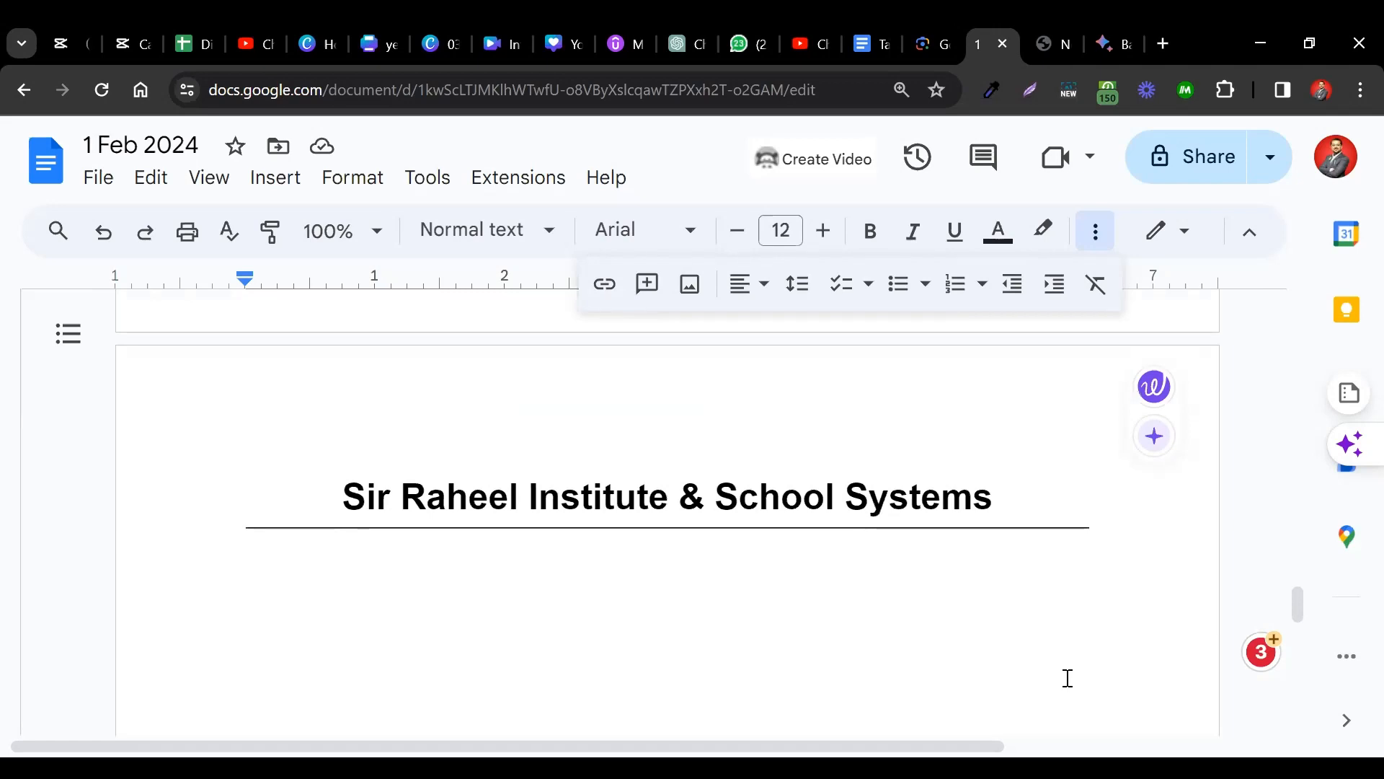
scroll(1048, 577, up, 15)
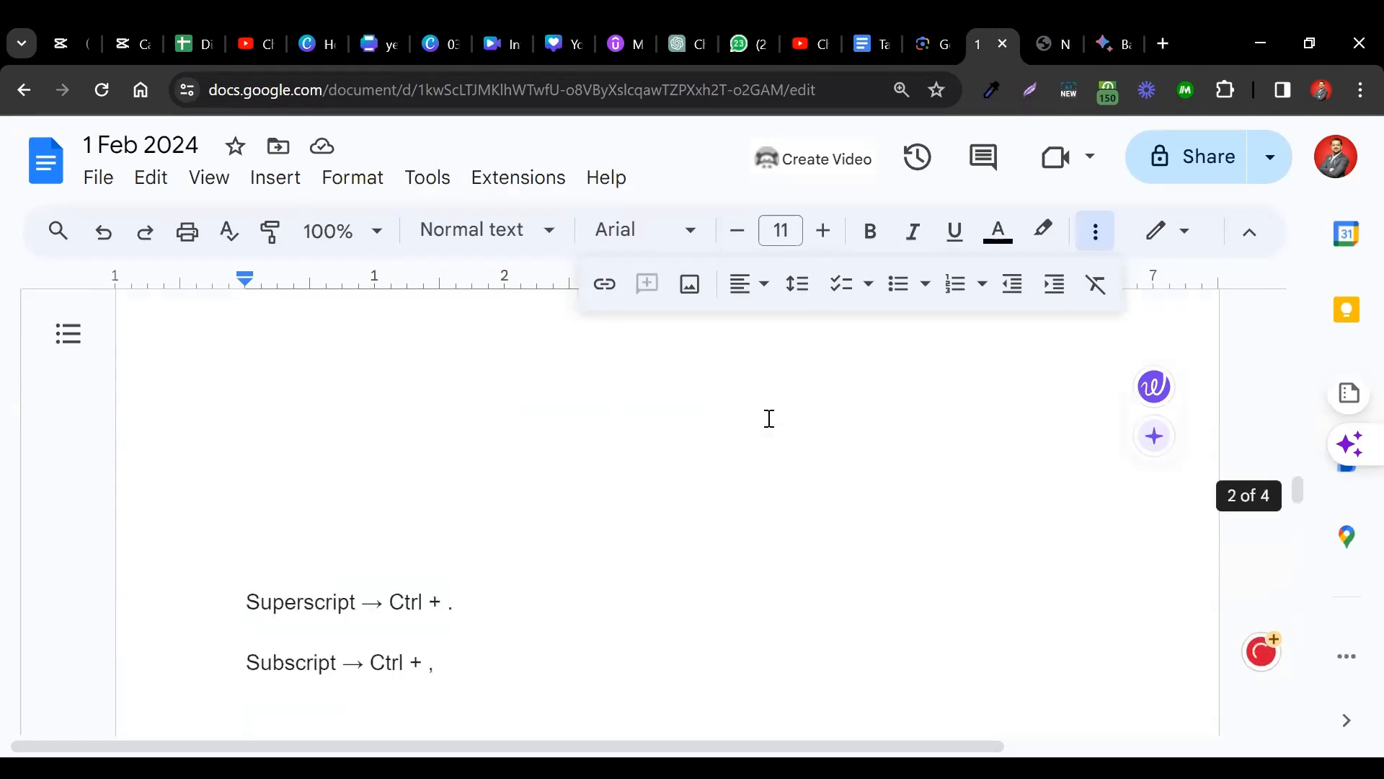
scroll(769, 418, up, 5)
scroll(769, 418, down, 10)
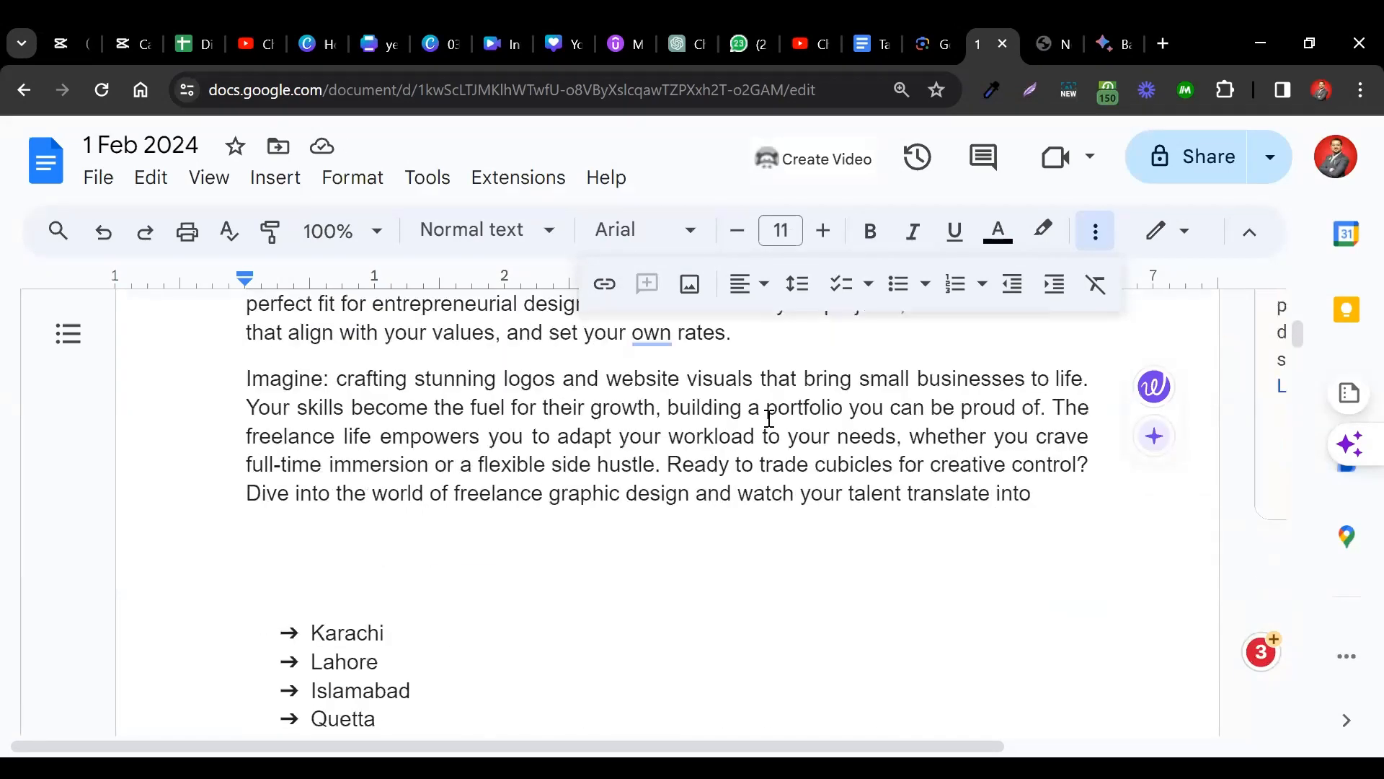
scroll(769, 418, down, 2)
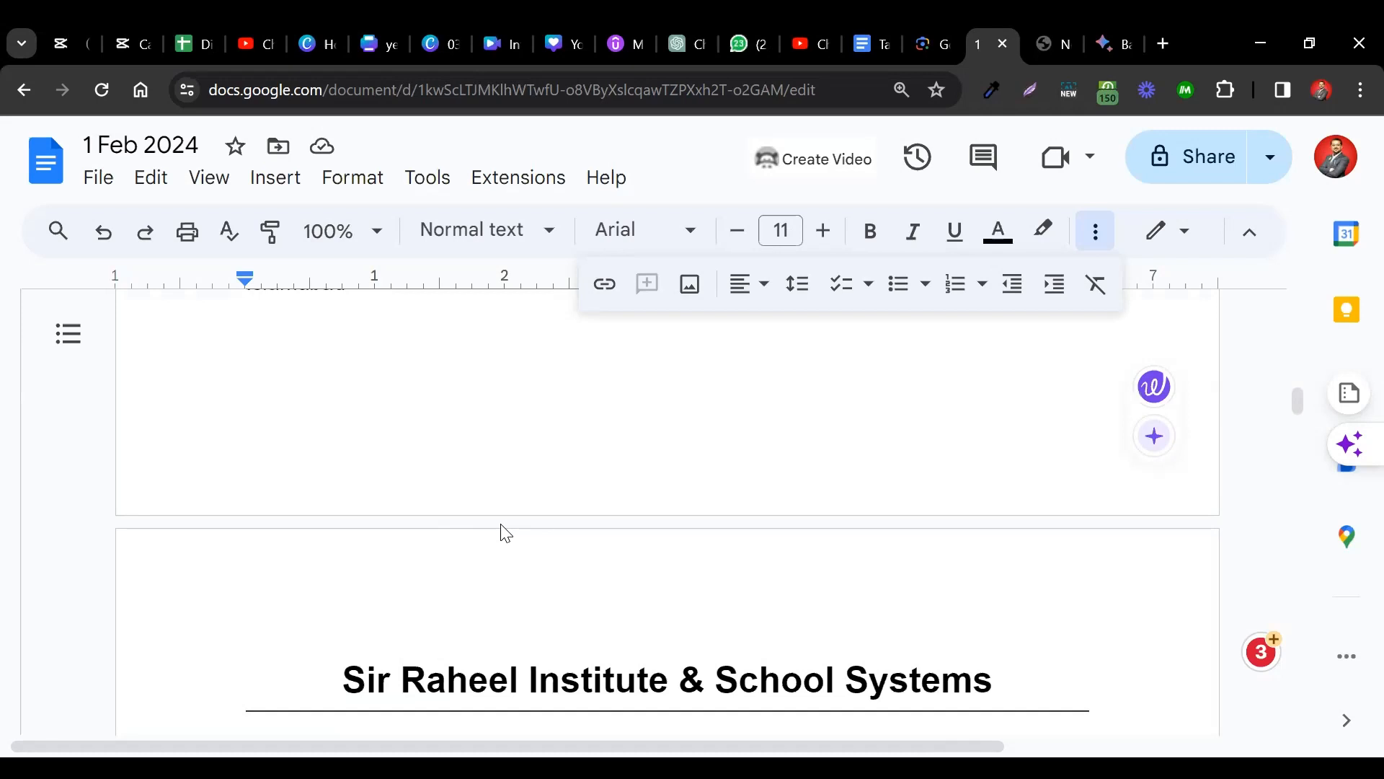
Open the page 1 footer and enter the institute's street address and contact phone number.
double_click(542, 459)
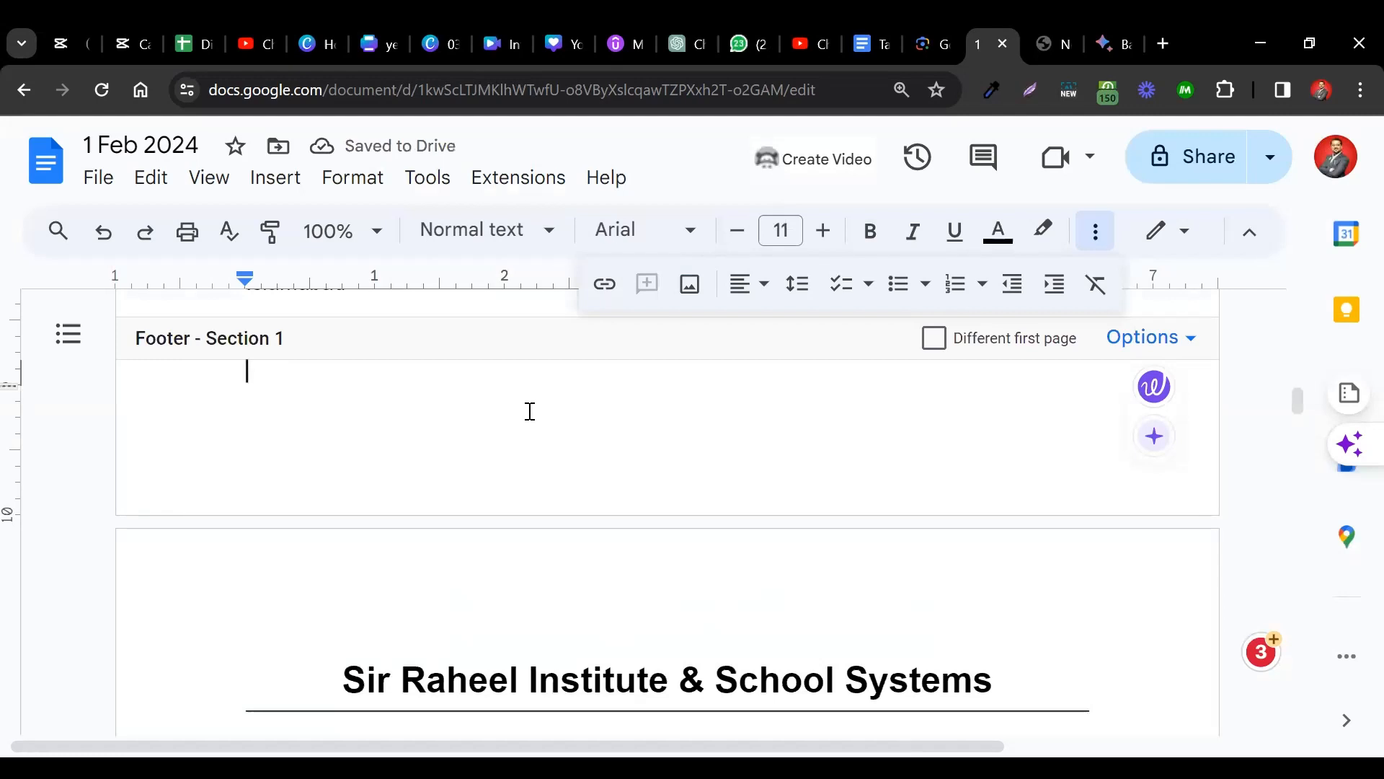
text(PLote)
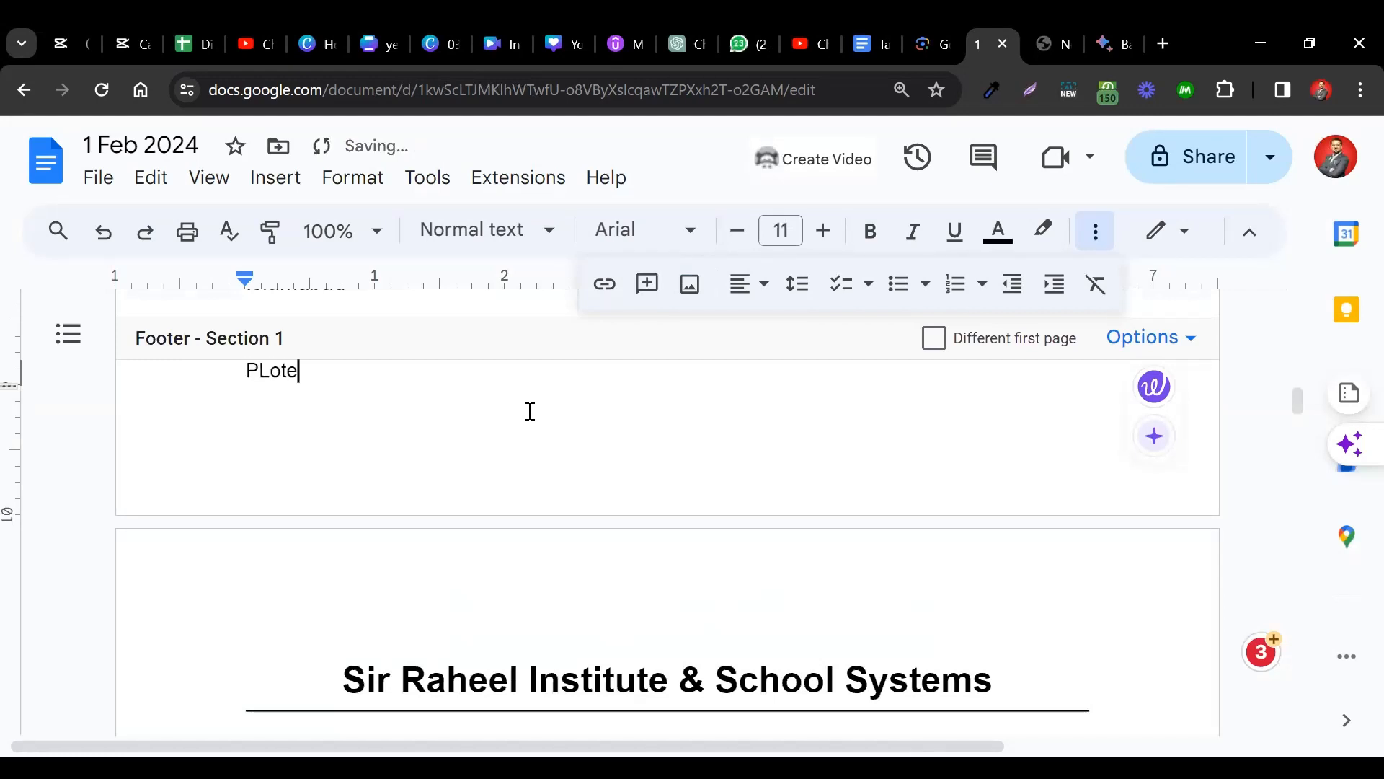
key(BackSpace)
key(BackSpace)
key(BackSpace)
key(BackSpace)
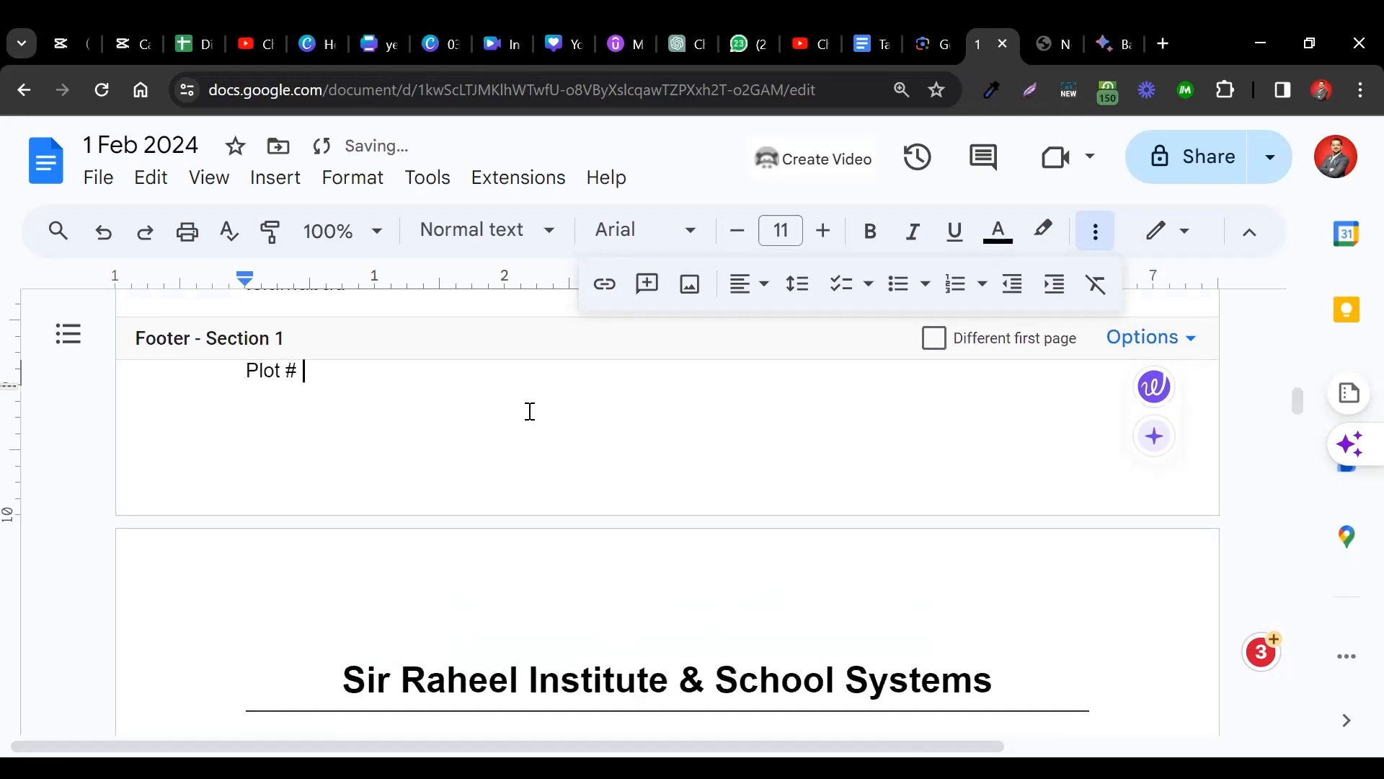
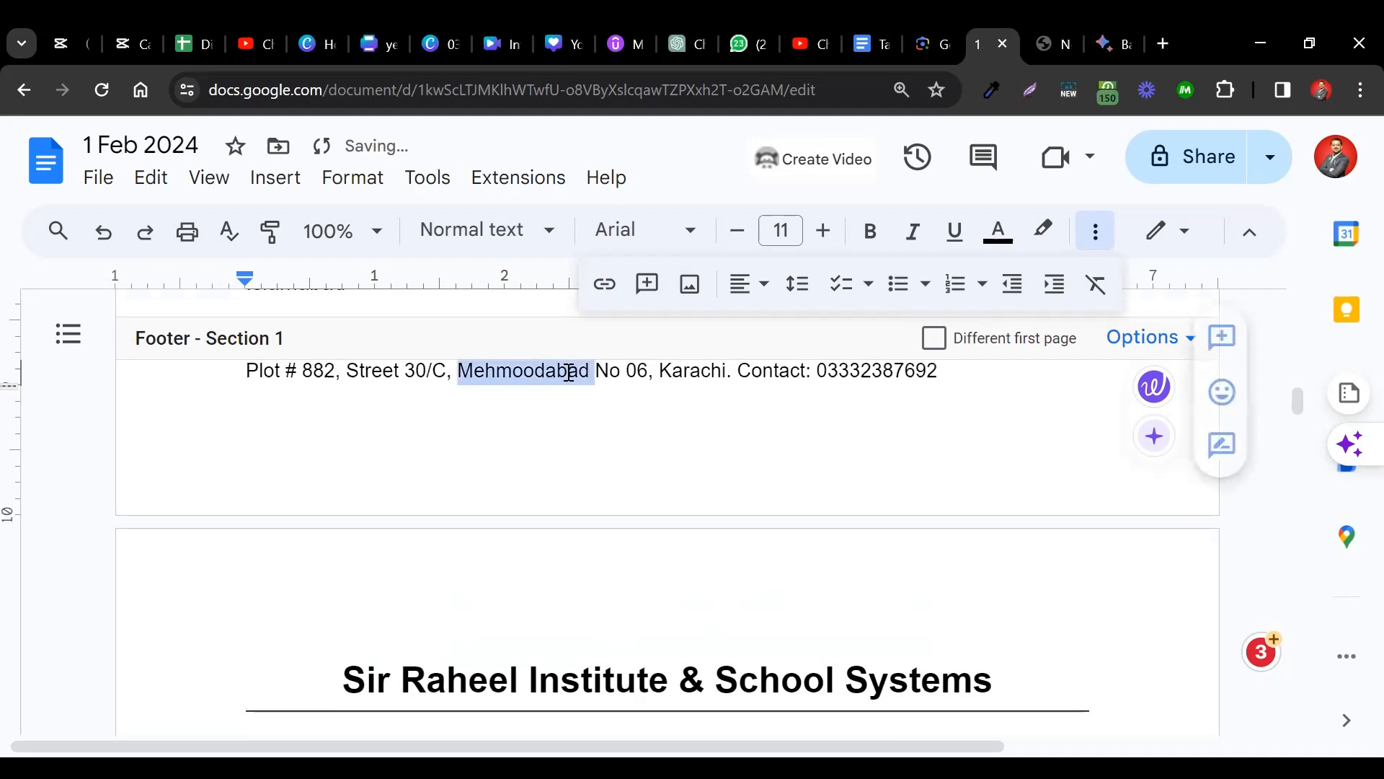
Center the footer address line on the page.
triple_click(569, 372)
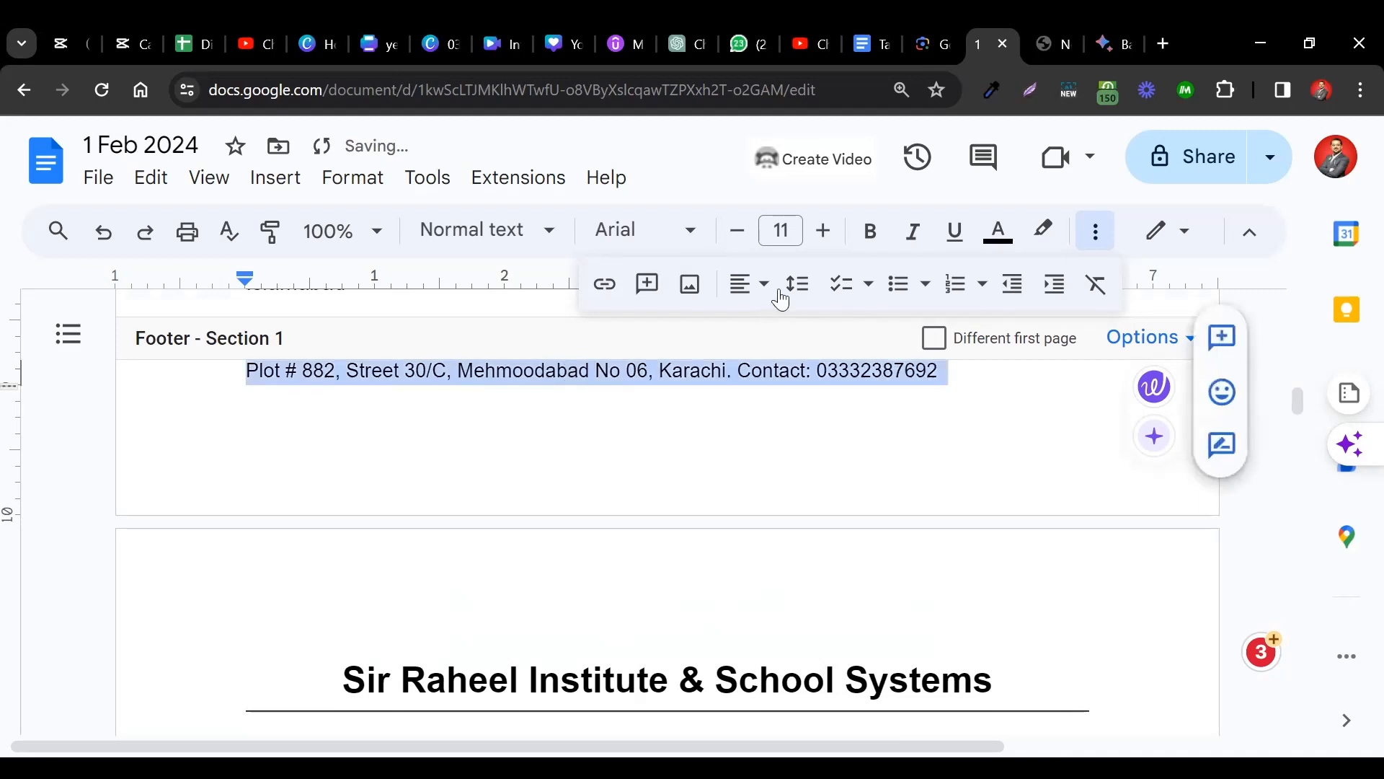
click(753, 285)
click(786, 330)
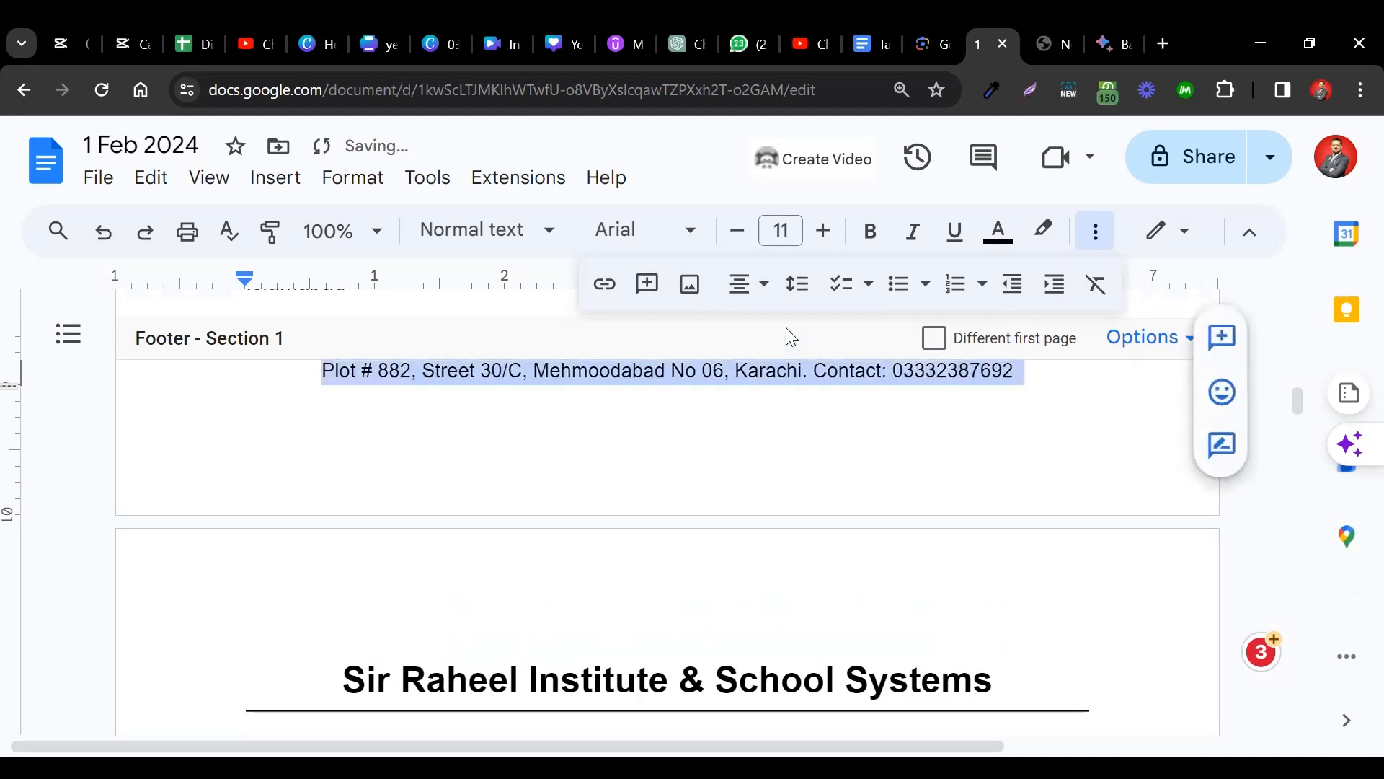
double_click(819, 374)
scroll(825, 384, up, 2)
triple_click(688, 506)
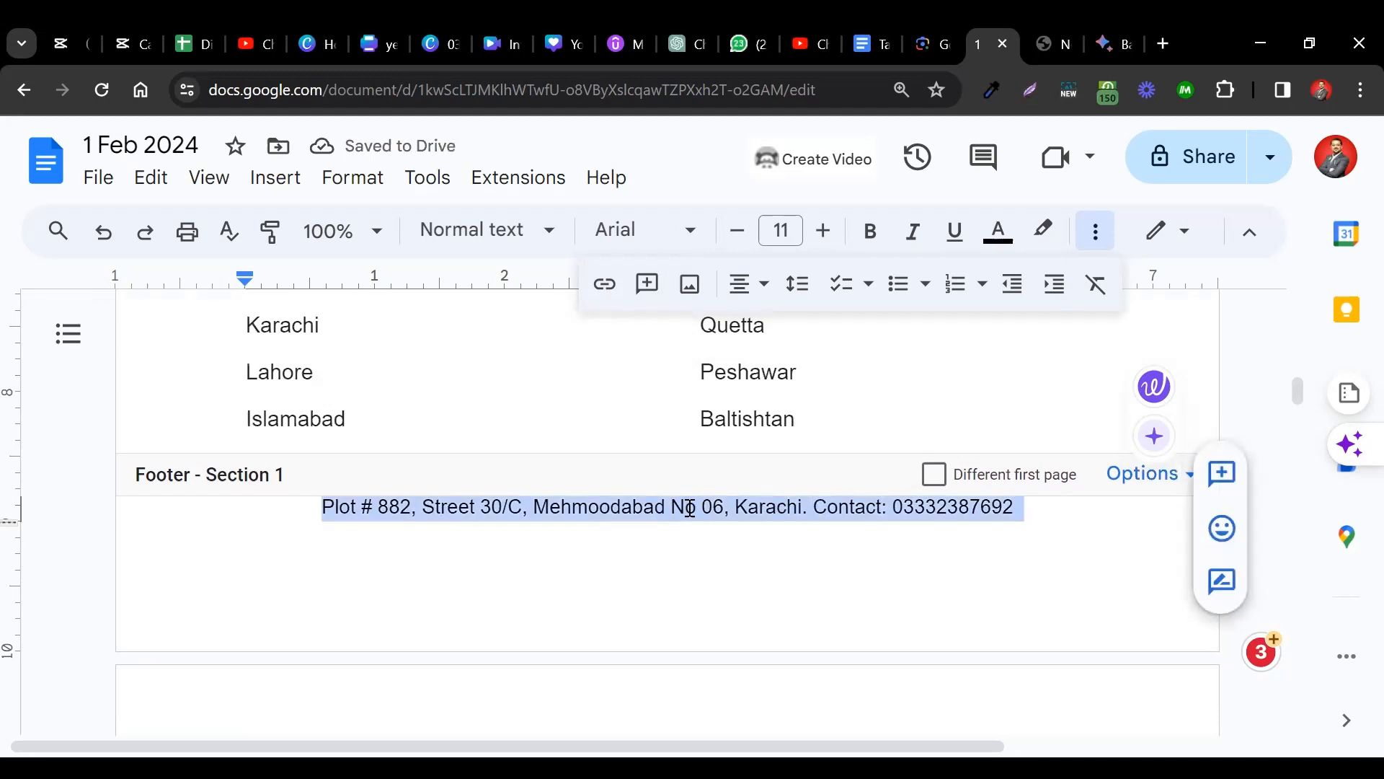
Add a top border above the footer line through Borders and shading.
click(370, 186)
mouse_move(578, 274)
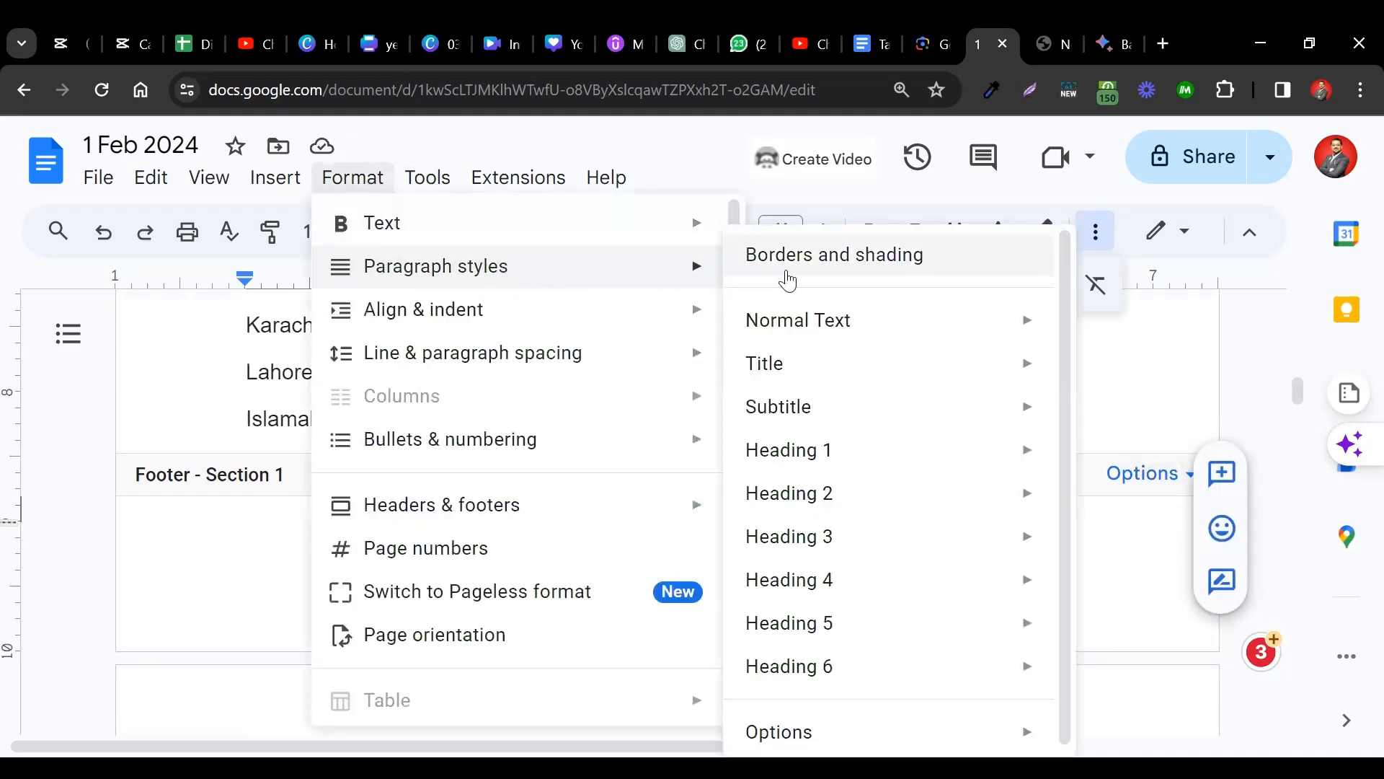
click(830, 273)
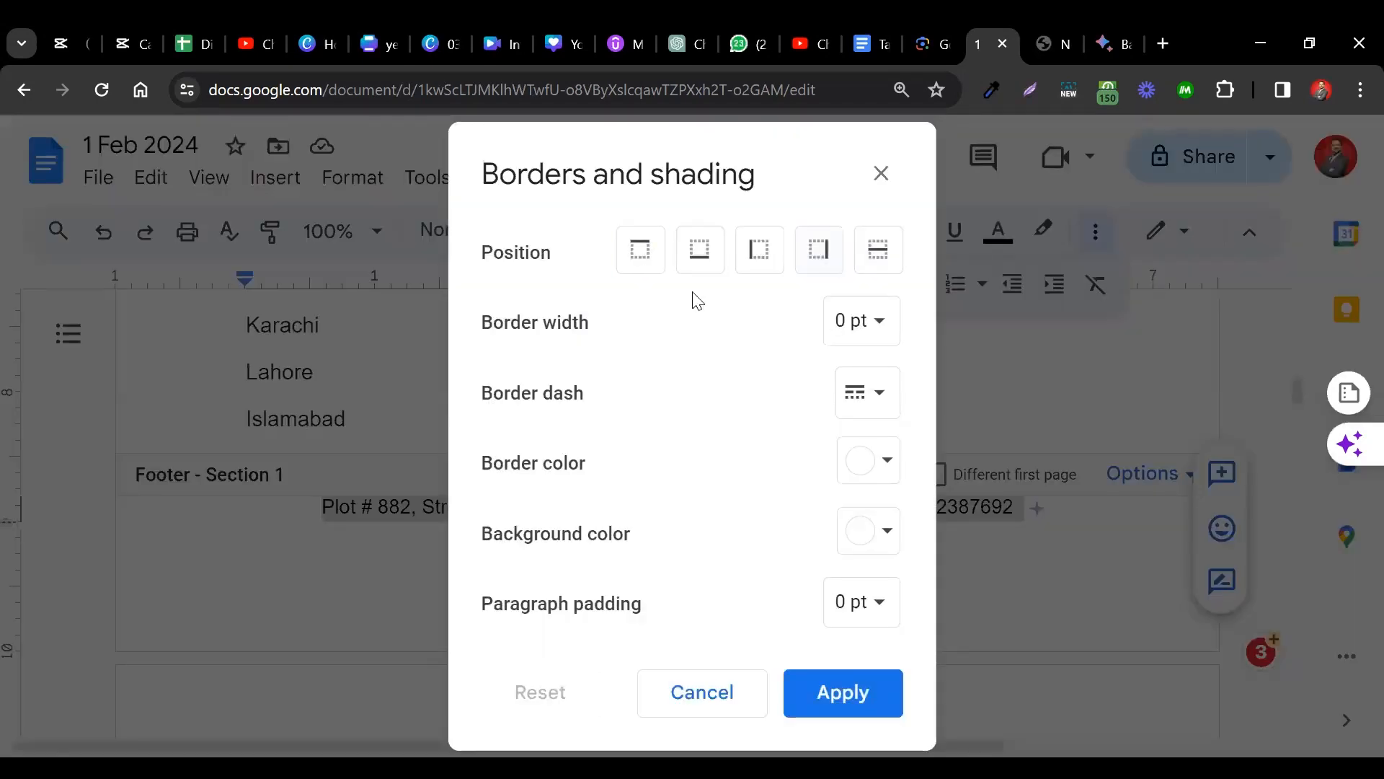
click(641, 250)
click(848, 702)
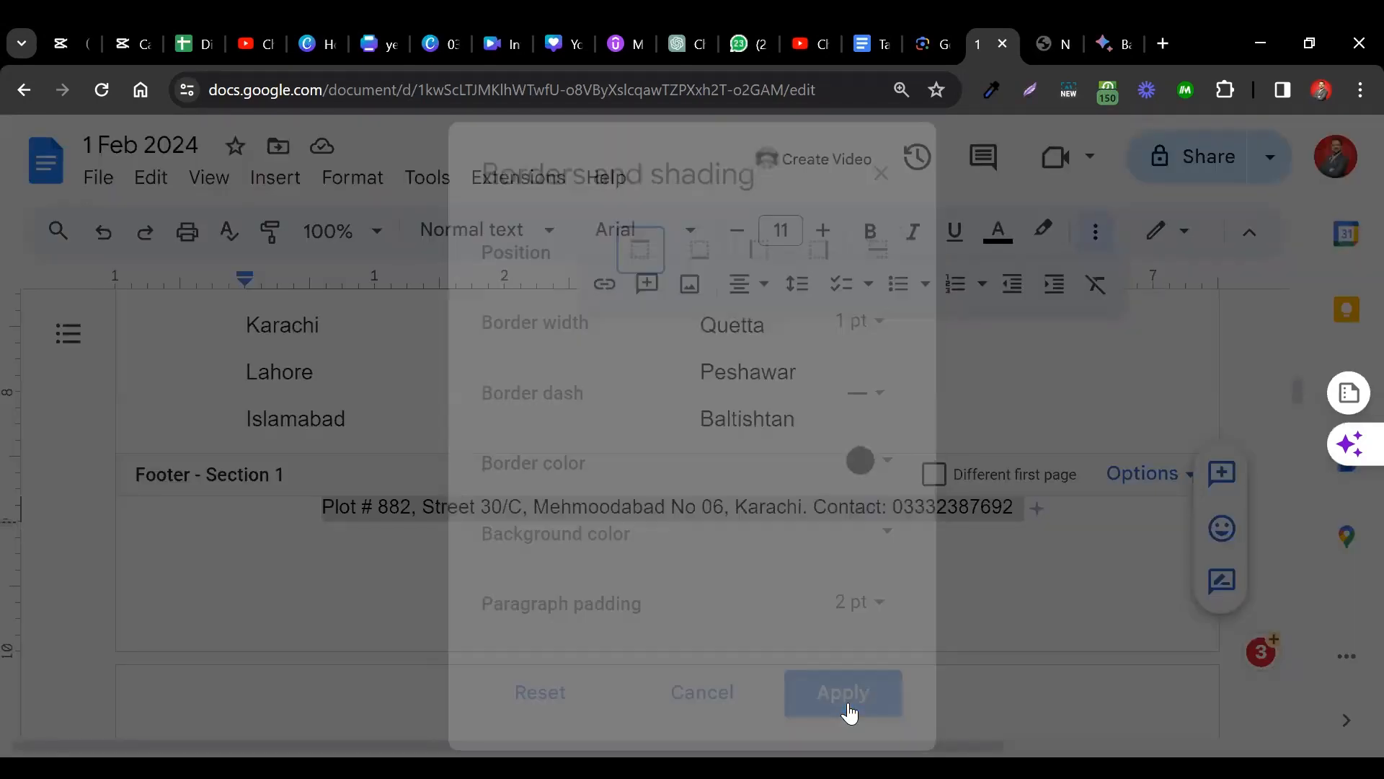
click(981, 573)
Check the repeated footer on the later pages, then return to the page body.
scroll(980, 573, up, 1)
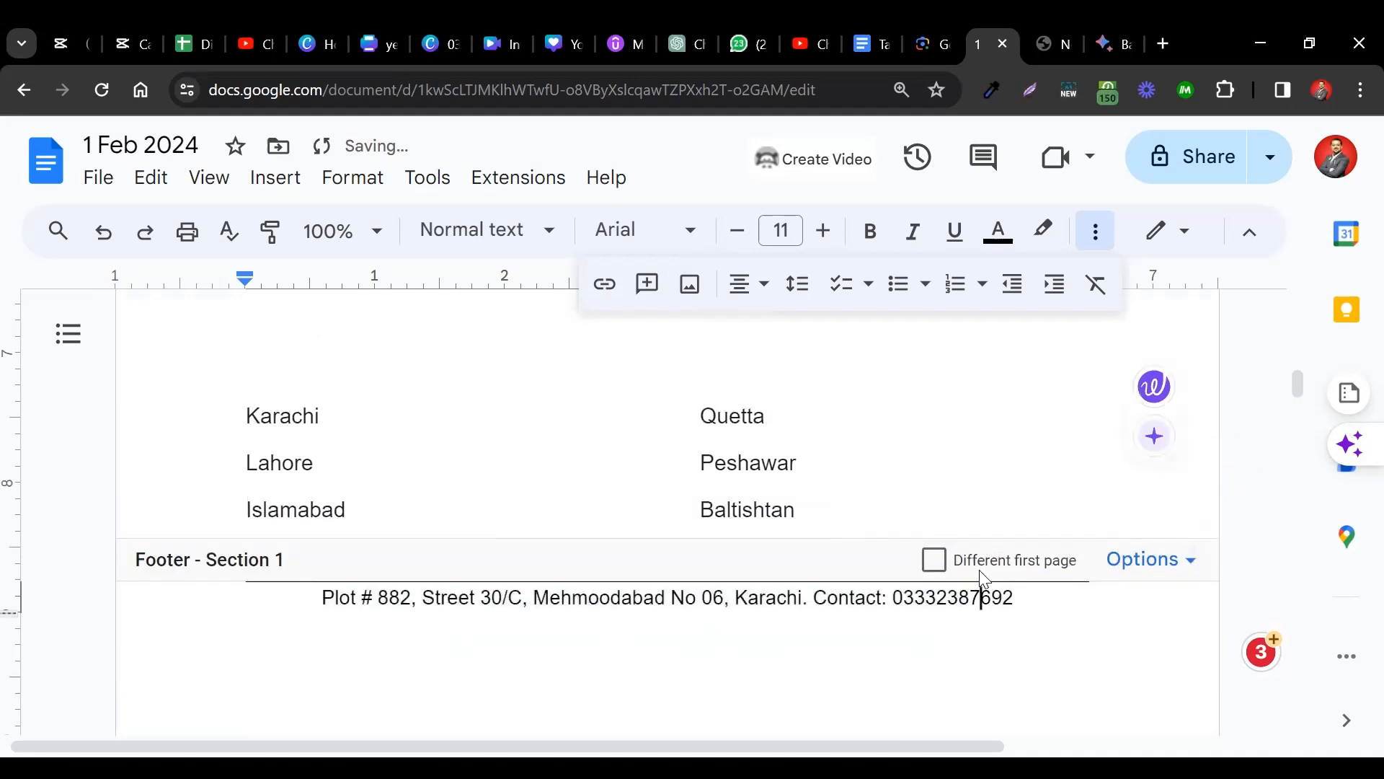
scroll(1002, 600, down, 20)
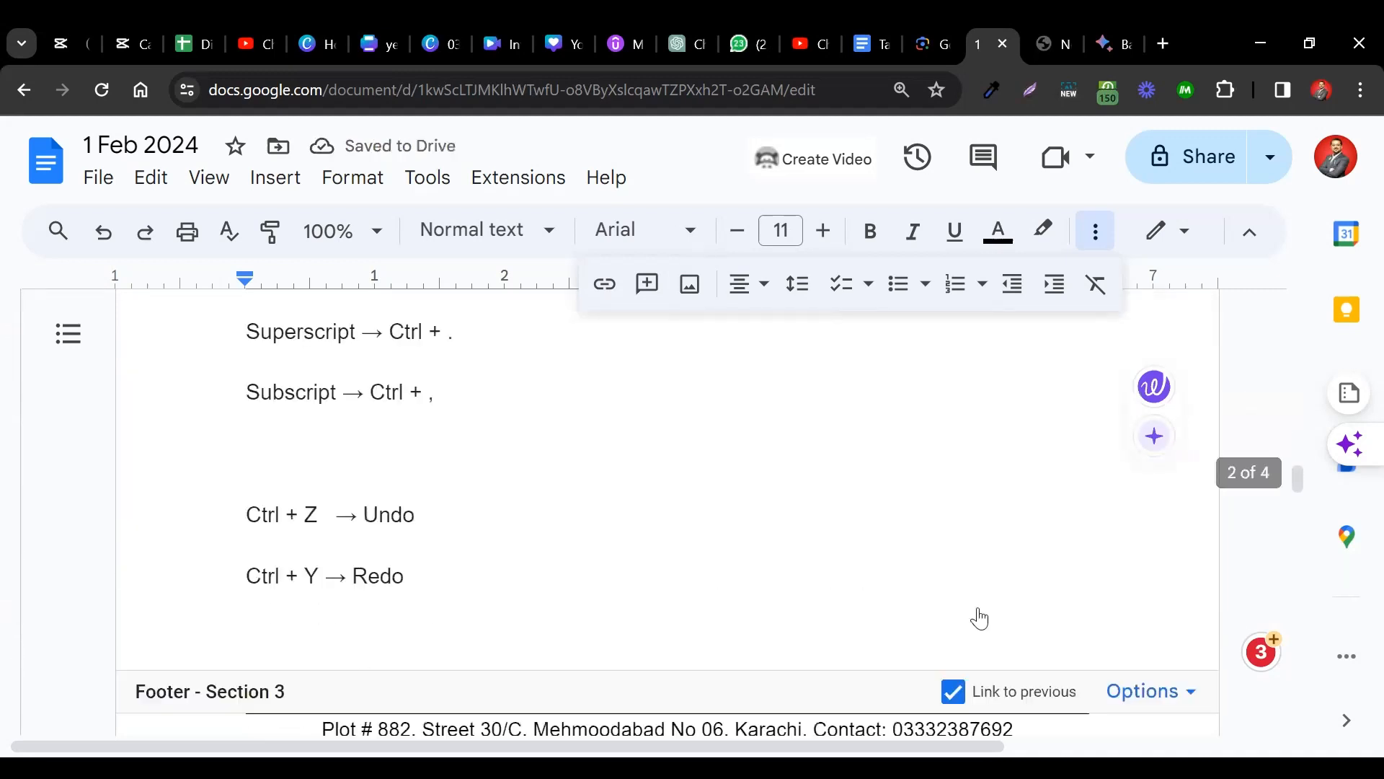
click(865, 621)
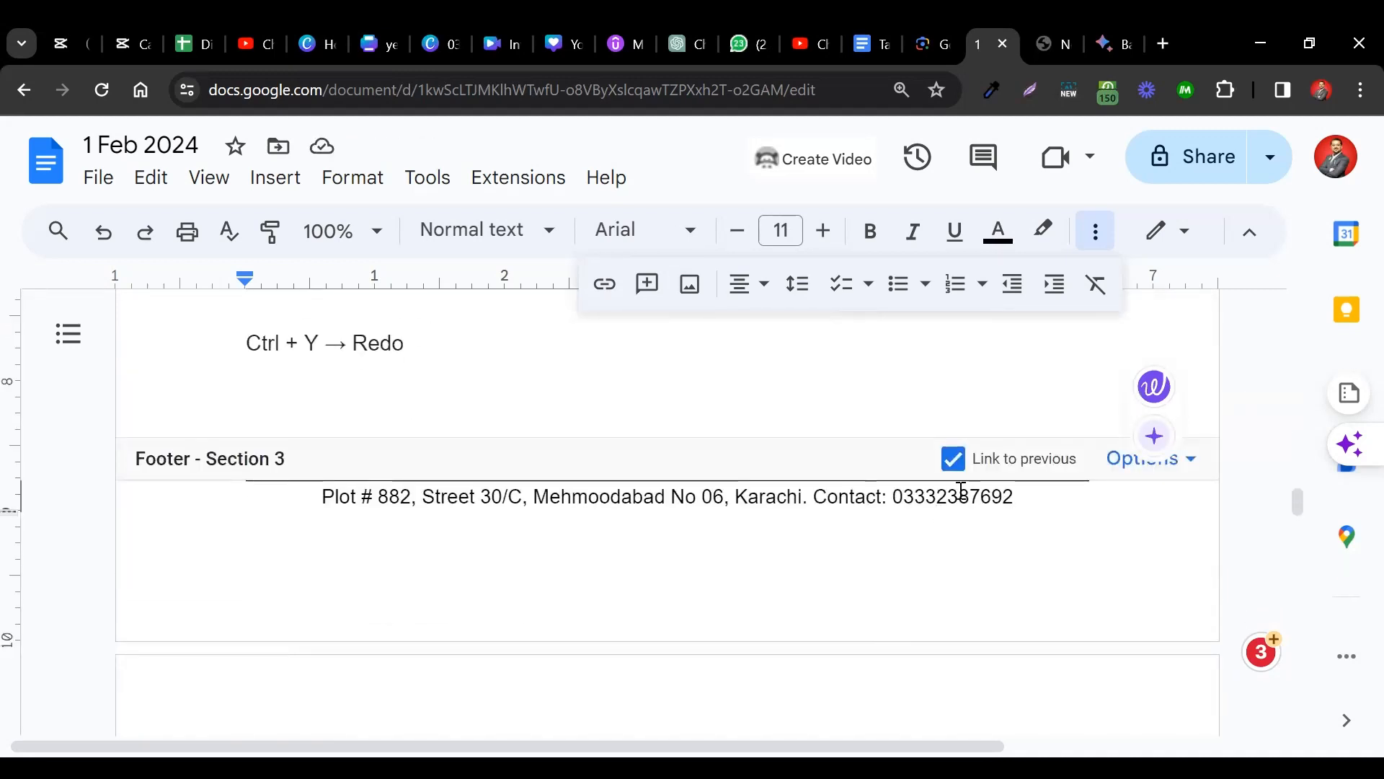
scroll(912, 554, down, 3)
scroll(912, 554, up, 4)
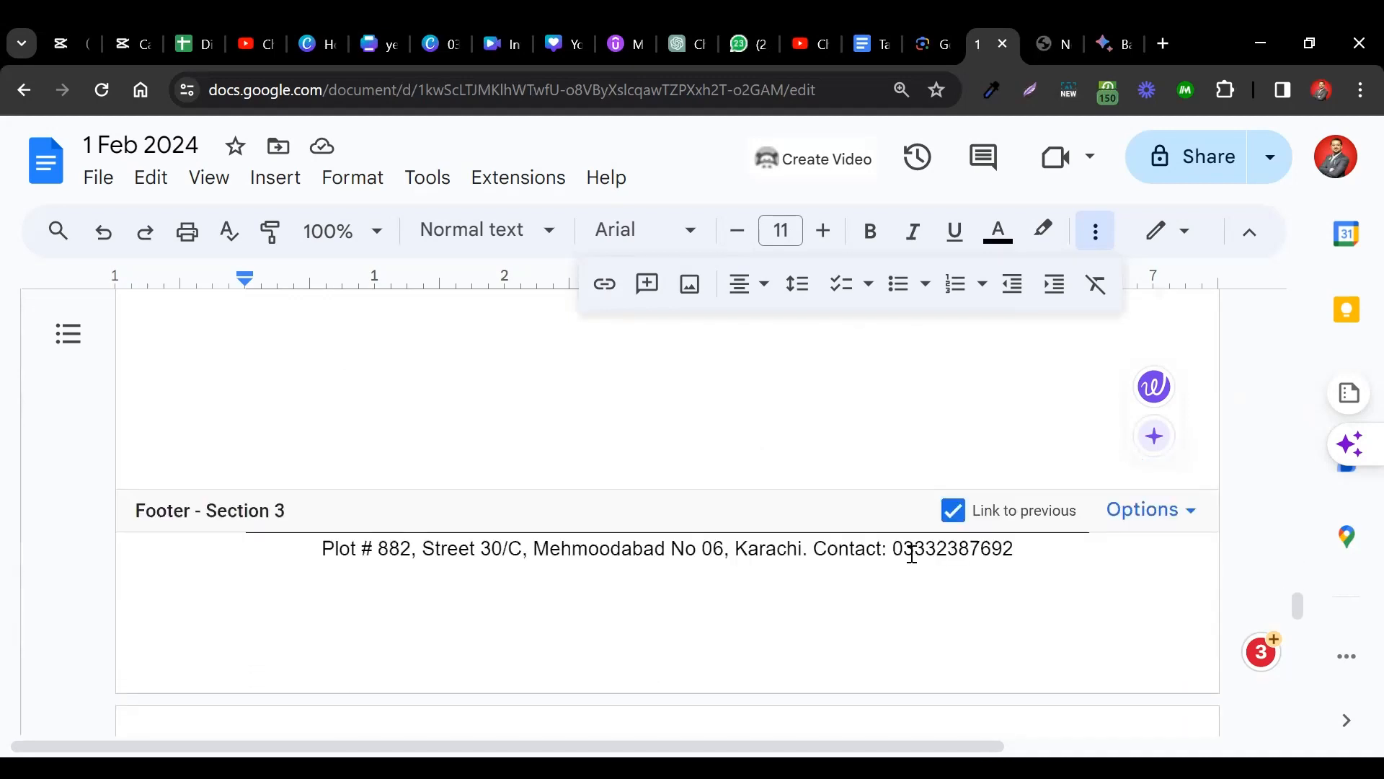
scroll(912, 554, down, 4)
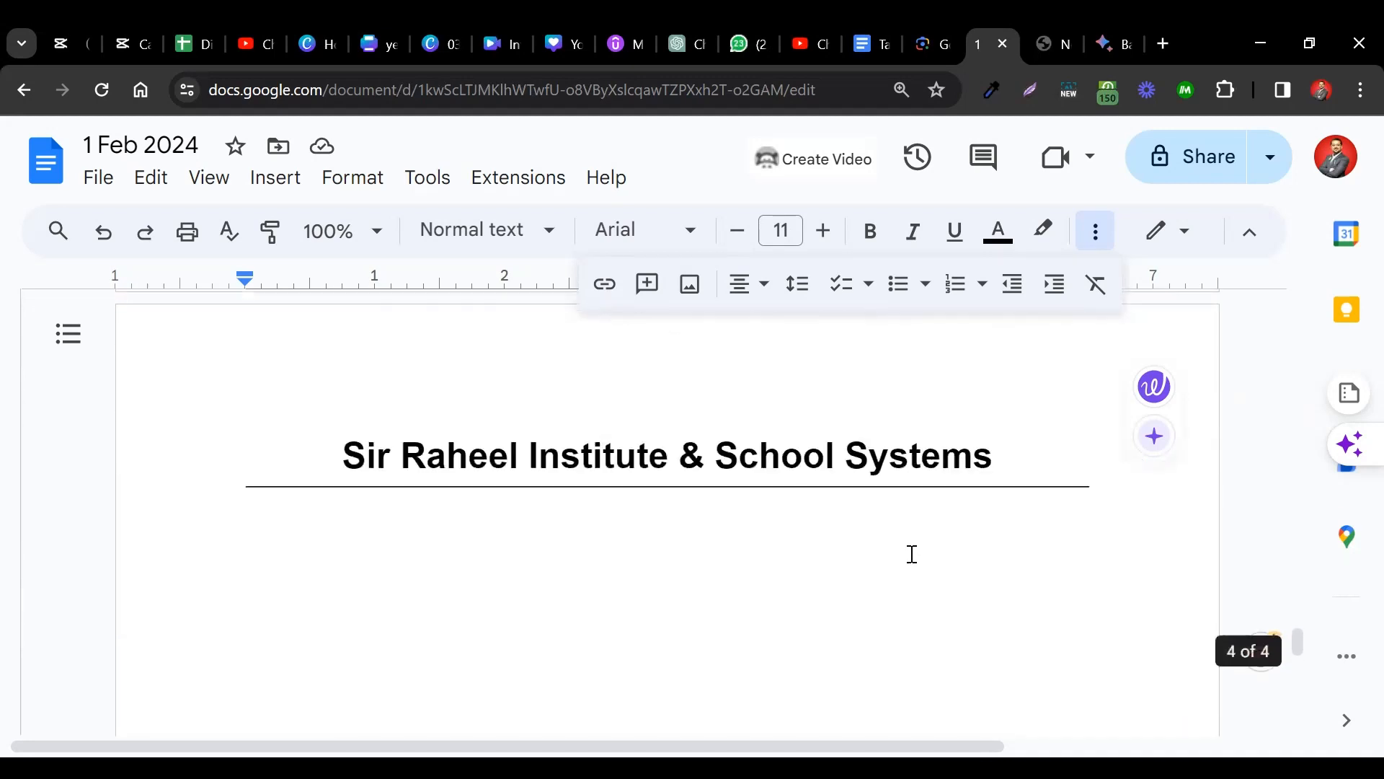
click(863, 558)
click(825, 680)
scroll(824, 679, up, 4)
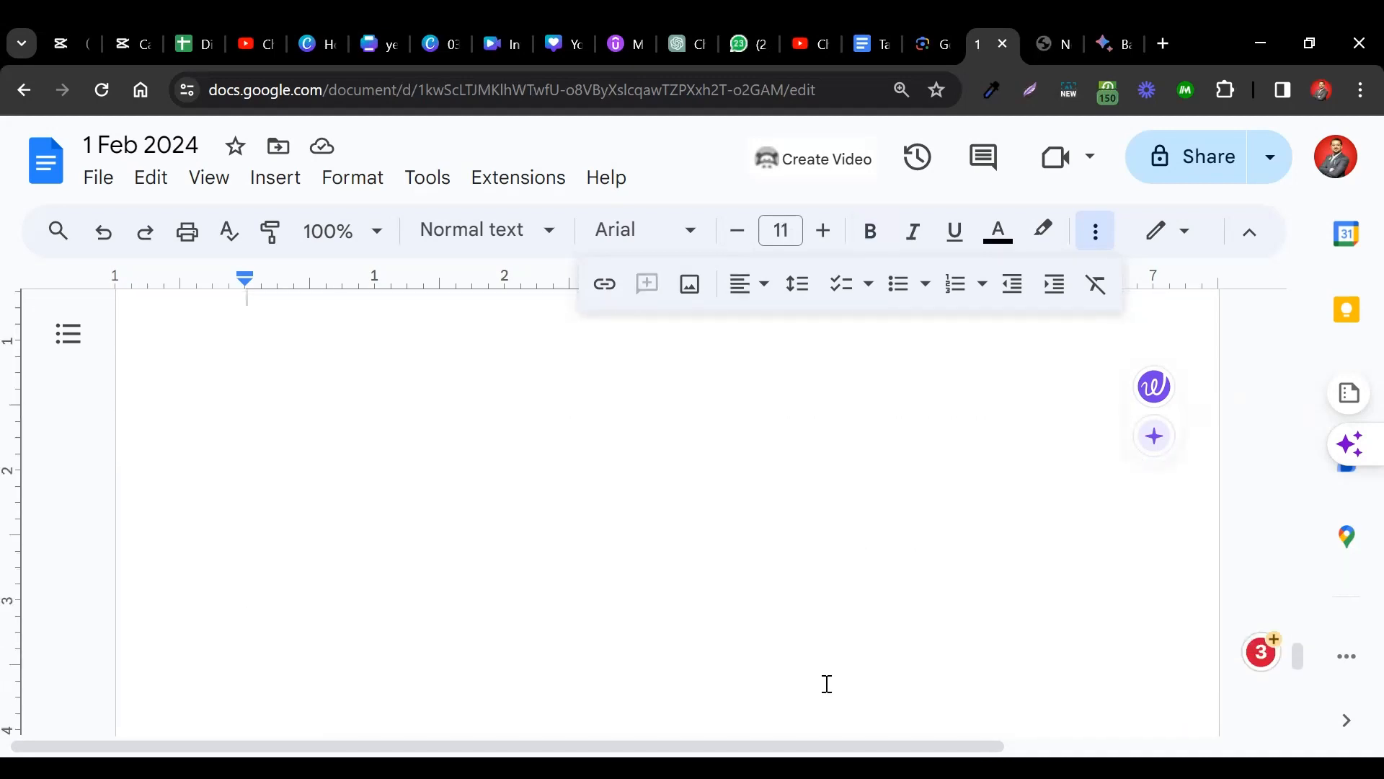
scroll(827, 684, up, 11)
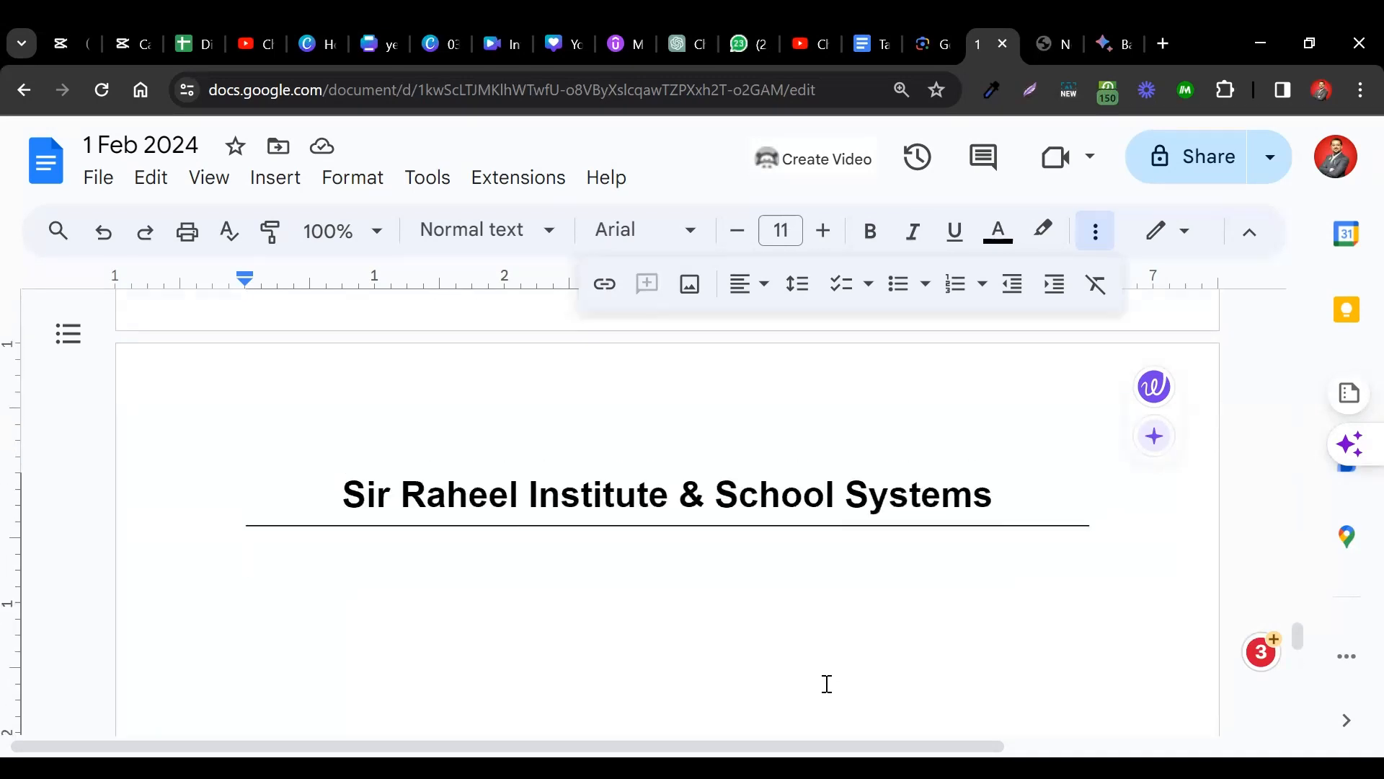
scroll(827, 684, down, 6)
scroll(825, 683, down, 3)
click(353, 177)
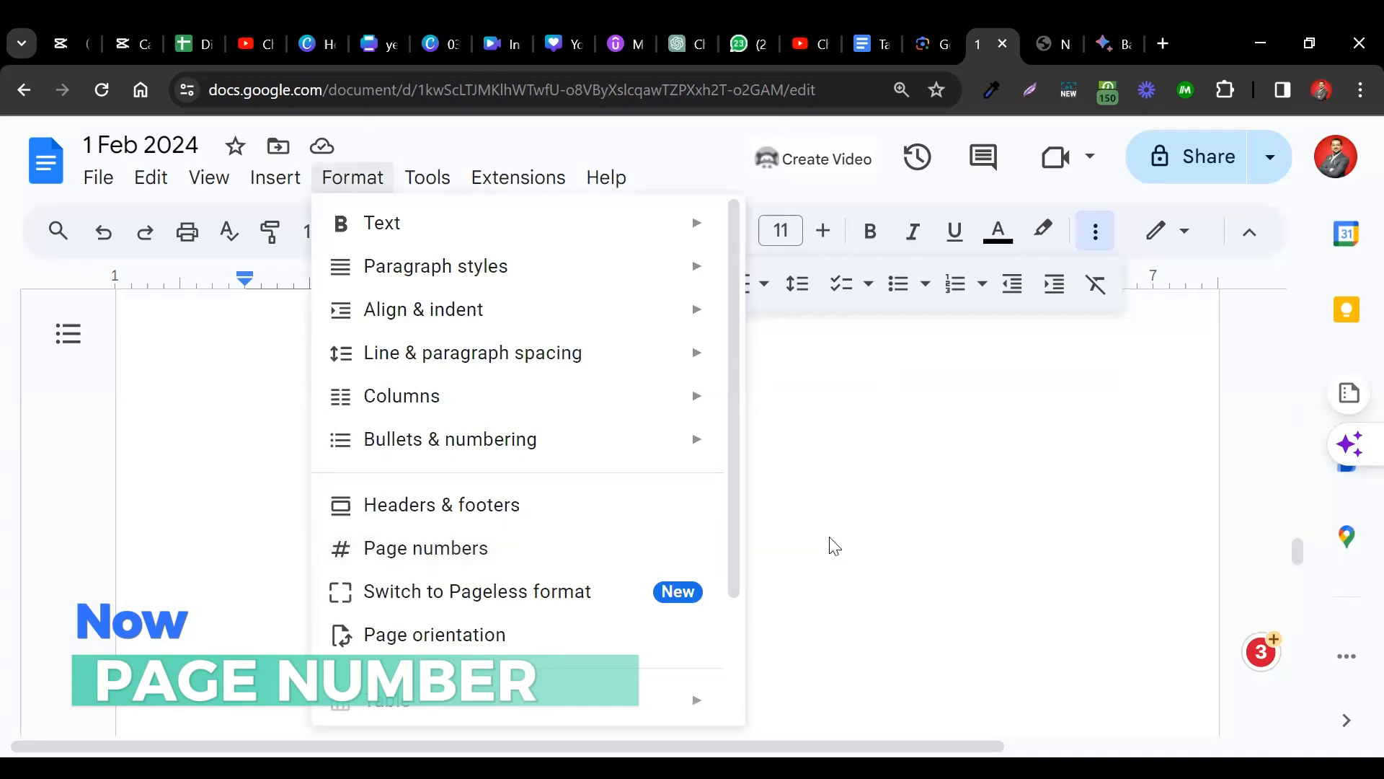
Delete the stray '2' under the last page's header and scroll back to page 1.
click(912, 532)
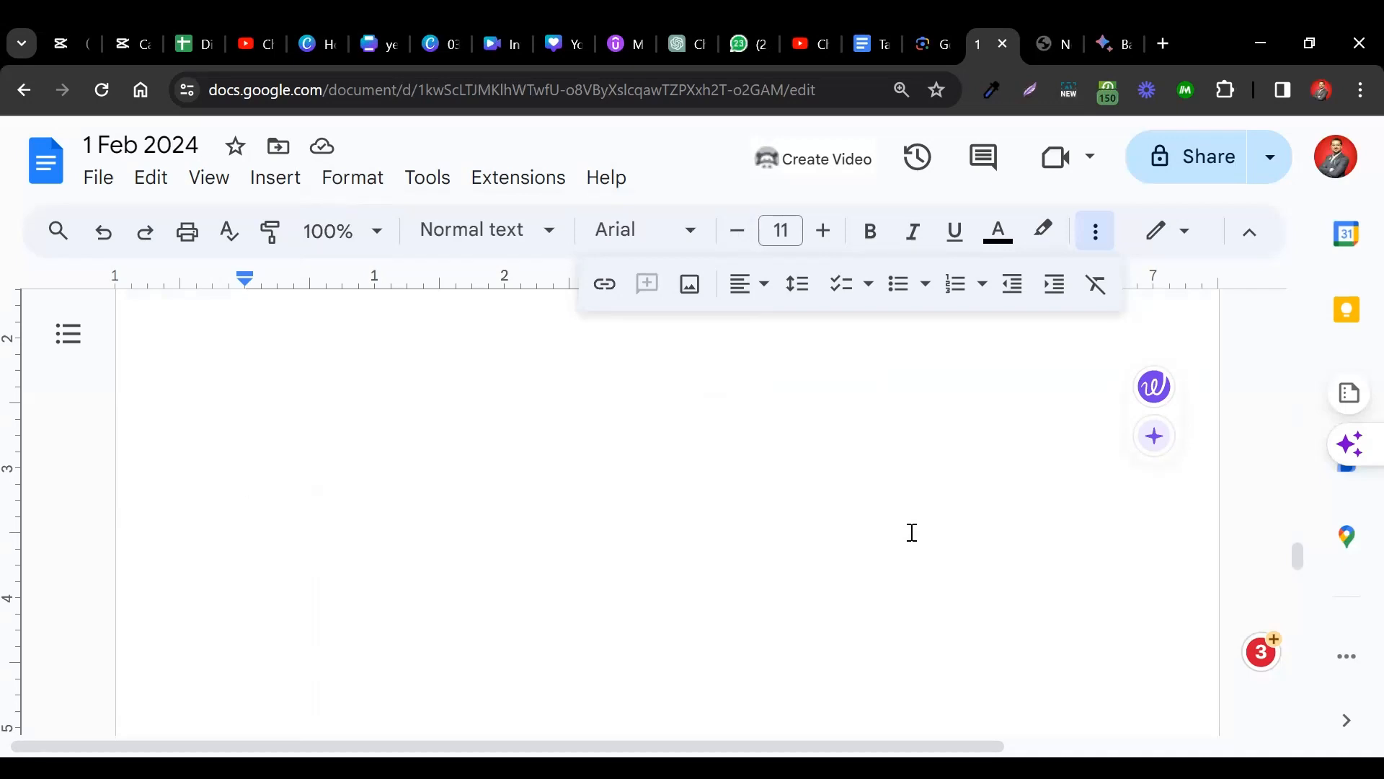
scroll(912, 532, down, 9)
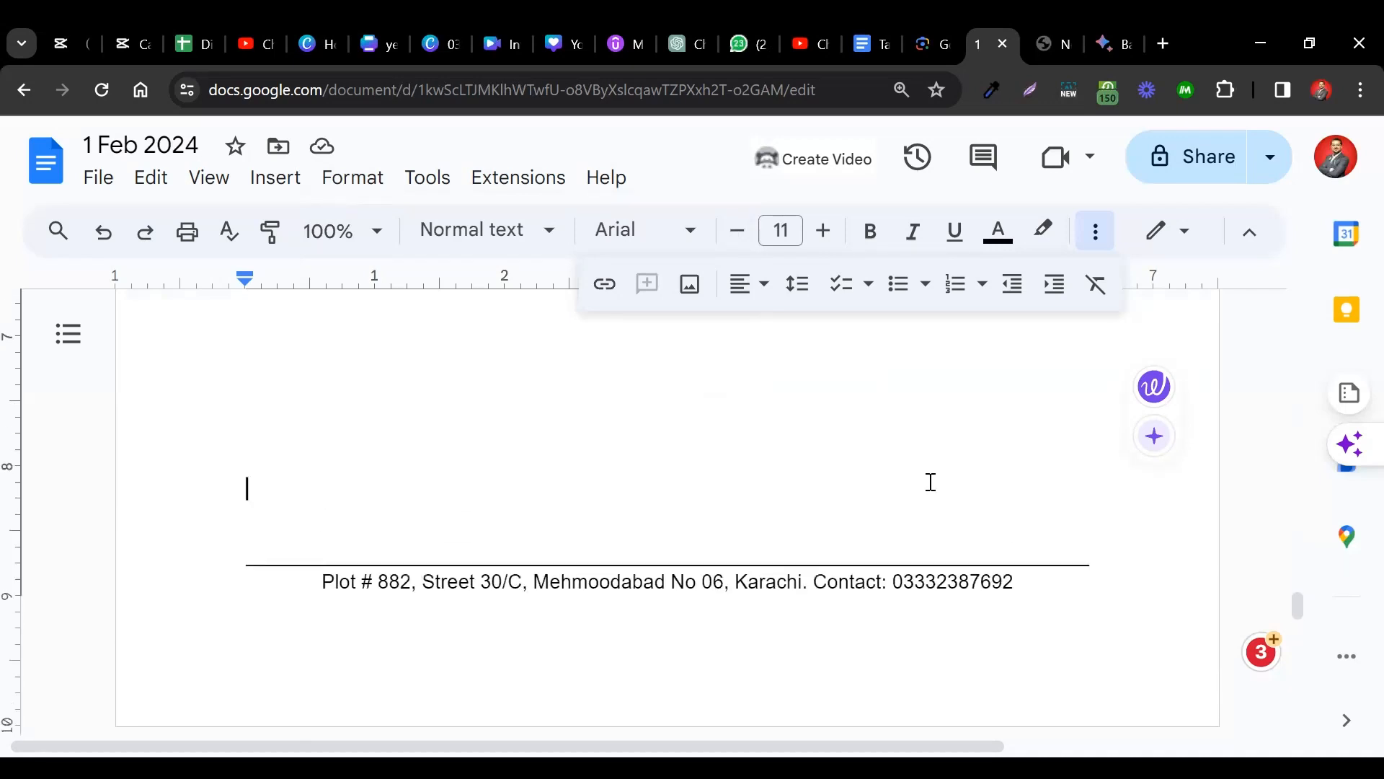
text(1)
scroll(928, 483, down, 15)
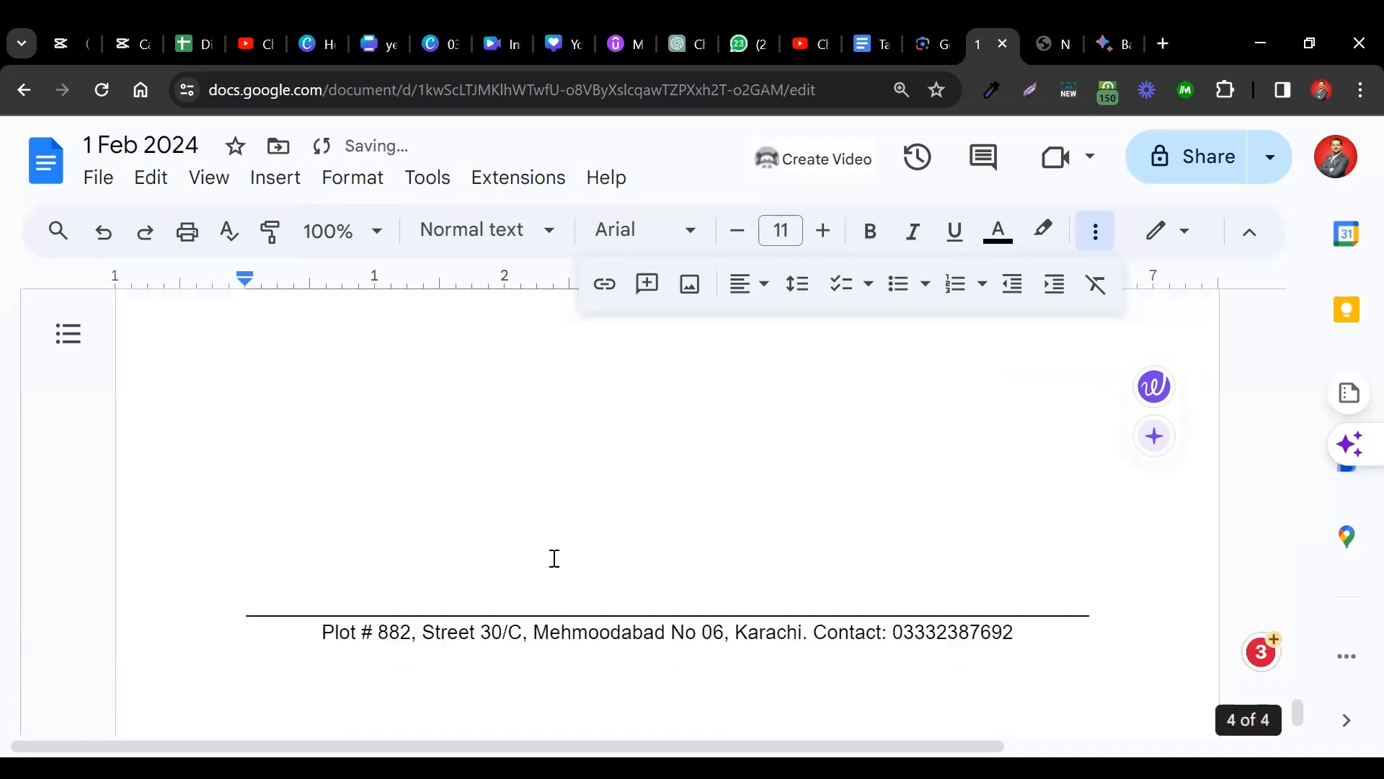
key(ctrl+Return)
text(2)
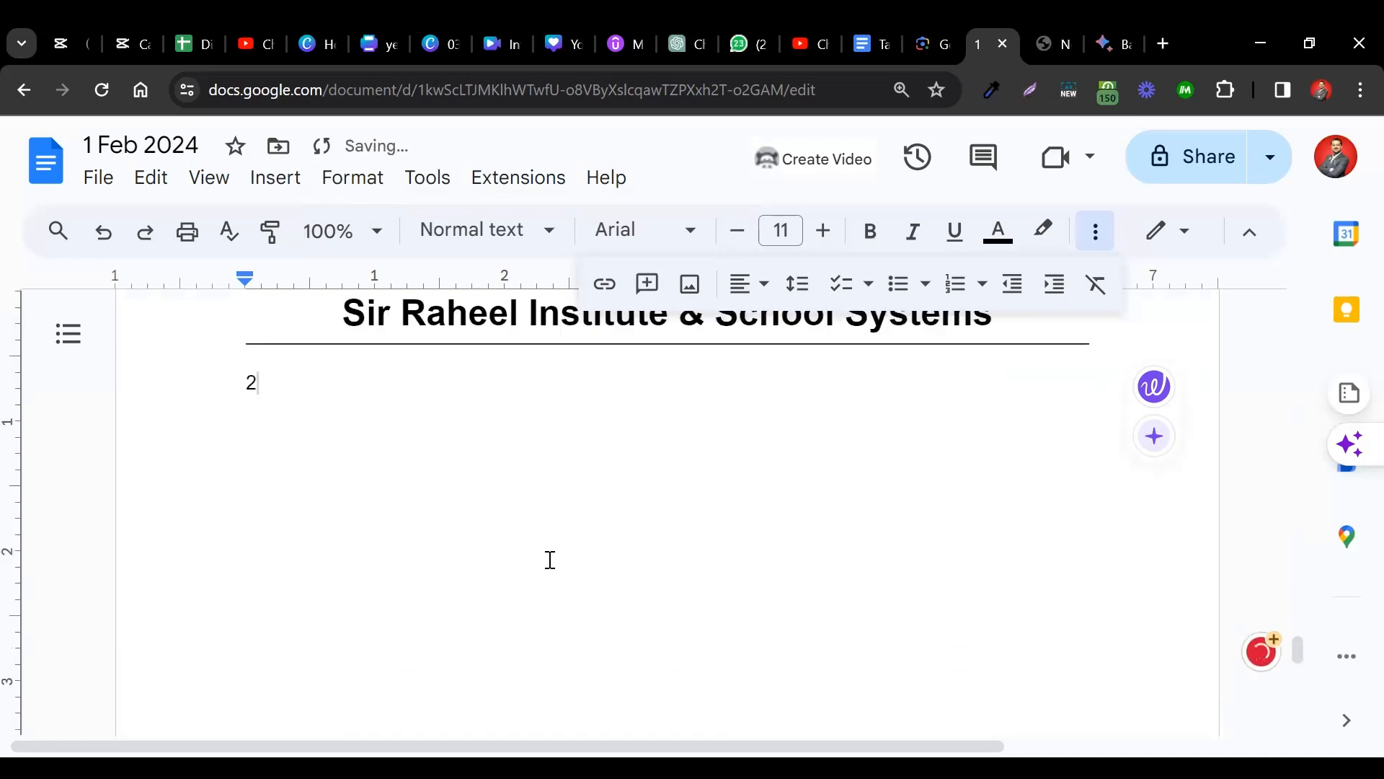
key(BackSpace)
scroll(550, 561, up, 8)
scroll(550, 560, down, 6)
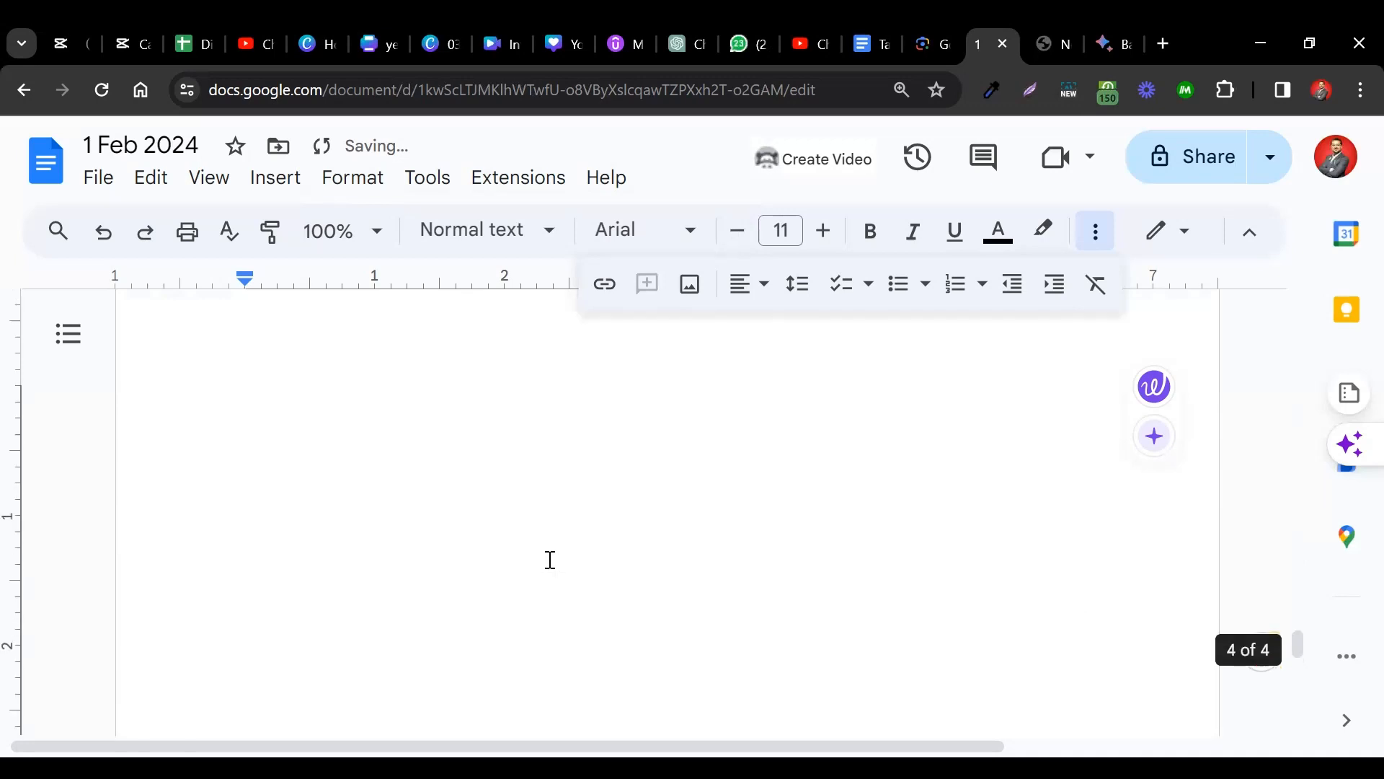
scroll(550, 561, up, 4)
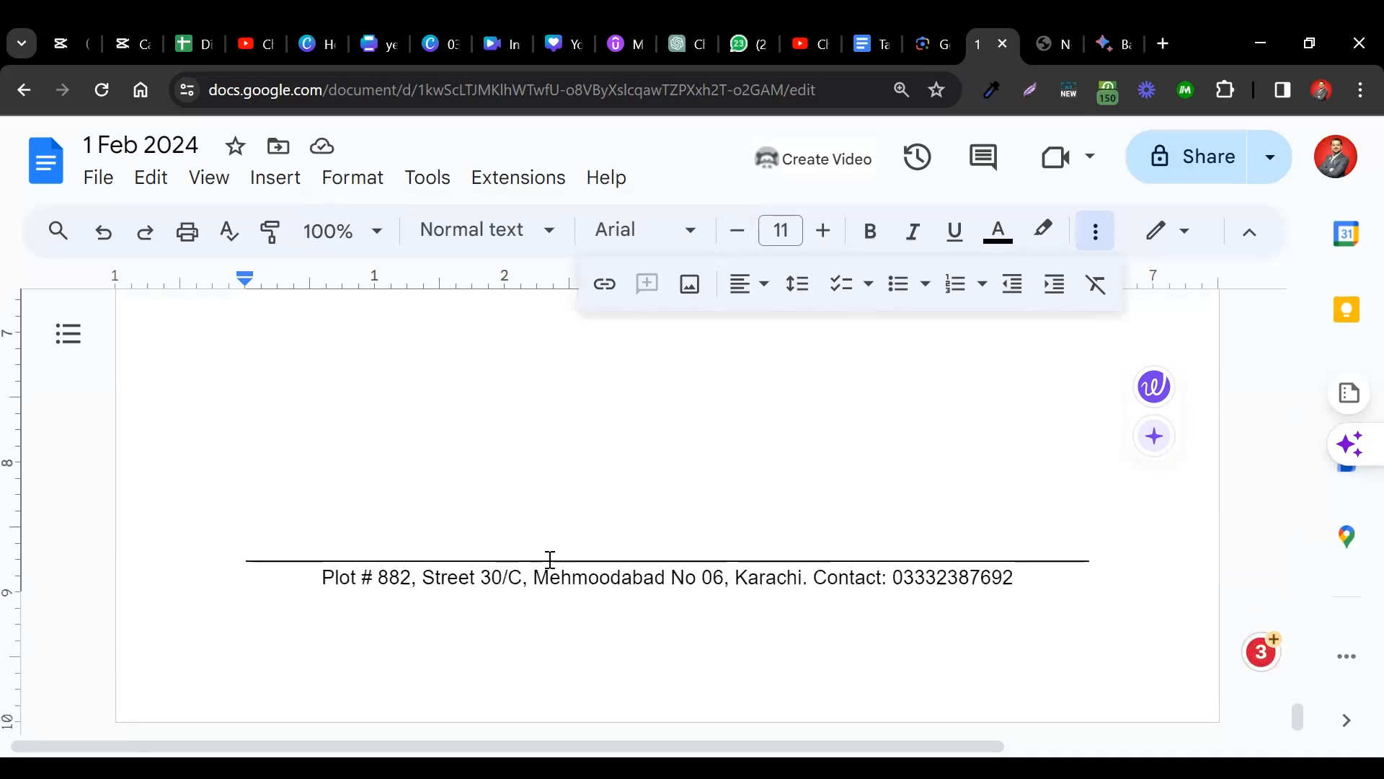
scroll(550, 560, up, 15)
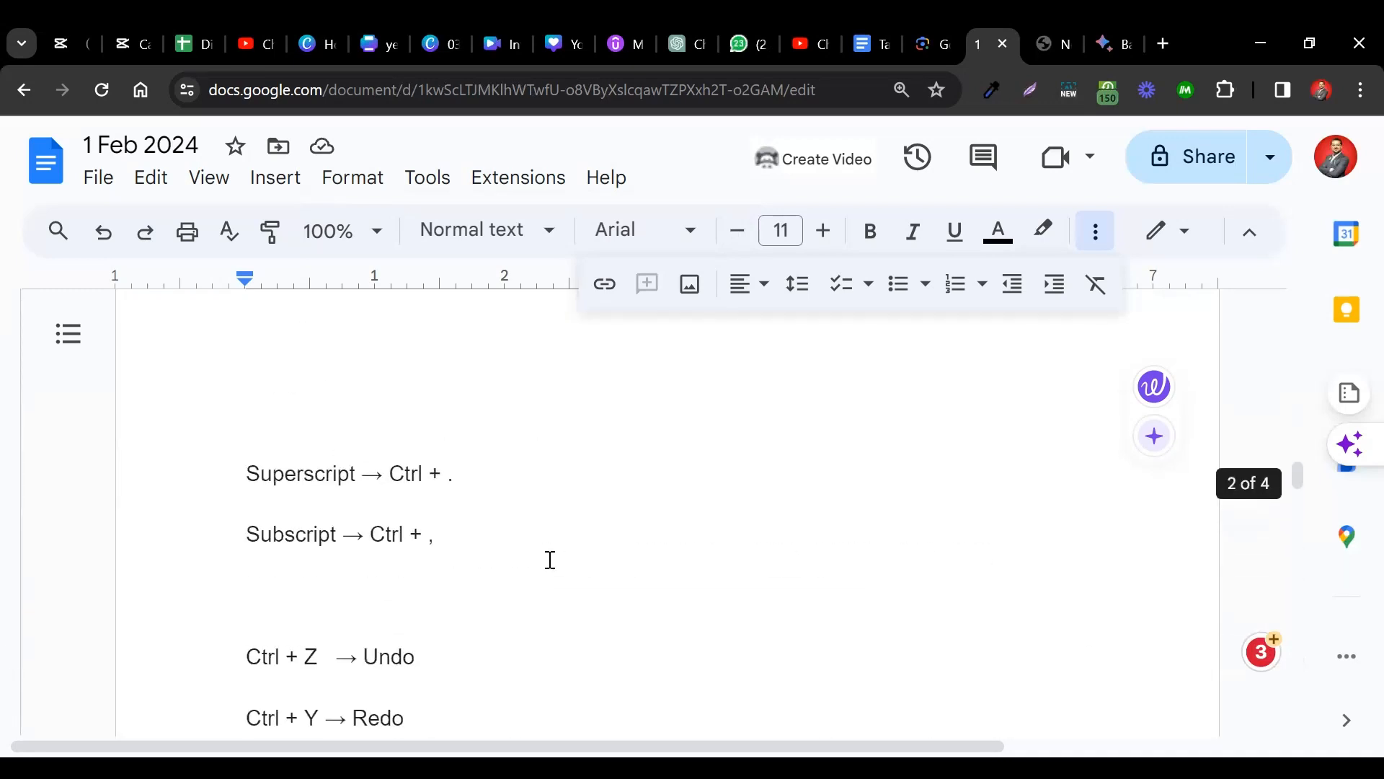
scroll(550, 560, up, 5)
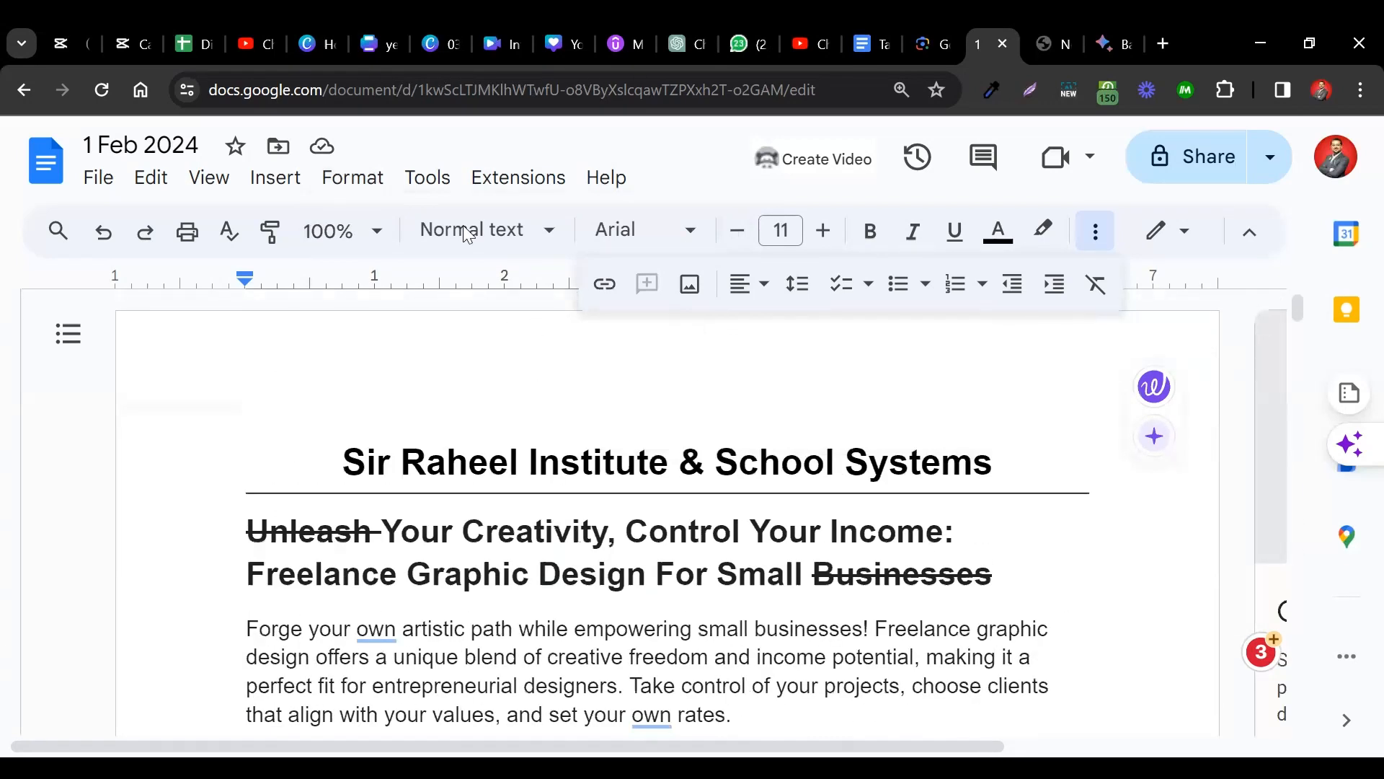
Add footer page numbers to the whole document, starting at 1 and shown on the first page.
click(340, 178)
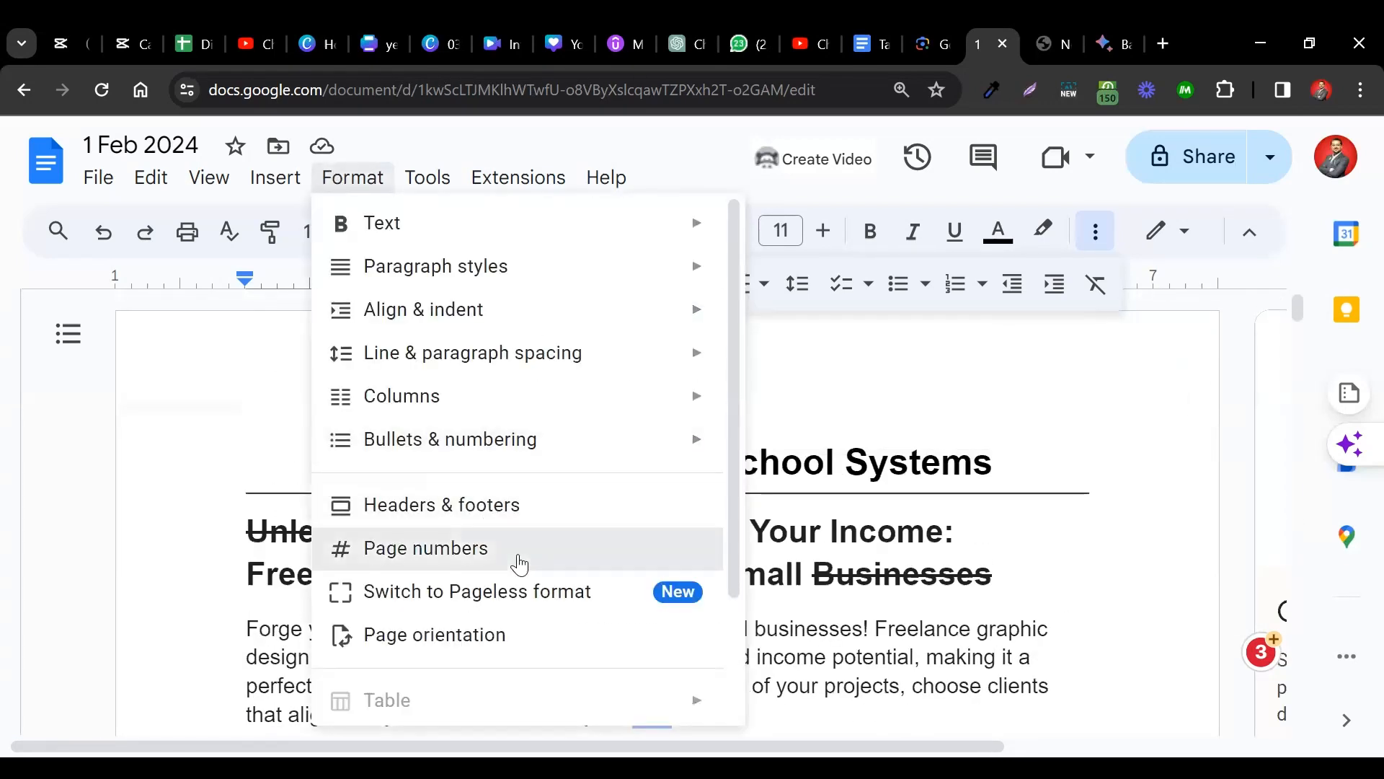
click(519, 563)
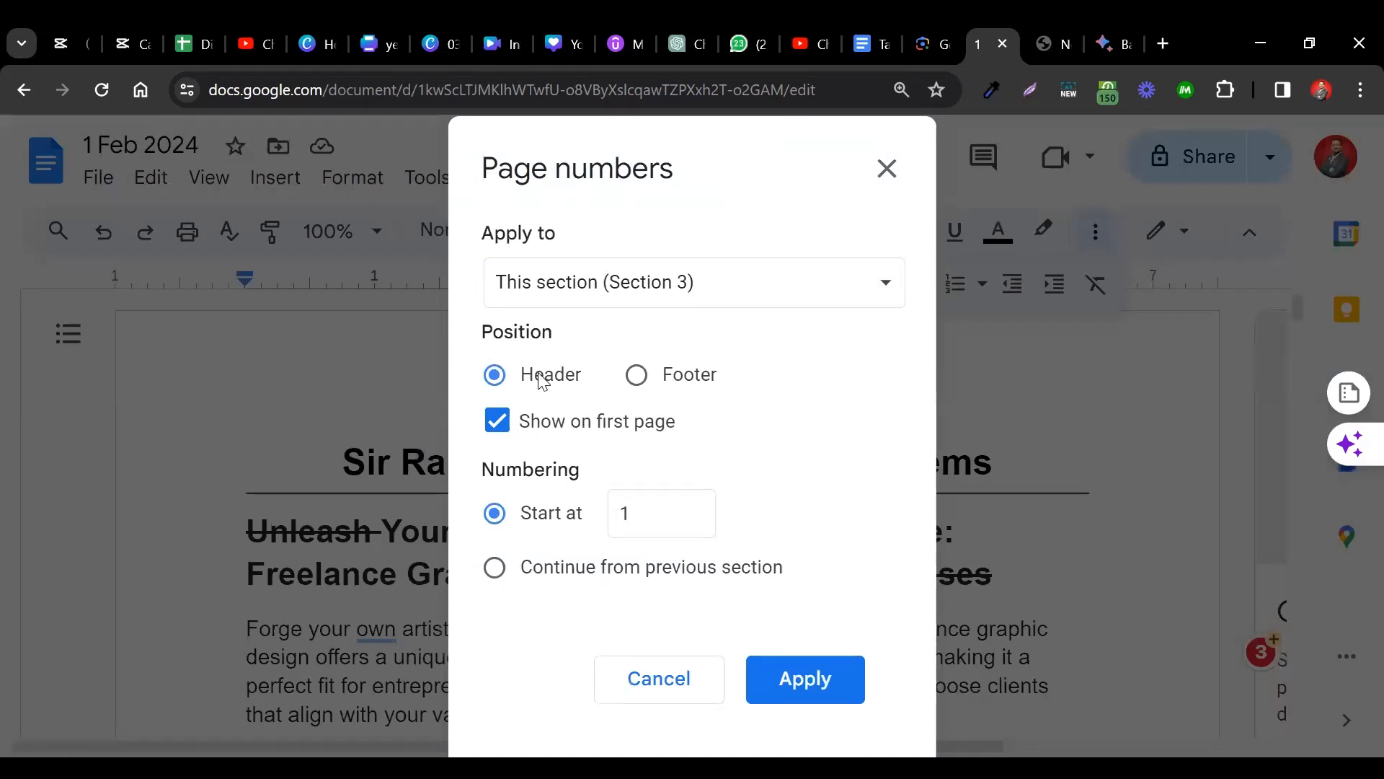
click(664, 379)
click(768, 285)
click(642, 244)
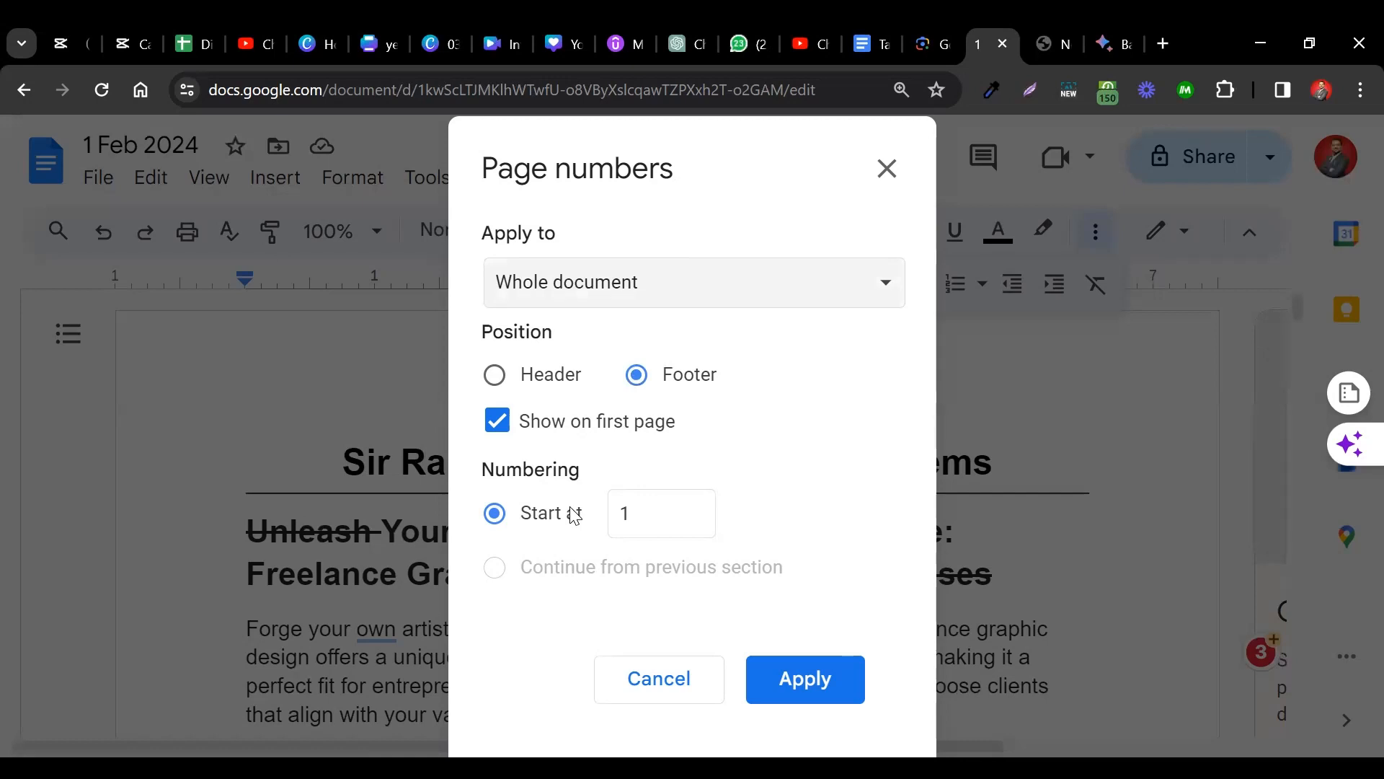
click(527, 437)
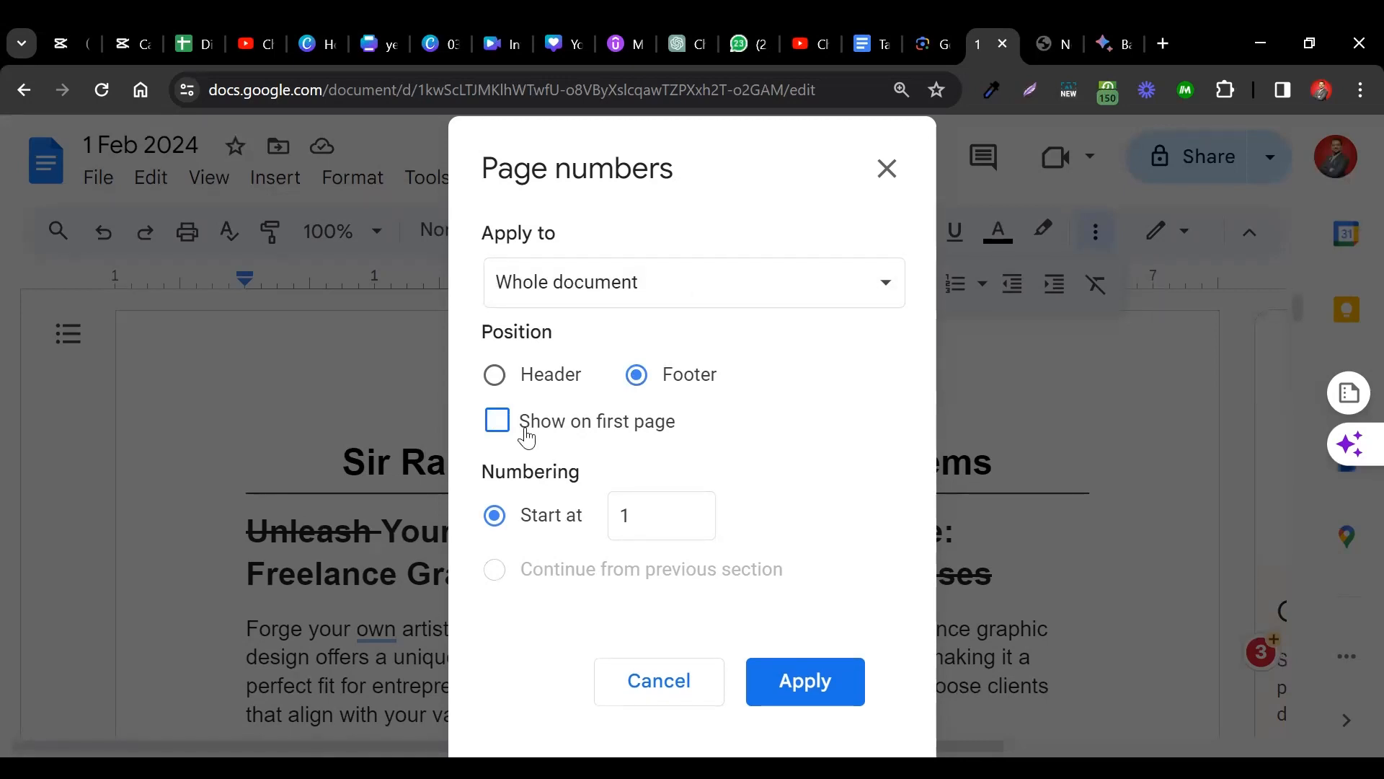
click(527, 437)
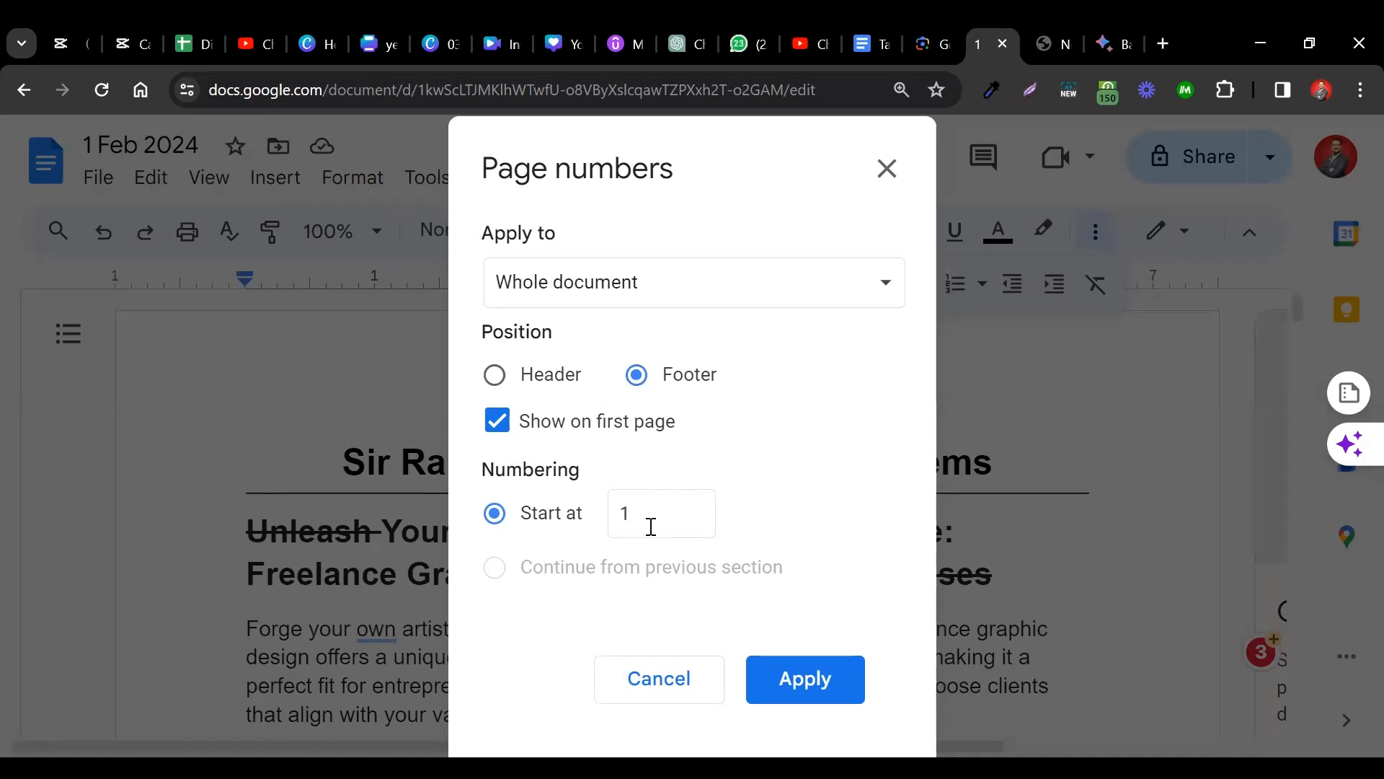
click(806, 688)
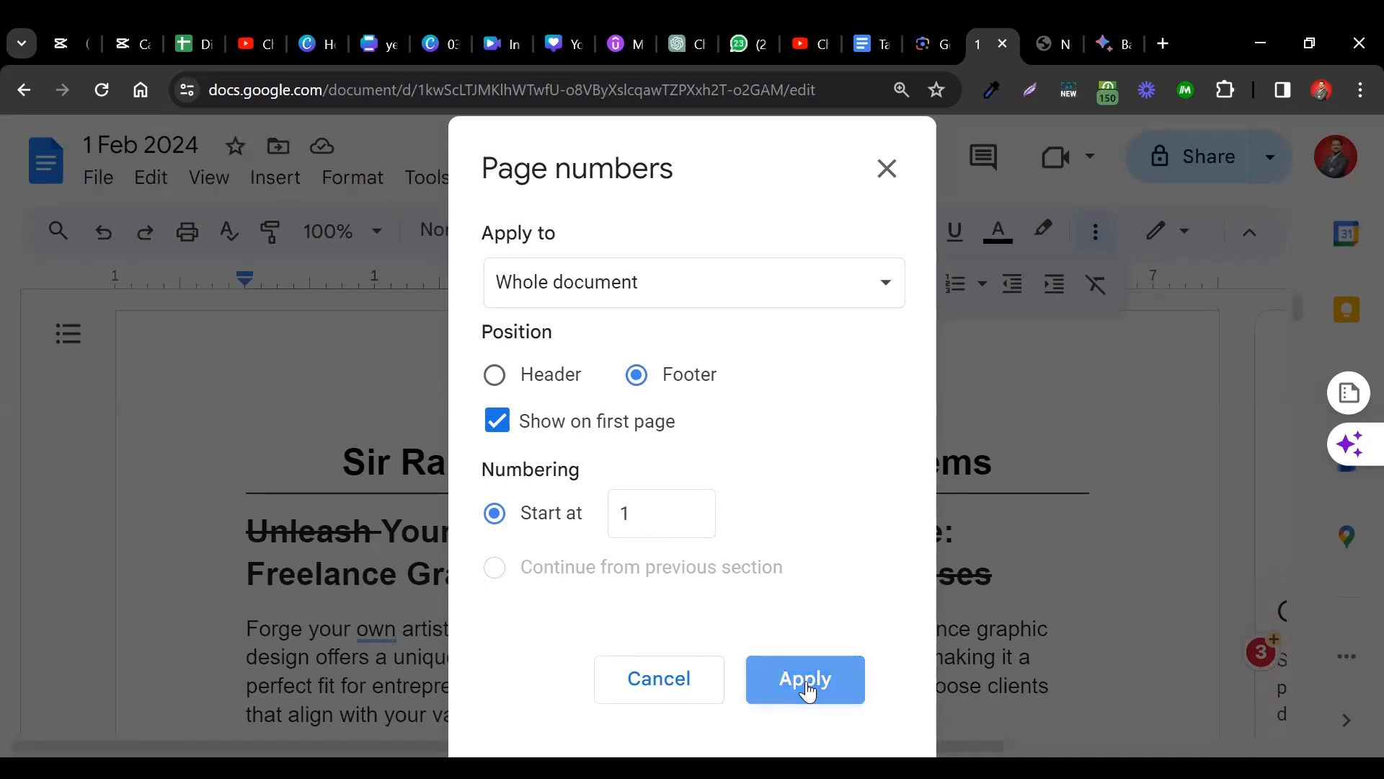
click(866, 487)
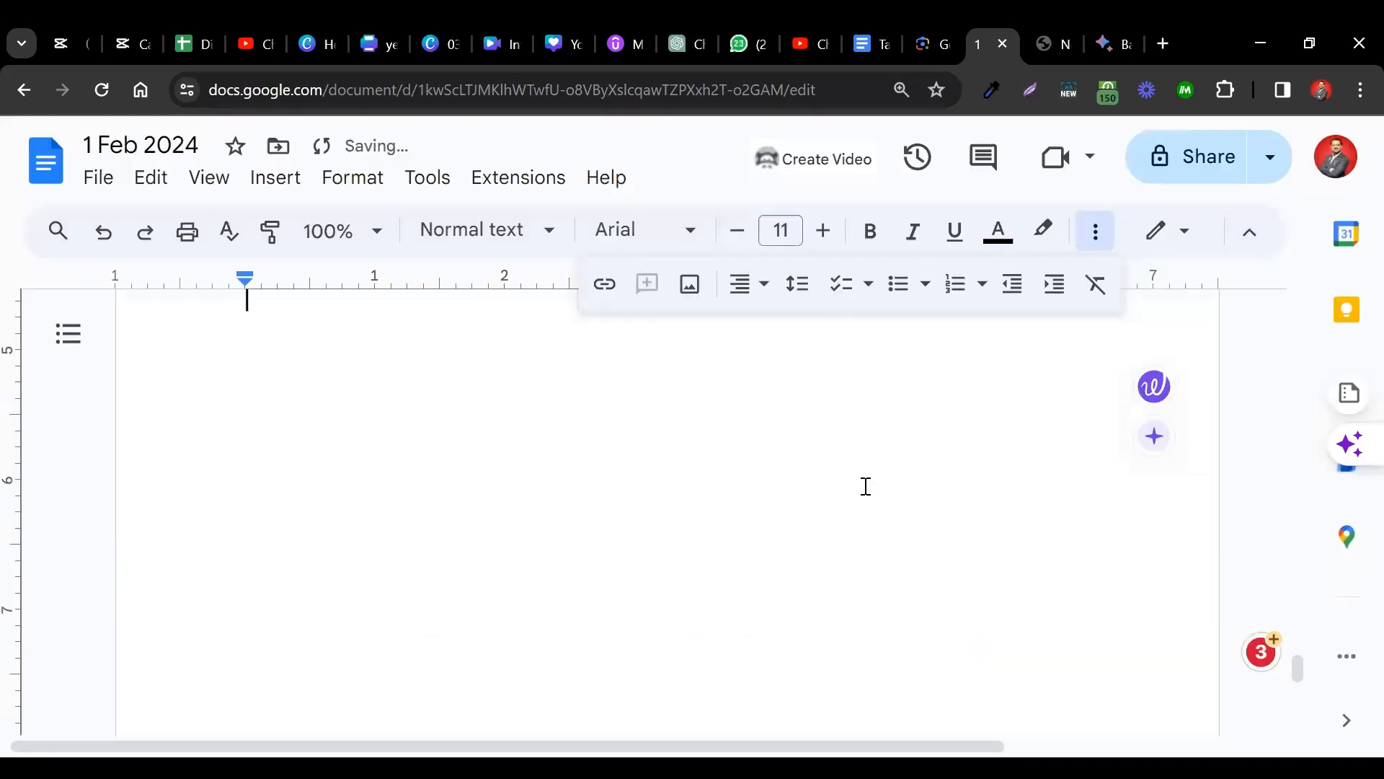
scroll(866, 487, up, 10)
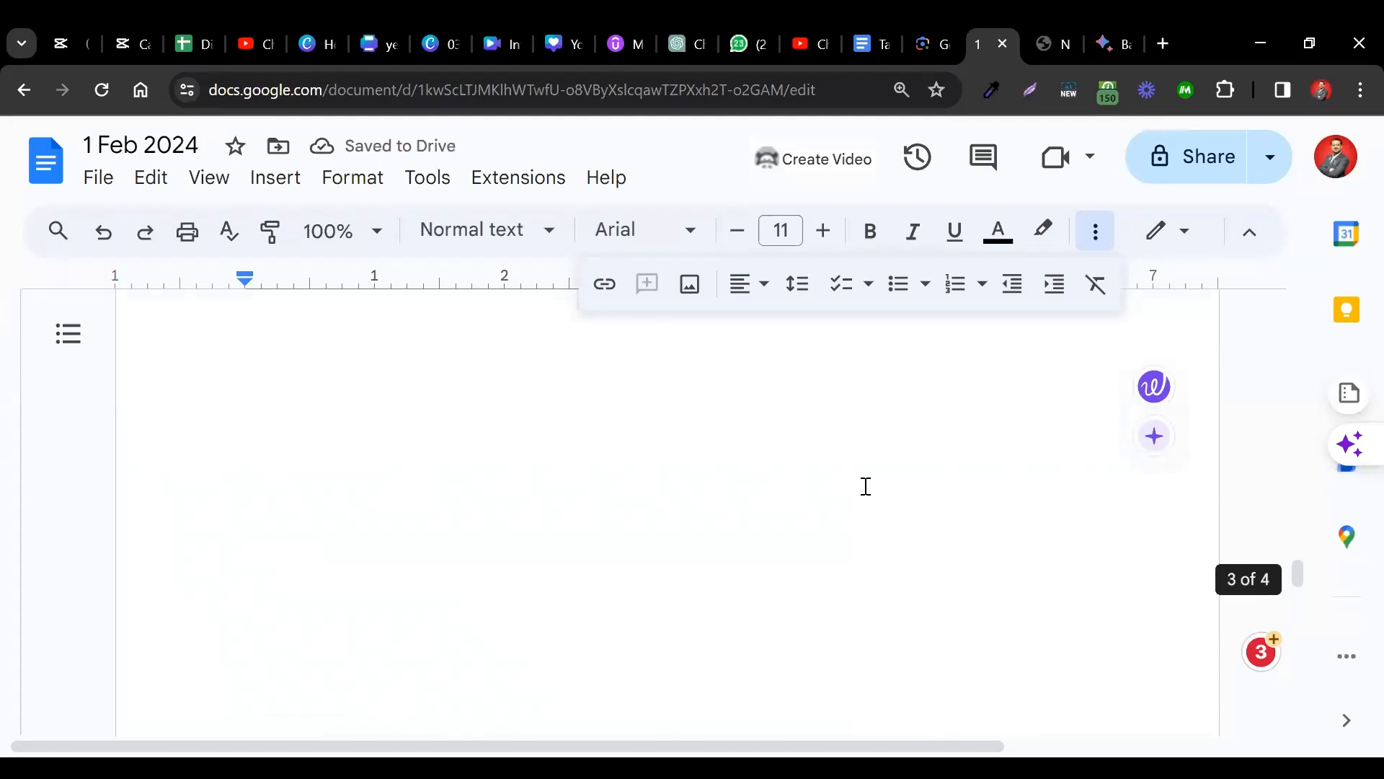
scroll(866, 486, up, 10)
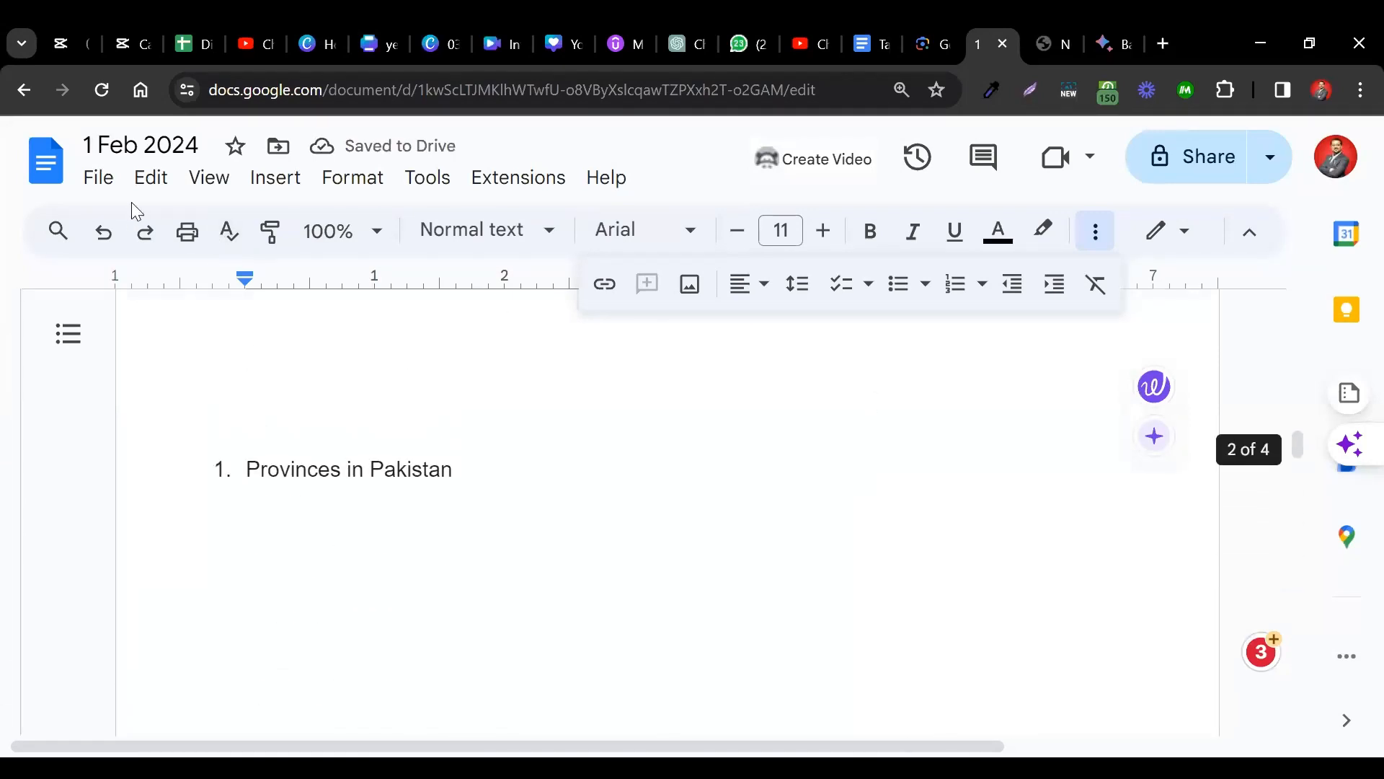
Download the document as a PDF and open 1 Feb 2024.pdf from Chrome's downloads.
click(99, 179)
scroll(366, 567, down, 1)
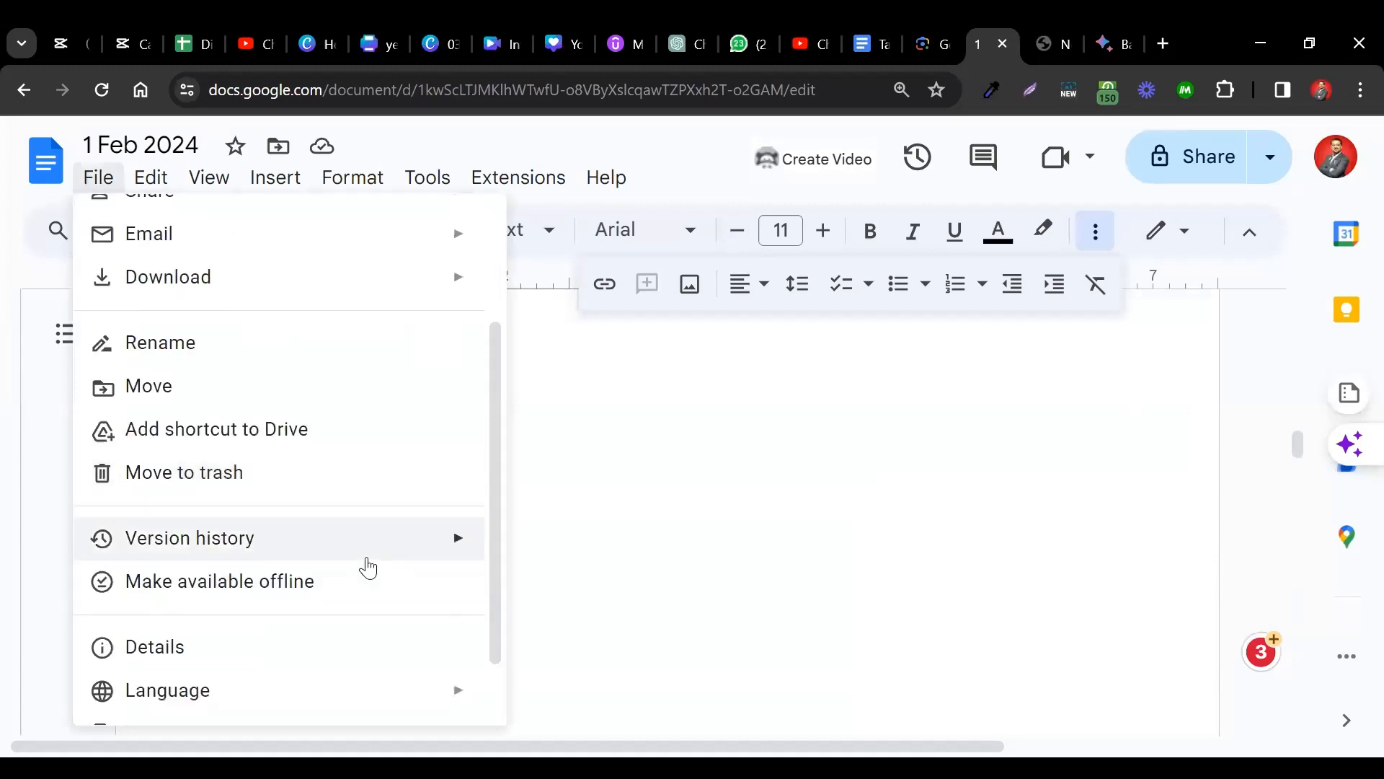
mouse_move(343, 288)
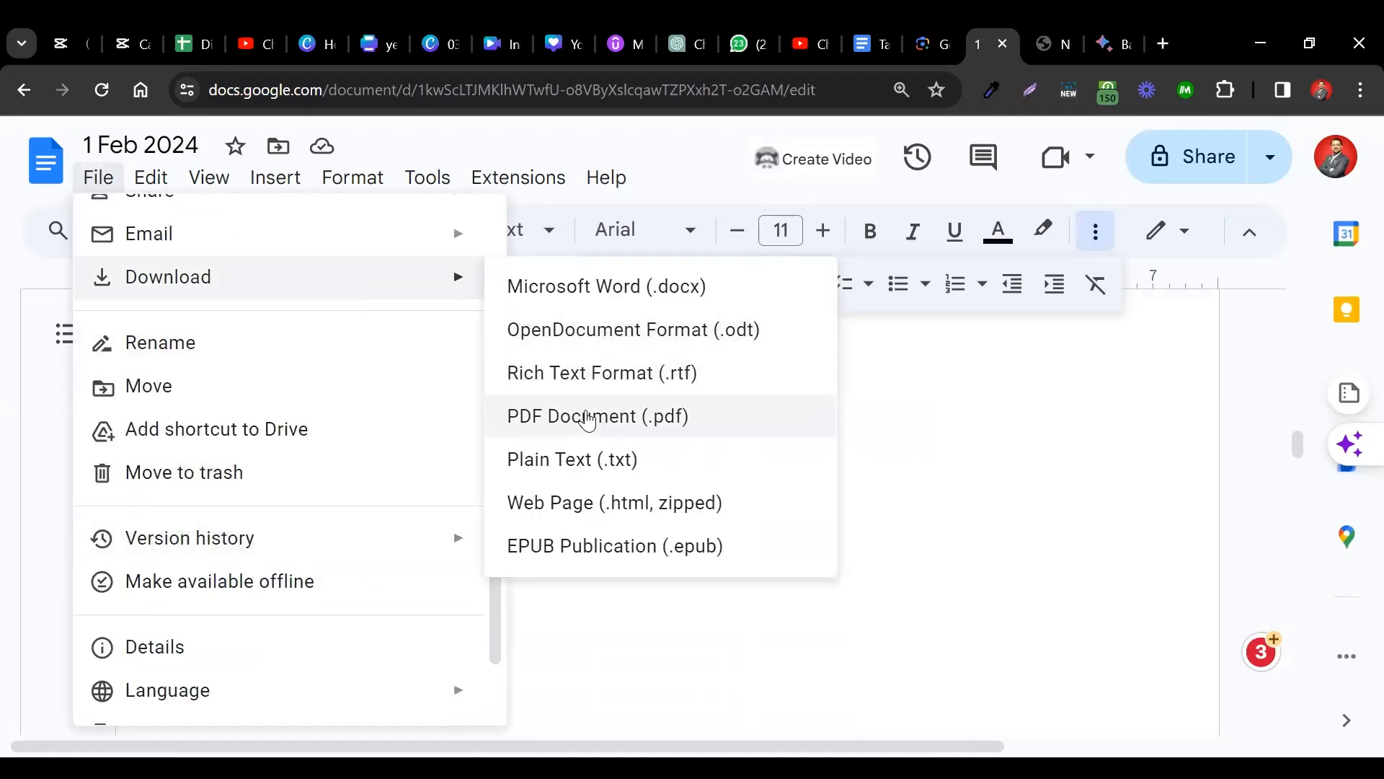
click(589, 417)
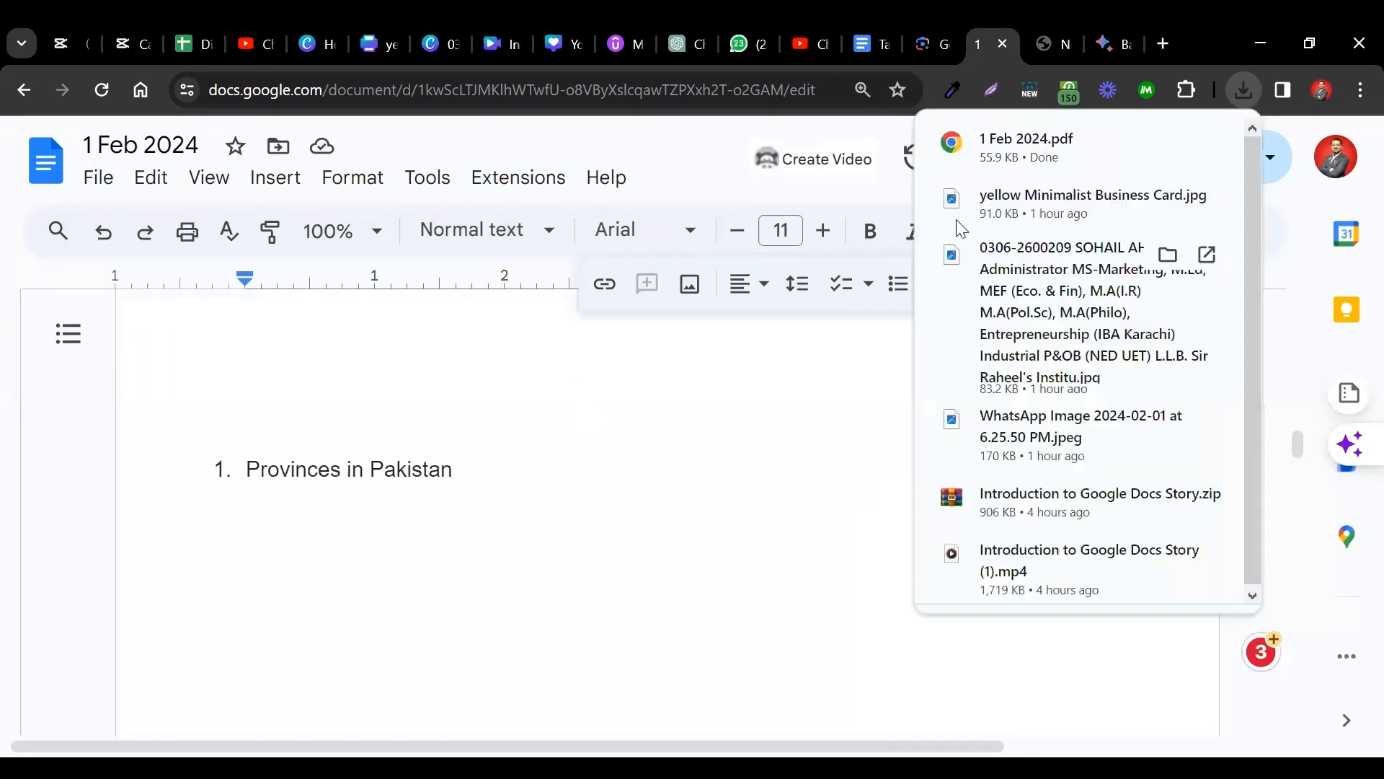
click(1101, 135)
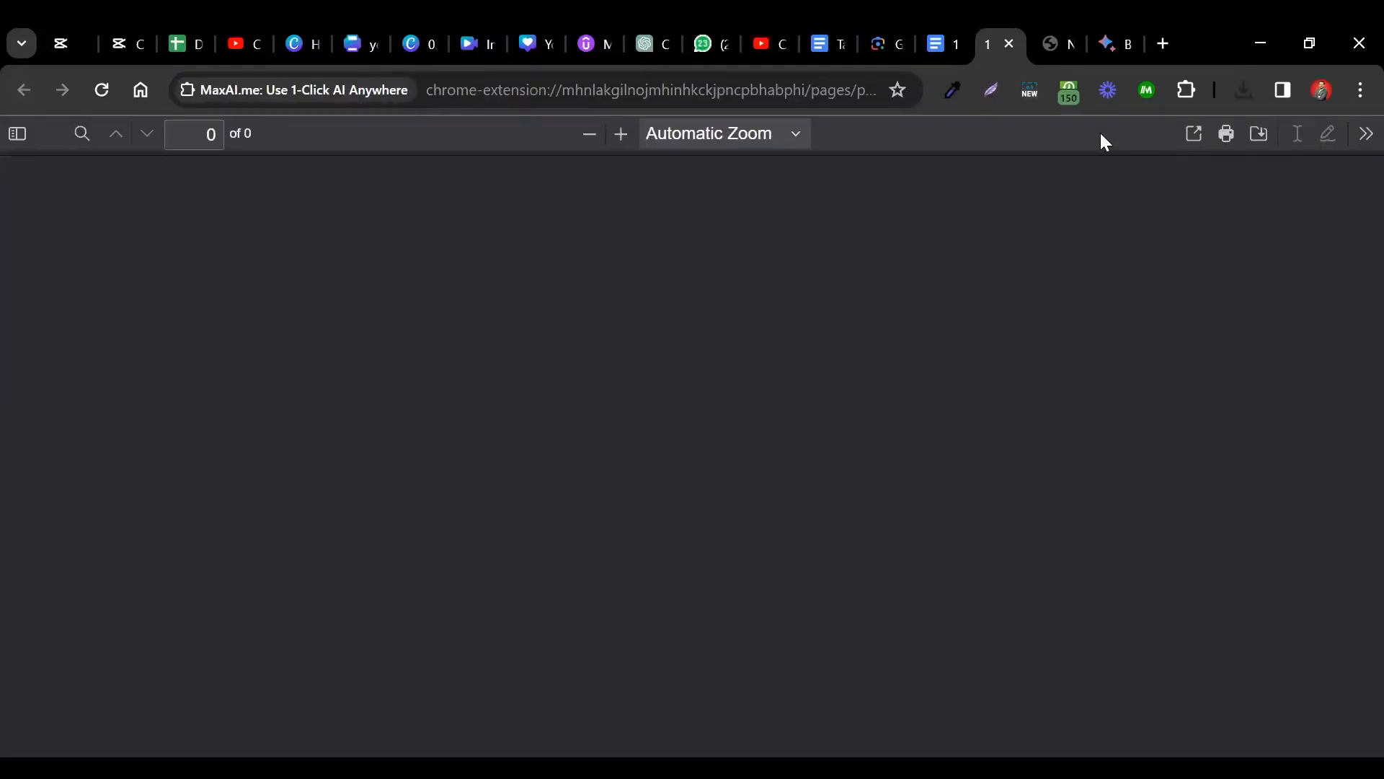
scroll(846, 448, down, 1)
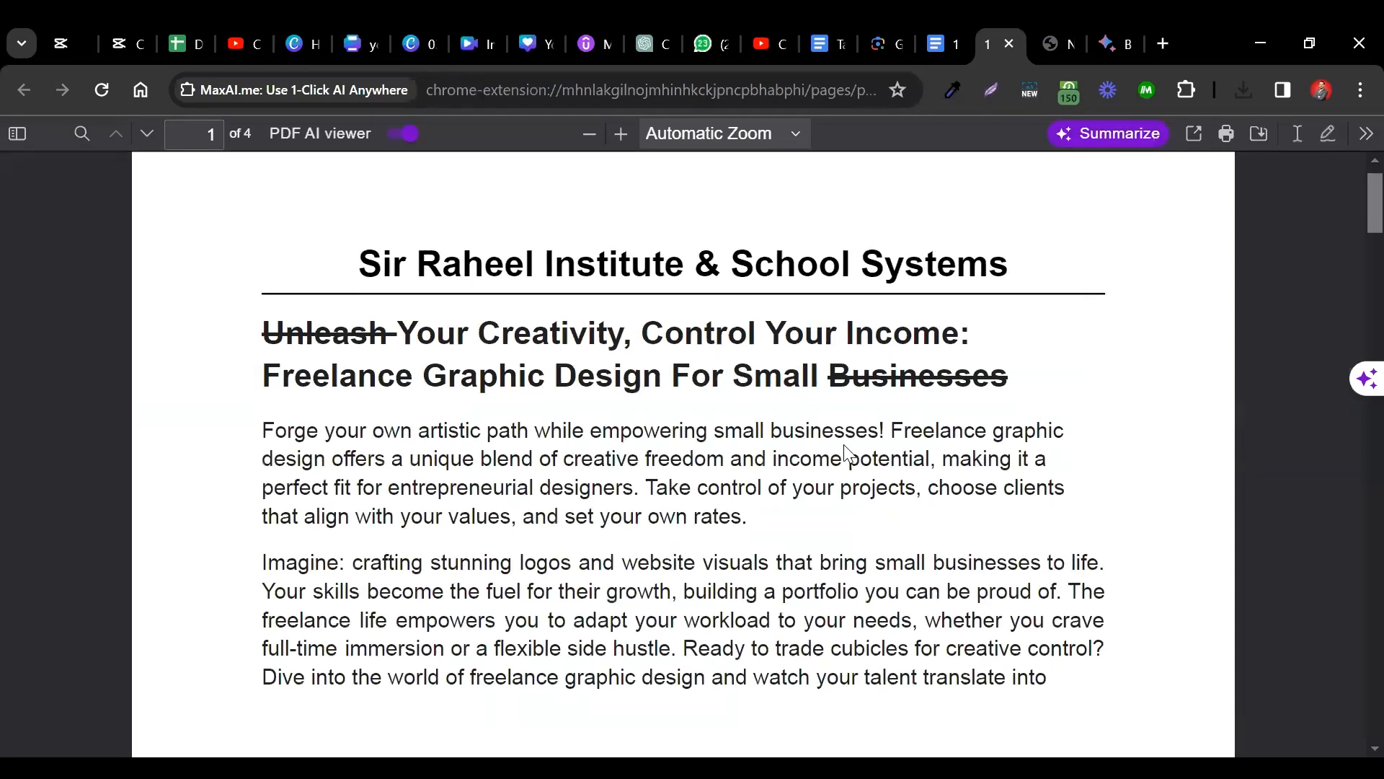
scroll(717, 574, down, 5)
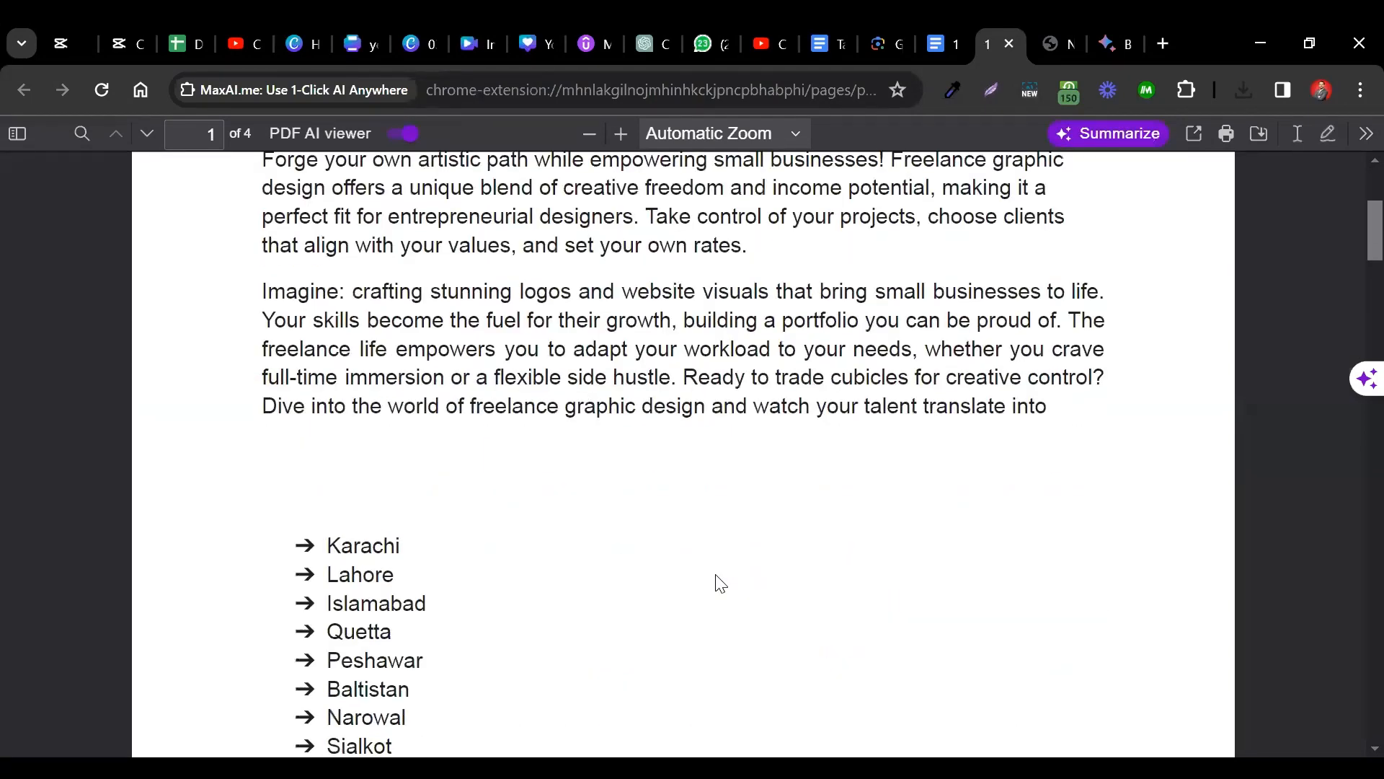
scroll(721, 584, down, 12)
scroll(693, 430, up, 2)
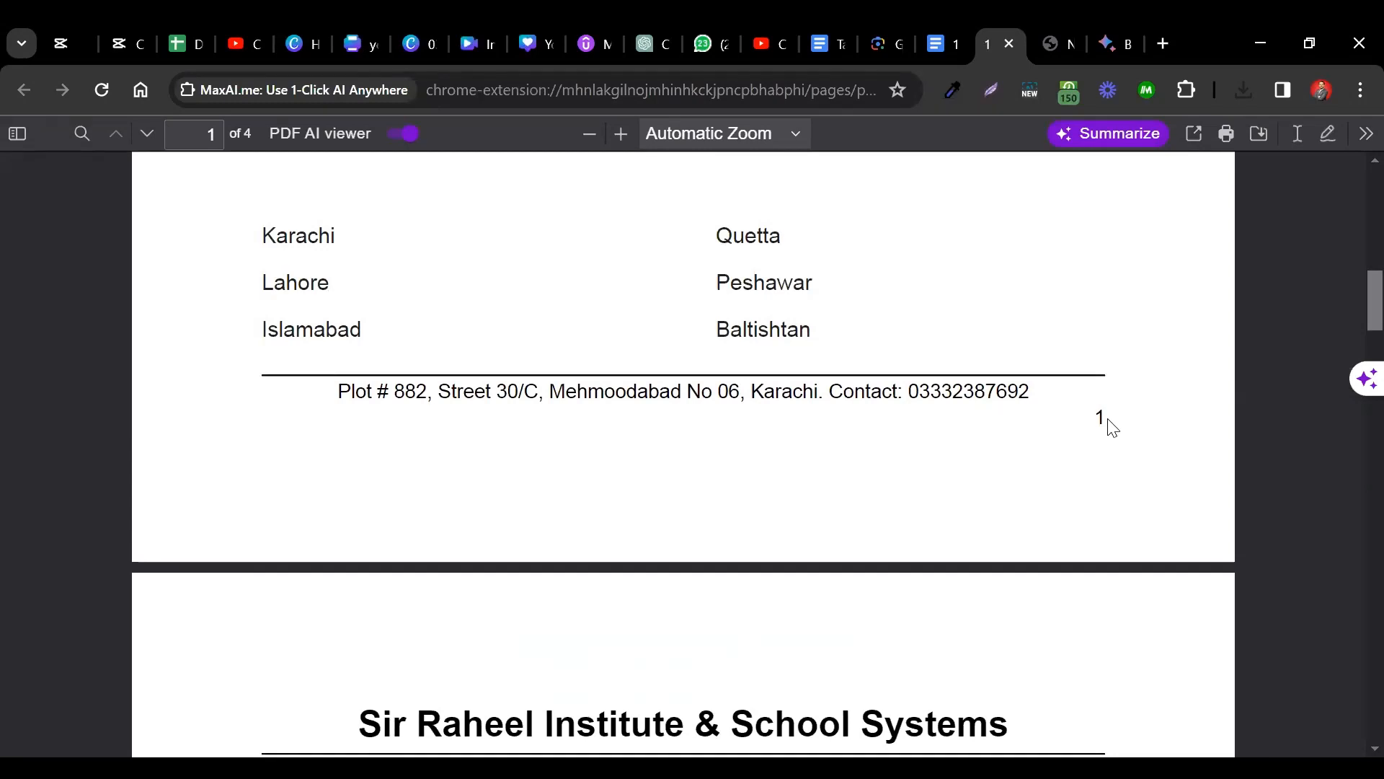
scroll(1113, 428, down, 9)
scroll(1112, 428, up, 3)
scroll(628, 512, down, 3)
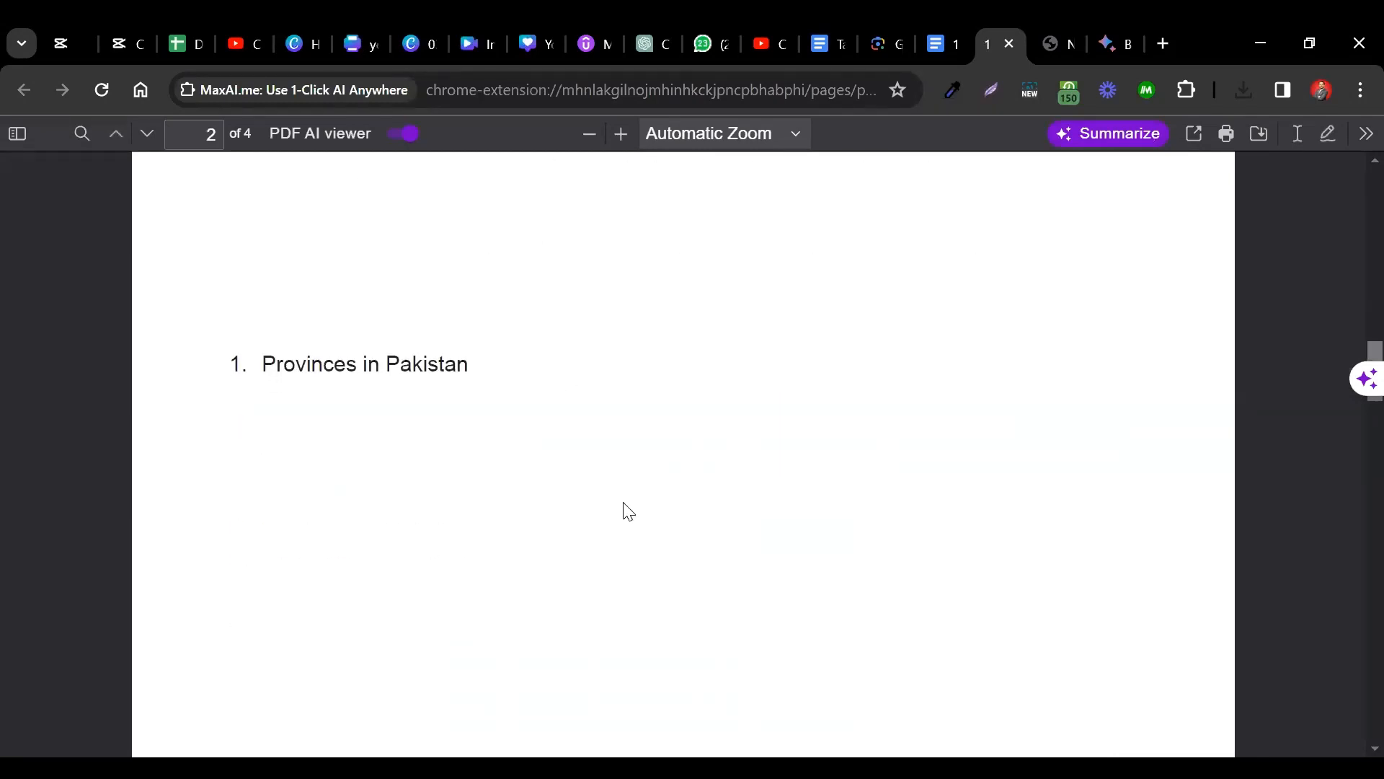
scroll(620, 533, down, 10)
scroll(1102, 540, down, 5)
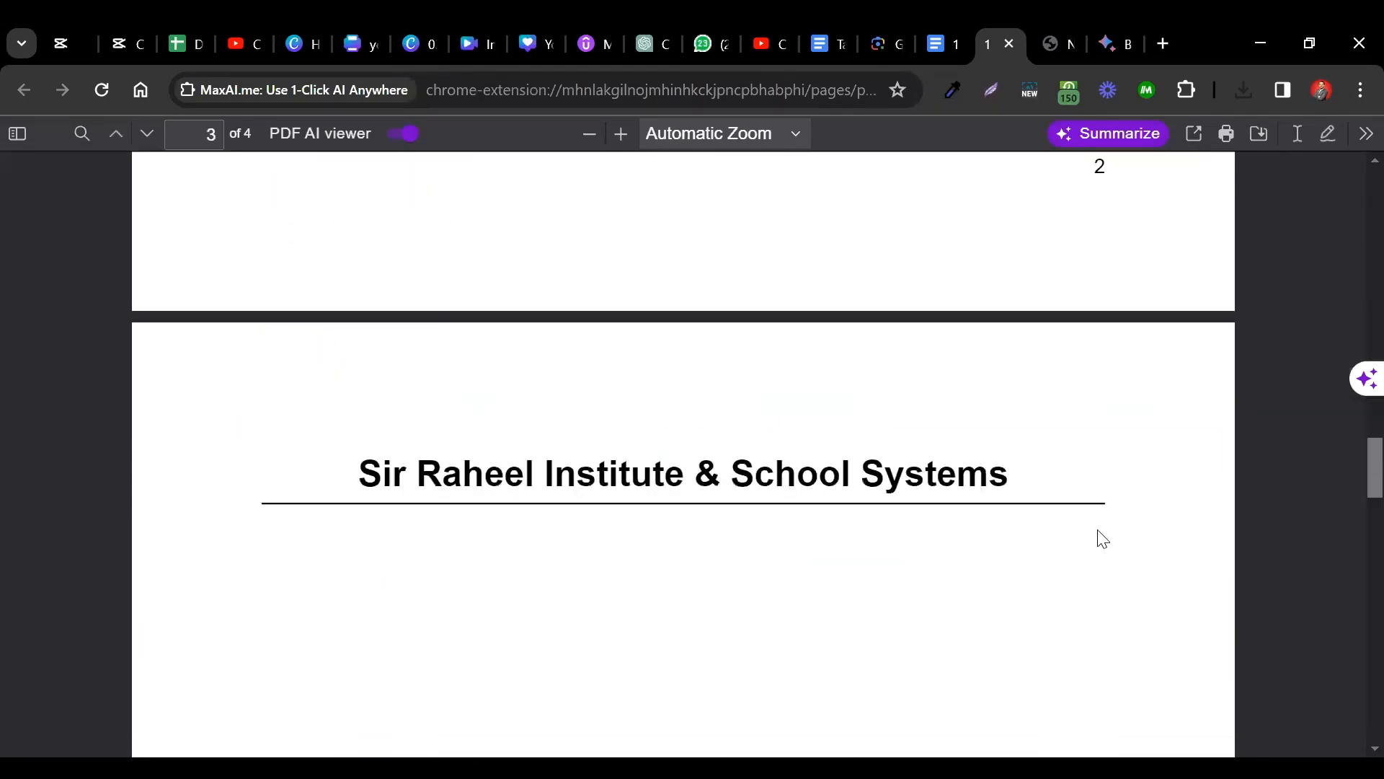
scroll(1101, 540, down, 20)
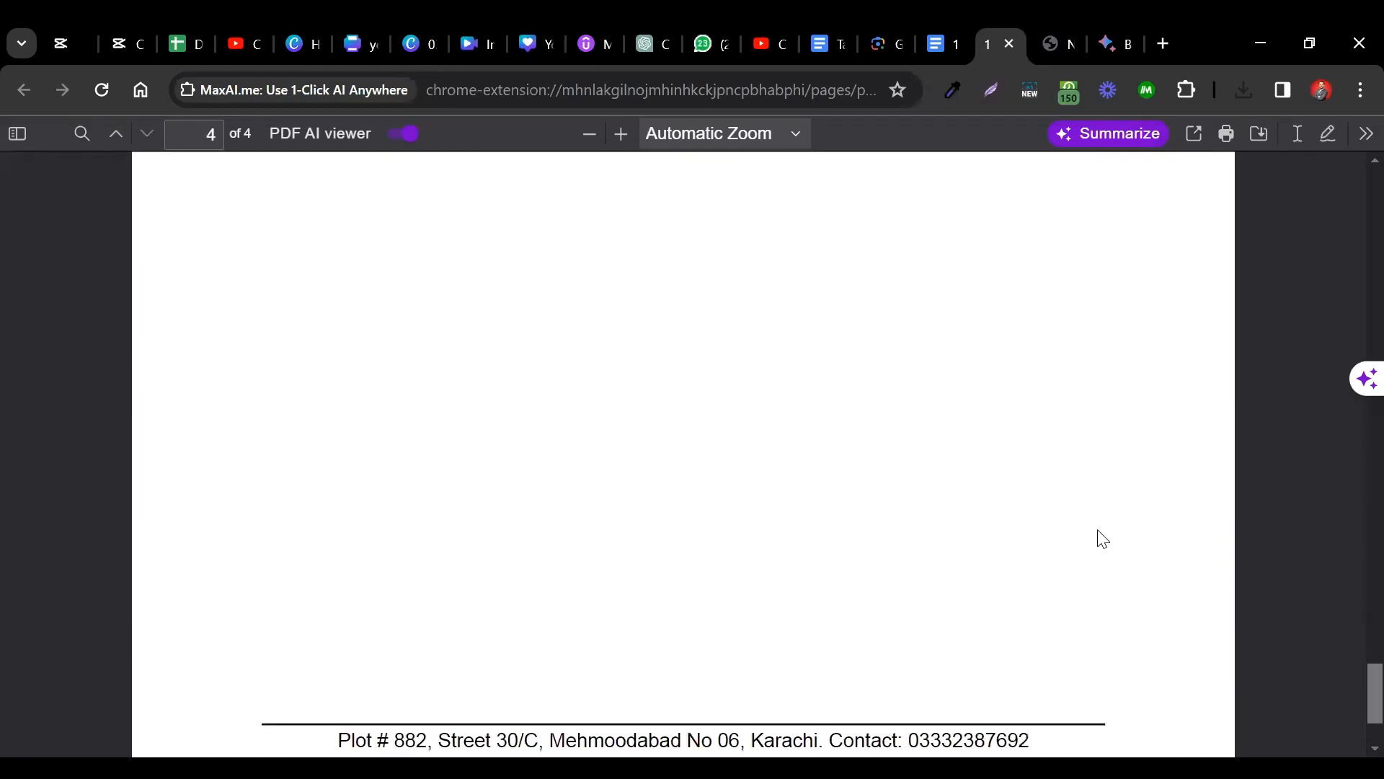
scroll(1103, 539, down, 3)
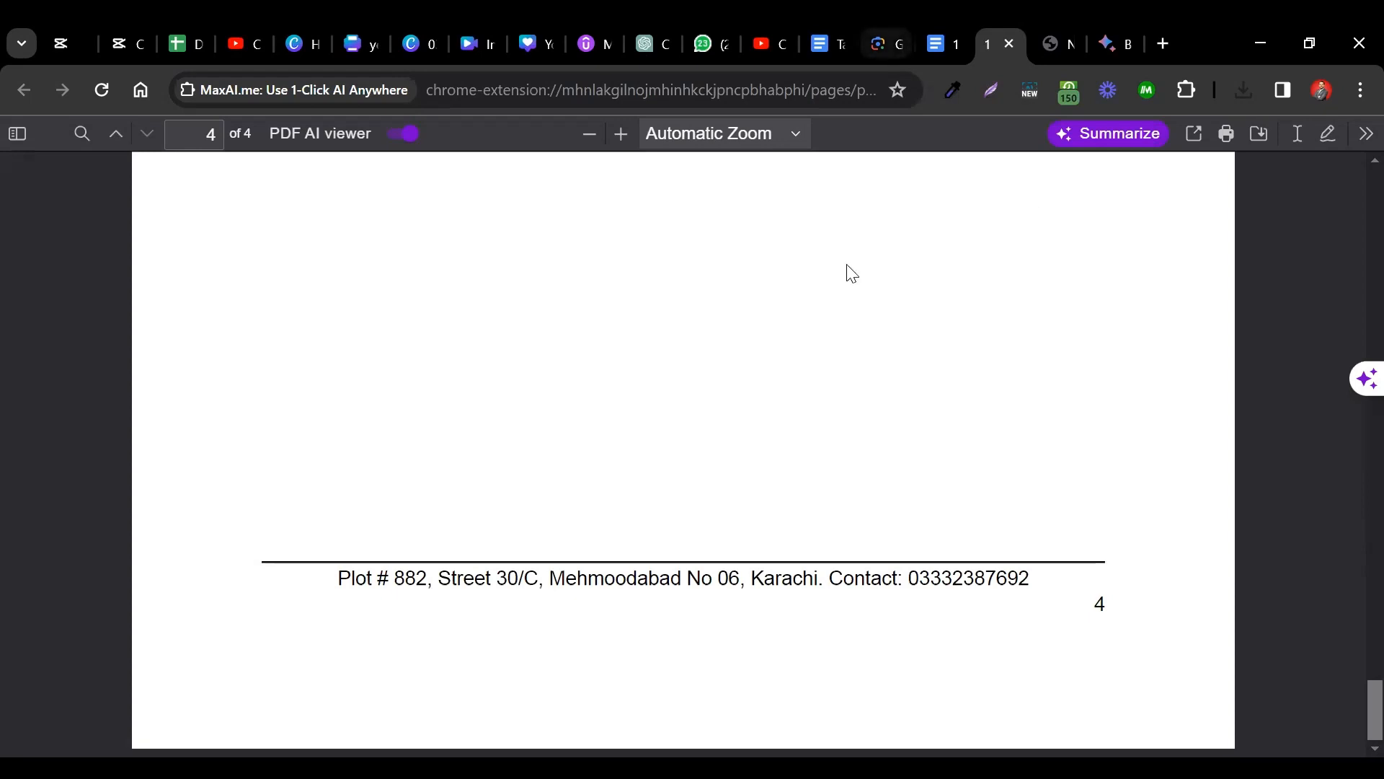
scroll(852, 274, up, 20)
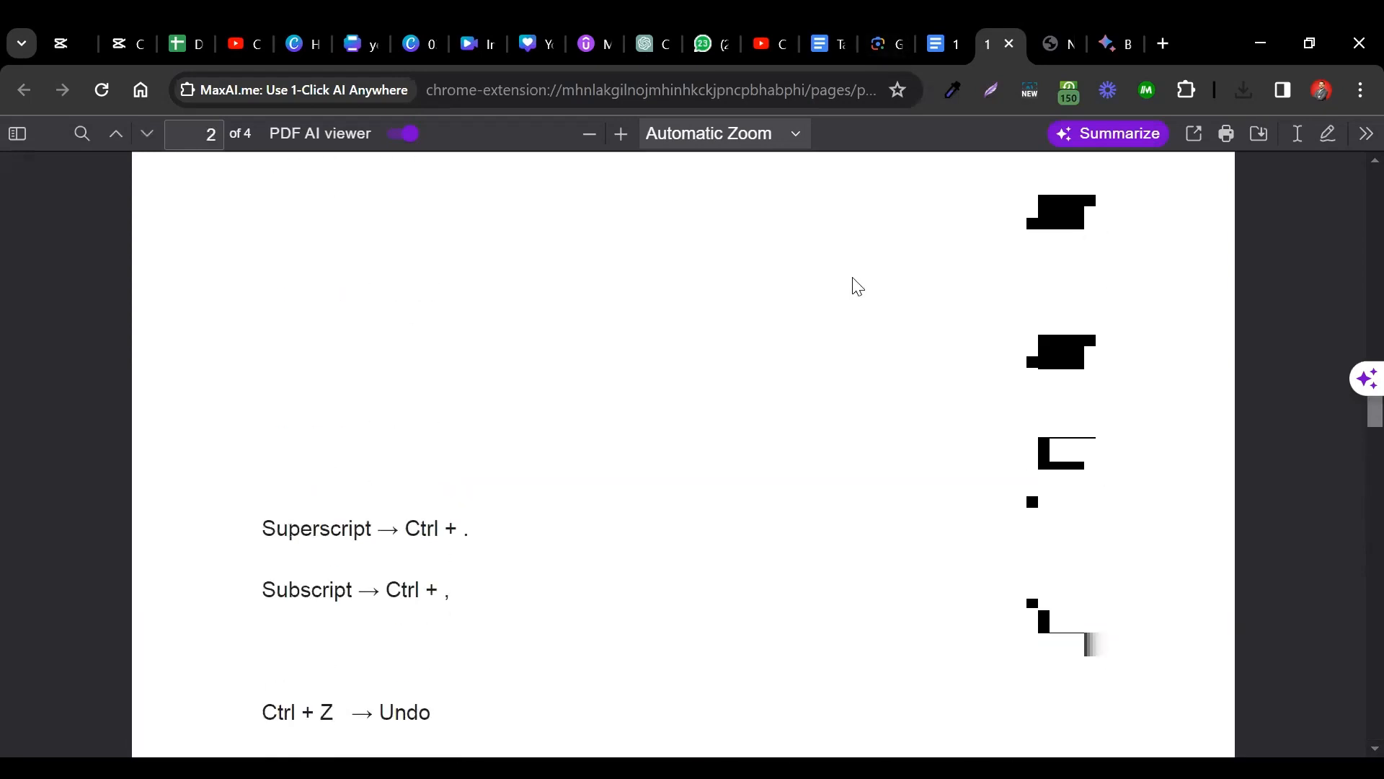